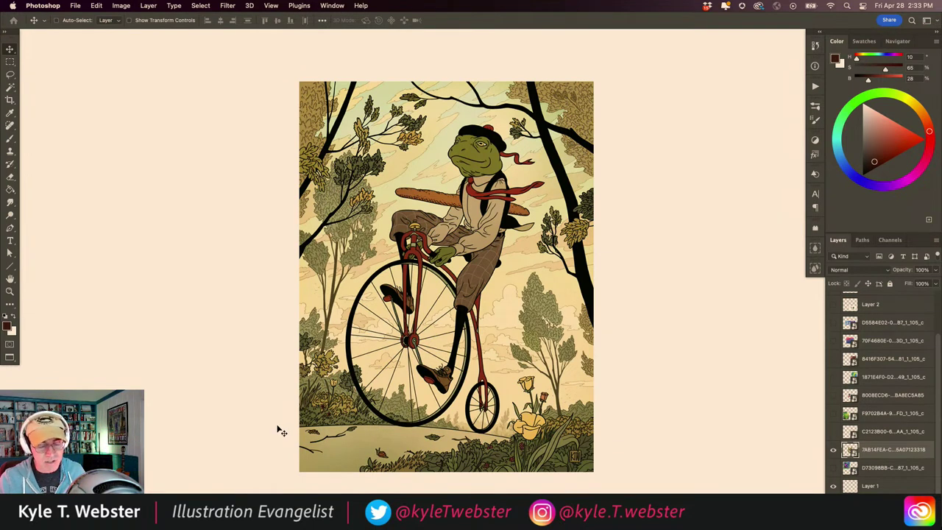
# On a new layer, paint a straight red brush line across the ground beneath the bicycle.
pyautogui.press('super+shift+alt+n')
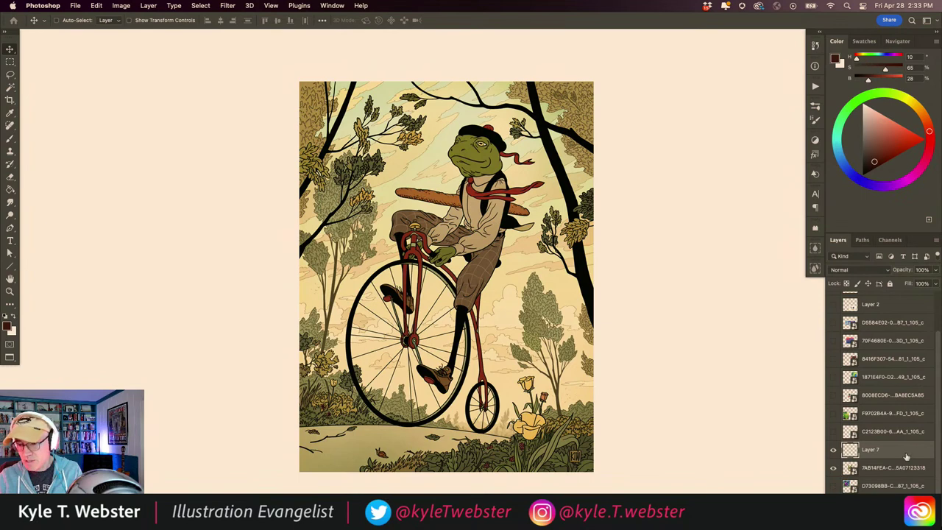
pyautogui.click(906, 137)
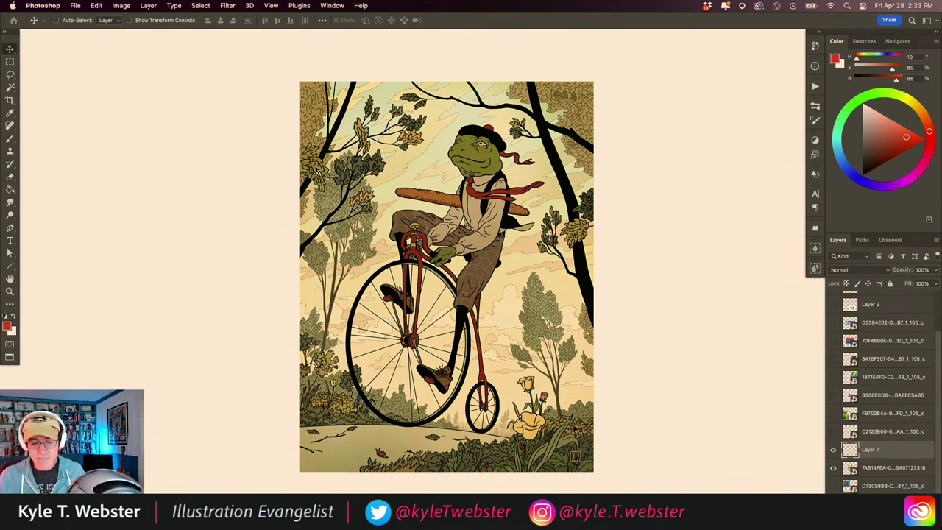
pyautogui.press('b')
pyautogui.moveTo(623, 427)
pyautogui.mouseDown()
pyautogui.moveTo(240, 443)
pyautogui.moveTo(239, 435)
pyautogui.mouseUp()
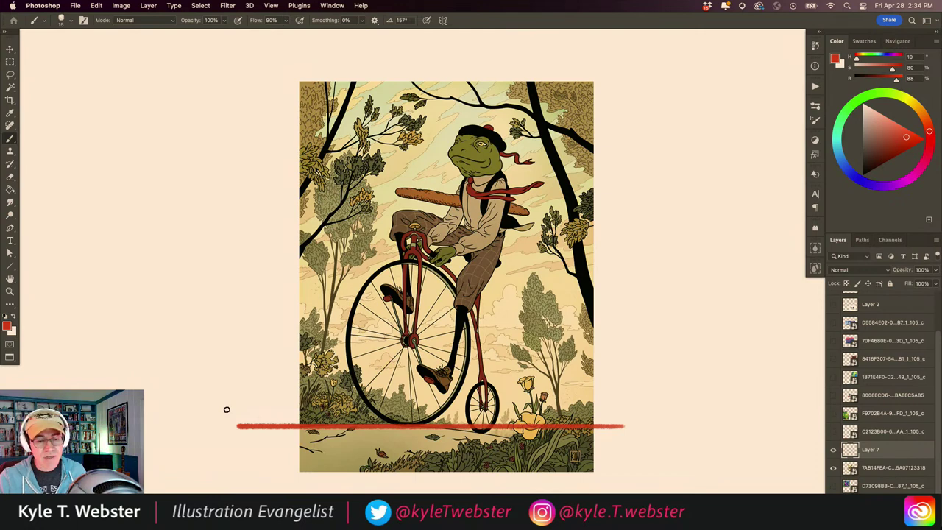
# Lasso the rider and bicycle as the focal area, then deselect.
pyautogui.press('l')
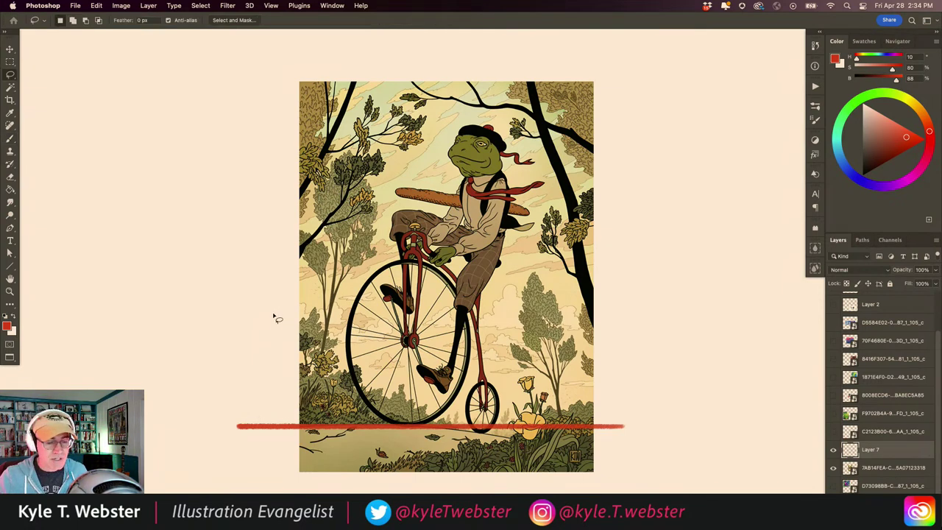
pyautogui.moveTo(501, 378)
pyautogui.mouseDown()
pyautogui.moveTo(498, 296)
pyautogui.moveTo(523, 219)
pyautogui.moveTo(524, 167)
pyautogui.moveTo(498, 128)
pyautogui.moveTo(461, 118)
pyautogui.moveTo(441, 163)
pyautogui.moveTo(399, 181)
pyautogui.moveTo(382, 211)
pyautogui.moveTo(340, 338)
pyautogui.moveTo(341, 407)
pyautogui.moveTo(358, 434)
pyautogui.moveTo(388, 440)
pyautogui.moveTo(503, 433)
pyautogui.moveTo(513, 408)
pyautogui.mouseUp()
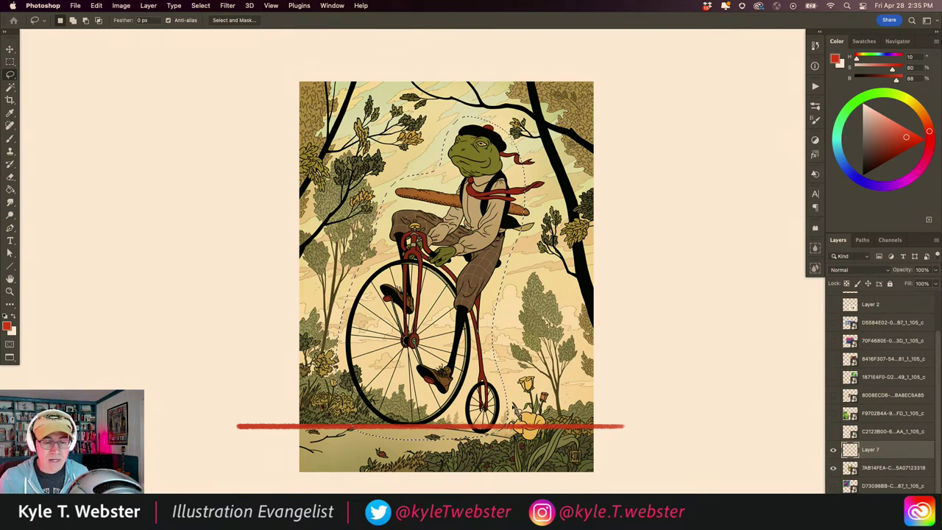
pyautogui.press('super+d')
# Brush a red rectangular frame on the blank canvas left of the artwork.
pyautogui.press('b')
pyautogui.moveTo(229, 319)
pyautogui.mouseDown()
pyautogui.moveTo(346, 316)
pyautogui.moveTo(358, 305)
pyautogui.mouseUp()
pyautogui.moveTo(326, 98)
pyautogui.mouseDown()
pyautogui.moveTo(185, 108)
pyautogui.moveTo(183, 100)
pyautogui.moveTo(195, 345)
pyautogui.moveTo(331, 100)
pyautogui.moveTo(332, 309)
pyautogui.moveTo(309, 317)
pyautogui.moveTo(329, 338)
pyautogui.moveTo(181, 337)
pyautogui.mouseUp()
pyautogui.moveTo(335, 101)
pyautogui.mouseDown()
pyautogui.moveTo(339, 332)
pyautogui.moveTo(295, 336)
pyautogui.moveTo(182, 336)
pyautogui.moveTo(185, 103)
pyautogui.mouseUp()
# Sketch foliage, branch lines, the rider and bicycle inside the frame, undoing the faint oval.
pyautogui.moveTo(330, 98); pyautogui.dragTo(183, 98)
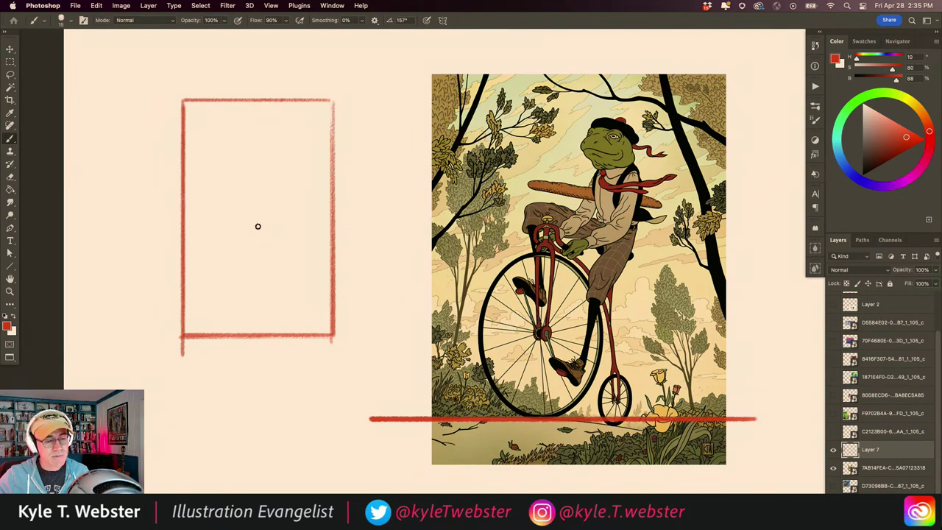
pyautogui.moveTo(326, 154)
pyautogui.mouseDown()
pyautogui.moveTo(267, 122)
pyautogui.moveTo(321, 209)
pyautogui.mouseUp()
pyautogui.moveTo(234, 106)
pyautogui.mouseDown()
pyautogui.moveTo(268, 109)
pyautogui.moveTo(189, 134)
pyautogui.mouseUp()
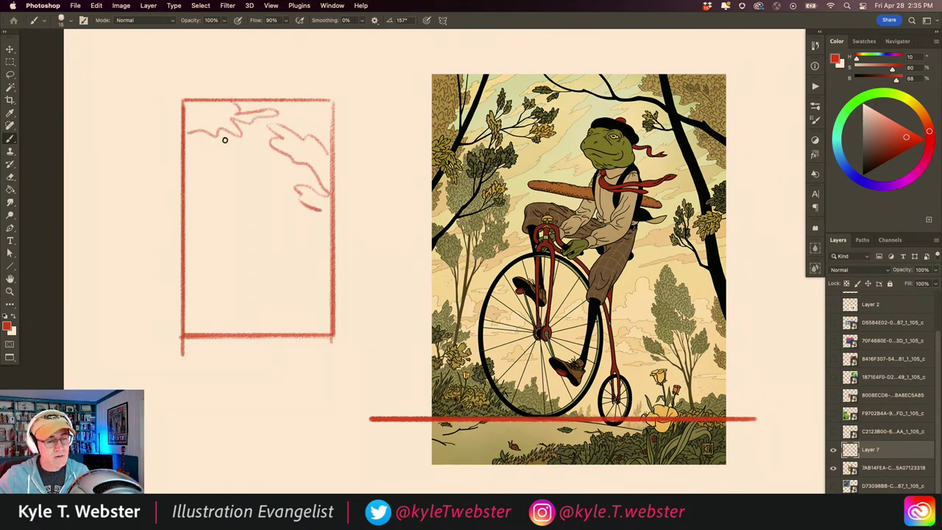
pyautogui.moveTo(272, 162)
pyautogui.mouseDown()
pyautogui.moveTo(247, 184)
pyautogui.moveTo(195, 169)
pyautogui.mouseUp()
pyautogui.moveTo(257, 120)
pyautogui.mouseDown()
pyautogui.moveTo(274, 136)
pyautogui.moveTo(300, 137)
pyautogui.moveTo(340, 127)
pyautogui.mouseUp()
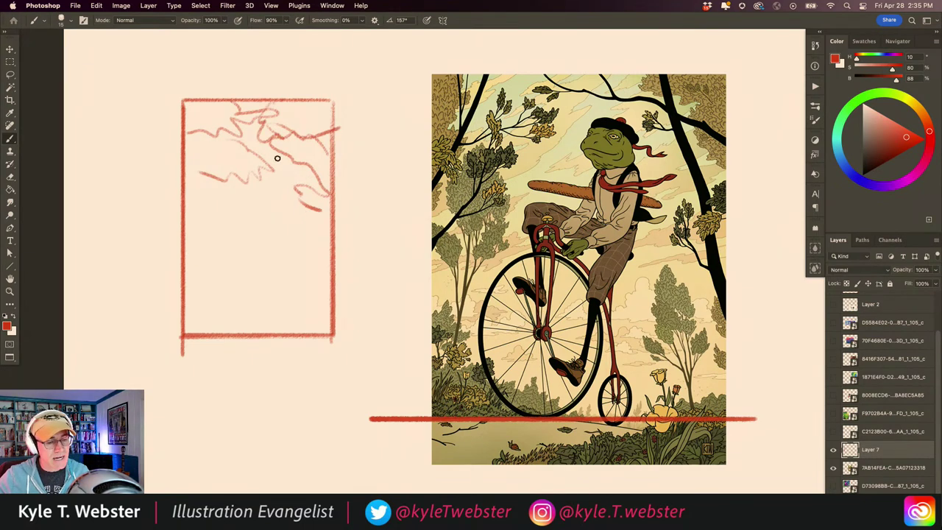
pyautogui.moveTo(263, 206)
pyautogui.mouseDown()
pyautogui.moveTo(269, 210)
pyautogui.moveTo(249, 211)
pyautogui.moveTo(260, 215)
pyautogui.moveTo(260, 236)
pyautogui.moveTo(238, 234)
pyautogui.moveTo(248, 219)
pyautogui.moveTo(243, 237)
pyautogui.moveTo(257, 234)
pyautogui.moveTo(243, 234)
pyautogui.moveTo(237, 267)
pyautogui.moveTo(246, 238)
pyautogui.moveTo(273, 232)
pyautogui.moveTo(259, 251)
pyautogui.moveTo(243, 244)
pyautogui.moveTo(262, 249)
pyautogui.moveTo(256, 230)
pyautogui.moveTo(187, 295)
pyautogui.mouseUp()
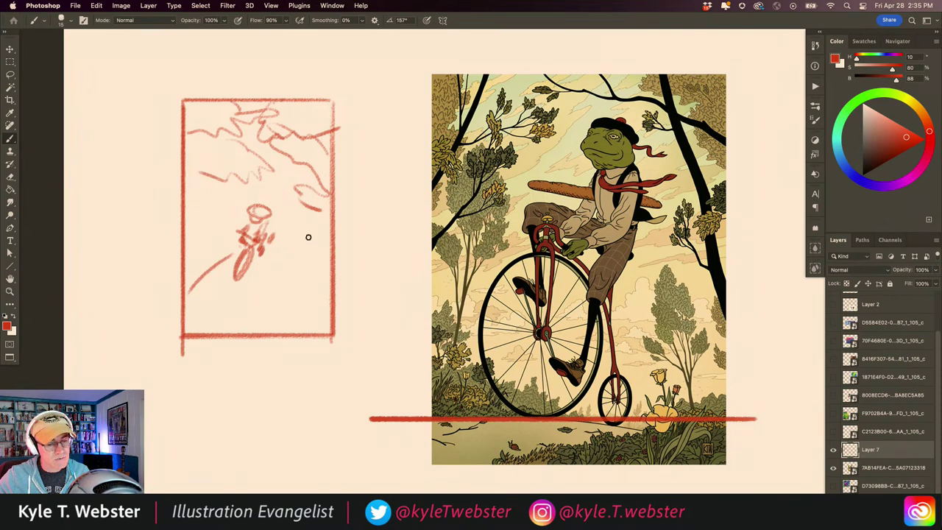
pyautogui.moveTo(309, 230)
pyautogui.mouseDown()
pyautogui.moveTo(256, 320)
pyautogui.moveTo(293, 294)
pyautogui.moveTo(302, 307)
pyautogui.moveTo(287, 318)
pyautogui.moveTo(316, 295)
pyautogui.moveTo(300, 214)
pyautogui.moveTo(318, 249)
pyautogui.moveTo(323, 225)
pyautogui.moveTo(303, 183)
pyautogui.mouseUp()
pyautogui.moveTo(195, 247)
pyautogui.mouseDown()
pyautogui.moveTo(192, 223)
pyautogui.moveTo(217, 181)
pyautogui.moveTo(200, 245)
pyautogui.moveTo(255, 208)
pyautogui.moveTo(252, 220)
pyautogui.moveTo(263, 214)
pyautogui.moveTo(266, 228)
pyautogui.moveTo(248, 234)
pyautogui.moveTo(260, 240)
pyautogui.moveTo(286, 218)
pyautogui.moveTo(224, 231)
pyautogui.moveTo(244, 286)
pyautogui.moveTo(288, 217)
pyautogui.moveTo(218, 233)
pyautogui.moveTo(250, 285)
pyautogui.moveTo(272, 199)
pyautogui.mouseUp()
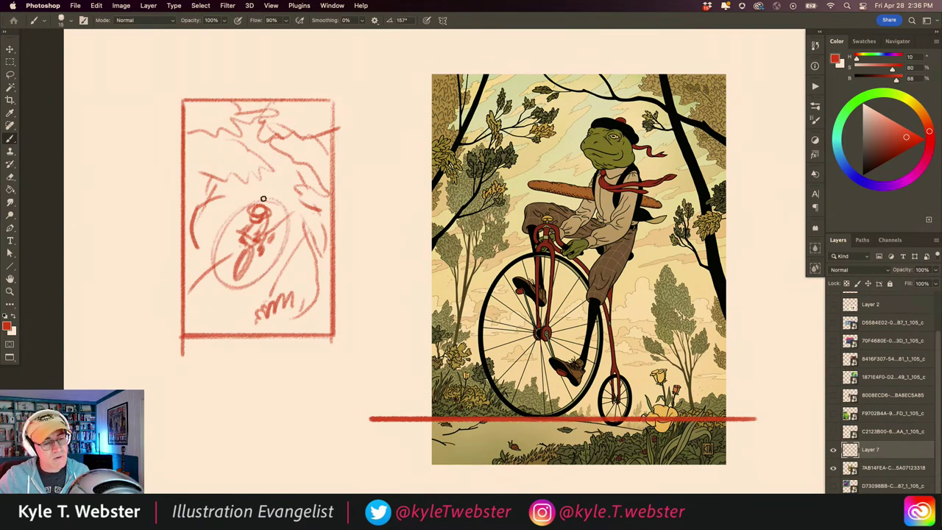
pyautogui.press('super+z')
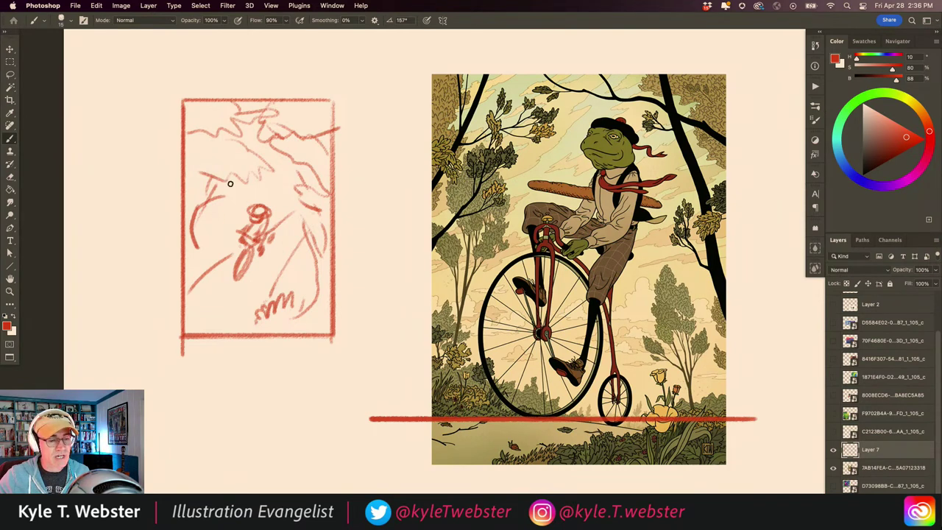
# Hatch foliage in the thumbnail's corners and circle the rider as the focal point.
pyautogui.moveTo(284, 125)
pyautogui.mouseDown()
pyautogui.moveTo(305, 106)
pyautogui.moveTo(333, 135)
pyautogui.moveTo(291, 120)
pyautogui.moveTo(296, 158)
pyautogui.moveTo(244, 107)
pyautogui.moveTo(283, 118)
pyautogui.moveTo(279, 129)
pyautogui.moveTo(217, 106)
pyautogui.moveTo(232, 125)
pyautogui.moveTo(191, 118)
pyautogui.moveTo(246, 151)
pyautogui.moveTo(205, 138)
pyautogui.moveTo(210, 172)
pyautogui.moveTo(189, 145)
pyautogui.moveTo(247, 128)
pyautogui.moveTo(320, 197)
pyautogui.moveTo(298, 186)
pyautogui.moveTo(332, 218)
pyautogui.moveTo(311, 189)
pyautogui.moveTo(315, 226)
pyautogui.mouseUp()
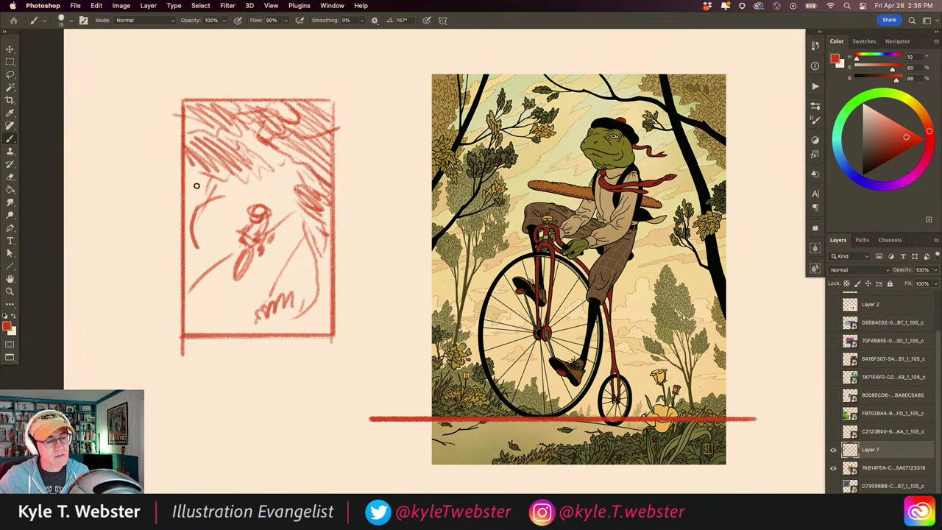
pyautogui.moveTo(196, 182); pyautogui.dragTo(196, 211)
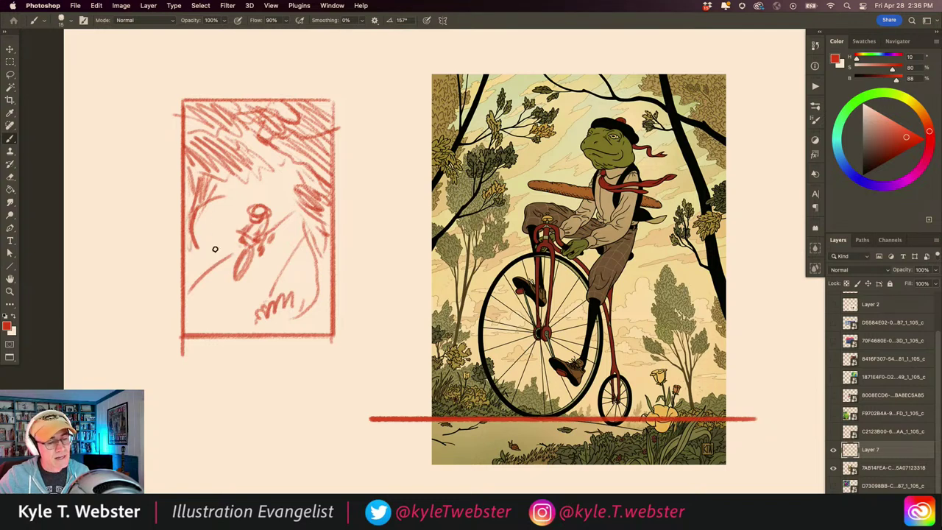
pyautogui.moveTo(313, 260)
pyautogui.mouseDown()
pyautogui.moveTo(303, 293)
pyautogui.moveTo(279, 317)
pyautogui.moveTo(286, 326)
pyautogui.moveTo(329, 281)
pyautogui.mouseUp()
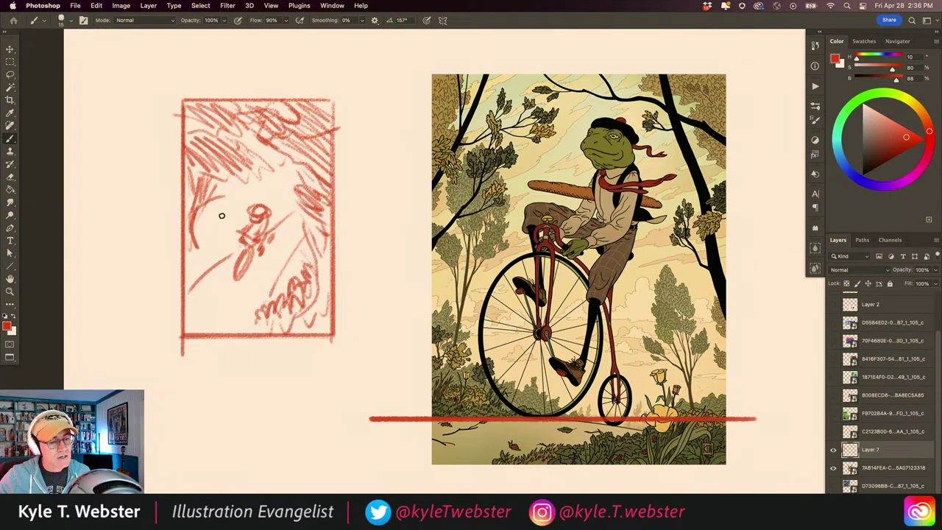
pyautogui.moveTo(277, 199)
pyautogui.mouseDown()
pyautogui.moveTo(223, 267)
pyautogui.moveTo(287, 230)
pyautogui.moveTo(220, 256)
pyautogui.mouseUp()
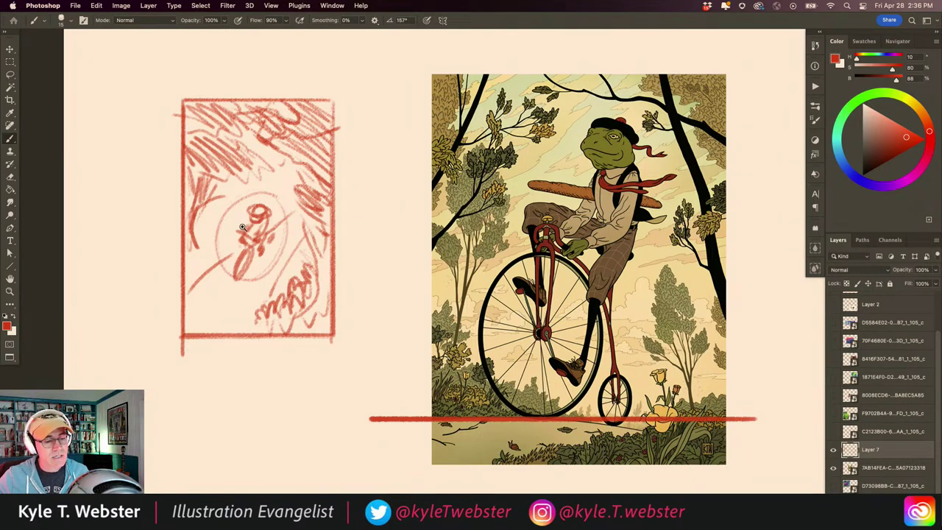
pyautogui.scroll(1, 240, 220)
pyautogui.scroll(-1, 231, 168)
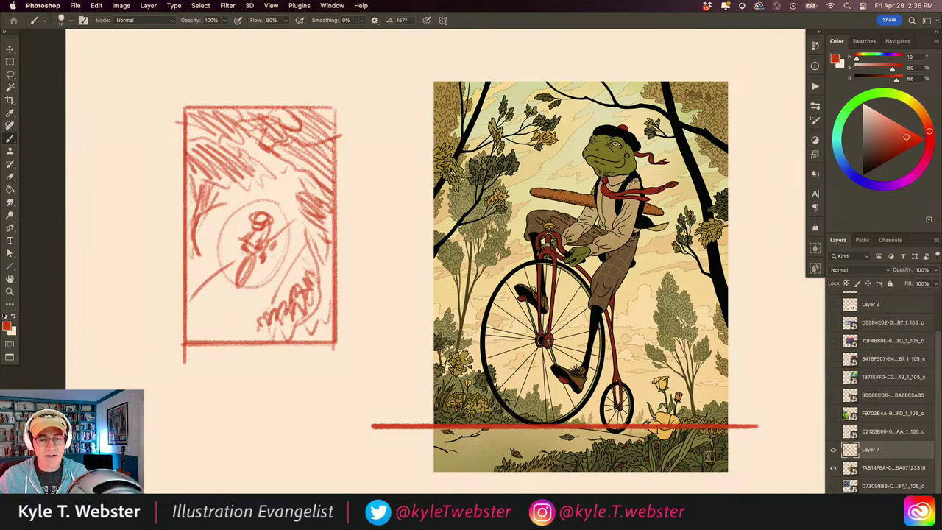
pyautogui.moveTo(560, 181); pyautogui.dragTo(511, 179)
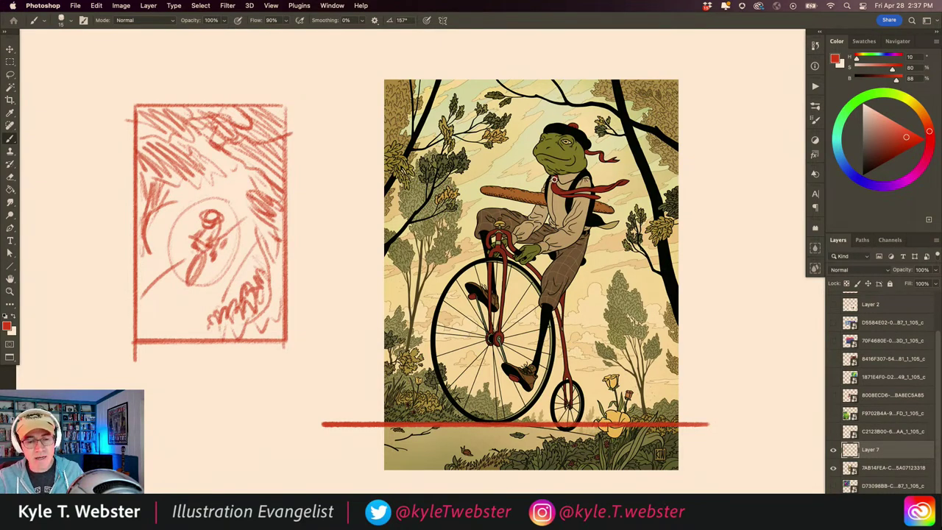
pyautogui.moveTo(554, 180)
pyautogui.mouseDown()
pyautogui.moveTo(561, 190)
pyautogui.moveTo(632, 179)
pyautogui.mouseUp()
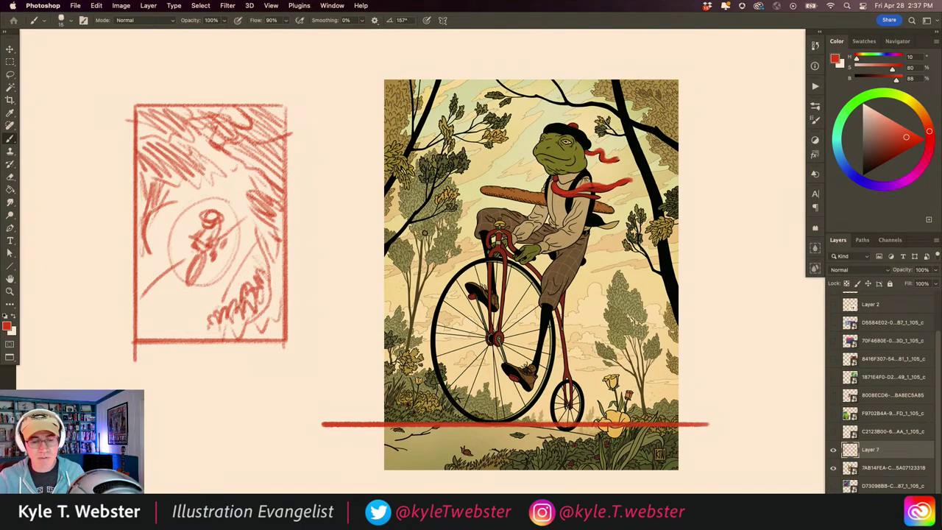
pyautogui.press('super+z')
pyautogui.press('super+z')
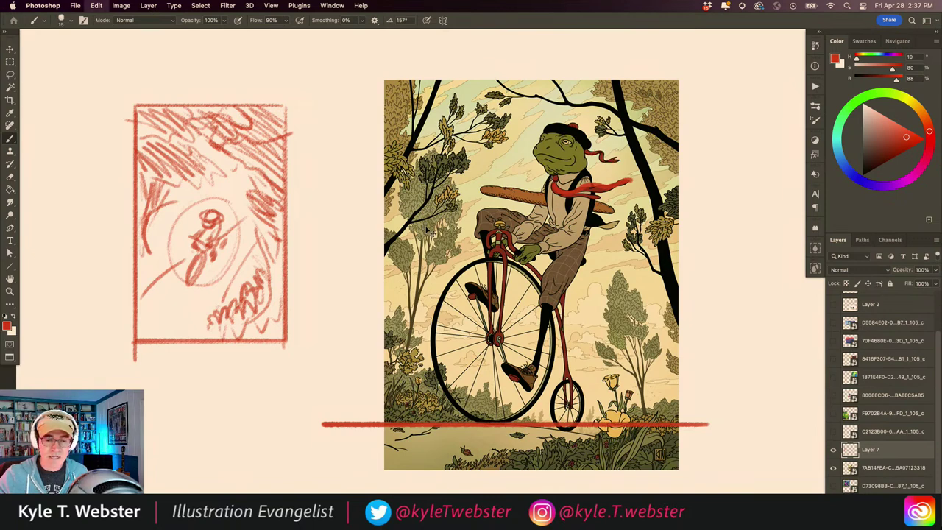
pyautogui.press('super+z')
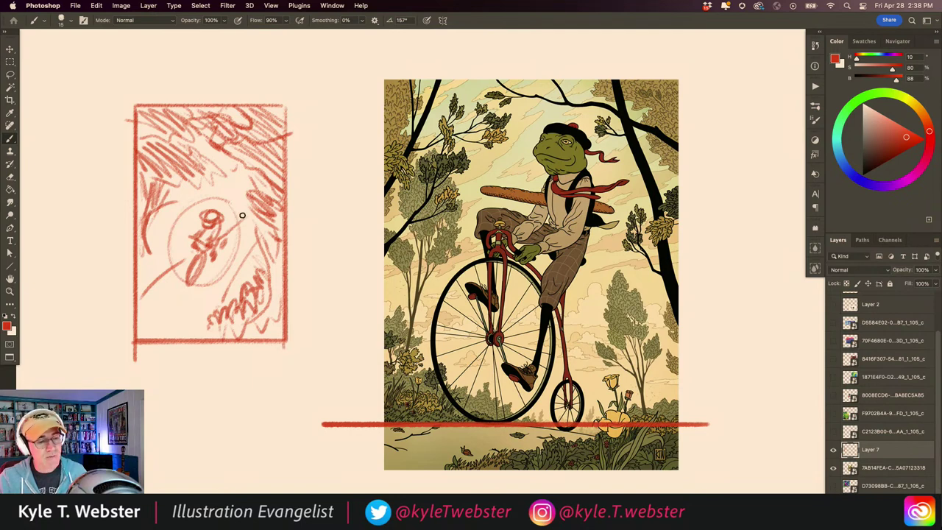
pyautogui.moveTo(268, 366)
pyautogui.mouseDown()
pyautogui.moveTo(151, 373)
pyautogui.moveTo(164, 477)
pyautogui.moveTo(155, 493)
pyautogui.mouseUp()
# Brush a smaller red frame below the first sketch and divide off a ground strip.
pyautogui.scroll(5, 263, 372)
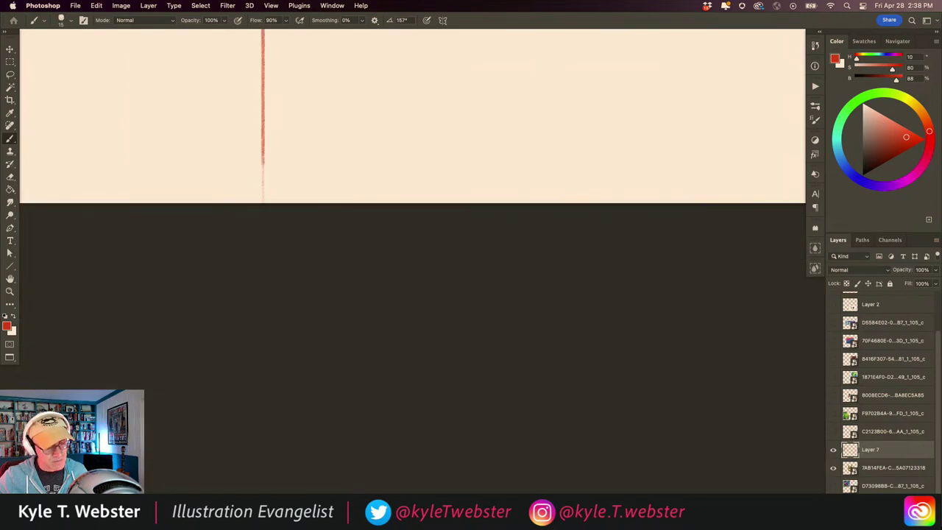
pyautogui.scroll(-5, 248, 251)
pyautogui.scroll(2, 345, 429)
pyautogui.moveTo(412, 354); pyautogui.dragTo(301, 353)
pyautogui.moveTo(311, 217); pyautogui.dragTo(310, 366)
pyautogui.moveTo(412, 224)
pyautogui.mouseDown()
pyautogui.moveTo(404, 349)
pyautogui.moveTo(414, 356)
pyautogui.mouseUp()
pyautogui.moveTo(415, 210); pyautogui.dragTo(302, 214)
pyautogui.moveTo(408, 357); pyautogui.dragTo(309, 353)
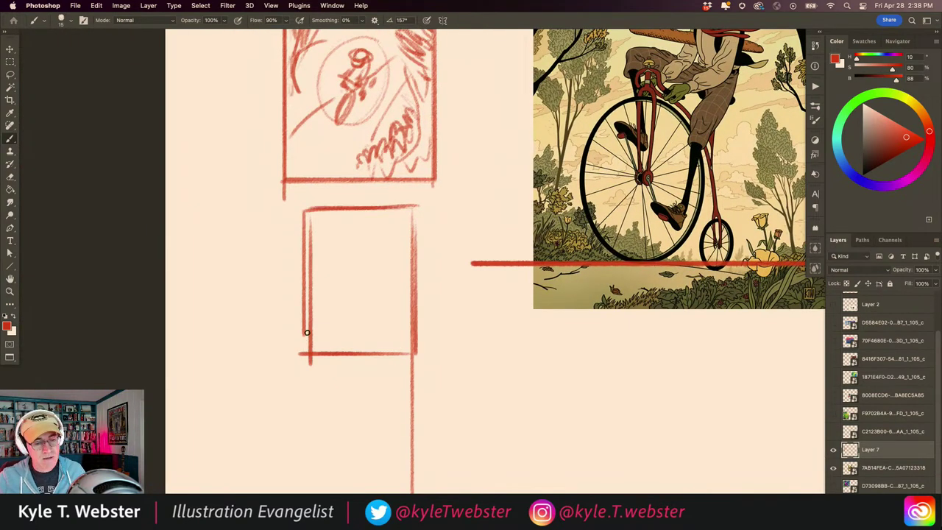
pyautogui.moveTo(410, 311)
pyautogui.mouseDown()
pyautogui.moveTo(314, 315)
pyautogui.moveTo(376, 306)
pyautogui.moveTo(338, 307)
pyautogui.moveTo(336, 289)
pyautogui.moveTo(337, 310)
pyautogui.moveTo(374, 304)
pyautogui.moveTo(358, 286)
pyautogui.moveTo(368, 302)
pyautogui.moveTo(360, 282)
pyautogui.moveTo(368, 275)
pyautogui.moveTo(348, 284)
pyautogui.moveTo(357, 294)
pyautogui.moveTo(368, 276)
pyautogui.moveTo(360, 262)
pyautogui.moveTo(348, 271)
pyautogui.moveTo(361, 264)
pyautogui.moveTo(360, 251)
pyautogui.moveTo(368, 272)
pyautogui.moveTo(361, 251)
pyautogui.moveTo(397, 229)
pyautogui.moveTo(368, 219)
pyautogui.moveTo(375, 210)
pyautogui.moveTo(406, 254)
pyautogui.moveTo(387, 298)
pyautogui.mouseUp()
# Sketch the rider's path, ground line, grass and corner foliage, then zoom out to see both sketches.
pyautogui.moveTo(326, 273); pyautogui.dragTo(337, 240)
pyautogui.moveTo(317, 296); pyautogui.dragTo(316, 236)
pyautogui.moveTo(410, 317); pyautogui.dragTo(316, 317)
pyautogui.moveTo(386, 328)
pyautogui.mouseDown()
pyautogui.moveTo(361, 341)
pyautogui.moveTo(334, 335)
pyautogui.moveTo(410, 341)
pyautogui.moveTo(325, 349)
pyautogui.moveTo(406, 343)
pyautogui.moveTo(403, 332)
pyautogui.moveTo(390, 348)
pyautogui.moveTo(376, 337)
pyautogui.moveTo(363, 348)
pyautogui.moveTo(368, 334)
pyautogui.moveTo(356, 352)
pyautogui.moveTo(342, 343)
pyautogui.moveTo(329, 351)
pyautogui.moveTo(315, 331)
pyautogui.mouseUp()
pyautogui.moveTo(386, 228)
pyautogui.mouseDown()
pyautogui.moveTo(389, 210)
pyautogui.moveTo(404, 215)
pyautogui.moveTo(371, 234)
pyautogui.moveTo(366, 225)
pyautogui.moveTo(313, 225)
pyautogui.moveTo(334, 213)
pyautogui.moveTo(344, 233)
pyautogui.moveTo(332, 233)
pyautogui.moveTo(332, 251)
pyautogui.moveTo(315, 272)
pyautogui.moveTo(394, 247)
pyautogui.moveTo(321, 248)
pyautogui.mouseUp()
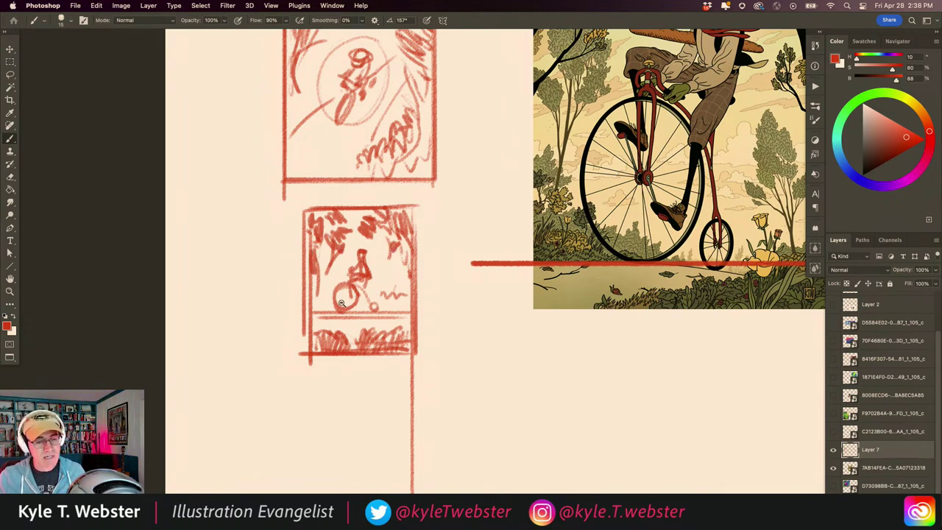
pyautogui.press('super+minus')
pyautogui.moveTo(425, 236); pyautogui.dragTo(356, 293)
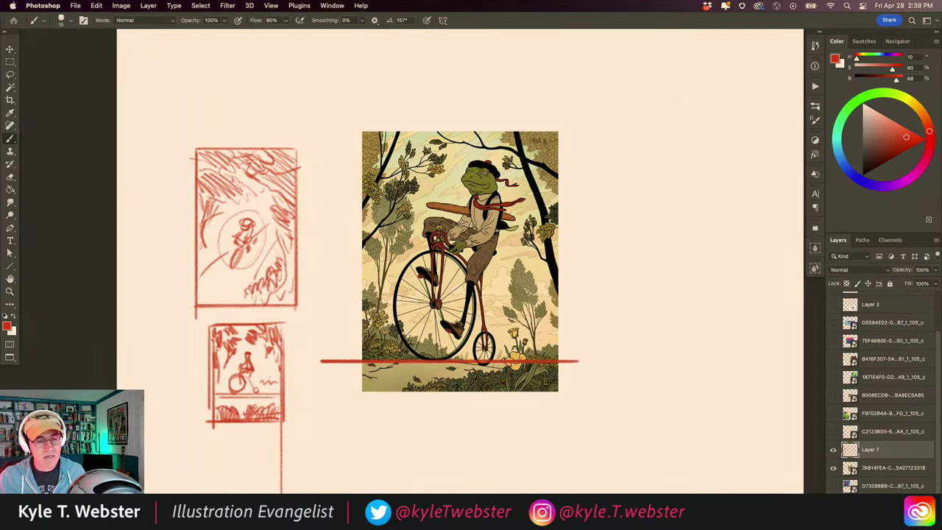
# Marquee-select a rectangle around the frog and copy it onto its own layer.
pyautogui.moveTo(558, 126)
pyautogui.mouseDown()
pyautogui.moveTo(344, 137)
pyautogui.moveTo(353, 137)
pyautogui.moveTo(352, 398)
pyautogui.moveTo(528, 407)
pyautogui.moveTo(556, 379)
pyautogui.moveTo(566, 395)
pyautogui.moveTo(566, 130)
pyautogui.mouseUp()
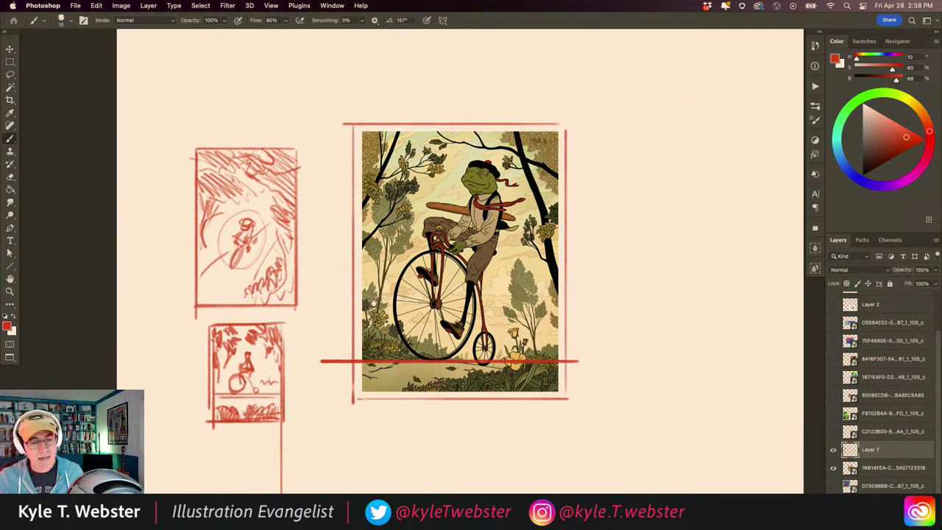
pyautogui.scroll(-2, 456, 258)
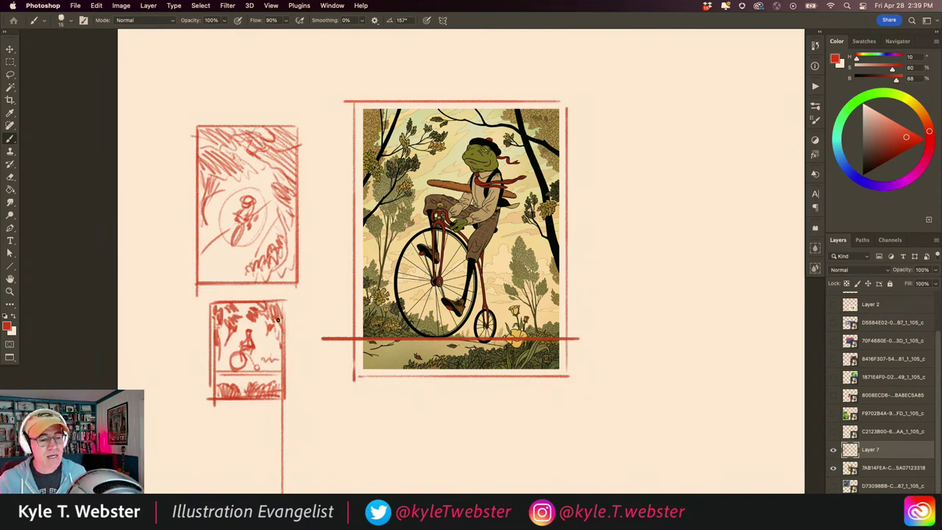
pyautogui.scroll(5, 464, 174)
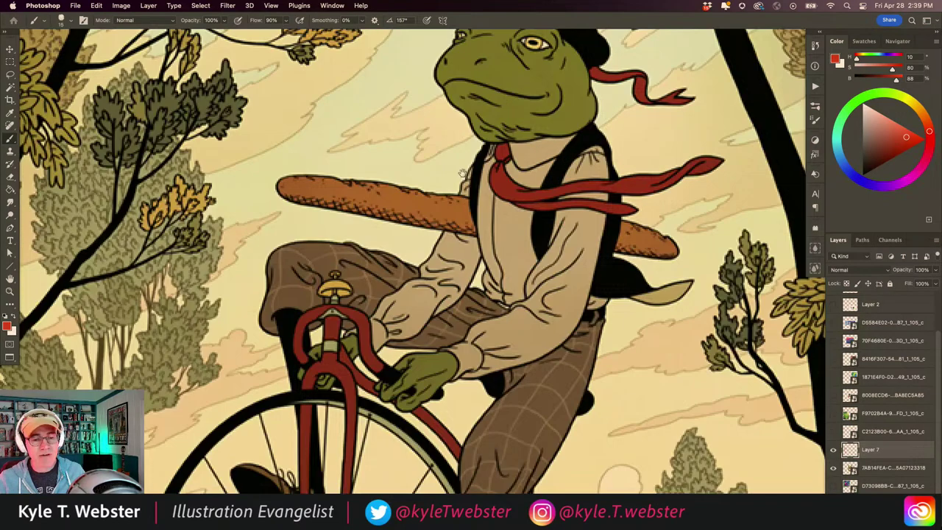
pyautogui.scroll(5, 464, 174)
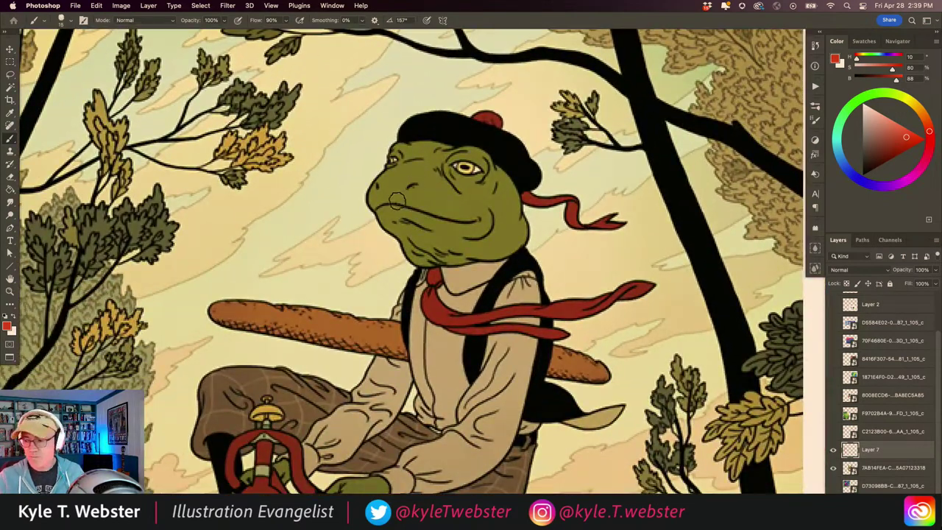
pyautogui.press('m')
pyautogui.moveTo(160, 57); pyautogui.dragTo(663, 453)
pyautogui.scroll(-4, 502, 414)
pyautogui.scroll(-3, 773, 451)
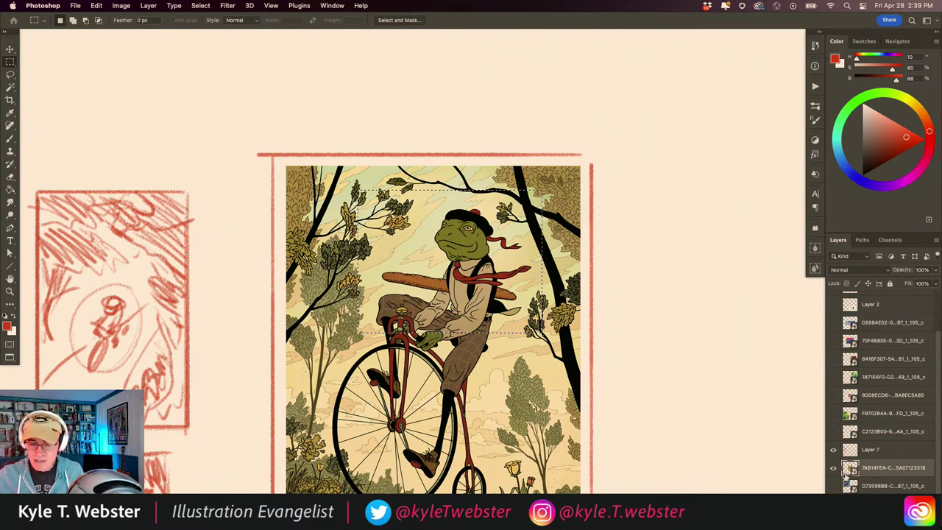
pyautogui.press('super+j')
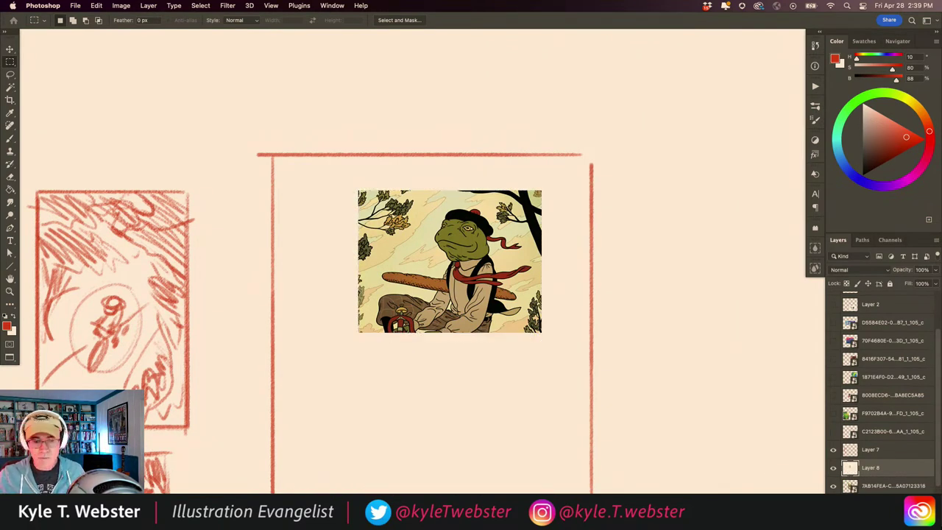
# Hide the cream cover on Layer 8 to reveal the full frog illustration.
pyautogui.scroll(3, 420, 308)
pyautogui.scroll(3, 369, 348)
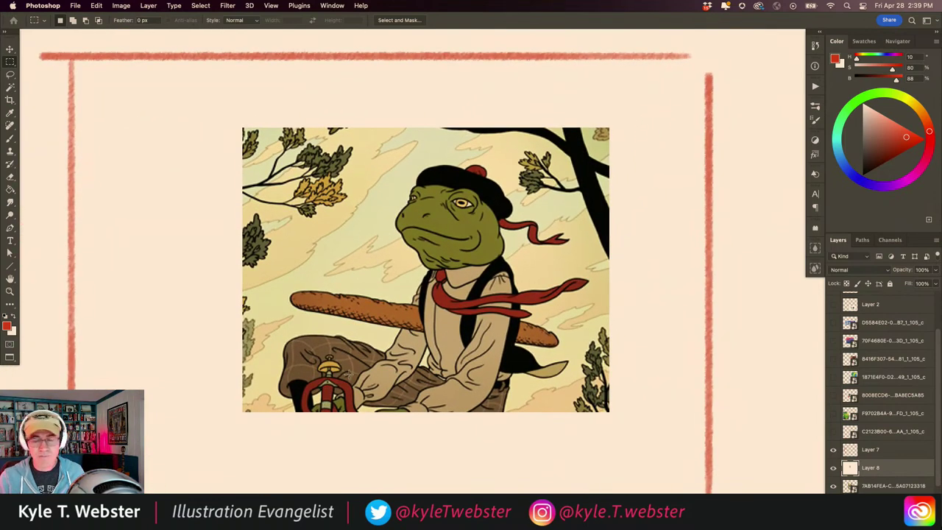
pyautogui.press('b')
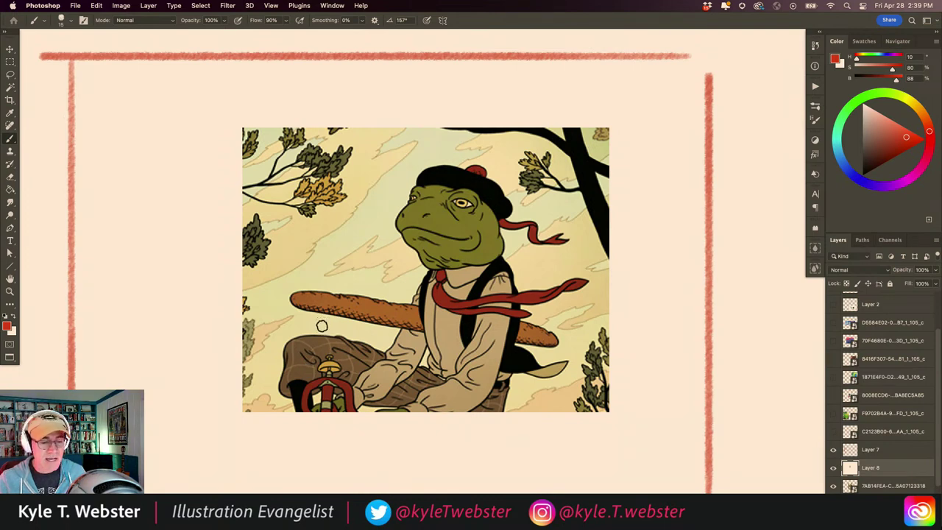
pyautogui.scroll(-2, 314, 357)
pyautogui.moveTo(287, 376)
pyautogui.mouseDown()
pyautogui.moveTo(409, 264)
pyautogui.moveTo(404, 250)
pyautogui.mouseUp()
pyautogui.hscroll(3, 335, 294)
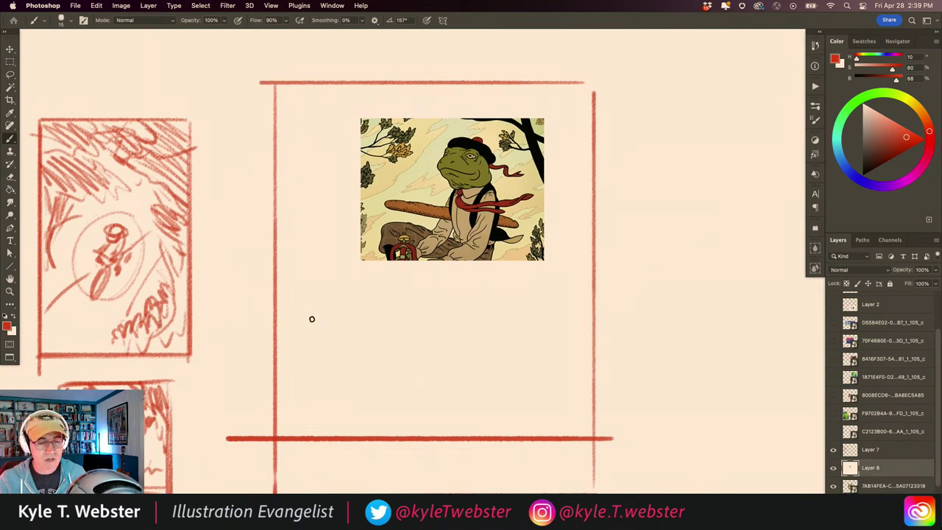
pyautogui.scroll(1, 315, 321)
pyautogui.hscroll(1, 318, 324)
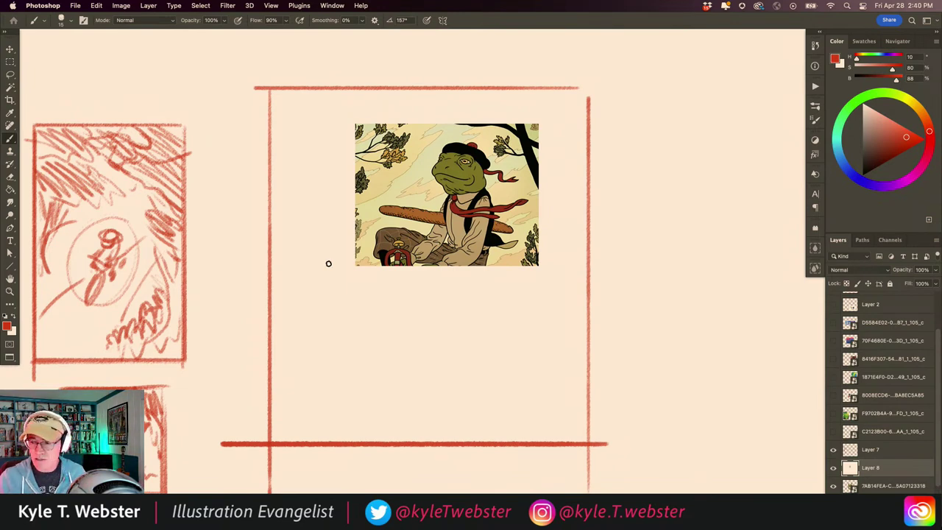
pyautogui.click(834, 468)
pyautogui.scroll(-3, 499, 306)
# Hide Layer 7's red sketches and frame lines, then zoom out on the frog illustration.
pyautogui.click(834, 450)
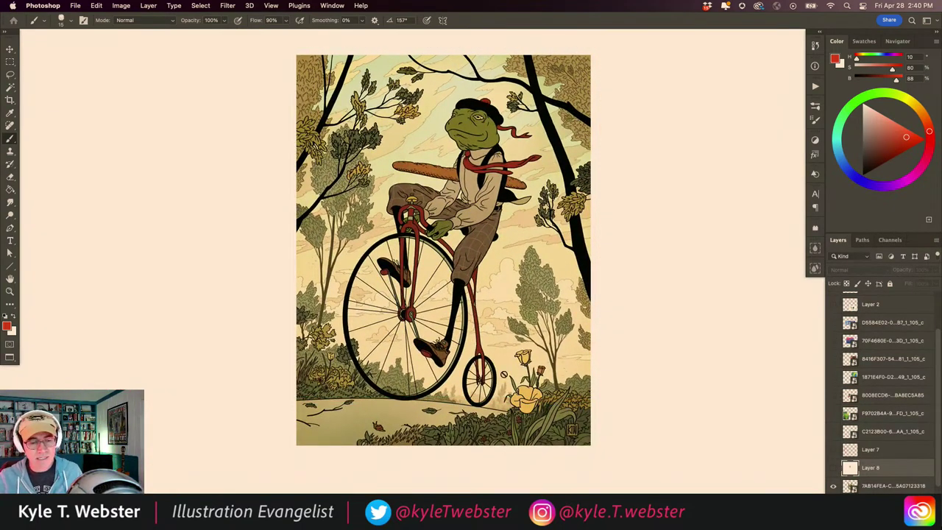
pyautogui.scroll(3, 367, 328)
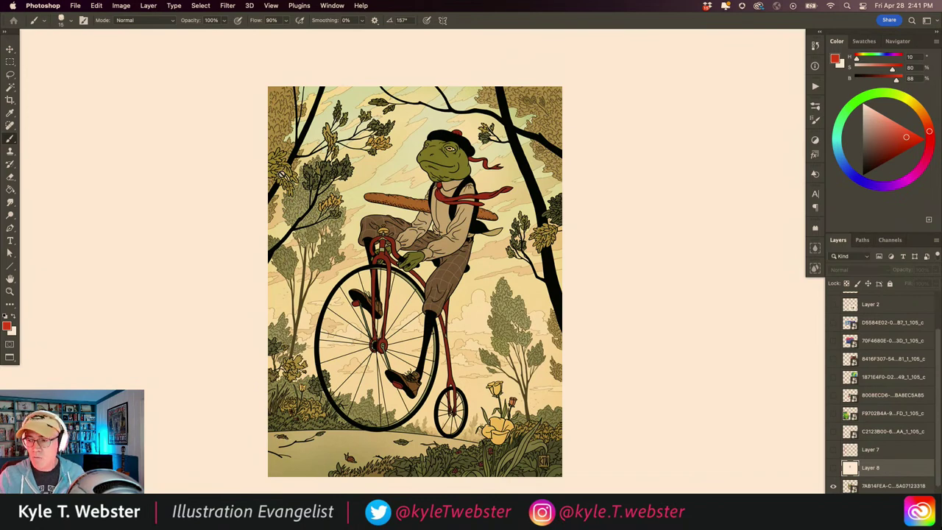
pyautogui.press('super+minus')
# Dismiss the hidden-layer warning, add a new layer and draw a red thumbnail frame box.
pyautogui.click(346, 213)
pyautogui.press('Return')
pyautogui.press('super+shift+alt+n')
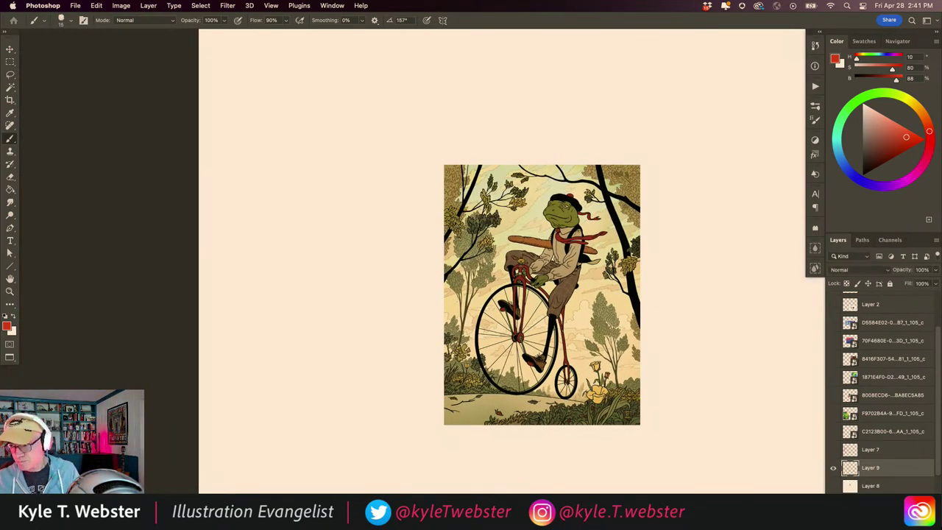
pyautogui.scroll(2, 350, 256)
pyautogui.moveTo(421, 199)
pyautogui.mouseDown()
pyautogui.moveTo(240, 199)
pyautogui.moveTo(240, 446)
pyautogui.moveTo(422, 304)
pyautogui.moveTo(423, 445)
pyautogui.moveTo(251, 444)
pyautogui.mouseUp()
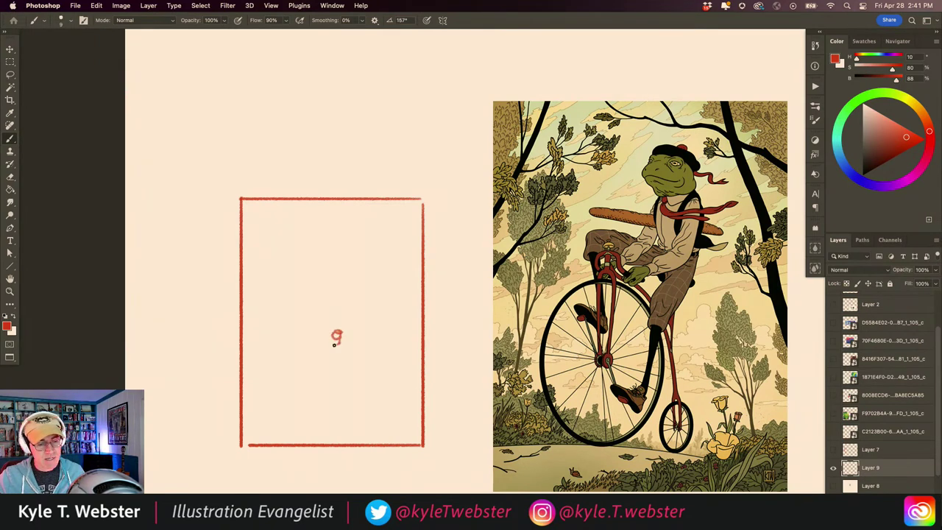
# Sketch the tiny cyclist, foliage at the top and the right tree trunk.
pyautogui.moveTo(328, 349)
pyautogui.mouseDown()
pyautogui.moveTo(322, 379)
pyautogui.moveTo(329, 361)
pyautogui.mouseUp()
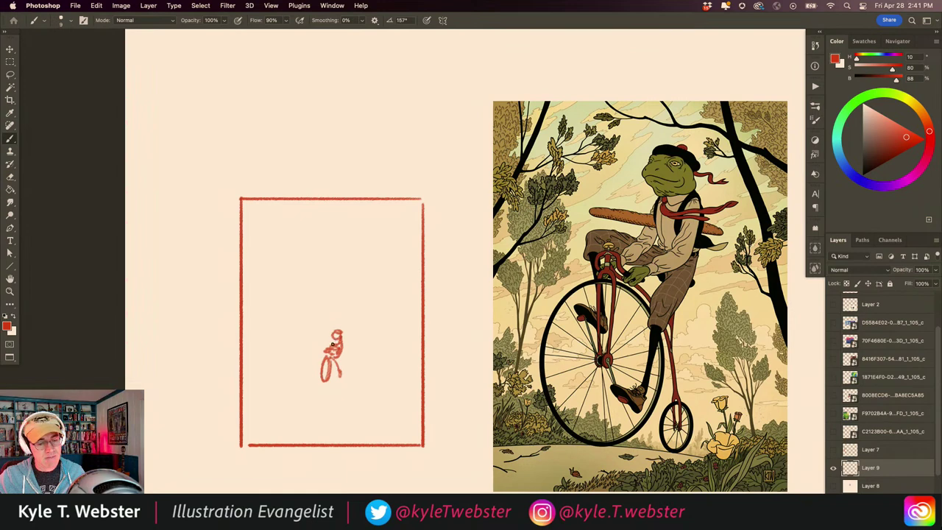
pyautogui.moveTo(388, 254)
pyautogui.mouseDown()
pyautogui.moveTo(367, 217)
pyautogui.moveTo(317, 225)
pyautogui.moveTo(290, 246)
pyautogui.moveTo(366, 262)
pyautogui.mouseUp()
pyautogui.moveTo(290, 224)
pyautogui.mouseDown()
pyautogui.moveTo(364, 217)
pyautogui.moveTo(394, 205)
pyautogui.moveTo(402, 232)
pyautogui.moveTo(369, 264)
pyautogui.moveTo(390, 289)
pyautogui.moveTo(300, 290)
pyautogui.moveTo(372, 289)
pyautogui.moveTo(361, 308)
pyautogui.moveTo(400, 381)
pyautogui.mouseUp()
pyautogui.moveTo(409, 313); pyautogui.dragTo(418, 372)
pyautogui.moveTo(409, 288); pyautogui.dragTo(401, 325)
pyautogui.moveTo(402, 318)
pyautogui.mouseDown()
pyautogui.moveTo(386, 359)
pyautogui.moveTo(365, 297)
pyautogui.mouseUp()
pyautogui.moveTo(335, 259)
pyautogui.mouseDown()
pyautogui.moveTo(300, 233)
pyautogui.moveTo(269, 231)
pyautogui.mouseUp()
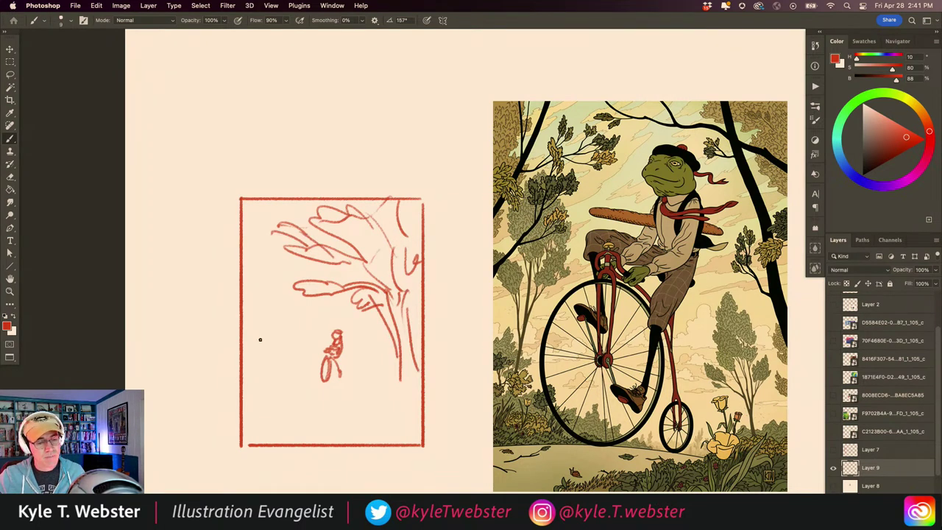
pyautogui.moveTo(272, 315); pyautogui.dragTo(260, 342)
pyautogui.moveTo(283, 295); pyautogui.dragTo(271, 322)
pyautogui.moveTo(292, 258); pyautogui.dragTo(269, 297)
pyautogui.moveTo(273, 260); pyautogui.dragTo(262, 290)
# Extend and thicken the left tree trunk with short strokes.
pyautogui.moveTo(275, 198); pyautogui.dragTo(257, 302)
pyautogui.moveTo(255, 315); pyautogui.dragTo(258, 335)
pyautogui.moveTo(259, 331)
pyautogui.mouseDown()
pyautogui.moveTo(287, 347)
pyautogui.moveTo(304, 308)
pyautogui.mouseUp()
pyautogui.moveTo(300, 312); pyautogui.dragTo(287, 350)
pyautogui.moveTo(324, 269); pyautogui.dragTo(292, 330)
pyautogui.moveTo(312, 250); pyautogui.dragTo(305, 279)
pyautogui.moveTo(296, 301); pyautogui.dragTo(281, 366)
pyautogui.moveTo(279, 333); pyautogui.dragTo(273, 370)
pyautogui.moveTo(277, 310); pyautogui.dragTo(271, 333)
pyautogui.moveTo(287, 276)
pyautogui.mouseDown()
pyautogui.moveTo(275, 321)
pyautogui.moveTo(281, 354)
pyautogui.mouseUp()
pyautogui.moveTo(309, 325); pyautogui.dragTo(297, 350)
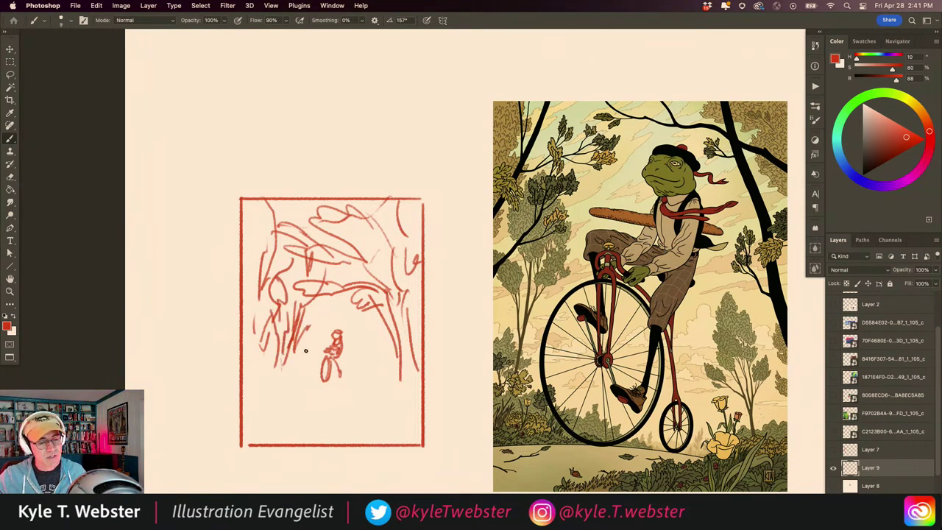
# Sketch a bush beside the figure, the ground line and lower-left foliage and grass.
pyautogui.moveTo(351, 367)
pyautogui.mouseDown()
pyautogui.moveTo(379, 341)
pyautogui.moveTo(371, 360)
pyautogui.moveTo(392, 359)
pyautogui.moveTo(365, 373)
pyautogui.mouseUp()
pyautogui.moveTo(363, 339)
pyautogui.mouseDown()
pyautogui.moveTo(364, 367)
pyautogui.moveTo(304, 364)
pyautogui.moveTo(349, 378)
pyautogui.moveTo(279, 388)
pyautogui.mouseUp()
pyautogui.moveTo(357, 382)
pyautogui.mouseDown()
pyautogui.moveTo(308, 407)
pyautogui.moveTo(343, 409)
pyautogui.moveTo(360, 398)
pyautogui.moveTo(386, 416)
pyautogui.moveTo(385, 408)
pyautogui.moveTo(376, 416)
pyautogui.moveTo(389, 426)
pyautogui.moveTo(359, 415)
pyautogui.moveTo(345, 424)
pyautogui.moveTo(374, 401)
pyautogui.moveTo(346, 412)
pyautogui.moveTo(396, 392)
pyautogui.moveTo(410, 414)
pyautogui.moveTo(417, 292)
pyautogui.mouseUp()
pyautogui.moveTo(301, 409)
pyautogui.mouseDown()
pyautogui.moveTo(280, 415)
pyautogui.moveTo(315, 418)
pyautogui.moveTo(324, 437)
pyautogui.moveTo(335, 401)
pyautogui.moveTo(351, 398)
pyautogui.moveTo(335, 422)
pyautogui.moveTo(359, 438)
pyautogui.moveTo(374, 426)
pyautogui.moveTo(397, 437)
pyautogui.mouseUp()
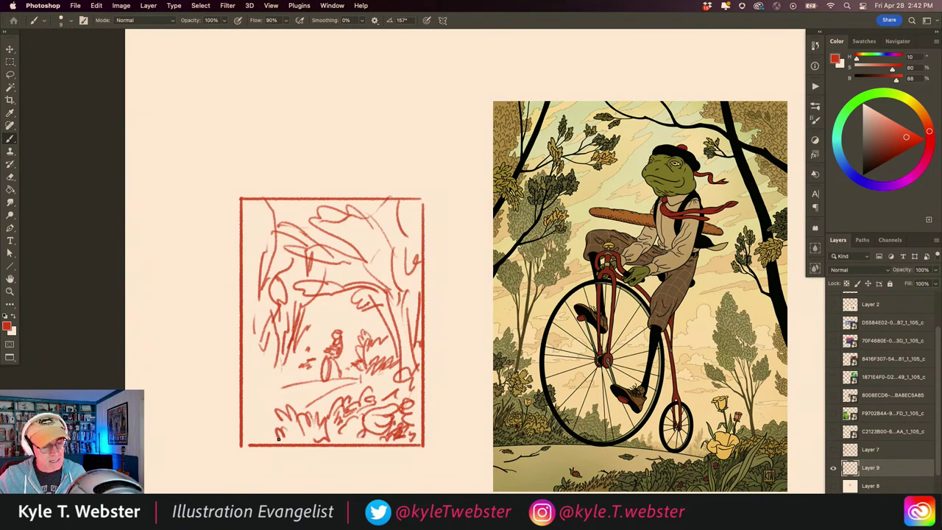
pyautogui.moveTo(274, 430)
pyautogui.mouseDown()
pyautogui.moveTo(261, 382)
pyautogui.moveTo(251, 375)
pyautogui.moveTo(246, 388)
pyautogui.moveTo(259, 417)
pyautogui.moveTo(268, 415)
pyautogui.moveTo(247, 359)
pyautogui.moveTo(252, 417)
pyautogui.moveTo(241, 417)
pyautogui.moveTo(280, 427)
pyautogui.moveTo(262, 397)
pyautogui.mouseUp()
pyautogui.moveTo(279, 366)
pyautogui.mouseDown()
pyautogui.moveTo(262, 378)
pyautogui.moveTo(271, 379)
pyautogui.mouseUp()
pyautogui.moveTo(317, 329); pyautogui.dragTo(303, 344)
pyautogui.moveTo(301, 220)
pyautogui.mouseDown()
pyautogui.moveTo(322, 208)
pyautogui.moveTo(299, 218)
pyautogui.moveTo(328, 234)
pyautogui.mouseUp()
pyautogui.moveTo(267, 221); pyautogui.dragTo(251, 285)
# Add foliage down the upper right and strokes along the right side.
pyautogui.moveTo(246, 287); pyautogui.dragTo(243, 242)
pyautogui.moveTo(354, 216)
pyautogui.mouseDown()
pyautogui.moveTo(388, 274)
pyautogui.moveTo(388, 253)
pyautogui.mouseUp()
pyautogui.moveTo(368, 202)
pyautogui.mouseDown()
pyautogui.moveTo(358, 216)
pyautogui.moveTo(418, 225)
pyautogui.moveTo(396, 259)
pyautogui.moveTo(361, 262)
pyautogui.mouseUp()
pyautogui.moveTo(403, 236); pyautogui.dragTo(383, 305)
pyautogui.moveTo(412, 273)
pyautogui.mouseDown()
pyautogui.moveTo(394, 315)
pyautogui.moveTo(377, 299)
pyautogui.moveTo(405, 337)
pyautogui.moveTo(402, 315)
pyautogui.moveTo(400, 363)
pyautogui.mouseUp()
pyautogui.moveTo(411, 309)
pyautogui.mouseDown()
pyautogui.moveTo(413, 375)
pyautogui.moveTo(417, 358)
pyautogui.mouseUp()
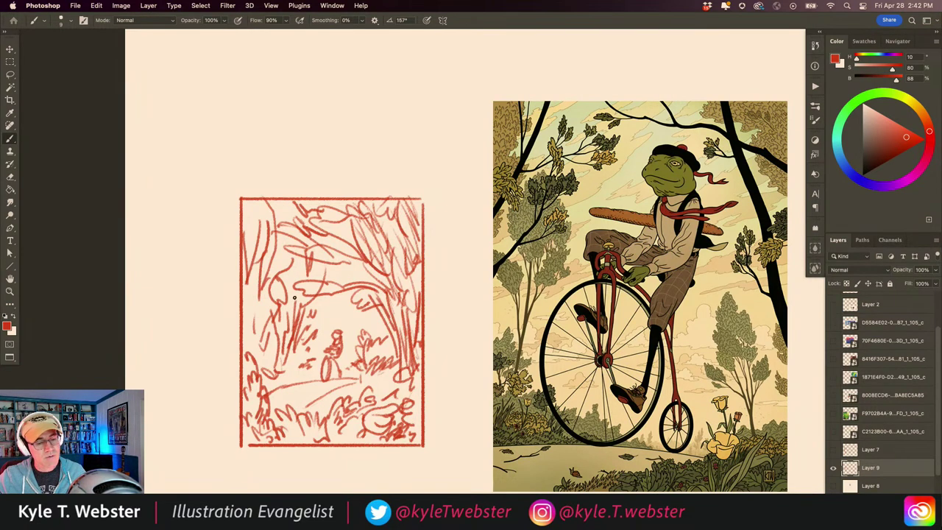
# Hatch the upper-left area and down the whole left edge.
pyautogui.moveTo(285, 209)
pyautogui.mouseDown()
pyautogui.moveTo(262, 257)
pyautogui.moveTo(283, 261)
pyautogui.moveTo(269, 234)
pyautogui.moveTo(254, 248)
pyautogui.mouseUp()
pyautogui.moveTo(255, 206); pyautogui.dragTo(243, 247)
pyautogui.moveTo(269, 269); pyautogui.dragTo(254, 297)
pyautogui.moveTo(257, 258)
pyautogui.mouseDown()
pyautogui.moveTo(248, 288)
pyautogui.moveTo(238, 280)
pyautogui.moveTo(253, 325)
pyautogui.mouseUp()
pyautogui.moveTo(257, 361); pyautogui.dragTo(246, 440)
pyautogui.moveTo(262, 393); pyautogui.dragTo(259, 443)
pyautogui.moveTo(279, 442)
pyautogui.mouseDown()
pyautogui.moveTo(277, 418)
pyautogui.moveTo(284, 442)
pyautogui.mouseUp()
# Draw grass strokes along the full bottom edge of the thumbnail.
pyautogui.moveTo(293, 410); pyautogui.dragTo(305, 443)
pyautogui.moveTo(317, 422)
pyautogui.mouseDown()
pyautogui.moveTo(313, 443)
pyautogui.moveTo(330, 435)
pyautogui.mouseUp()
pyautogui.moveTo(338, 404)
pyautogui.mouseDown()
pyautogui.moveTo(336, 443)
pyautogui.moveTo(344, 440)
pyautogui.mouseUp()
pyautogui.moveTo(358, 401)
pyautogui.mouseDown()
pyautogui.moveTo(353, 442)
pyautogui.moveTo(360, 435)
pyautogui.mouseUp()
pyautogui.moveTo(372, 402); pyautogui.dragTo(377, 443)
pyautogui.moveTo(396, 394)
pyautogui.mouseDown()
pyautogui.moveTo(391, 437)
pyautogui.moveTo(398, 434)
pyautogui.mouseUp()
pyautogui.moveTo(409, 381); pyautogui.dragTo(411, 440)
pyautogui.moveTo(422, 385); pyautogui.dragTo(421, 444)
# Hatch the bush right of the figure.
pyautogui.moveTo(371, 346); pyautogui.dragTo(368, 361)
pyautogui.moveTo(375, 344); pyautogui.dragTo(378, 363)
pyautogui.moveTo(389, 340)
pyautogui.mouseDown()
pyautogui.moveTo(391, 364)
pyautogui.moveTo(362, 356)
pyautogui.mouseUp()
pyautogui.moveTo(363, 338)
pyautogui.mouseDown()
pyautogui.moveTo(357, 369)
pyautogui.moveTo(382, 374)
pyautogui.moveTo(379, 384)
pyautogui.mouseUp()
pyautogui.moveTo(386, 375); pyautogui.dragTo(370, 387)
pyautogui.moveTo(398, 373); pyautogui.dragTo(388, 374)
# Hatch tones around the figure and left trunk, add scalloped foliage above, then zoom out.
pyautogui.moveTo(304, 354)
pyautogui.mouseDown()
pyautogui.moveTo(300, 373)
pyautogui.moveTo(292, 369)
pyautogui.mouseUp()
pyautogui.moveTo(294, 355); pyautogui.dragTo(287, 369)
pyautogui.moveTo(309, 334); pyautogui.dragTo(300, 356)
pyautogui.moveTo(303, 334); pyautogui.dragTo(289, 354)
pyautogui.moveTo(309, 317); pyautogui.dragTo(288, 343)
pyautogui.moveTo(288, 342); pyautogui.dragTo(266, 376)
pyautogui.moveTo(274, 330)
pyautogui.mouseDown()
pyautogui.moveTo(262, 366)
pyautogui.moveTo(251, 365)
pyautogui.moveTo(269, 343)
pyautogui.mouseUp()
pyautogui.moveTo(283, 284); pyautogui.dragTo(273, 314)
pyautogui.moveTo(261, 311)
pyautogui.mouseDown()
pyautogui.moveTo(250, 345)
pyautogui.moveTo(243, 338)
pyautogui.mouseUp()
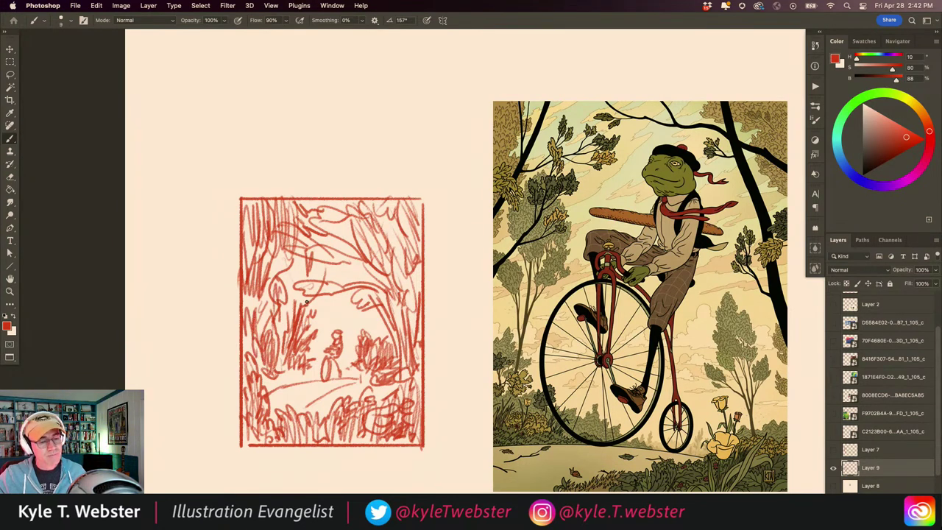
pyautogui.moveTo(365, 318)
pyautogui.mouseDown()
pyautogui.moveTo(319, 318)
pyautogui.moveTo(363, 331)
pyautogui.moveTo(372, 320)
pyautogui.moveTo(389, 340)
pyautogui.moveTo(314, 350)
pyautogui.mouseUp()
pyautogui.moveTo(320, 313)
pyautogui.mouseDown()
pyautogui.moveTo(312, 328)
pyautogui.moveTo(301, 327)
pyautogui.moveTo(336, 315)
pyautogui.moveTo(369, 335)
pyautogui.mouseUp()
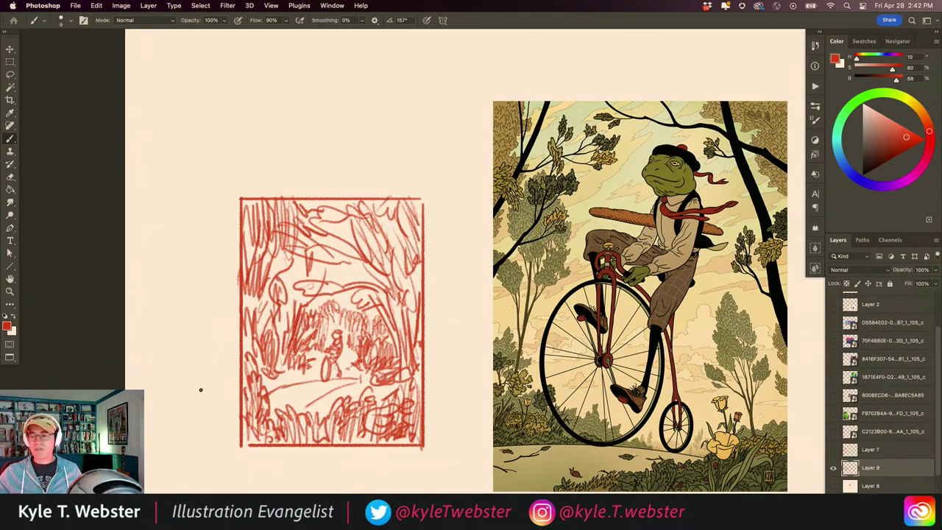
pyautogui.press('super+minus')
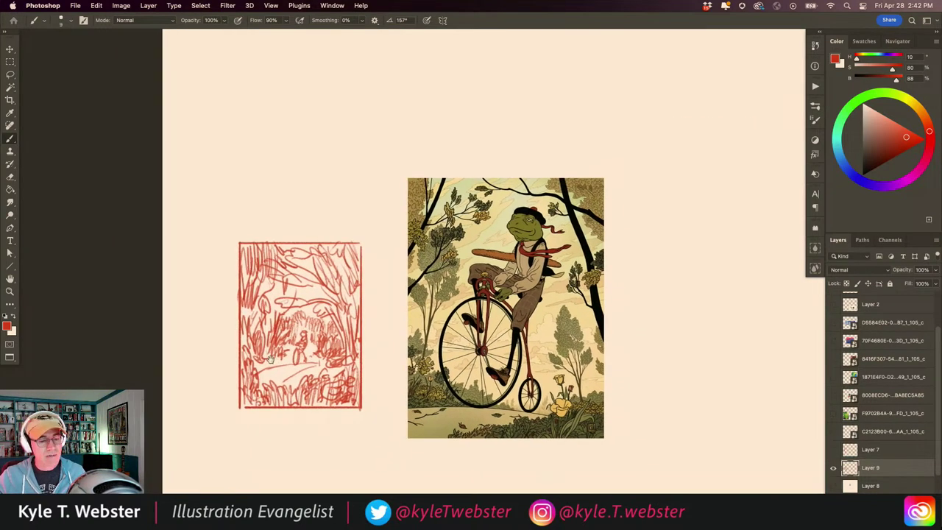
# Move the red thumbnail sketch layer to the right of the frog illustration, undoing one misplaced attempt.
pyautogui.scroll(-3, 479, 309)
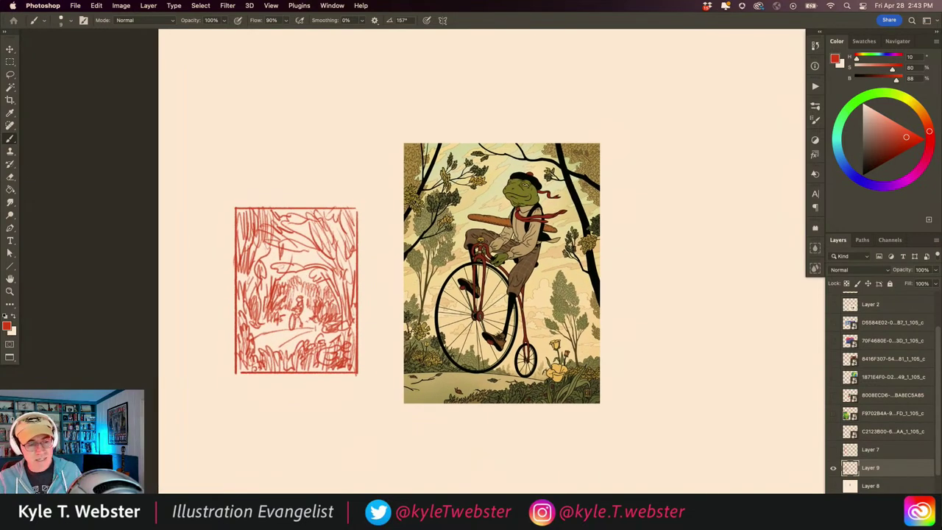
pyautogui.scroll(2, 291, 337)
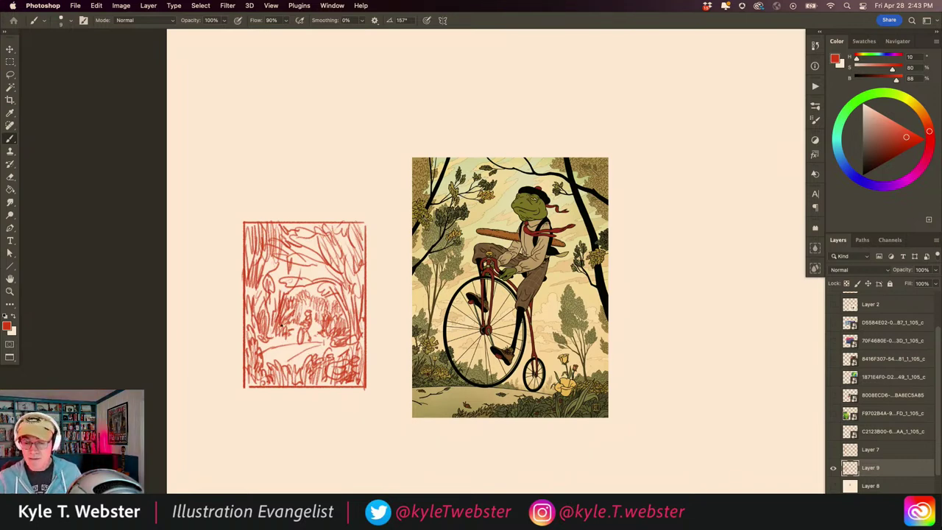
pyautogui.press('v')
pyautogui.moveTo(308, 315); pyautogui.dragTo(685, 325)
pyautogui.press('super+z')
pyautogui.moveTo(328, 325); pyautogui.dragTo(717, 326)
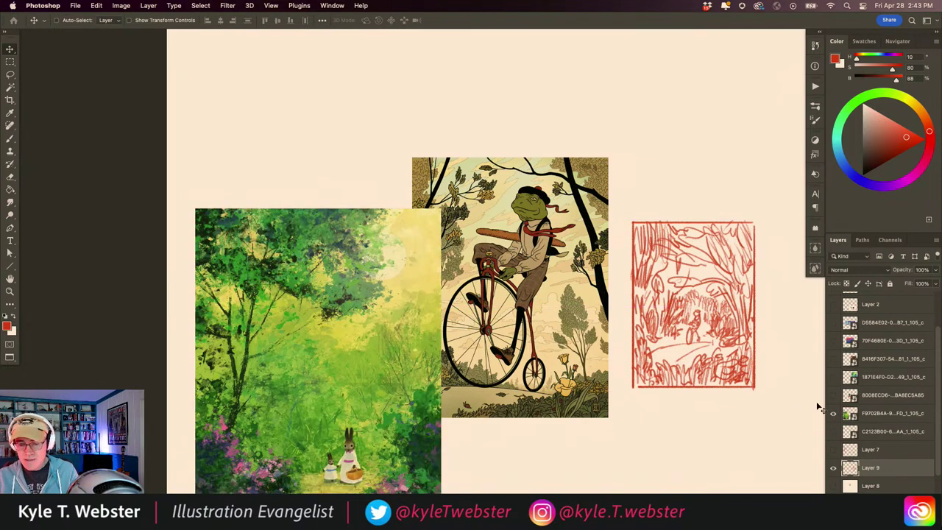
# Hide the frog layer and pan and zoom until the two-rabbit forest painting fills the view.
pyautogui.hotkey('ctrl', 'z')
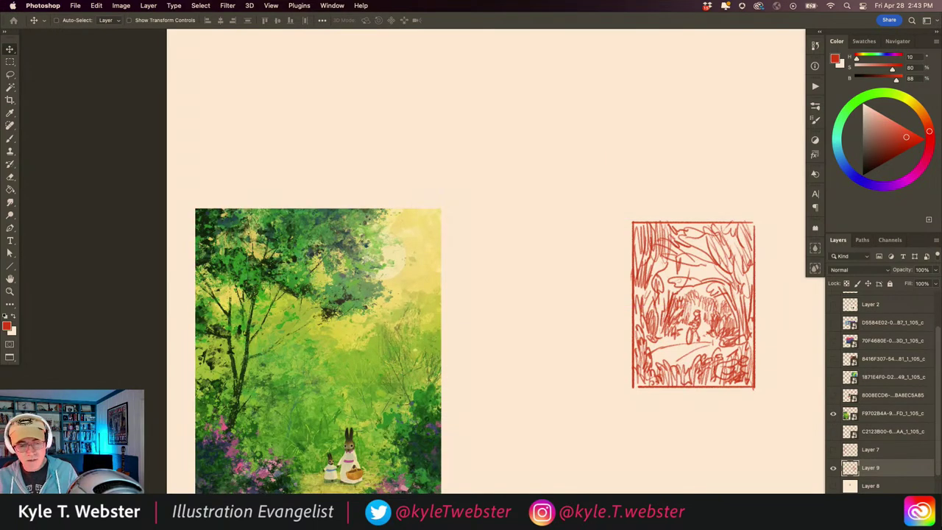
pyautogui.moveTo(299, 389); pyautogui.dragTo(331, 301)
pyautogui.scroll(3, 316, 346)
pyautogui.moveTo(306, 382); pyautogui.dragTo(352, 370)
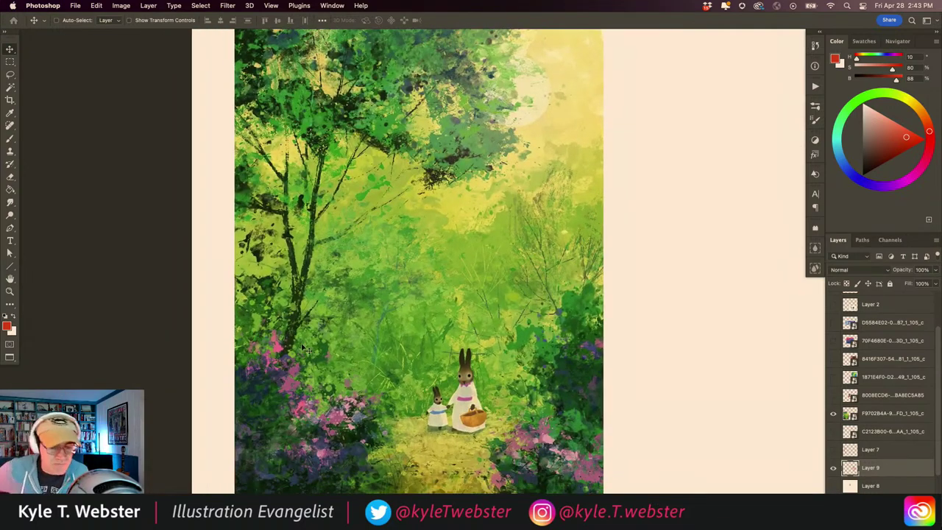
pyautogui.hotkey('ctrl', 'space')
pyautogui.moveTo(365, 360); pyautogui.dragTo(333, 372)
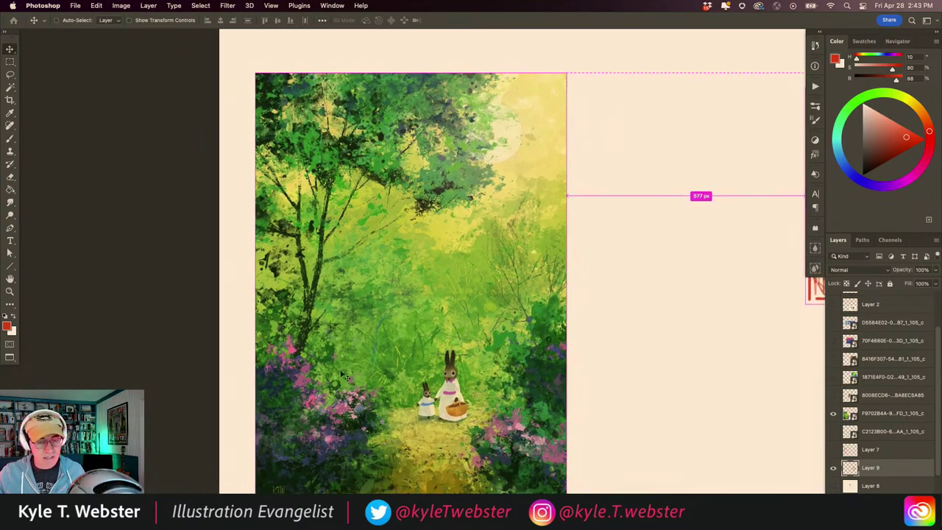
pyautogui.scroll(-2, 334, 373)
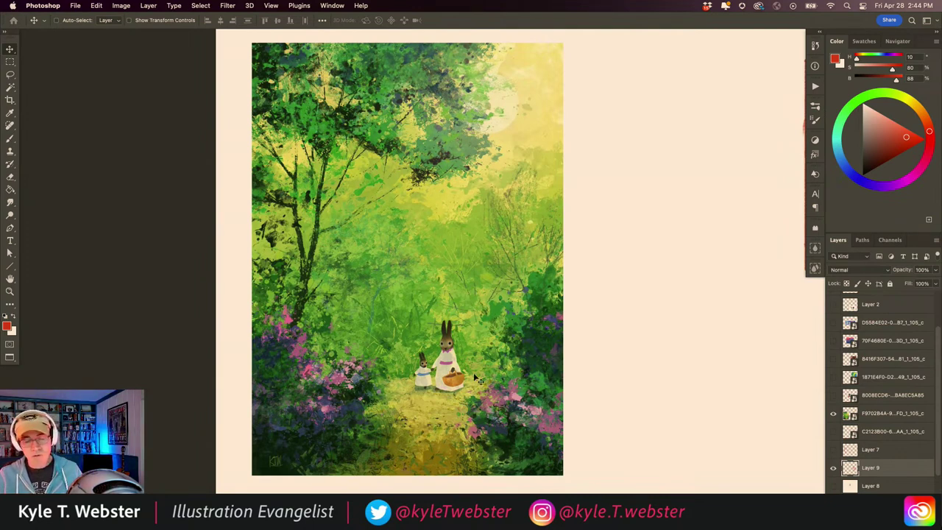
# On a new layer, brush a red horizontal line across the forest painting's middle.
pyautogui.moveTo(395, 337); pyautogui.dragTo(270, 341)
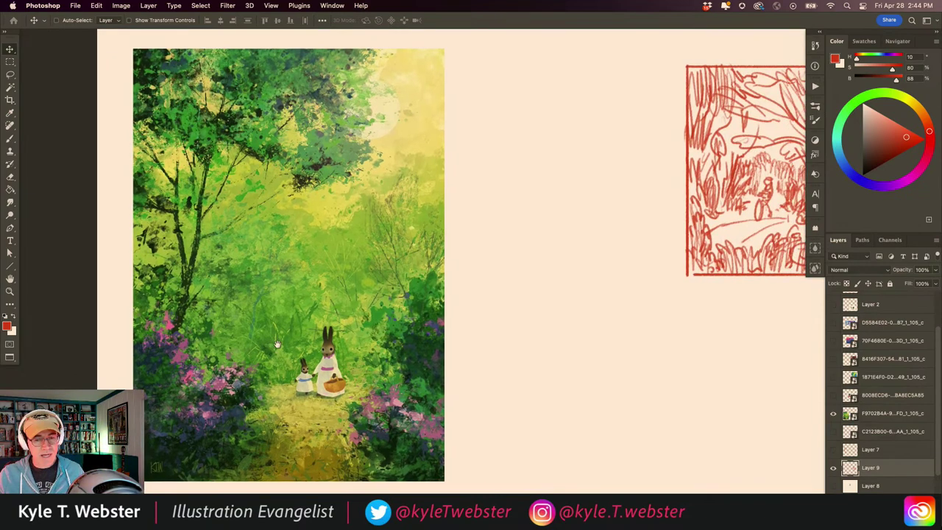
pyautogui.scroll(-2, 270, 342)
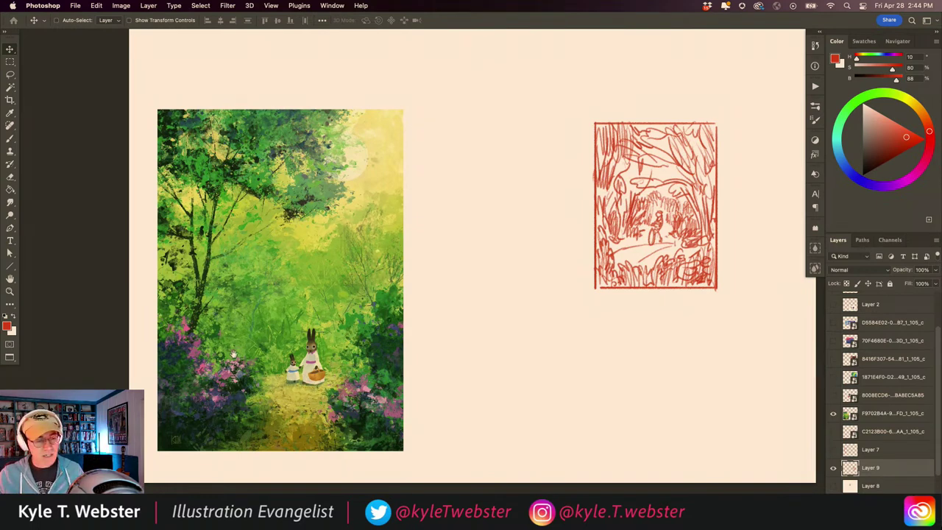
pyautogui.hscroll(-3, 233, 354)
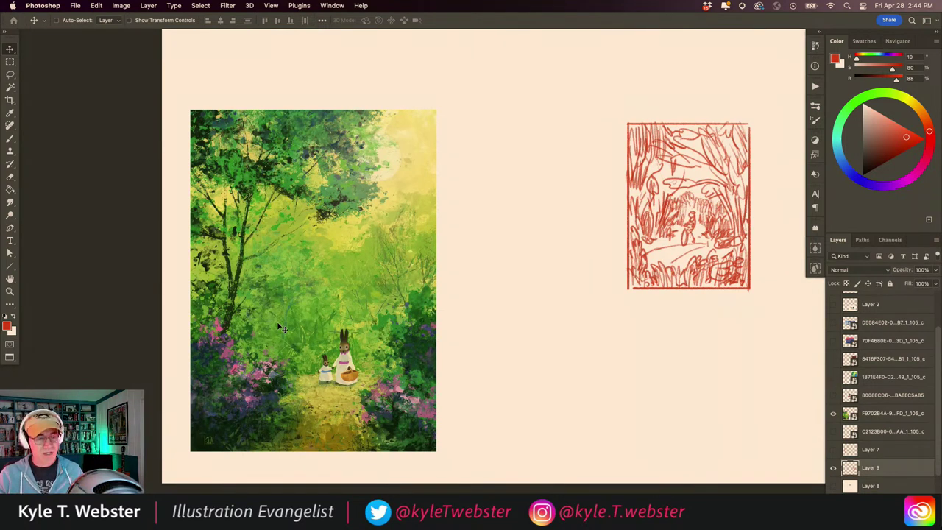
pyautogui.press('b')
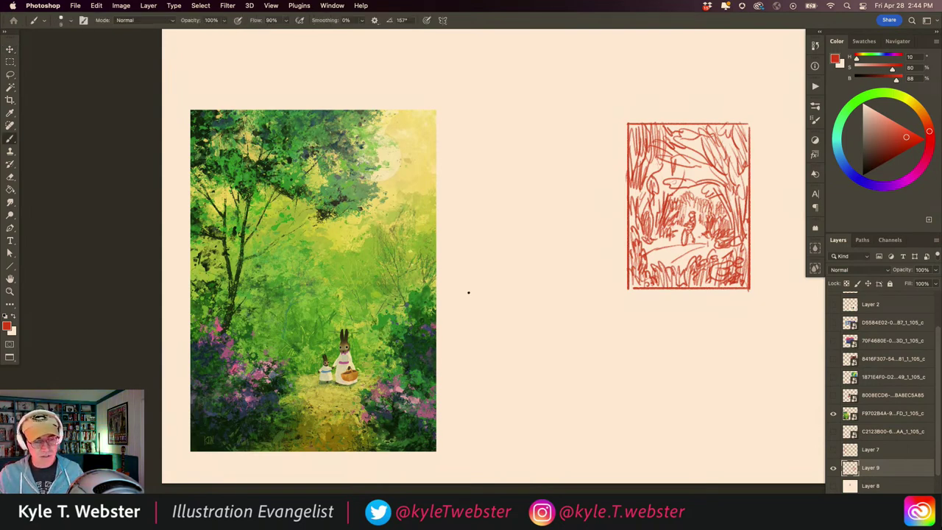
pyautogui.press('super+shift+alt+n')
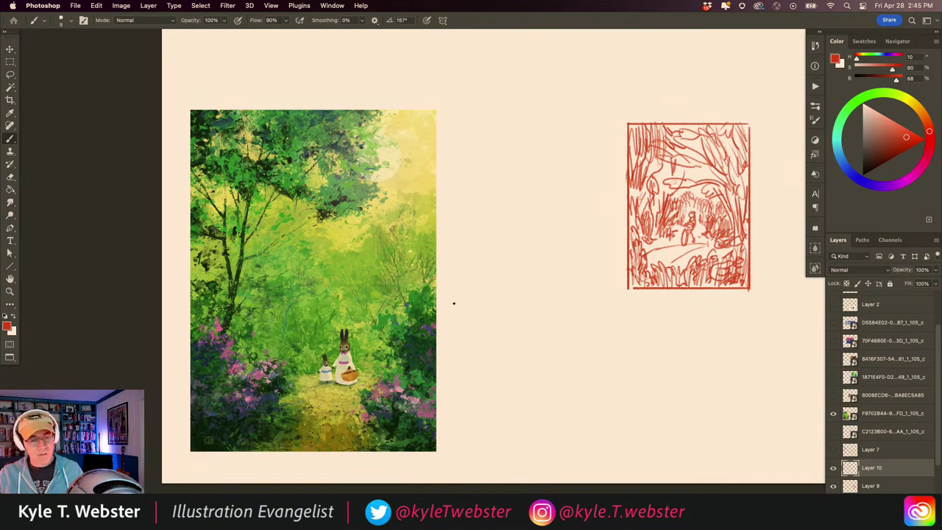
pyautogui.moveTo(468, 303); pyautogui.dragTo(181, 302)
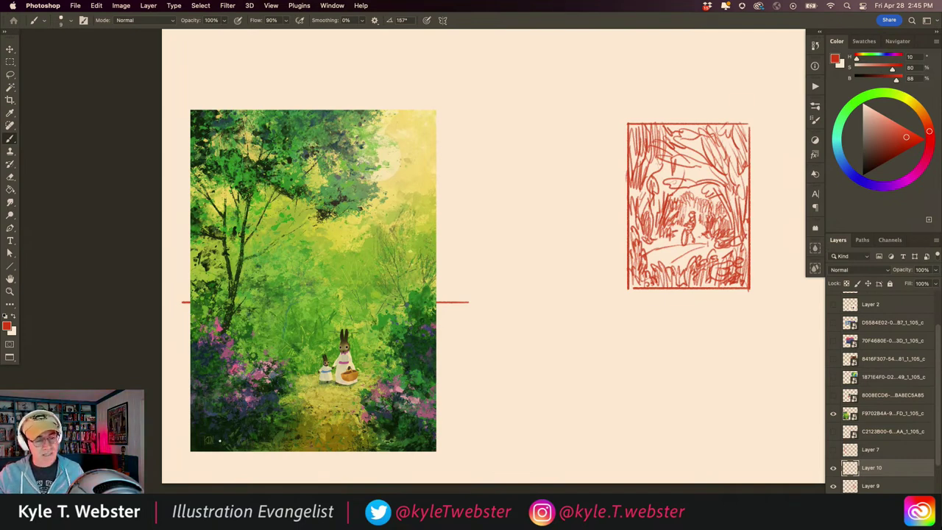
# Raise Layer 10, add three red perspective lines toward the rabbits, and lower them about 43 px.
pyautogui.moveTo(844, 467); pyautogui.dragTo(839, 409)
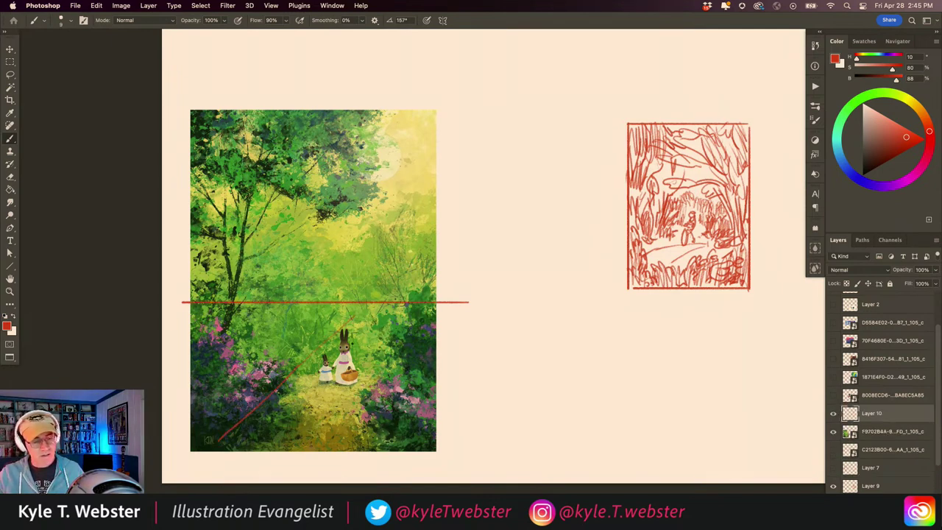
pyautogui.moveTo(372, 391); pyautogui.dragTo(361, 295)
pyautogui.moveTo(444, 437)
pyautogui.mouseDown()
pyautogui.moveTo(384, 317)
pyautogui.moveTo(184, 399)
pyautogui.mouseUp()
pyautogui.moveTo(333, 306); pyautogui.dragTo(162, 346)
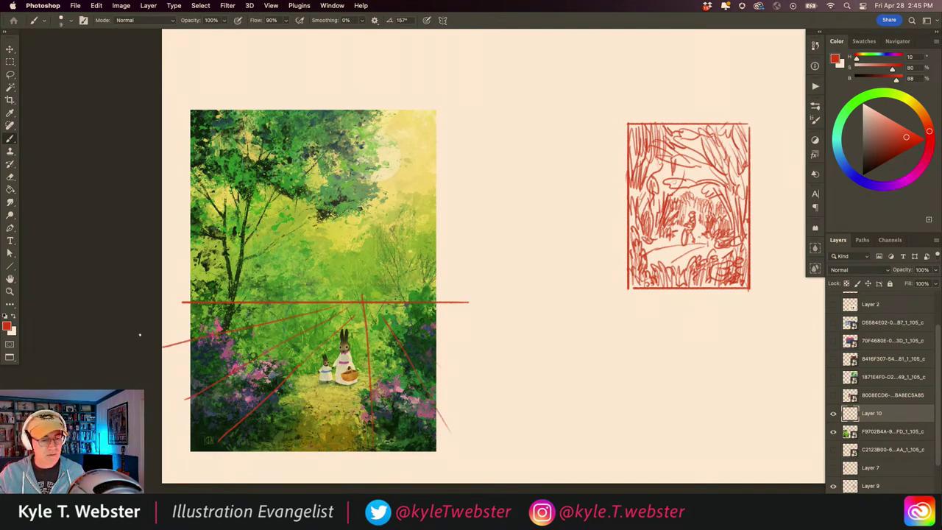
pyautogui.press('v')
pyautogui.moveTo(194, 302); pyautogui.dragTo(193, 333)
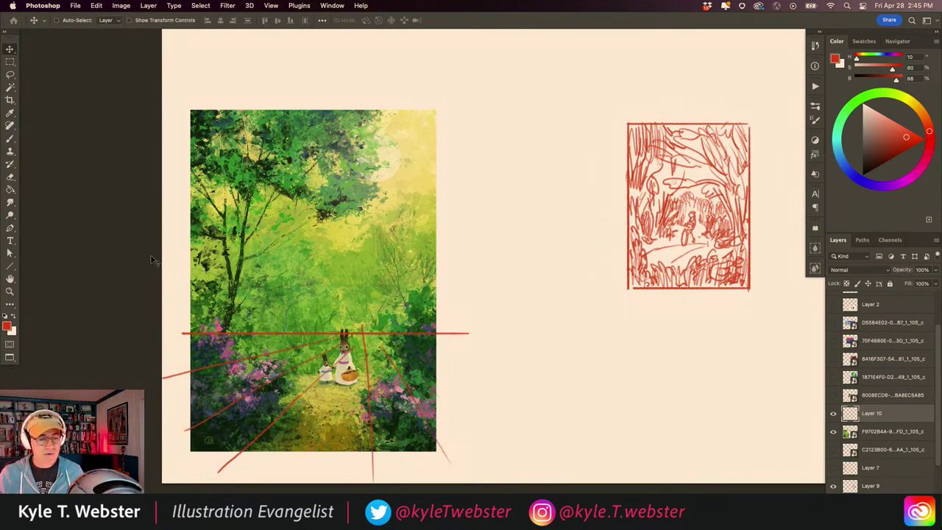
# Hide Layer 10's red perspective lines and view the painting at actual pixel size.
pyautogui.click(833, 413)
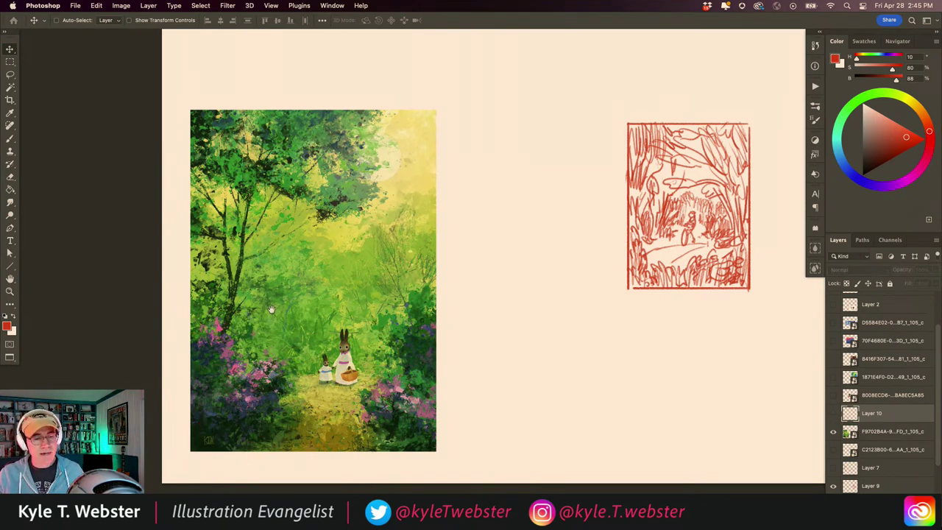
pyautogui.hscroll(4, 274, 307)
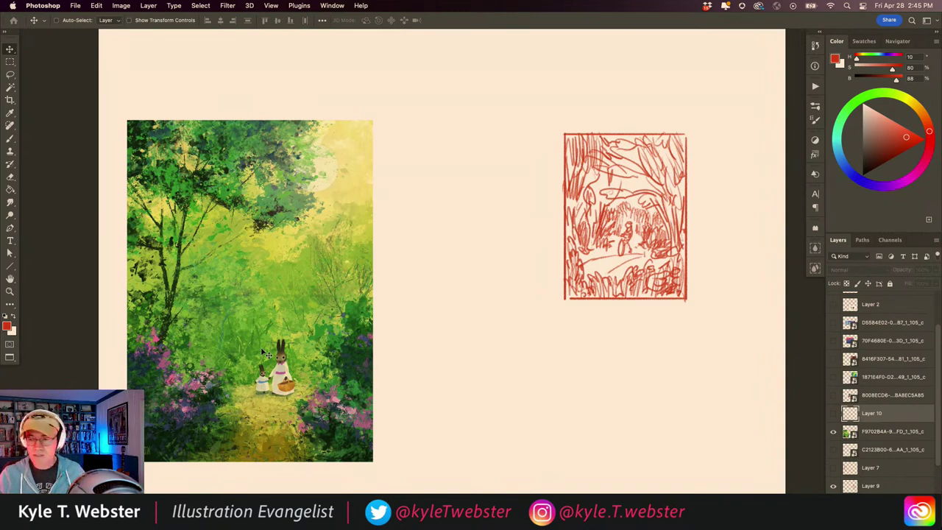
pyautogui.doubleClick(10, 290)
# Zoom in closely on the rabbits and pan around the painting to inspect them.
pyautogui.moveTo(353, 360); pyautogui.dragTo(244, 362)
pyautogui.scroll(3, 244, 362)
pyautogui.hscroll(-1, 244, 362)
pyautogui.scroll(6, 335, 343)
pyautogui.hscroll(1, 334, 343)
pyautogui.hscroll(5, 412, 449)
pyautogui.scroll(-2, 411, 449)
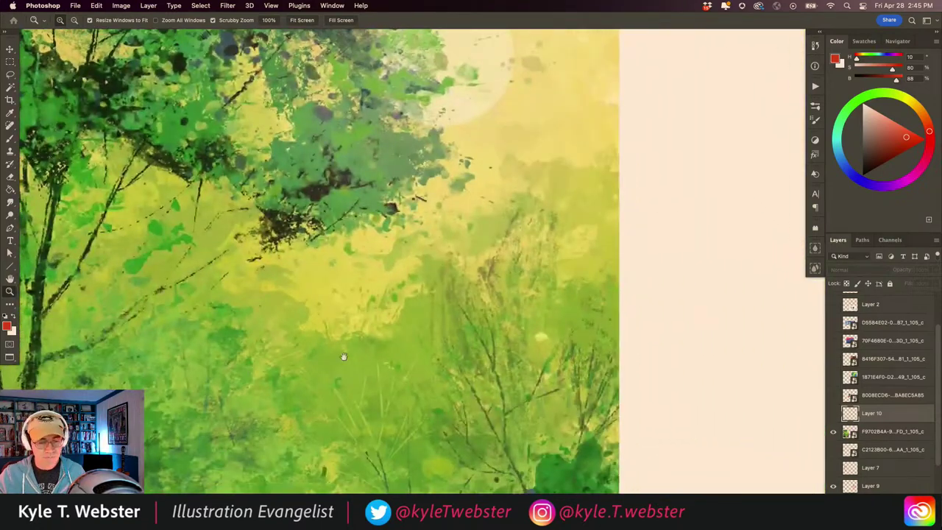
pyautogui.scroll(-8, 346, 355)
pyautogui.hscroll(-1, 346, 355)
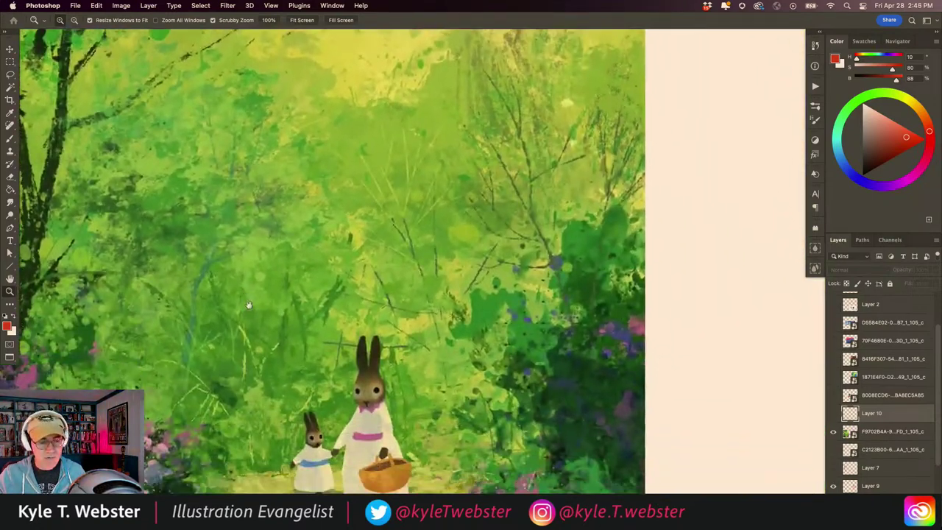
pyautogui.scroll(-4, 248, 305)
pyautogui.hscroll(1, 249, 306)
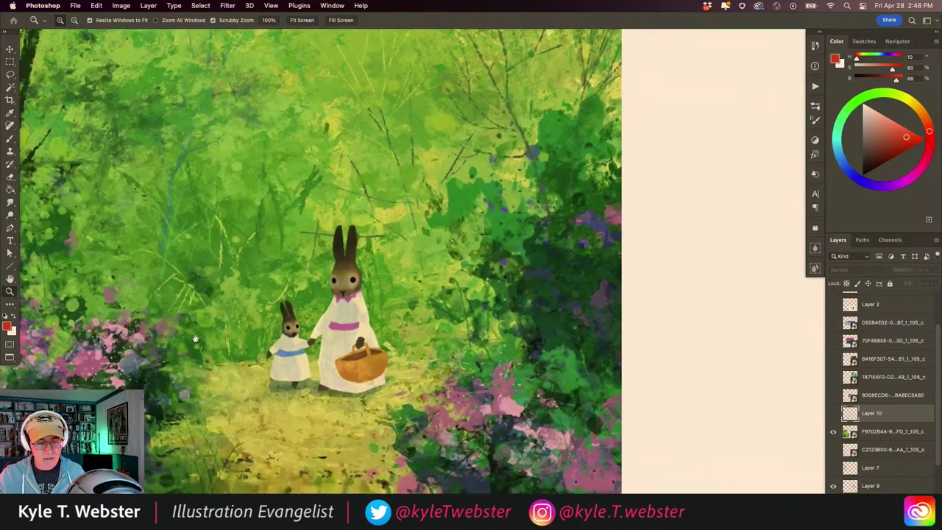
pyautogui.hscroll(-5, 192, 339)
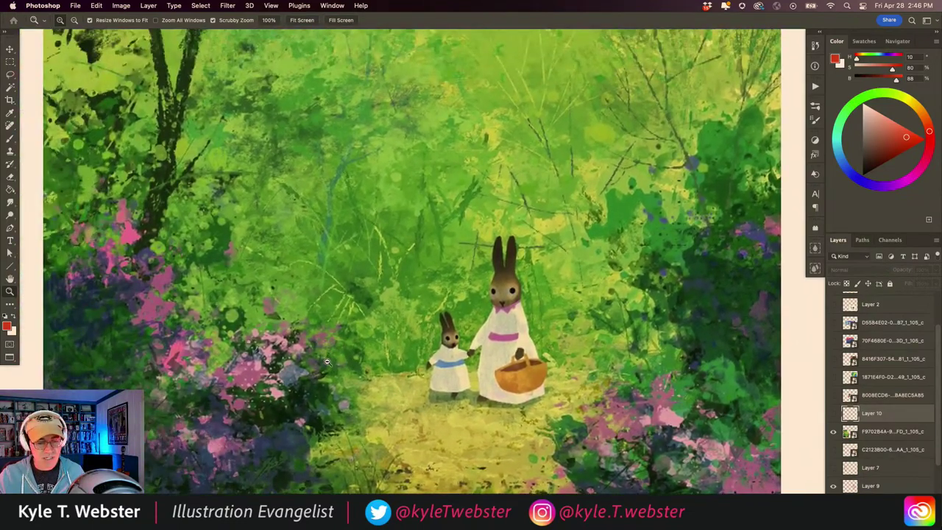
pyautogui.scroll(-10, 327, 360)
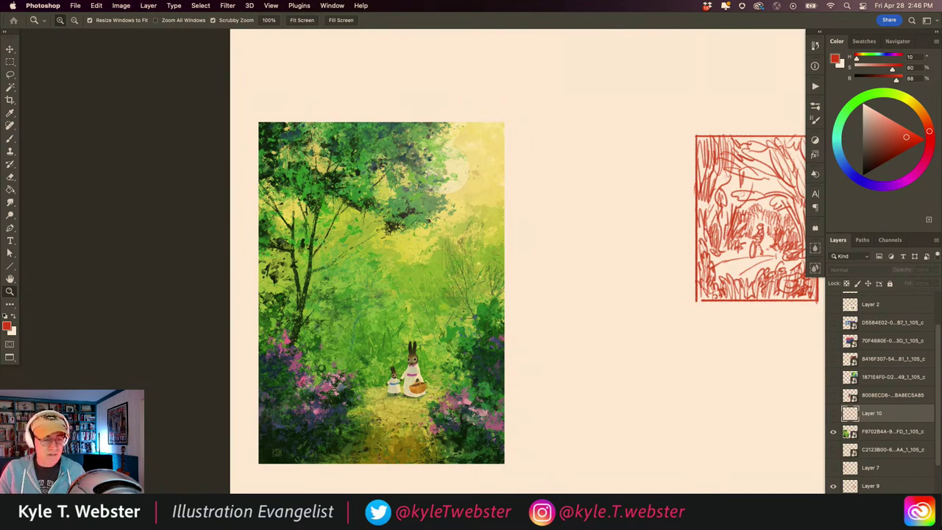
pyautogui.click(336, 412)
pyautogui.hscroll(5, 254, 392)
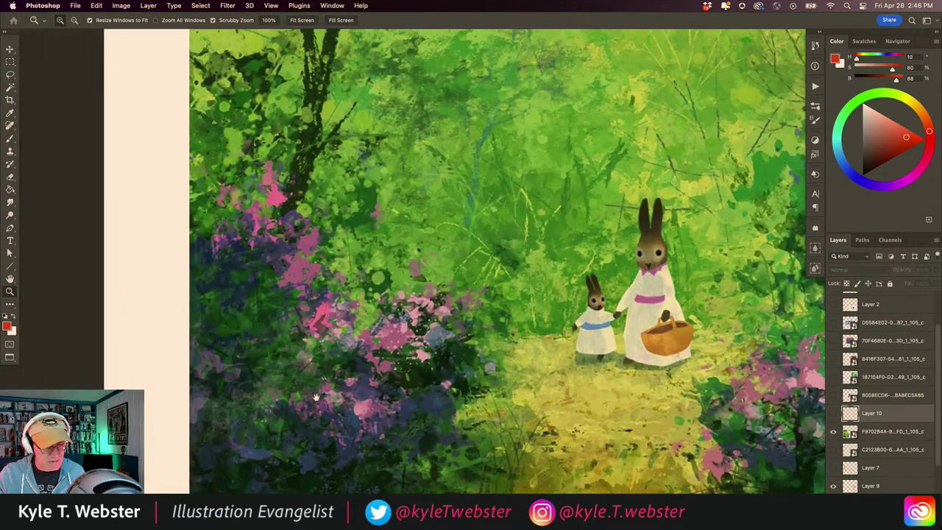
pyautogui.scroll(-5, 269, 346)
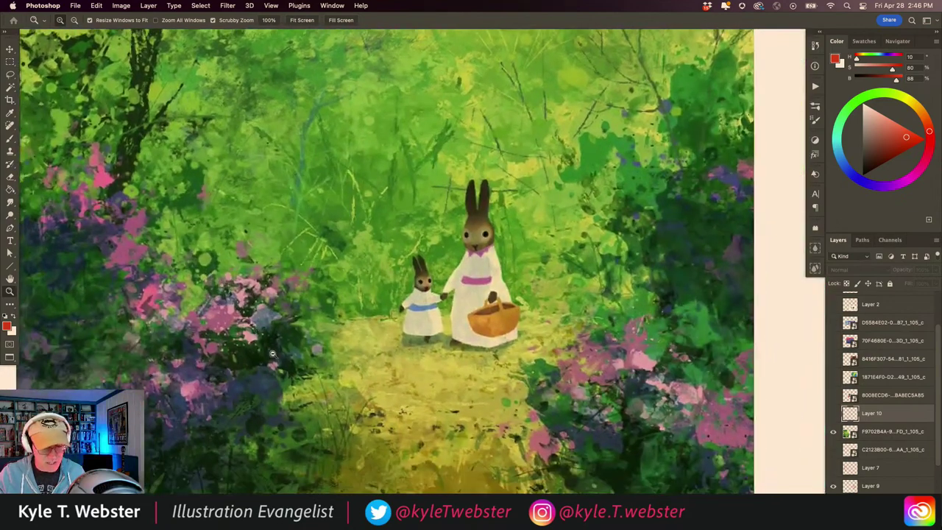
pyautogui.hscroll(-3, 279, 349)
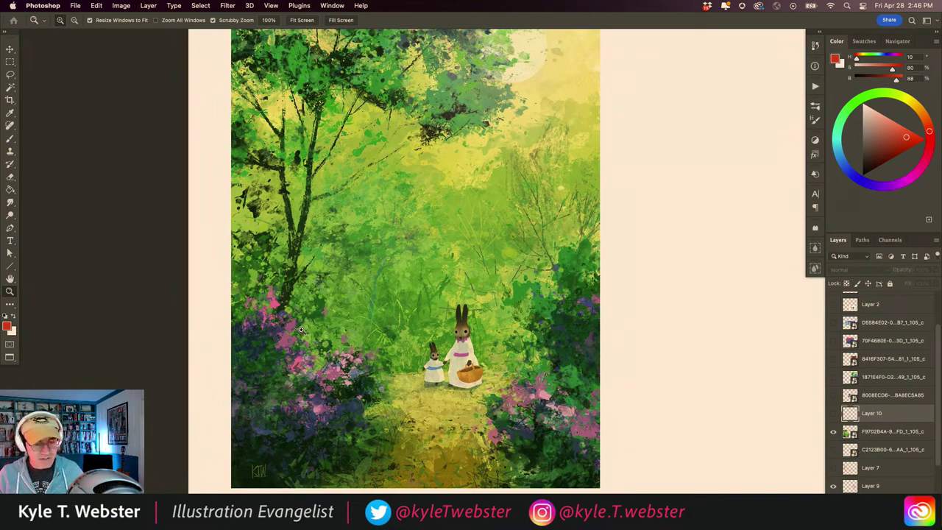
pyautogui.moveTo(391, 288)
pyautogui.mouseDown()
pyautogui.moveTo(370, 353)
pyautogui.moveTo(372, 331)
pyautogui.mouseUp()
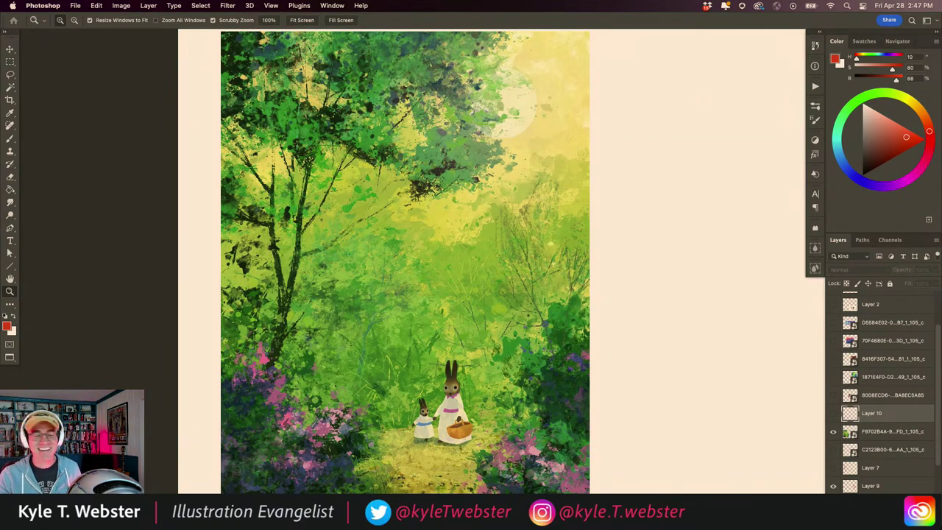
# Zoom out, hide the forest painting layer and show the man-on-deckchair-with-dog illustration layer.
pyautogui.keyDown('alt'); pyautogui.click(335, 376); pyautogui.keyUp('alt')
pyautogui.moveTo(327, 393); pyautogui.dragTo(287, 367)
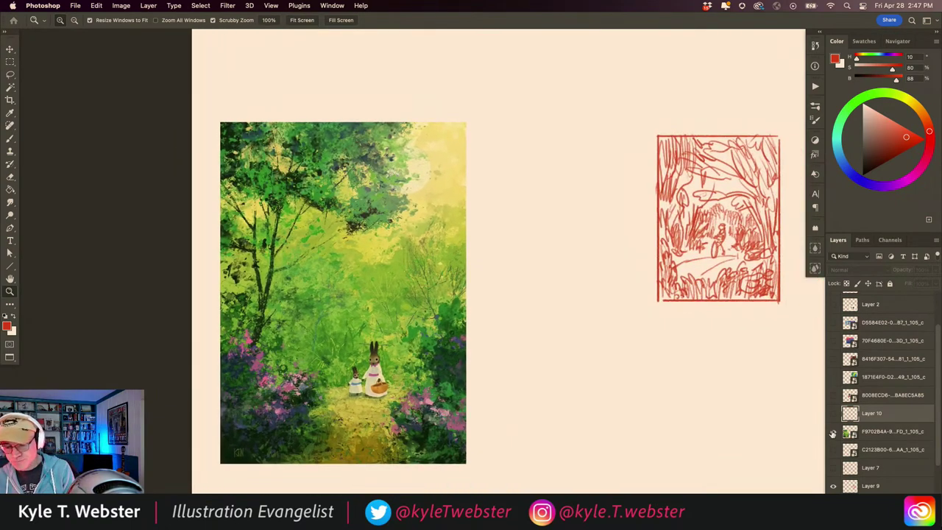
pyautogui.click(833, 431)
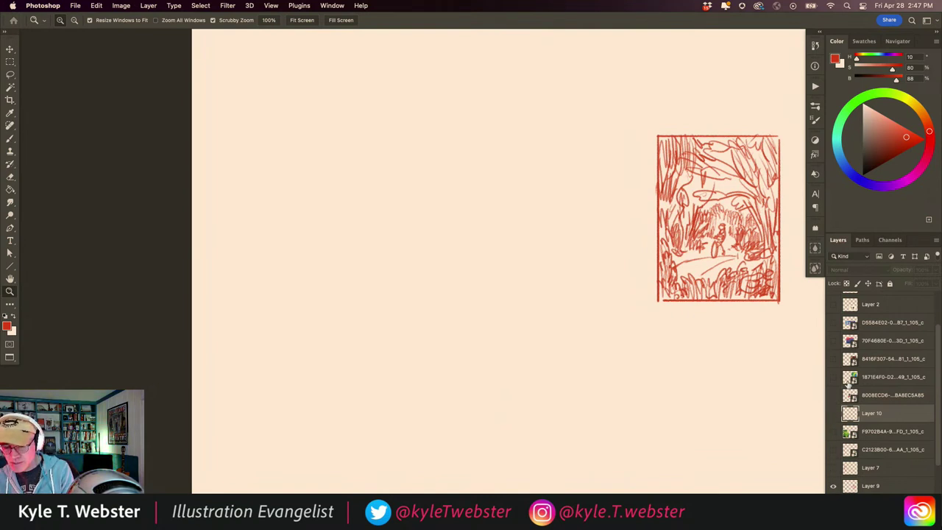
pyautogui.scroll(-1, 904, 358)
pyautogui.scroll(-5, 904, 359)
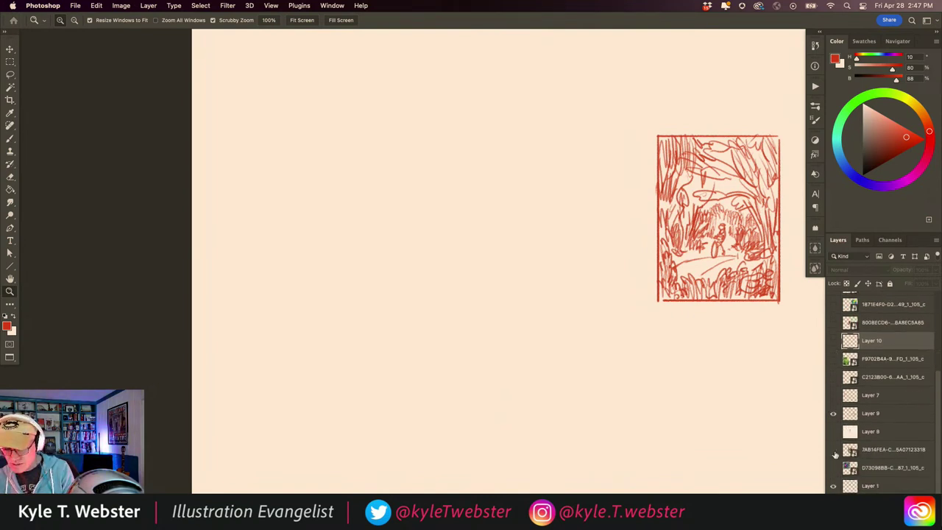
pyautogui.click(833, 467)
pyautogui.scroll(3, 331, 294)
pyautogui.scroll(3, 326, 228)
pyautogui.scroll(2, 338, 327)
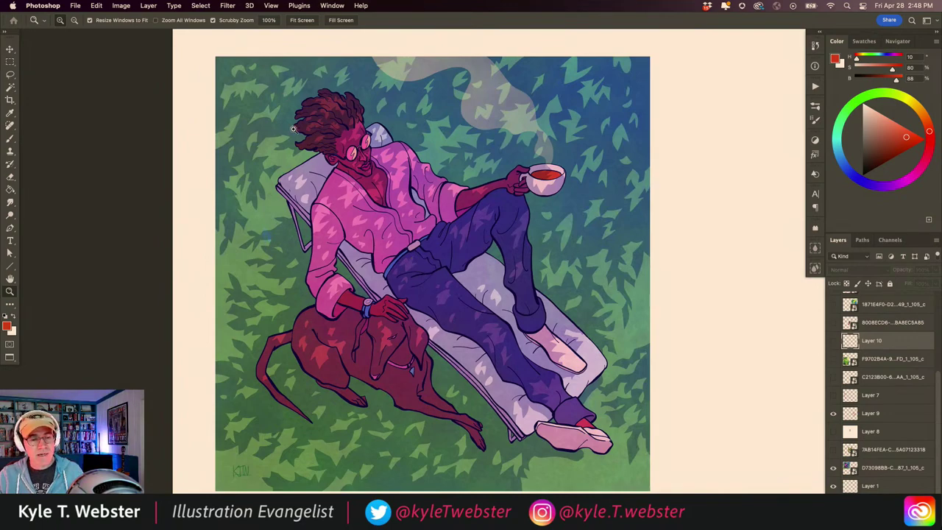
# Create Layer 11, hide Layer 9's forest sketch, and brush an empty red rectangle beside the illustration.
pyautogui.press('b')
pyautogui.press('super+minus')
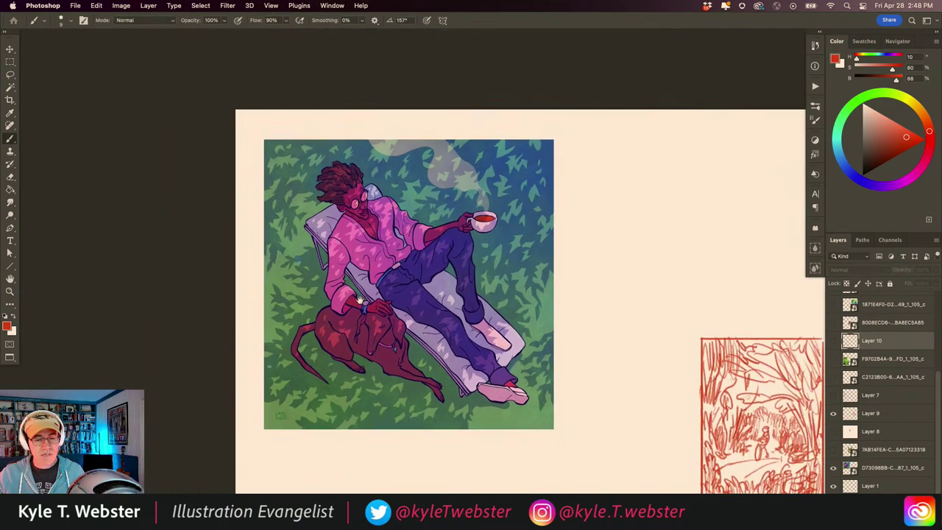
pyautogui.press('super+alt+shift+n')
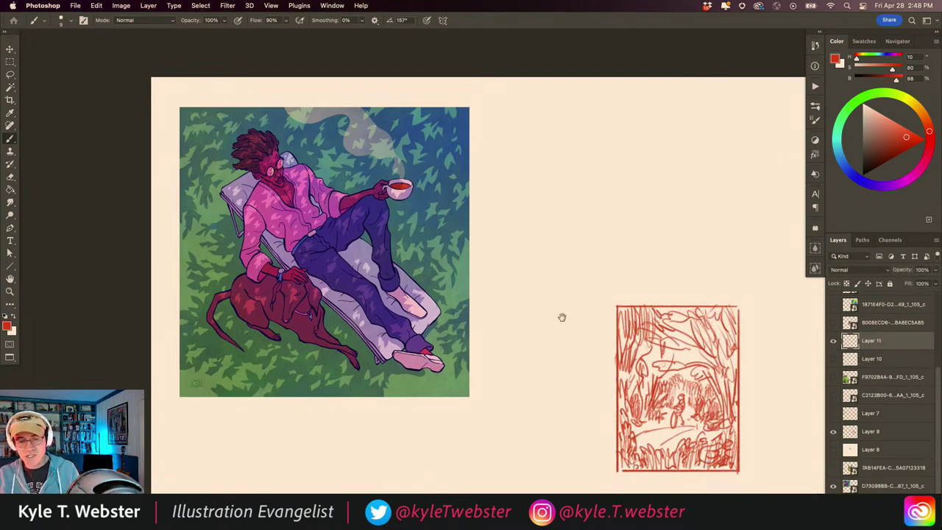
pyautogui.hscroll(3, 615, 321)
pyautogui.click(833, 431)
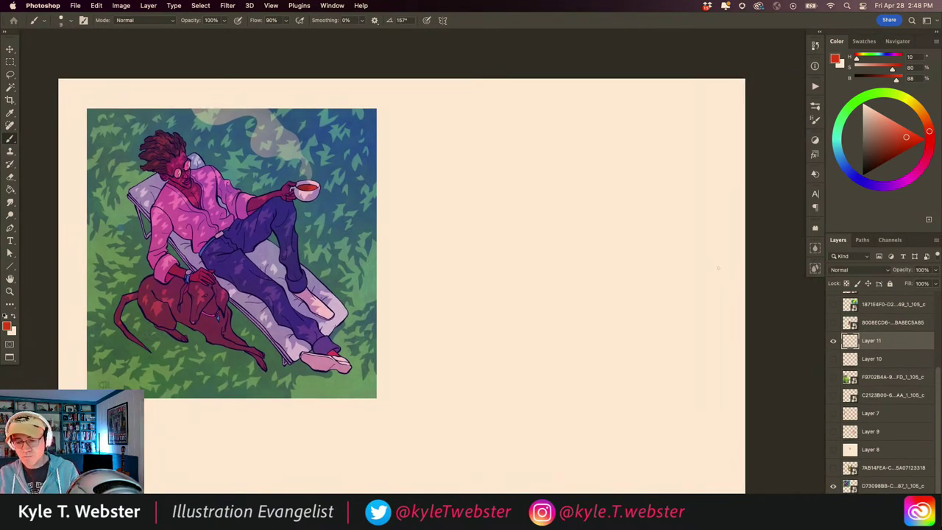
pyautogui.moveTo(631, 143)
pyautogui.mouseDown()
pyautogui.moveTo(438, 144)
pyautogui.moveTo(447, 285)
pyautogui.moveTo(439, 336)
pyautogui.moveTo(642, 336)
pyautogui.mouseUp()
pyautogui.moveTo(636, 145); pyautogui.dragTo(635, 338)
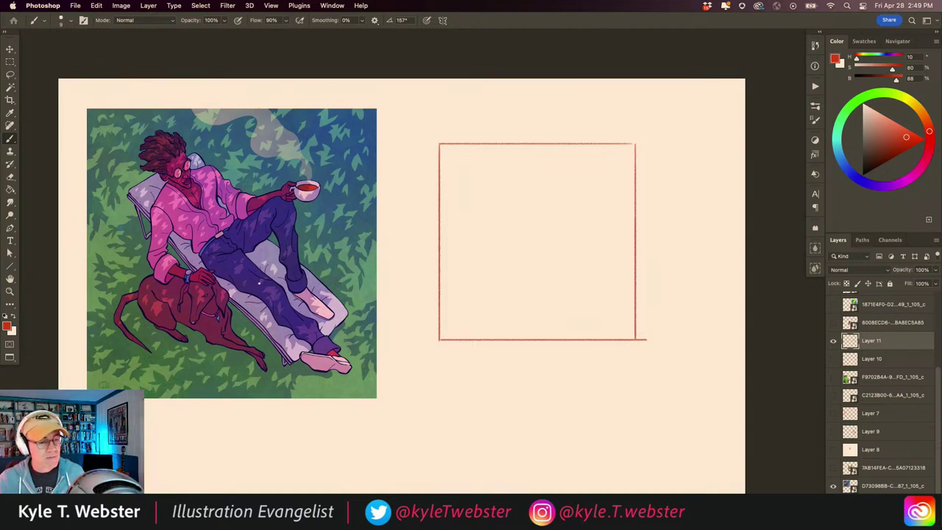
# Sketch in red the figure reclining on the lounger, its legs, ground lines and the dog.
pyautogui.moveTo(606, 261)
pyautogui.mouseDown()
pyautogui.moveTo(494, 259)
pyautogui.moveTo(511, 257)
pyautogui.moveTo(492, 257)
pyautogui.moveTo(463, 219)
pyautogui.moveTo(500, 257)
pyautogui.moveTo(525, 261)
pyautogui.moveTo(502, 263)
pyautogui.mouseUp()
pyautogui.moveTo(486, 230)
pyautogui.mouseDown()
pyautogui.moveTo(518, 249)
pyautogui.moveTo(554, 223)
pyautogui.moveTo(570, 247)
pyautogui.moveTo(562, 247)
pyautogui.moveTo(606, 247)
pyautogui.mouseUp()
pyautogui.moveTo(482, 230)
pyautogui.mouseDown()
pyautogui.moveTo(508, 242)
pyautogui.moveTo(513, 231)
pyautogui.moveTo(479, 195)
pyautogui.moveTo(440, 206)
pyautogui.moveTo(440, 180)
pyautogui.mouseUp()
pyautogui.moveTo(488, 276); pyautogui.dragTo(496, 263)
pyautogui.moveTo(597, 276); pyautogui.dragTo(595, 267)
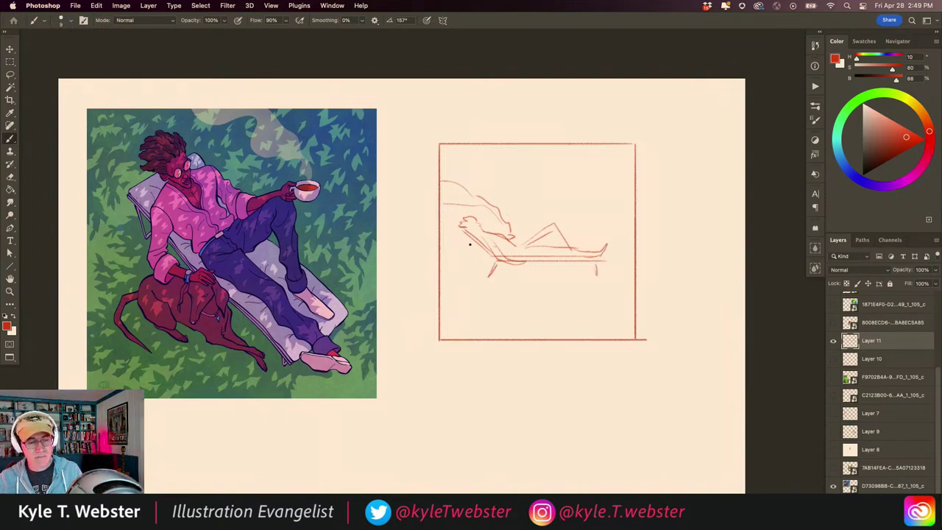
pyautogui.moveTo(469, 240); pyautogui.dragTo(469, 274)
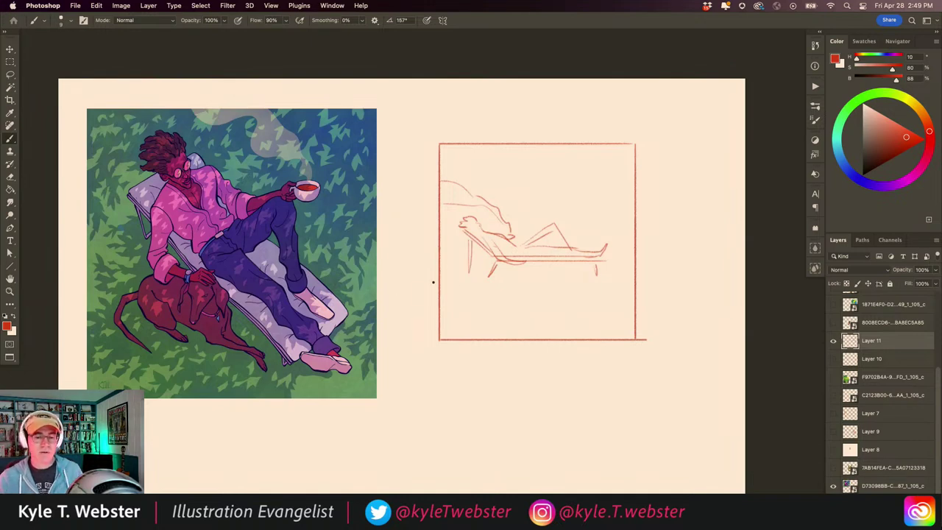
pyautogui.moveTo(631, 278)
pyautogui.mouseDown()
pyautogui.moveTo(441, 276)
pyautogui.moveTo(591, 279)
pyautogui.moveTo(443, 274)
pyautogui.mouseUp()
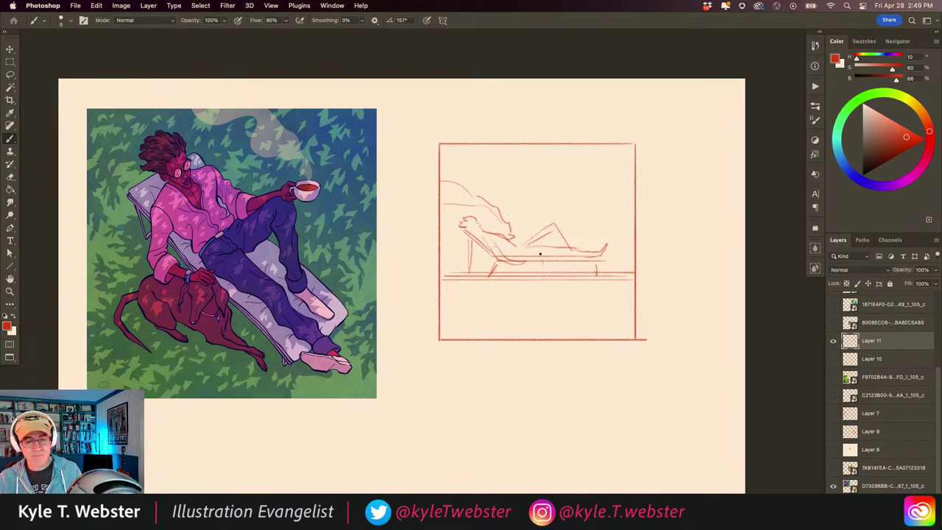
pyautogui.moveTo(540, 256)
pyautogui.mouseDown()
pyautogui.moveTo(553, 267)
pyautogui.moveTo(537, 252)
pyautogui.moveTo(544, 278)
pyautogui.moveTo(557, 281)
pyautogui.mouseUp()
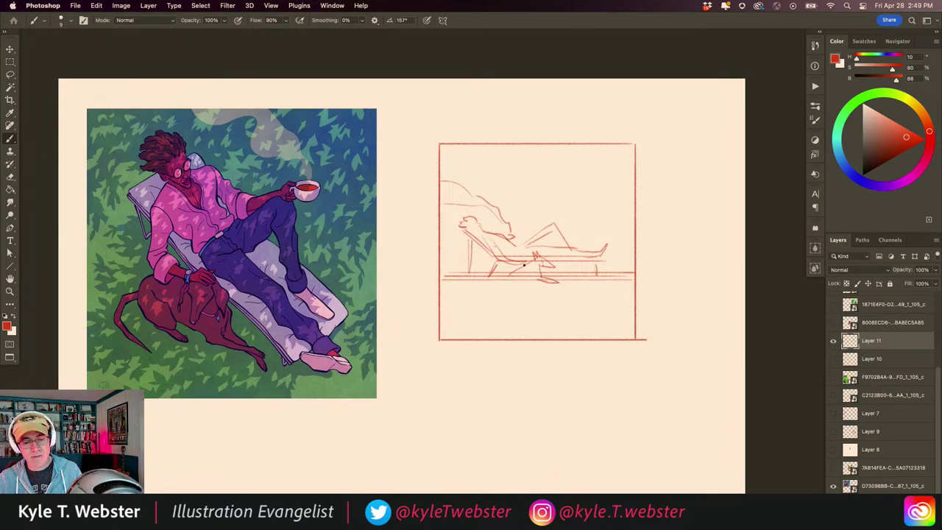
pyautogui.moveTo(499, 278)
pyautogui.mouseDown()
pyautogui.moveTo(536, 284)
pyautogui.moveTo(499, 288)
pyautogui.mouseUp()
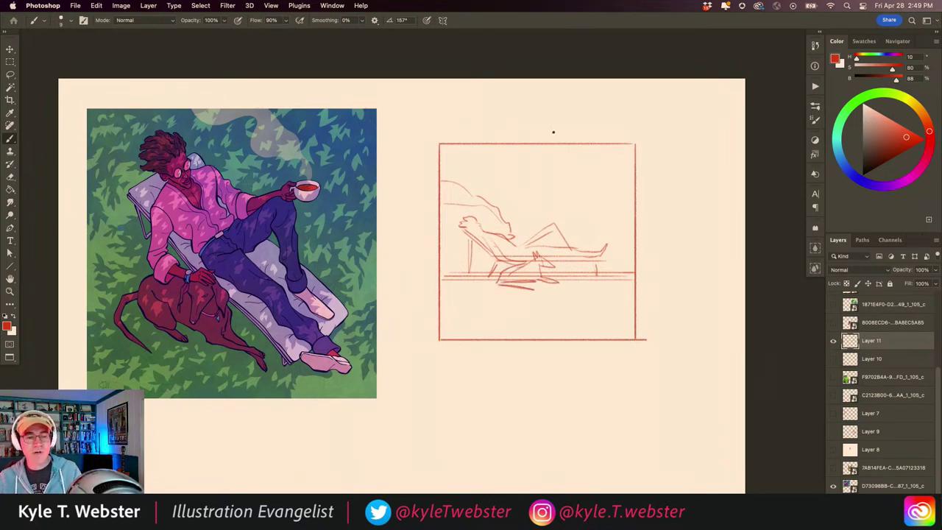
# Add red foliage strokes across the top and upper right of the frame.
pyautogui.moveTo(579, 144)
pyautogui.mouseDown()
pyautogui.moveTo(577, 174)
pyautogui.moveTo(595, 157)
pyautogui.moveTo(531, 146)
pyautogui.moveTo(543, 169)
pyautogui.moveTo(528, 174)
pyautogui.moveTo(532, 187)
pyautogui.moveTo(555, 171)
pyautogui.moveTo(526, 150)
pyautogui.moveTo(506, 151)
pyautogui.moveTo(509, 158)
pyautogui.moveTo(504, 150)
pyautogui.moveTo(508, 167)
pyautogui.moveTo(490, 146)
pyautogui.mouseUp()
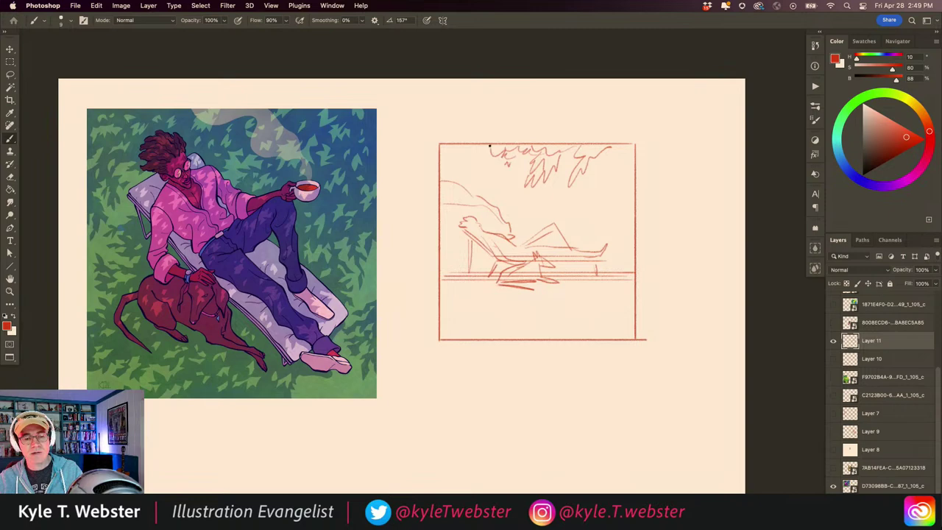
pyautogui.moveTo(571, 199); pyautogui.dragTo(573, 205)
pyautogui.moveTo(623, 212)
pyautogui.mouseDown()
pyautogui.moveTo(588, 180)
pyautogui.moveTo(621, 152)
pyautogui.moveTo(495, 156)
pyautogui.mouseUp()
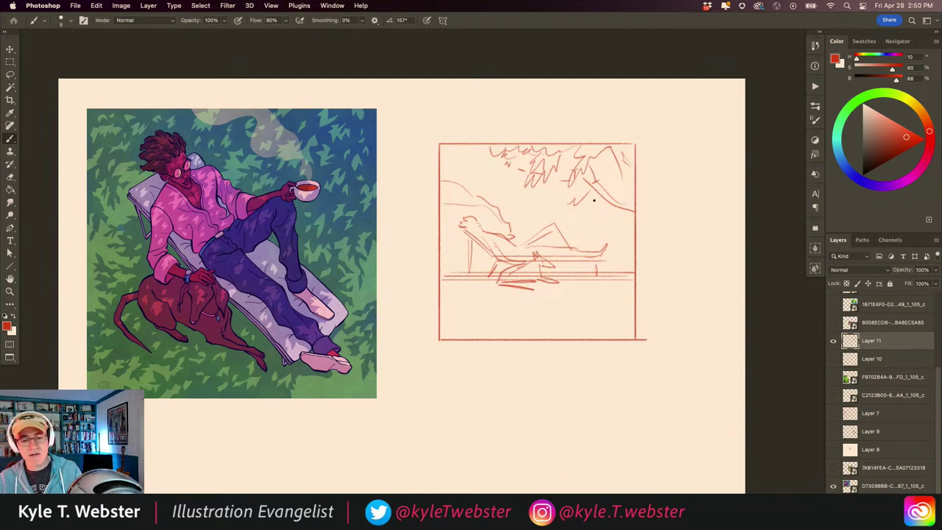
pyautogui.moveTo(535, 195)
pyautogui.mouseDown()
pyautogui.moveTo(494, 179)
pyautogui.moveTo(488, 188)
pyautogui.moveTo(618, 209)
pyautogui.moveTo(520, 215)
pyautogui.mouseUp()
pyautogui.moveTo(634, 234)
pyautogui.mouseDown()
pyautogui.moveTo(589, 234)
pyautogui.moveTo(620, 259)
pyautogui.moveTo(590, 234)
pyautogui.mouseUp()
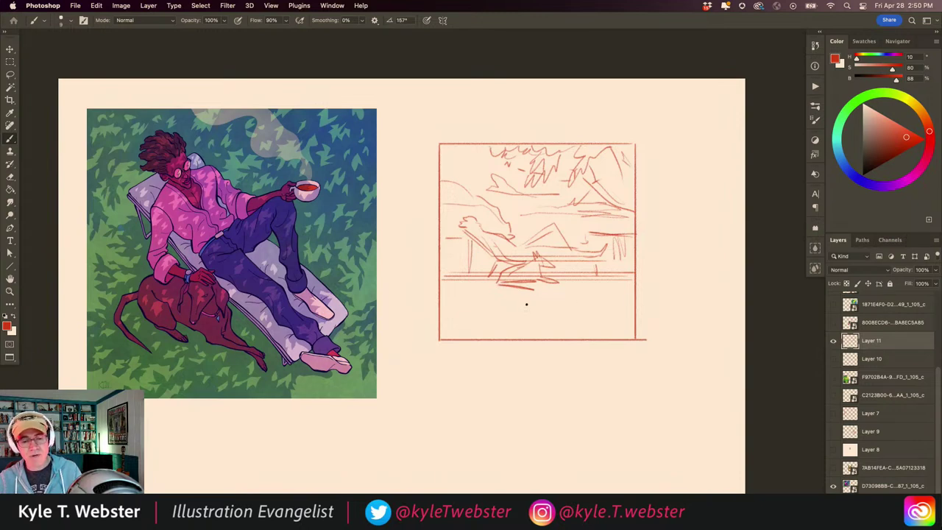
# Sketch the potted plant and lower ground lines in the frame's bottom half.
pyautogui.moveTo(632, 293)
pyautogui.mouseDown()
pyautogui.moveTo(569, 301)
pyautogui.moveTo(477, 335)
pyautogui.mouseUp()
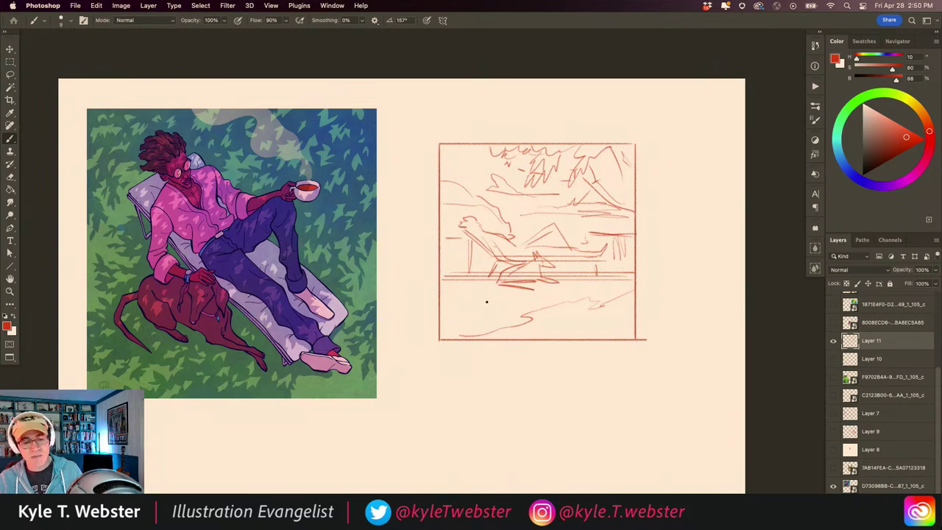
pyautogui.moveTo(478, 292)
pyautogui.mouseDown()
pyautogui.moveTo(463, 314)
pyautogui.moveTo(489, 315)
pyautogui.mouseUp()
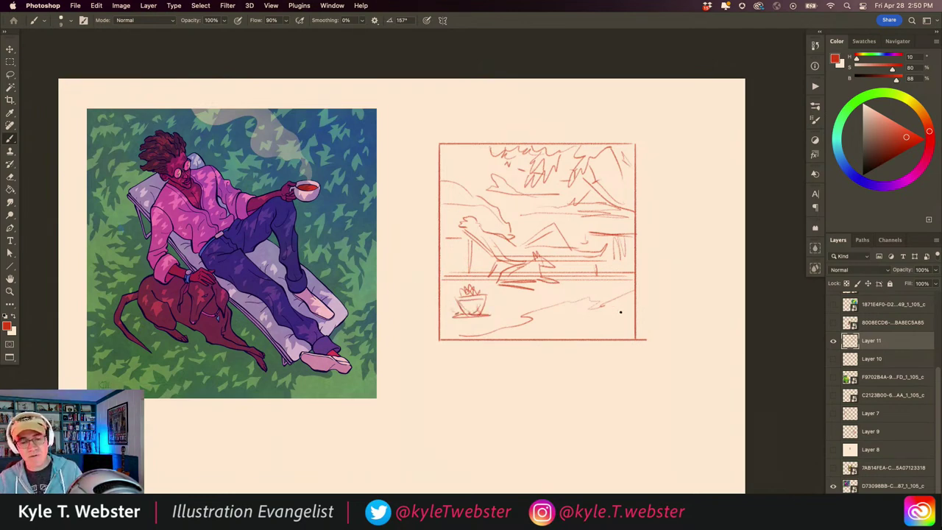
pyautogui.moveTo(634, 304)
pyautogui.mouseDown()
pyautogui.moveTo(550, 324)
pyautogui.moveTo(636, 320)
pyautogui.mouseUp()
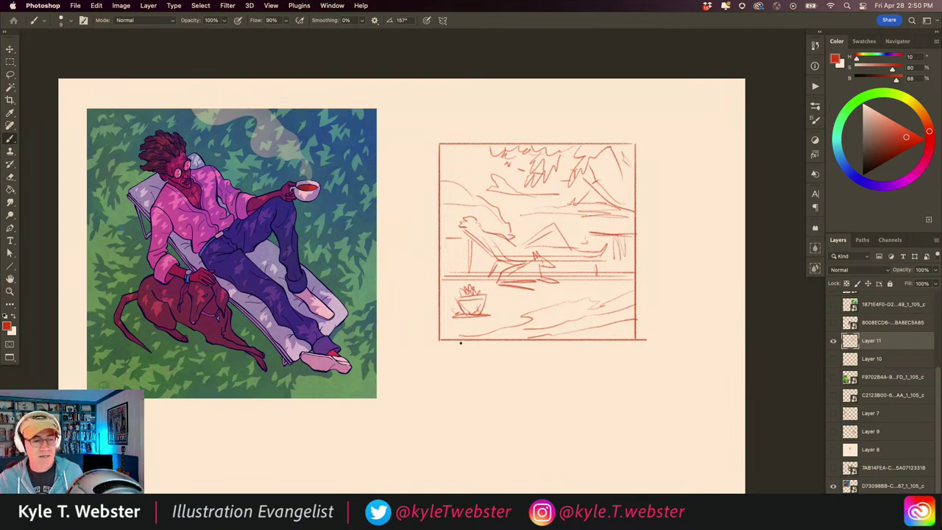
pyautogui.moveTo(268, 342); pyautogui.dragTo(406, 341)
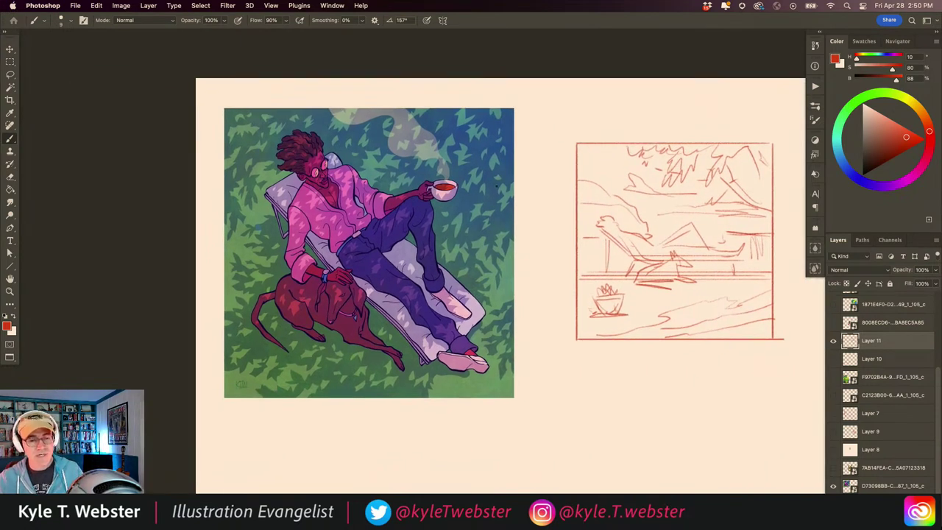
pyautogui.moveTo(306, 316); pyautogui.dragTo(281, 294)
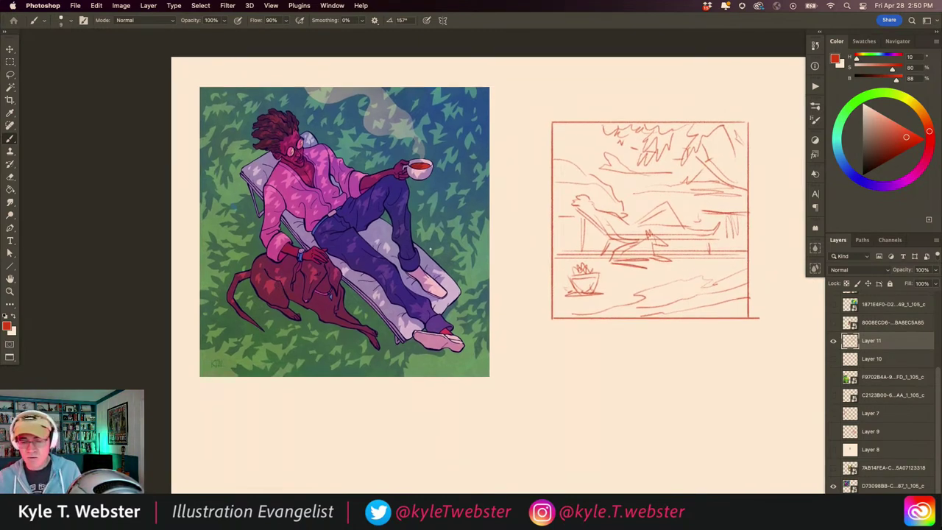
# In near-black, outline the figure's arm, leg, knee and shoe and the dog's back.
pyautogui.click(869, 164)
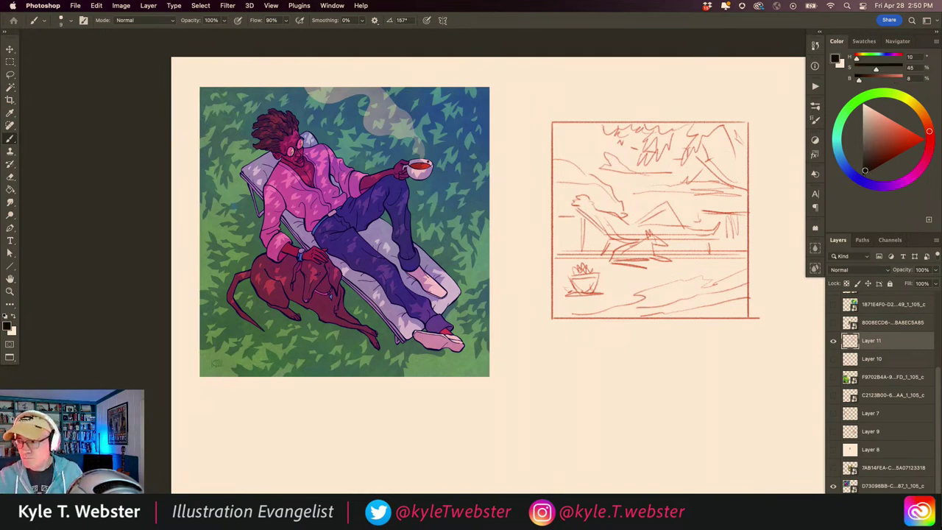
pyautogui.moveTo(406, 175)
pyautogui.mouseDown()
pyautogui.moveTo(414, 246)
pyautogui.moveTo(456, 287)
pyautogui.moveTo(443, 312)
pyautogui.moveTo(463, 345)
pyautogui.moveTo(459, 353)
pyautogui.moveTo(401, 342)
pyautogui.moveTo(378, 322)
pyautogui.mouseUp()
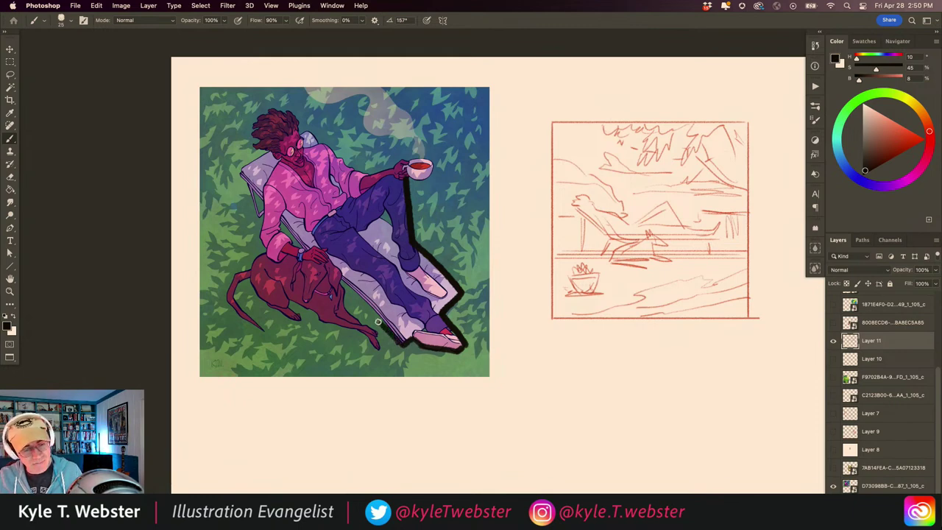
pyautogui.moveTo(340, 284)
pyautogui.mouseDown()
pyautogui.moveTo(377, 348)
pyautogui.moveTo(288, 304)
pyautogui.moveTo(296, 318)
pyautogui.moveTo(267, 304)
pyautogui.moveTo(247, 281)
pyautogui.moveTo(234, 300)
pyautogui.moveTo(263, 332)
pyautogui.moveTo(227, 299)
pyautogui.moveTo(258, 249)
pyautogui.moveTo(237, 172)
pyautogui.moveTo(257, 149)
pyautogui.moveTo(254, 120)
pyautogui.moveTo(293, 117)
pyautogui.moveTo(300, 134)
pyautogui.moveTo(313, 131)
pyautogui.moveTo(362, 172)
pyautogui.moveTo(432, 160)
pyautogui.moveTo(430, 181)
pyautogui.moveTo(404, 179)
pyautogui.mouseUp()
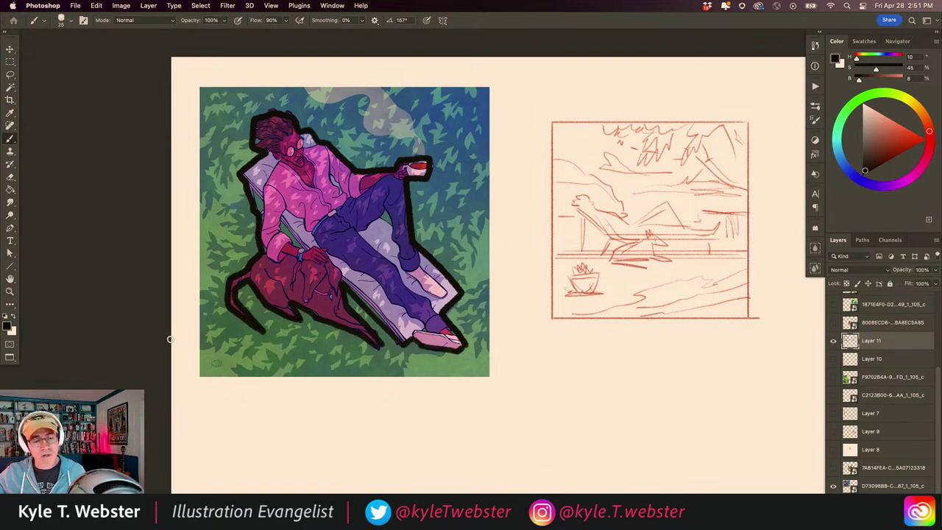
pyautogui.moveTo(379, 217); pyautogui.dragTo(389, 214)
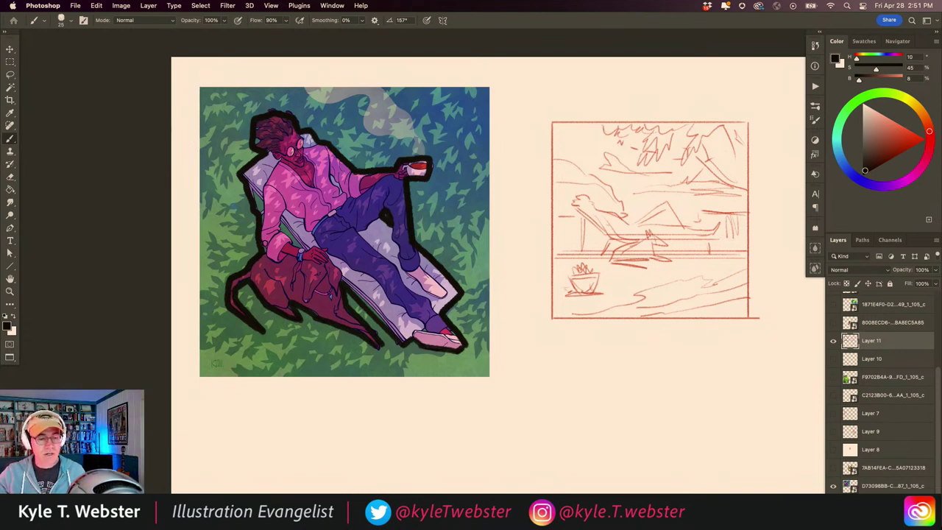
pyautogui.moveTo(463, 292)
pyautogui.mouseDown()
pyautogui.moveTo(480, 294)
pyautogui.moveTo(477, 302)
pyautogui.mouseUp()
# Add short black tick marks above the head and along the painting's left and bottom edges.
pyautogui.moveTo(336, 137); pyautogui.dragTo(332, 98)
pyautogui.moveTo(232, 183); pyautogui.dragTo(200, 183)
pyautogui.moveTo(264, 337); pyautogui.dragTo(264, 368)
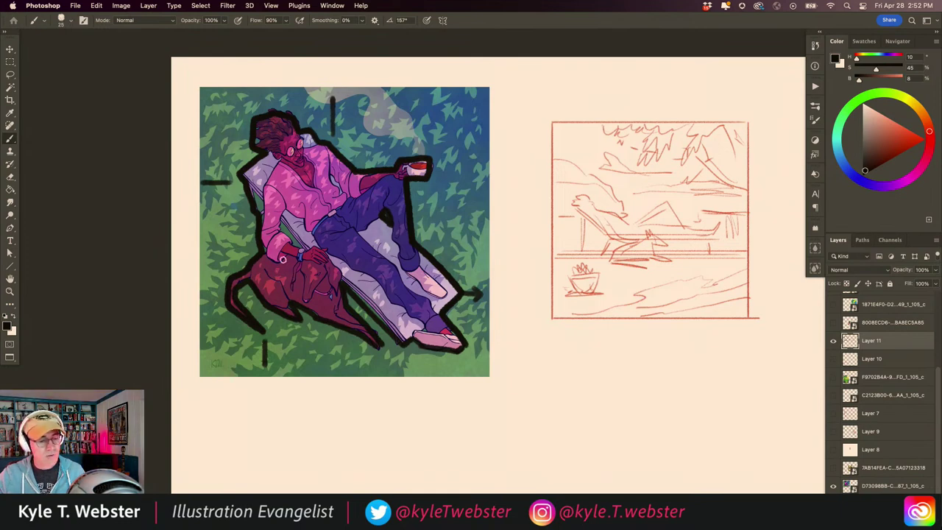
# Paint two black down-left arrows below the dog and a short curve along the cup's smoke.
pyautogui.moveTo(315, 323); pyautogui.dragTo(292, 360)
pyautogui.moveTo(274, 324); pyautogui.dragTo(251, 362)
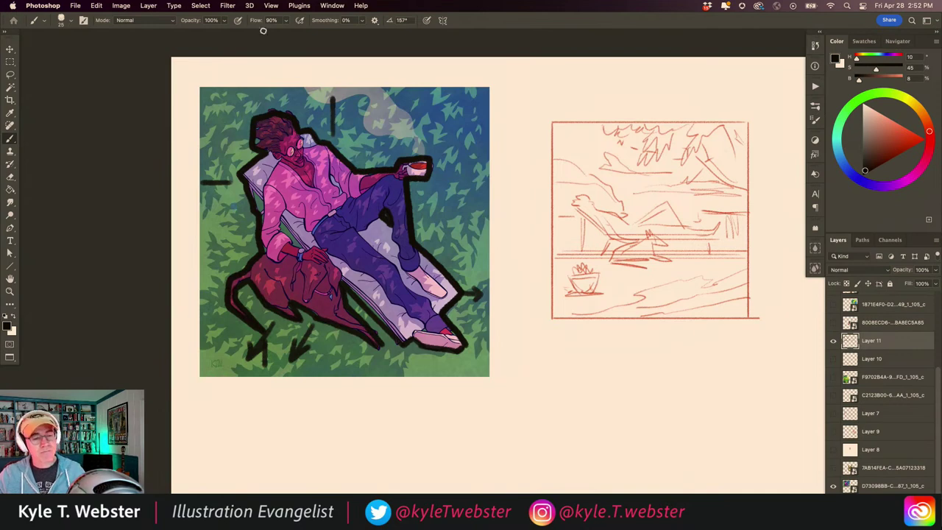
pyautogui.moveTo(418, 156)
pyautogui.mouseDown()
pyautogui.moveTo(412, 139)
pyautogui.moveTo(377, 131)
pyautogui.moveTo(358, 96)
pyautogui.mouseUp()
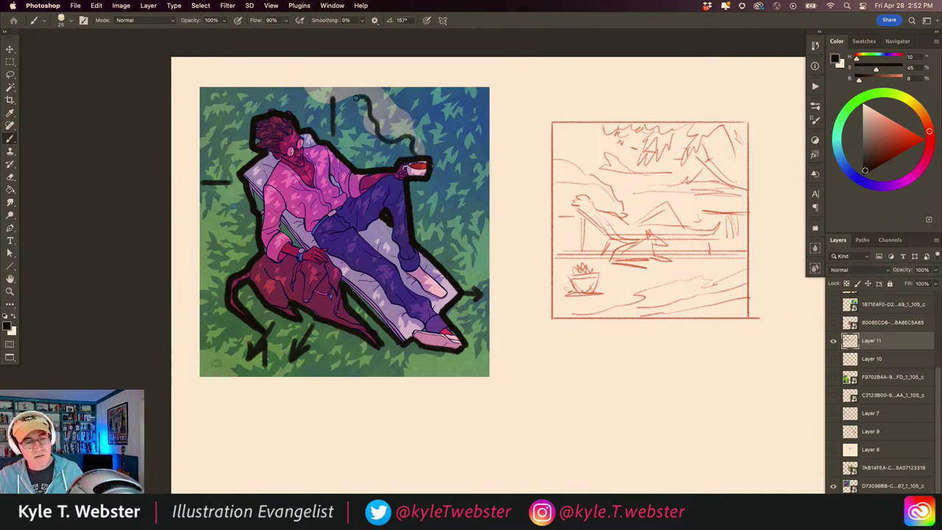
pyautogui.press('super+z')
pyautogui.moveTo(299, 79)
pyautogui.mouseDown()
pyautogui.moveTo(343, 100)
pyautogui.moveTo(371, 135)
pyautogui.moveTo(425, 148)
pyautogui.moveTo(380, 89)
pyautogui.moveTo(300, 83)
pyautogui.mouseUp()
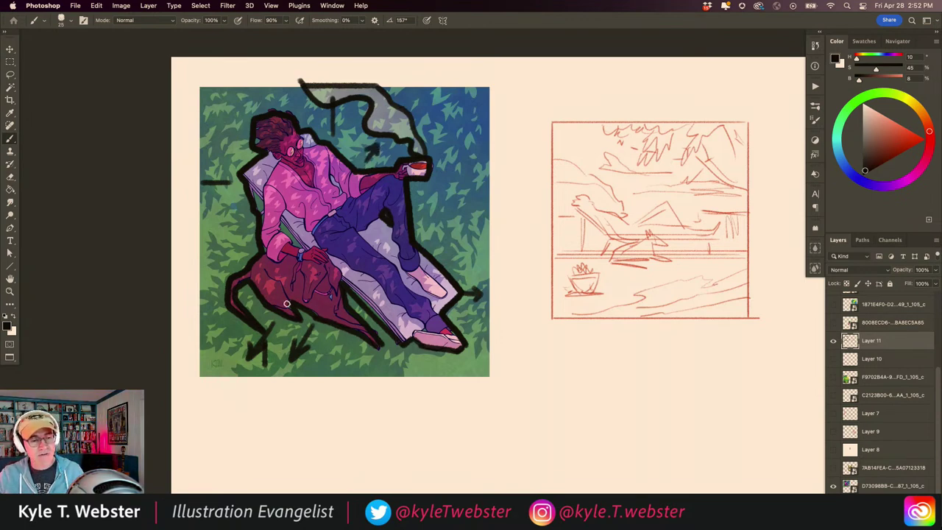
# Draw a long black diagonal from the figure's head down along the leg and chair.
pyautogui.moveTo(369, 232); pyautogui.dragTo(482, 361)
pyautogui.moveTo(233, 94); pyautogui.dragTo(371, 234)
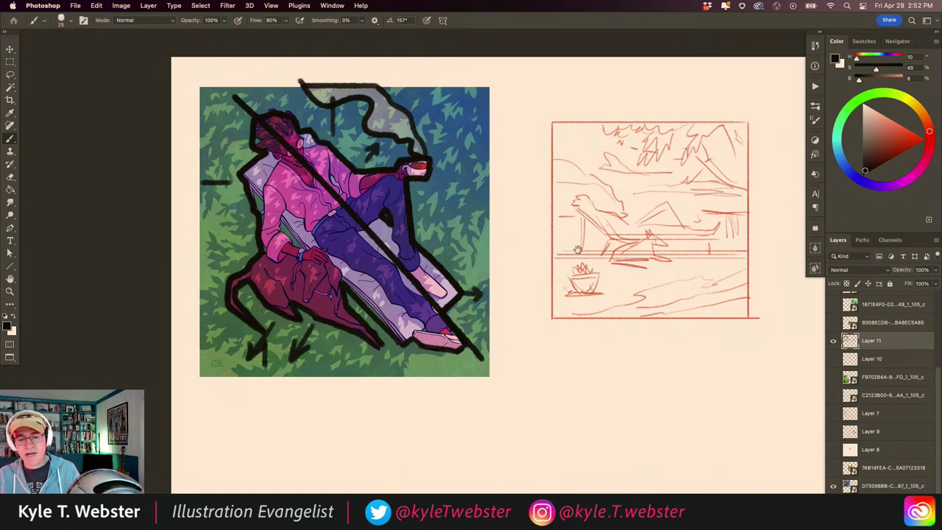
pyautogui.moveTo(577, 249); pyautogui.dragTo(487, 245)
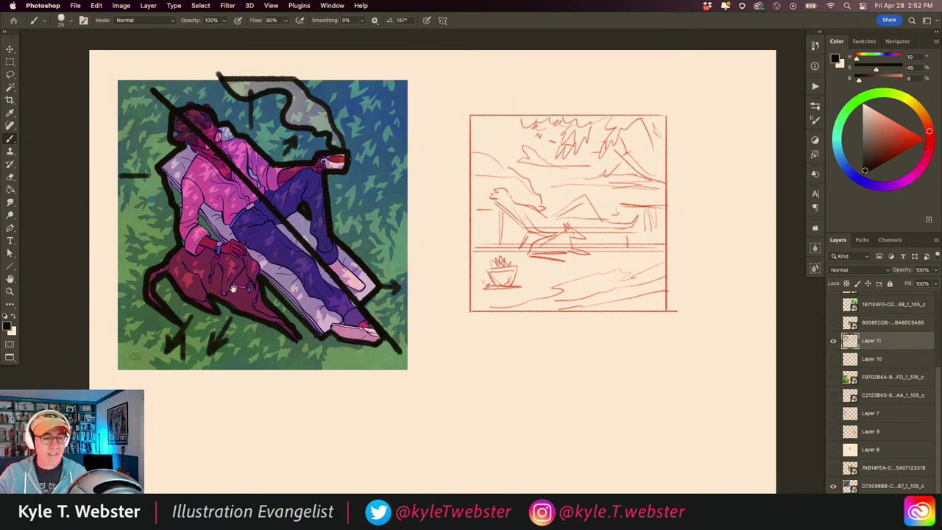
pyautogui.hscroll(-3, 258, 147)
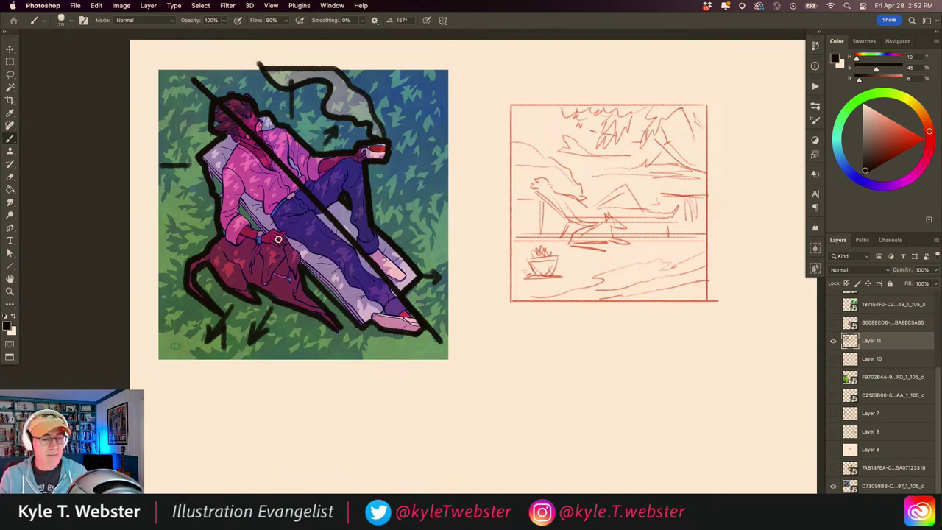
# Hide Layer 11 so the red sketch and black markup no longer show.
pyautogui.click(832, 340)
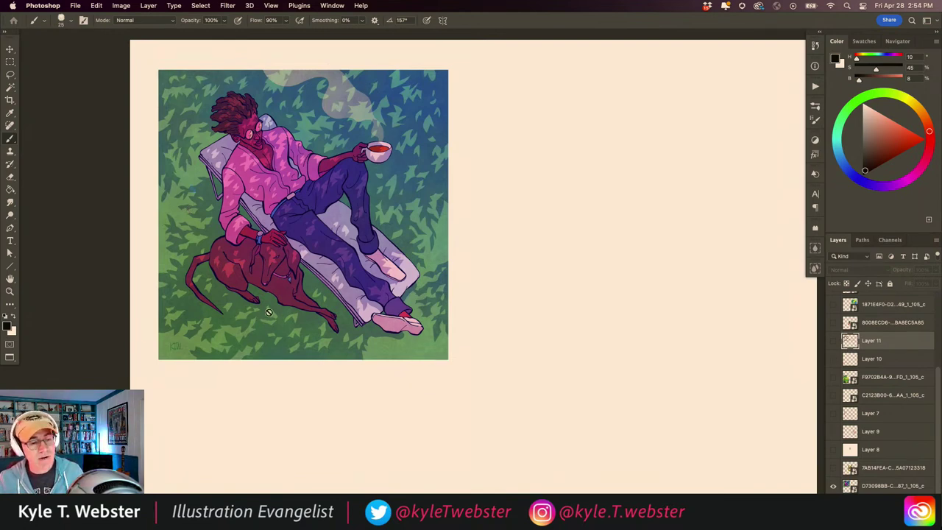
# Hide the reclining-figure layer, show castle layer C2123B00, centre it on the canvas and zoom in.
pyautogui.scroll(-3, 270, 318)
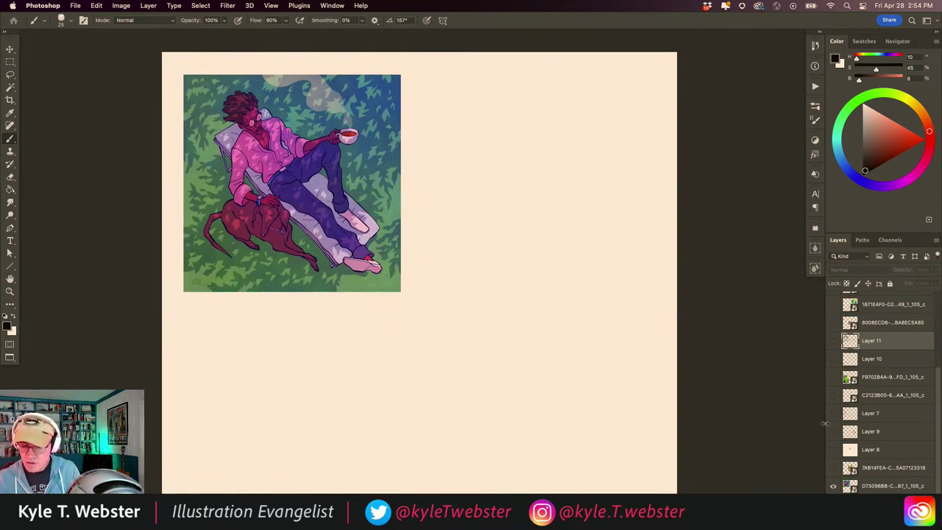
pyautogui.click(832, 486)
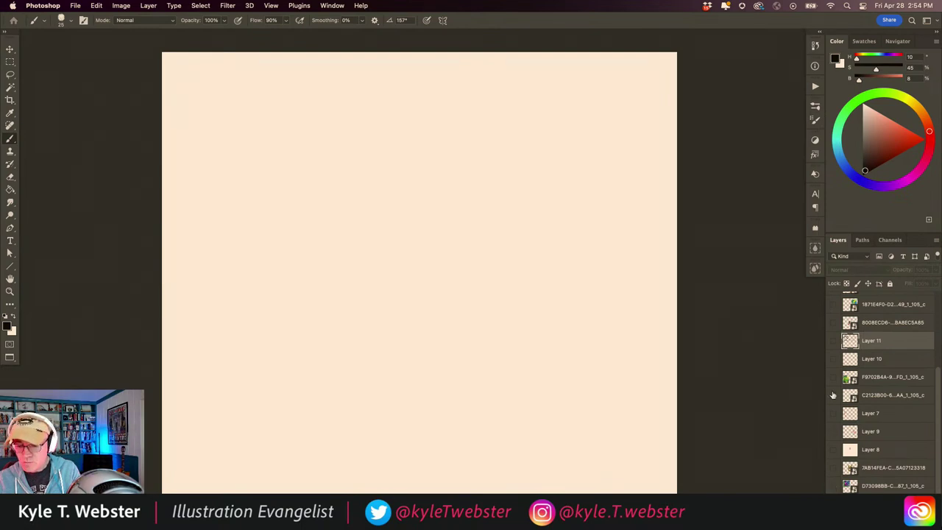
pyautogui.click(833, 395)
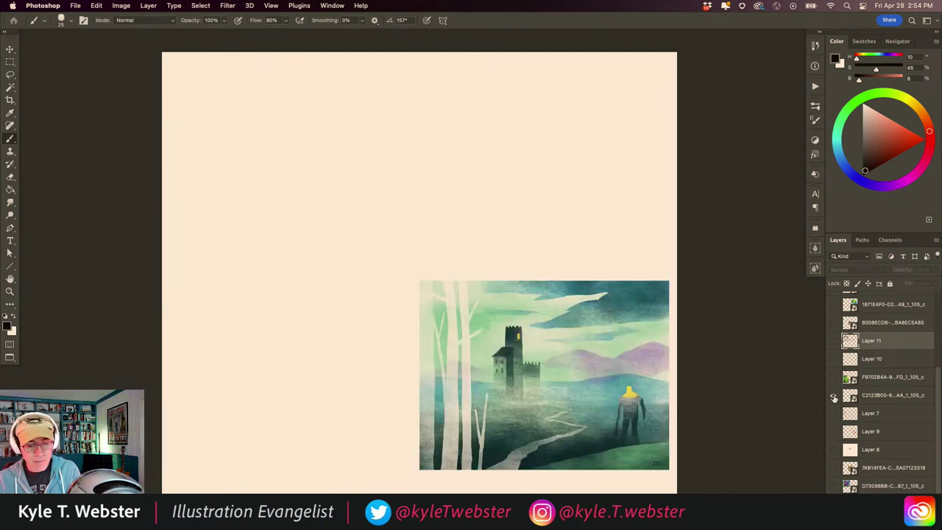
pyautogui.press('v')
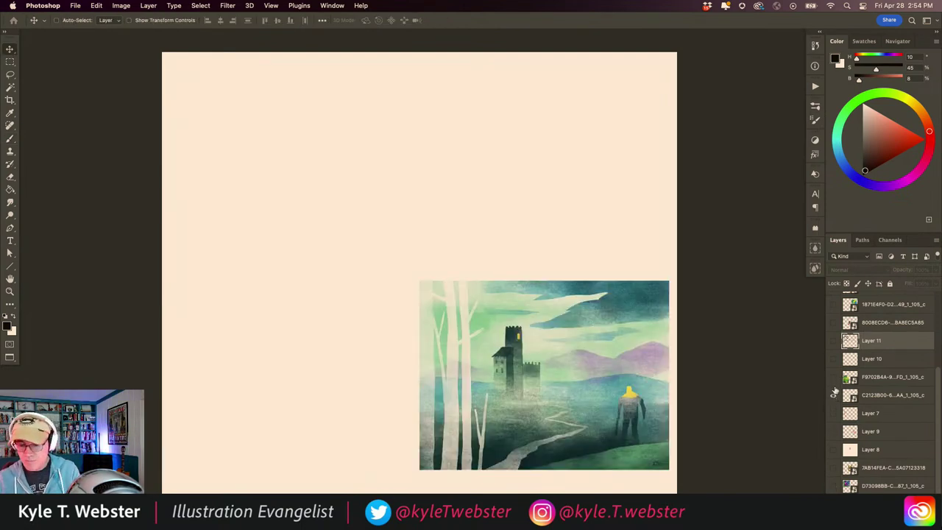
pyautogui.click(887, 395)
pyautogui.moveTo(525, 381); pyautogui.dragTo(395, 290)
pyautogui.keyDown('super'); pyautogui.click(382, 310); pyautogui.keyUp('super')
pyautogui.keyDown('super'); pyautogui.click(375, 316); pyautogui.keyUp('super')
pyautogui.moveTo(363, 326); pyautogui.dragTo(339, 331)
pyautogui.press('b')
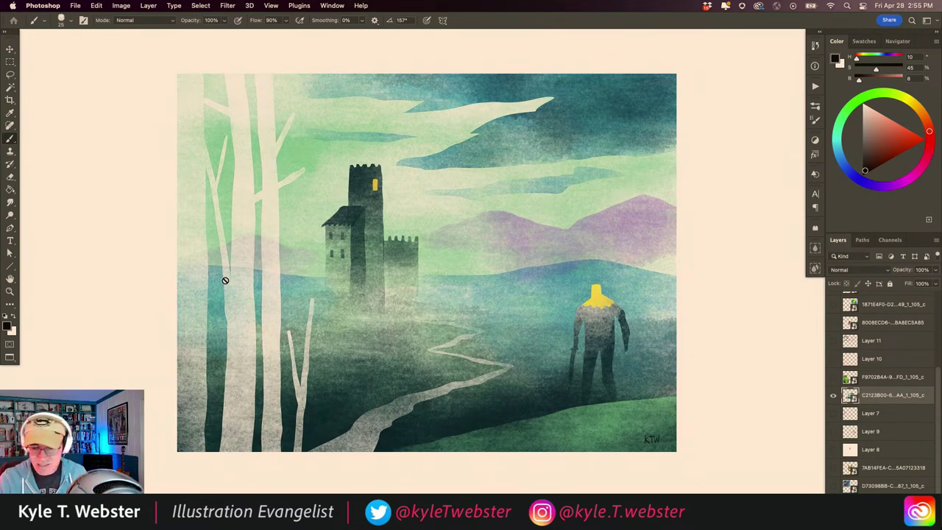
# On a new layer, brush red circles around the castle's lit window and the figure's yellow head.
pyautogui.press('alt+shift+super+n')
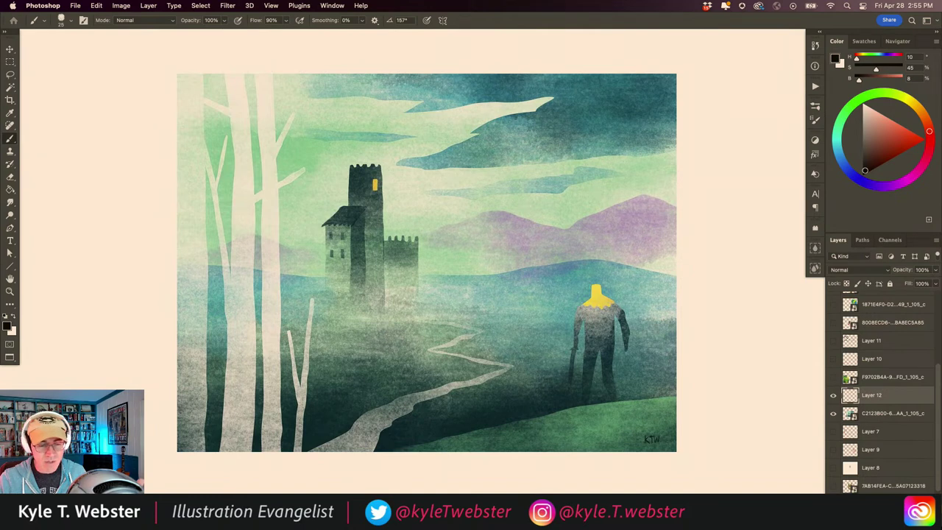
pyautogui.click(899, 131)
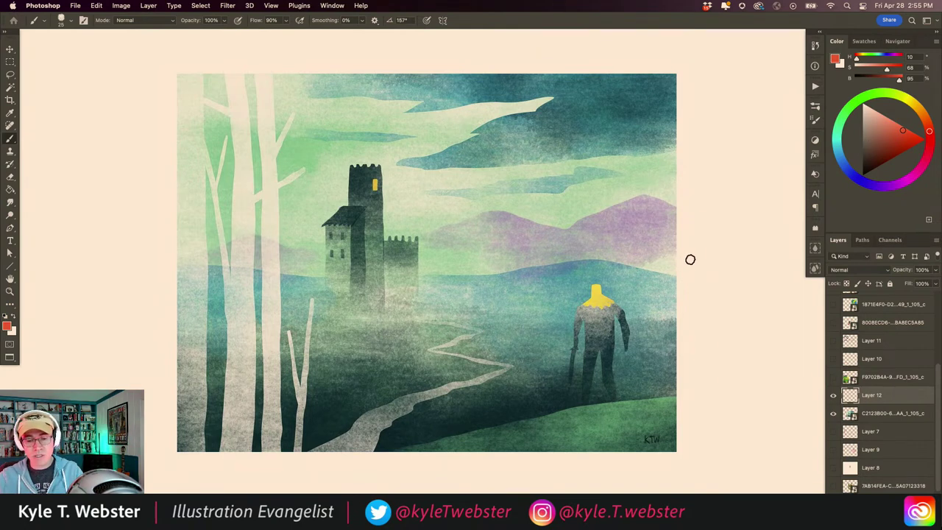
pyautogui.moveTo(689, 260); pyautogui.dragTo(457, 259)
pyautogui.keyDown('shift'); pyautogui.click(174, 259); pyautogui.keyUp('shift')
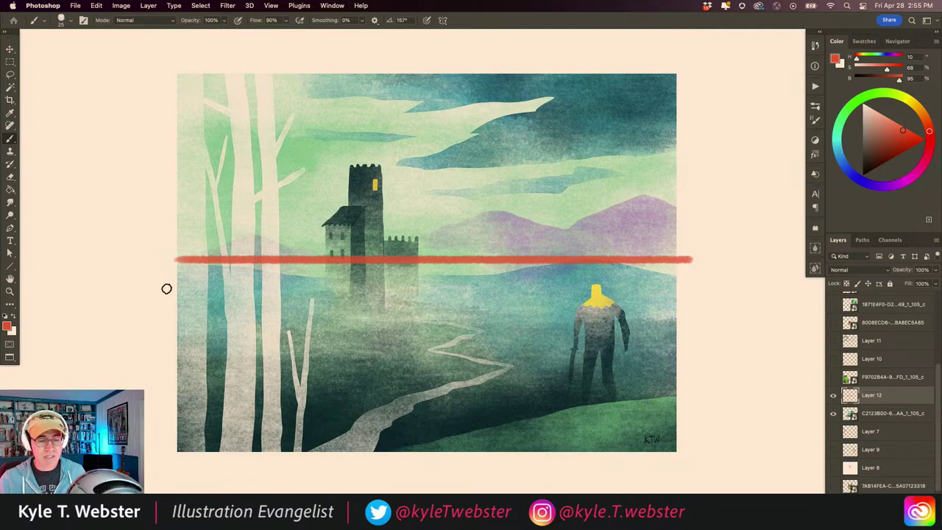
pyautogui.press('super+z')
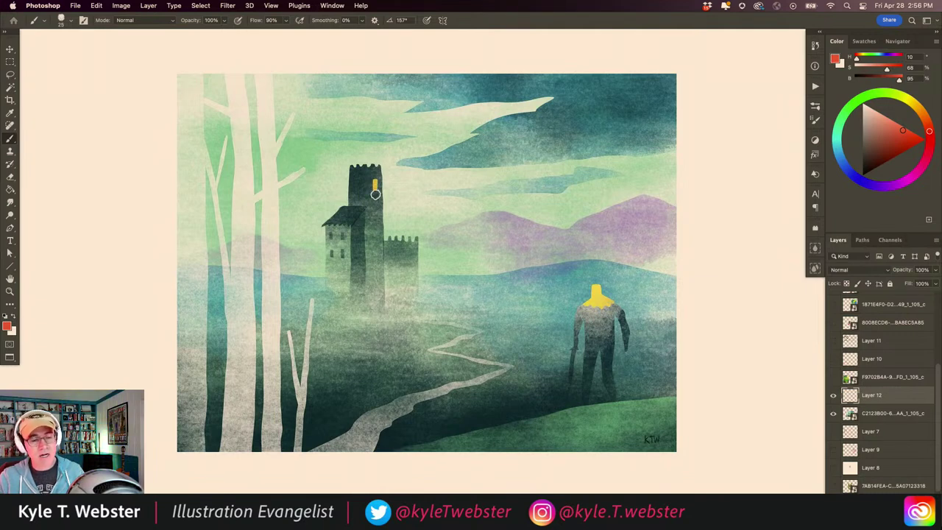
pyautogui.moveTo(385, 179)
pyautogui.mouseDown()
pyautogui.moveTo(384, 192)
pyautogui.moveTo(375, 180)
pyautogui.mouseUp()
pyautogui.moveTo(609, 288)
pyautogui.mouseDown()
pyautogui.moveTo(577, 299)
pyautogui.moveTo(612, 289)
pyautogui.mouseUp()
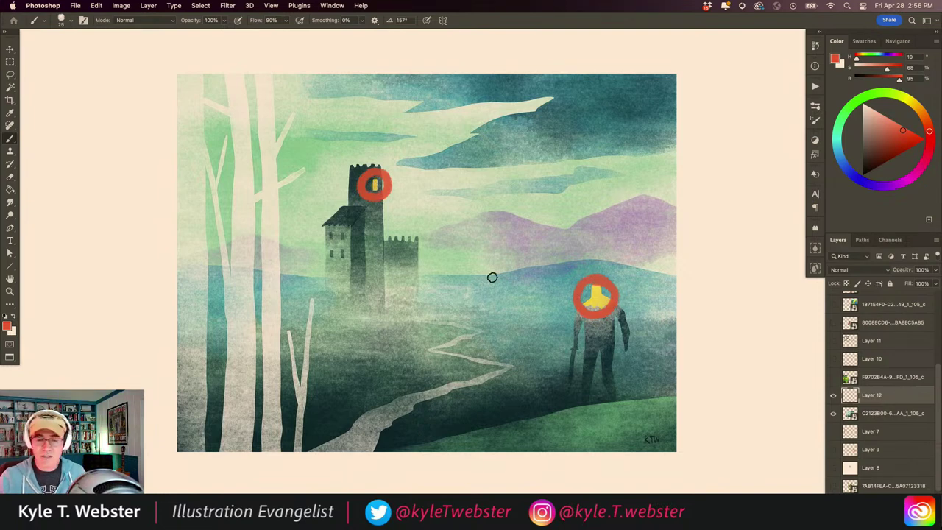
# Undo the red circle strokes around the window and the figure's head.
pyautogui.press('super+z')
pyautogui.press('super+z')
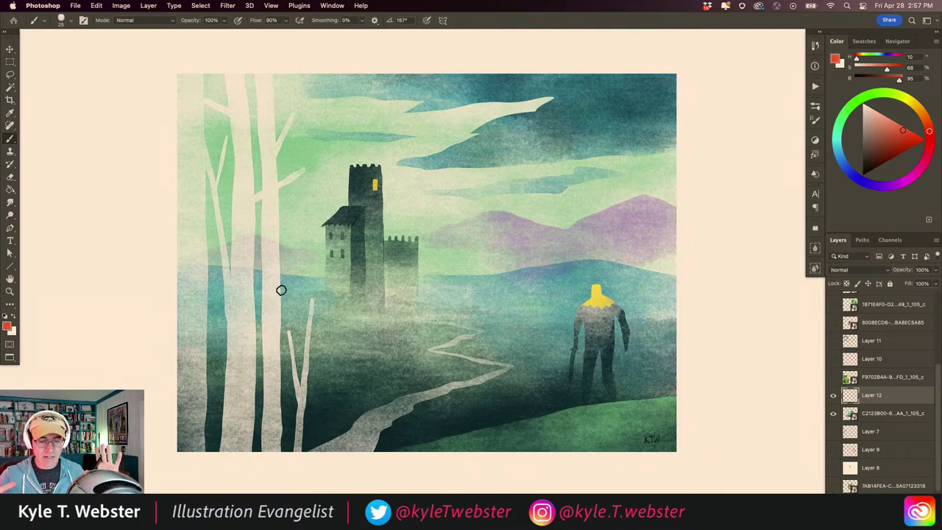
# Draw rectangular marquees over the castle-to-figure area and most of the painting, then deselect everything.
pyautogui.press('m')
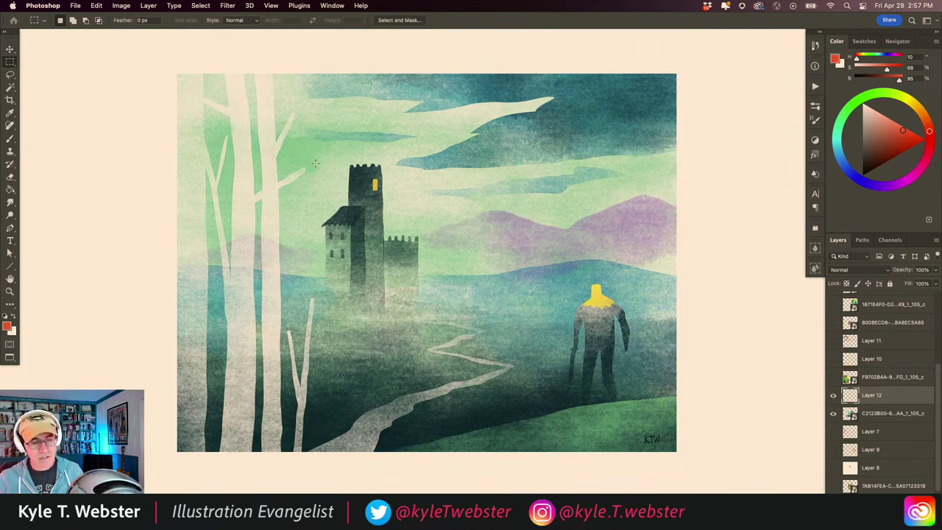
pyautogui.moveTo(315, 248); pyautogui.dragTo(634, 391)
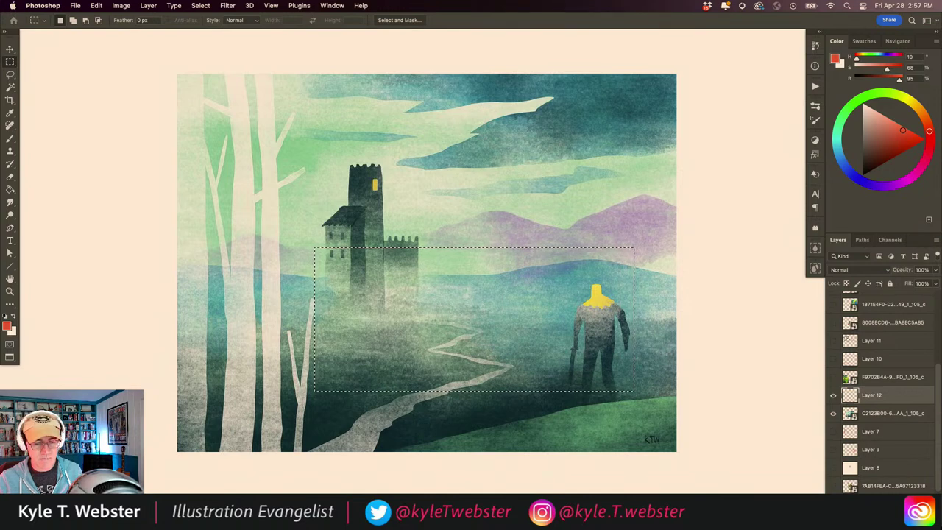
pyautogui.click(330, 286)
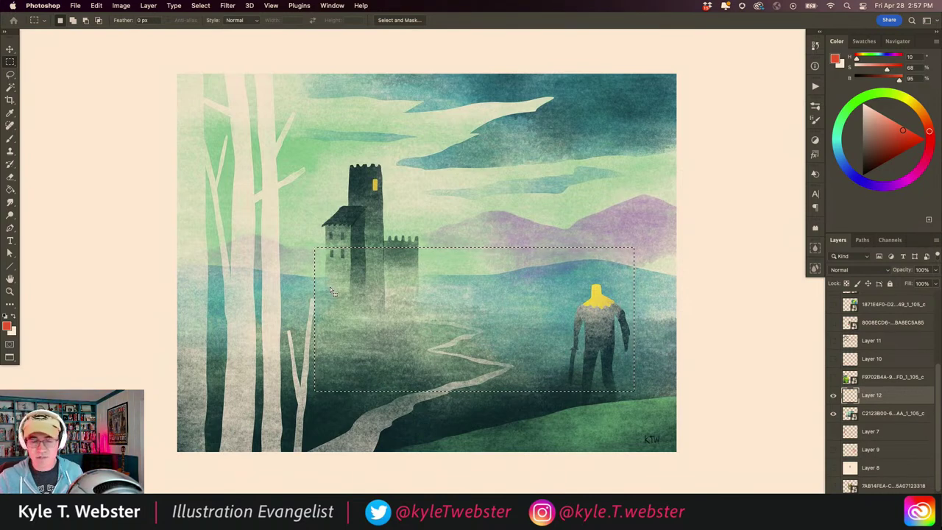
pyautogui.moveTo(77, 48); pyautogui.dragTo(813, 460)
pyautogui.press('super+d')
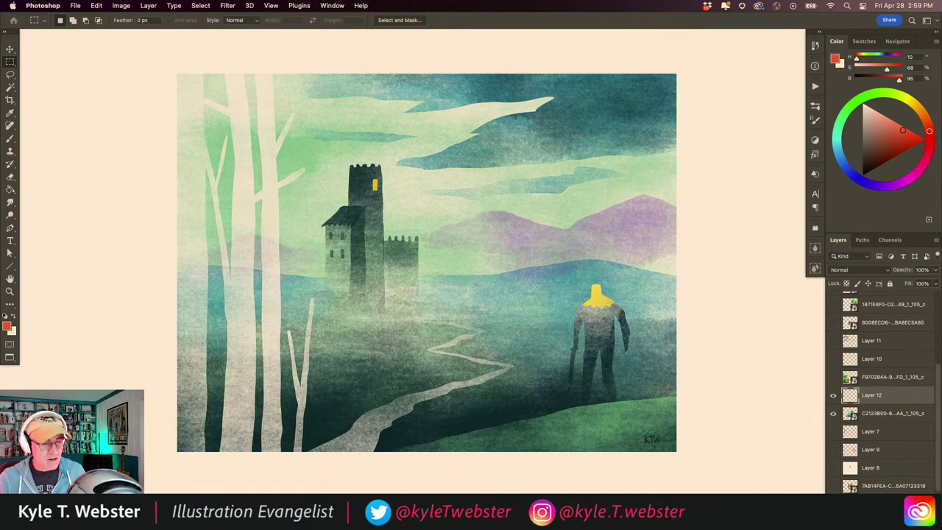
# Hide the castle layer, show and select lighthouse layer 8008ECD6, and add Layer 13 above it.
pyautogui.press('b')
pyautogui.scroll(-3, 266, 335)
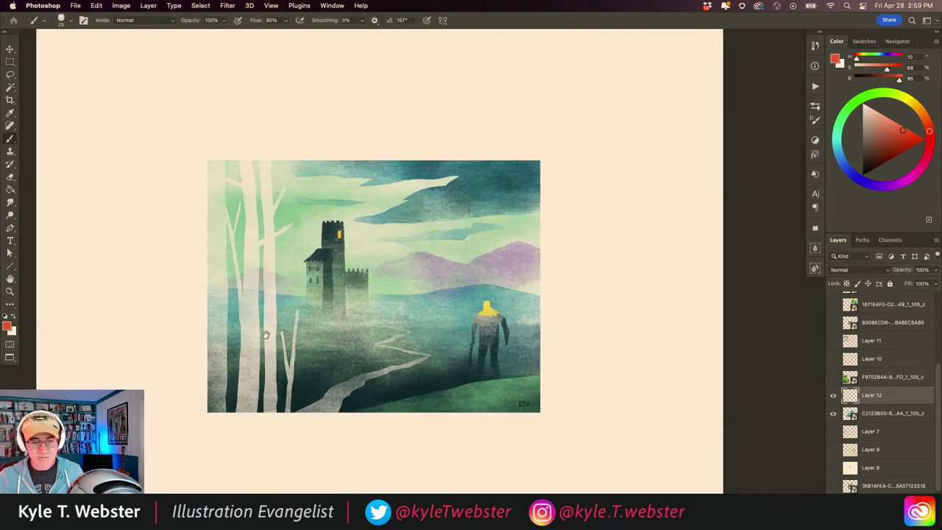
pyautogui.moveTo(267, 335); pyautogui.dragTo(271, 309)
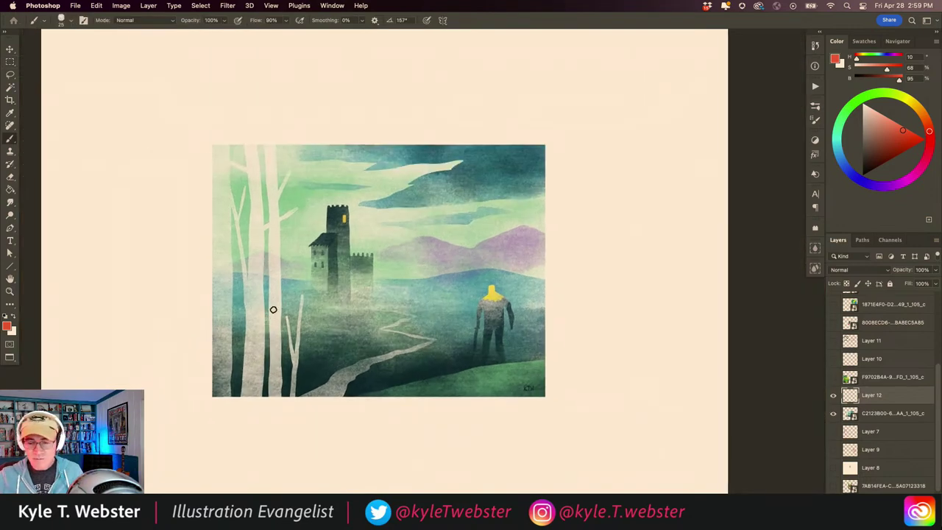
pyautogui.click(832, 396)
pyautogui.click(833, 341)
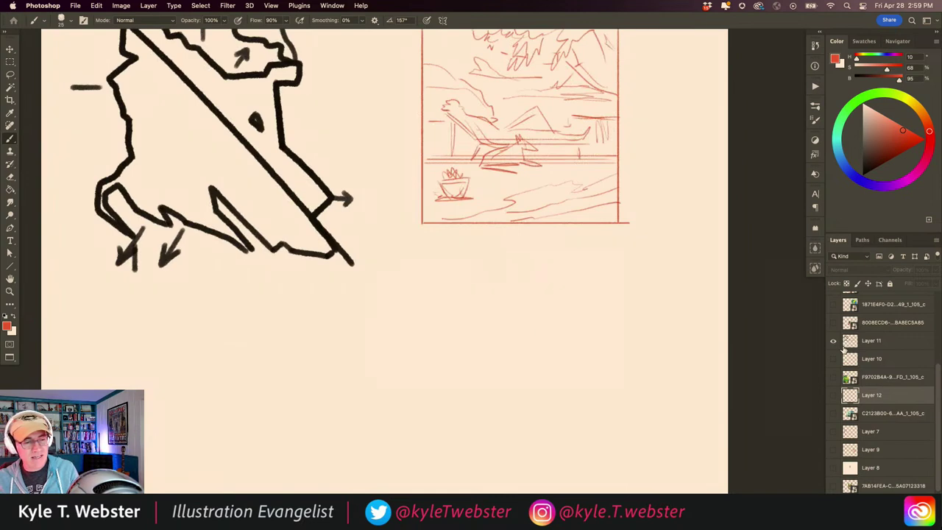
pyautogui.click(833, 341)
pyautogui.click(834, 323)
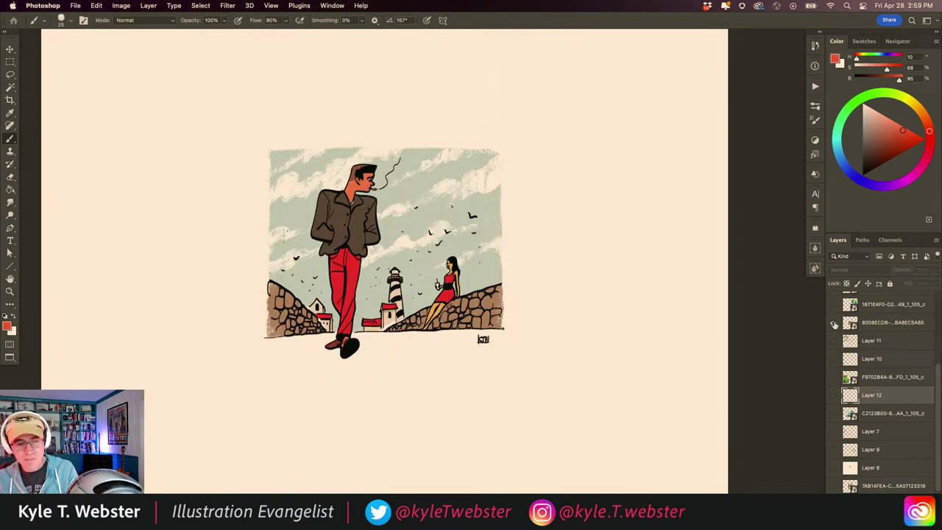
pyautogui.click(850, 323)
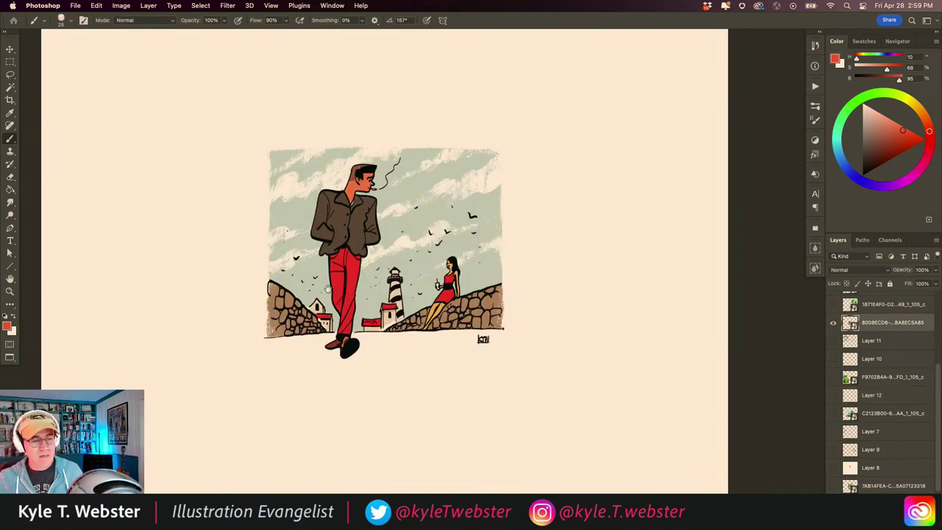
pyautogui.scroll(3, 344, 204)
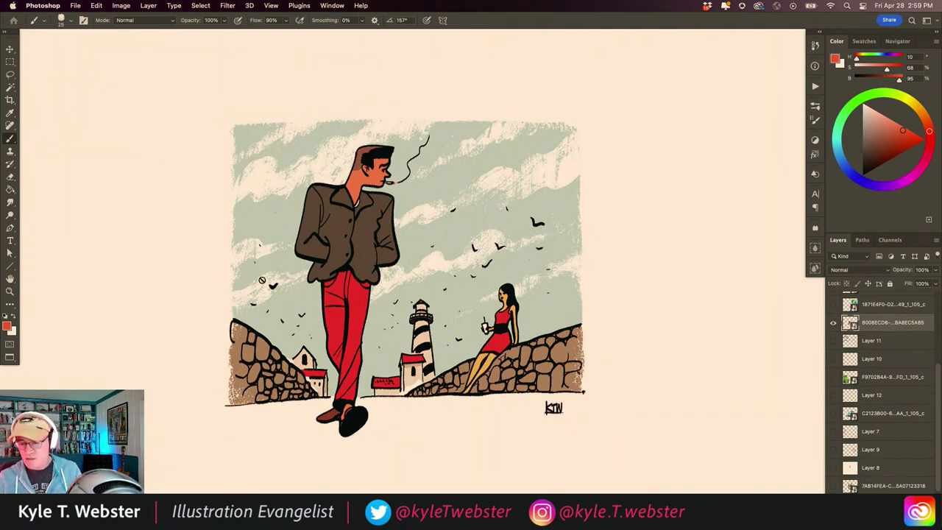
pyautogui.press('super+alt+shift+n')
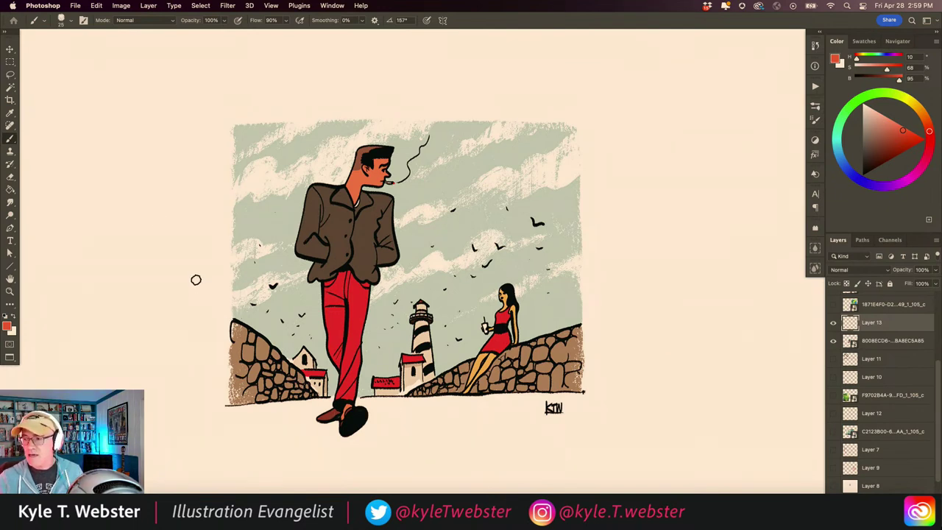
# Lasso around the walking man and along a path from his leg toward the birds, deselecting each.
pyautogui.press('l')
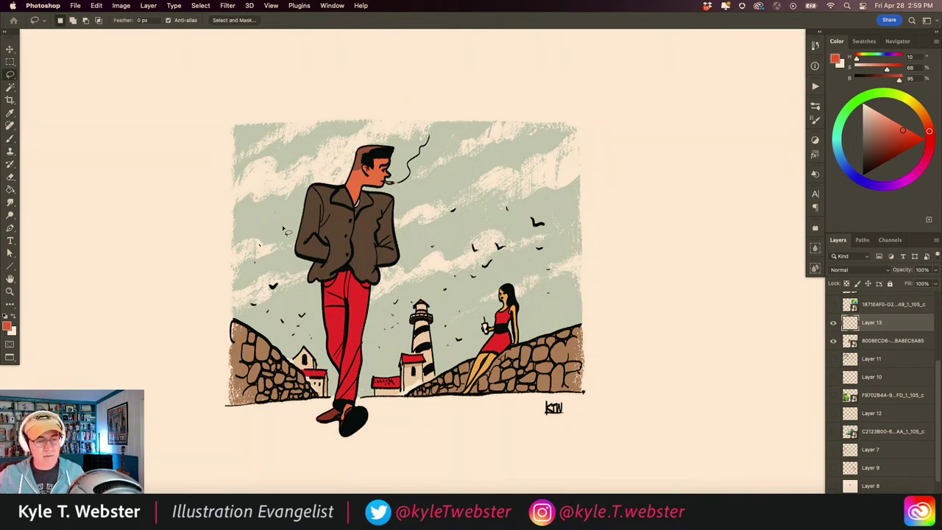
pyautogui.moveTo(372, 413)
pyautogui.mouseDown()
pyautogui.moveTo(414, 226)
pyautogui.moveTo(405, 128)
pyautogui.moveTo(318, 156)
pyautogui.moveTo(298, 300)
pyautogui.moveTo(297, 435)
pyautogui.moveTo(365, 443)
pyautogui.mouseUp()
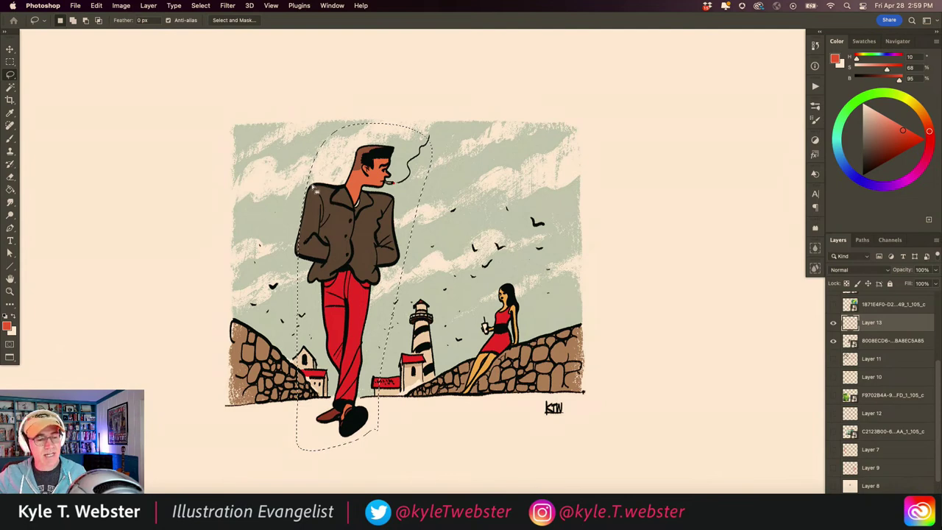
pyautogui.click(339, 196)
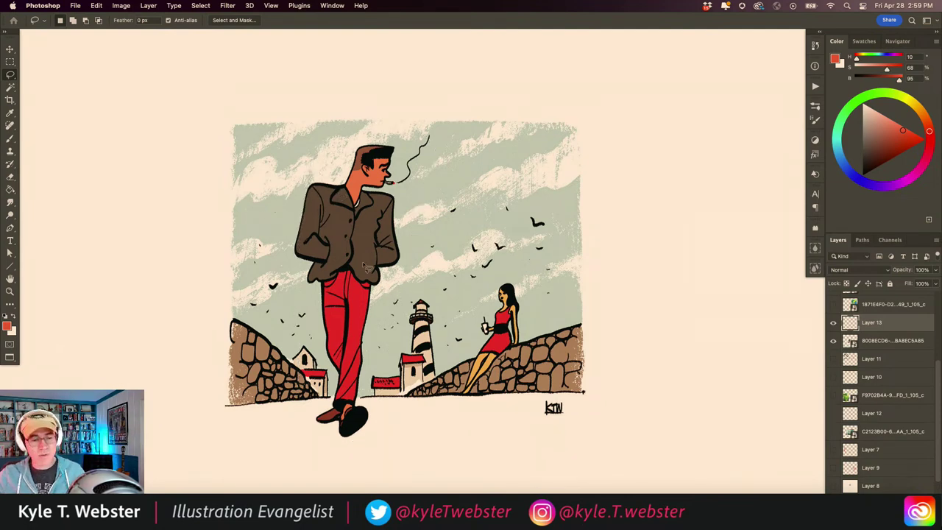
pyautogui.moveTo(375, 349)
pyautogui.mouseDown()
pyautogui.moveTo(559, 230)
pyautogui.moveTo(298, 136)
pyautogui.moveTo(243, 291)
pyautogui.moveTo(232, 269)
pyautogui.mouseUp()
pyautogui.click(232, 269)
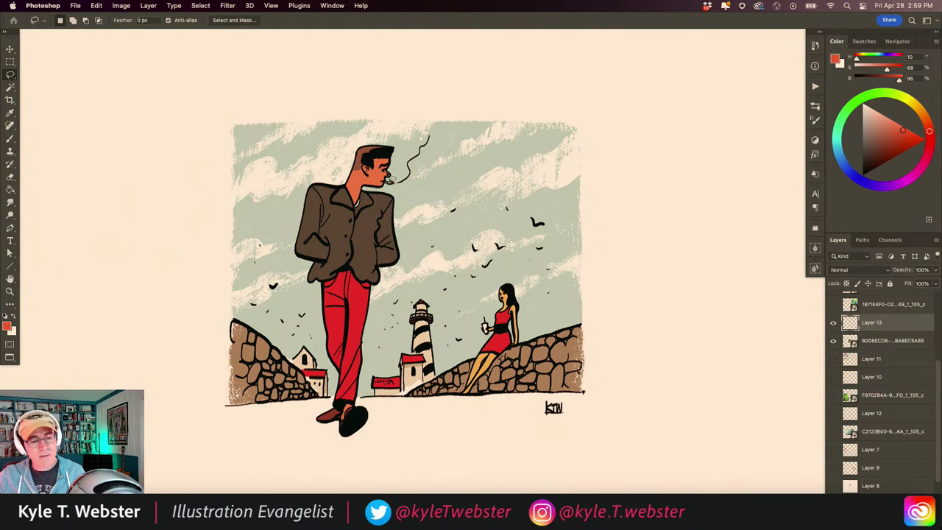
# Trace a lasso line from the man's cigarette to the woman, then clear it.
pyautogui.click(390, 180)
pyautogui.moveTo(499, 292)
pyautogui.mouseDown()
pyautogui.moveTo(386, 173)
pyautogui.moveTo(495, 288)
pyautogui.mouseUp()
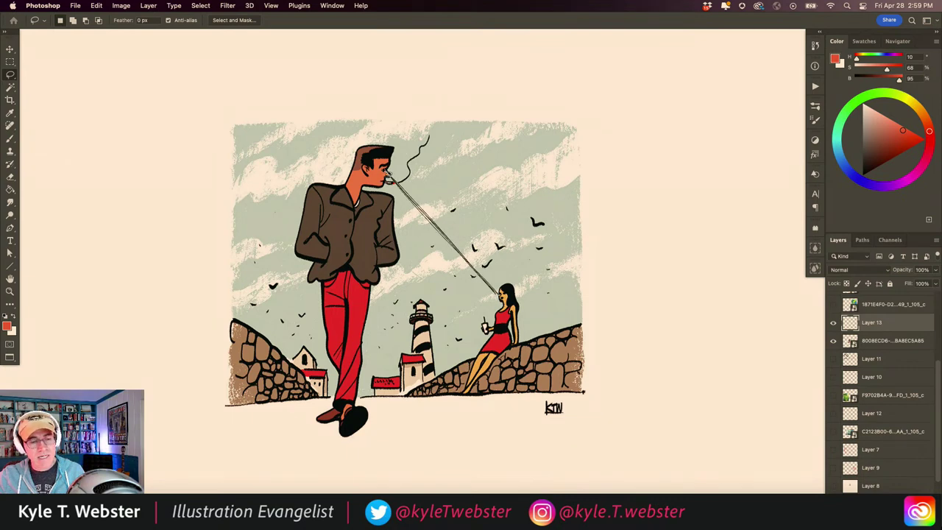
pyautogui.press('Delete')
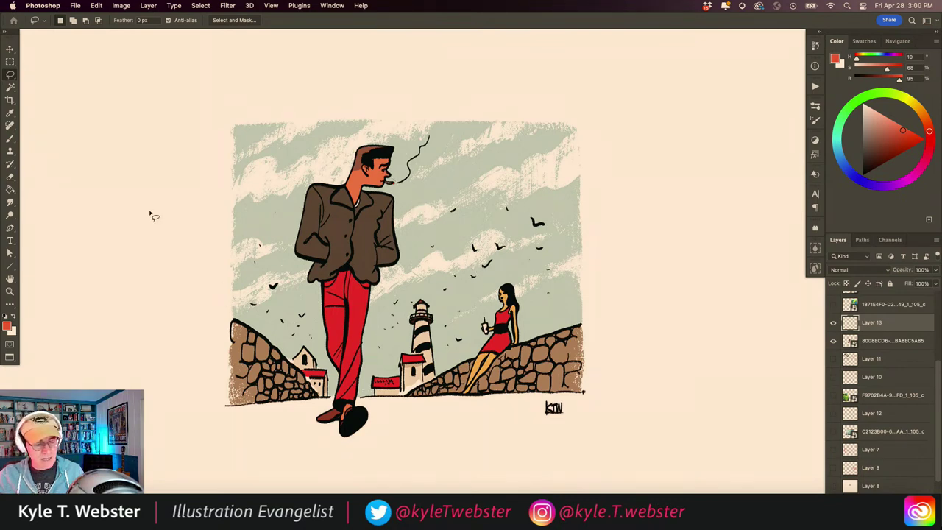
pyautogui.press('f')
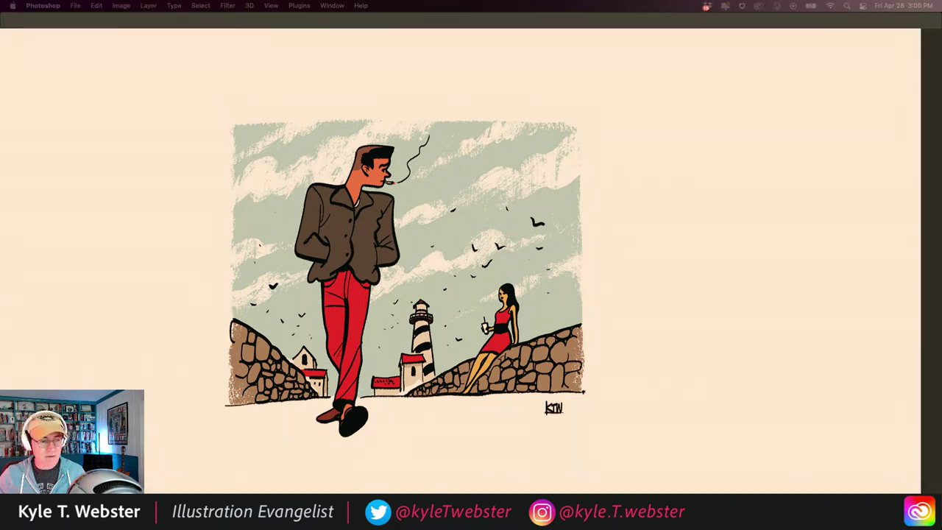
pyautogui.press('f')
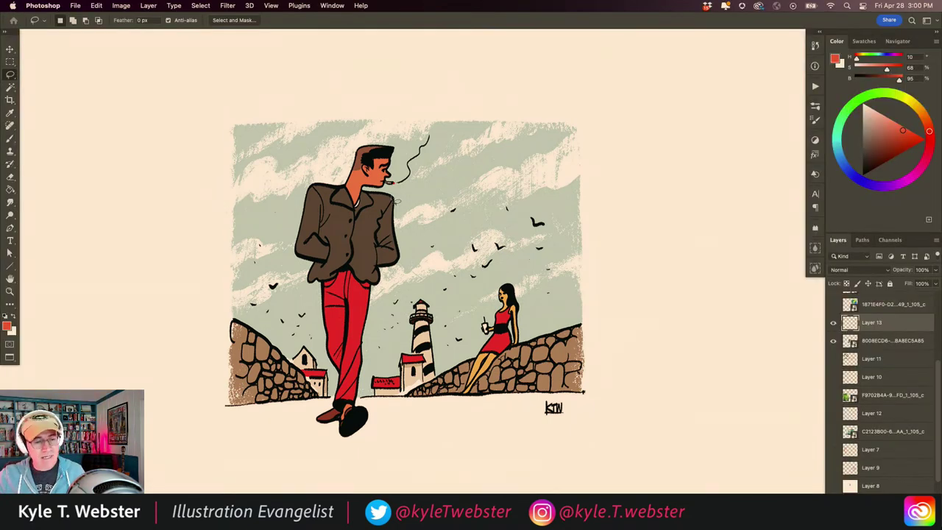
# Retrace the cigarette-to-woman line, then lasso the lighthouse and the birds in the sky.
pyautogui.moveTo(388, 179); pyautogui.dragTo(506, 300)
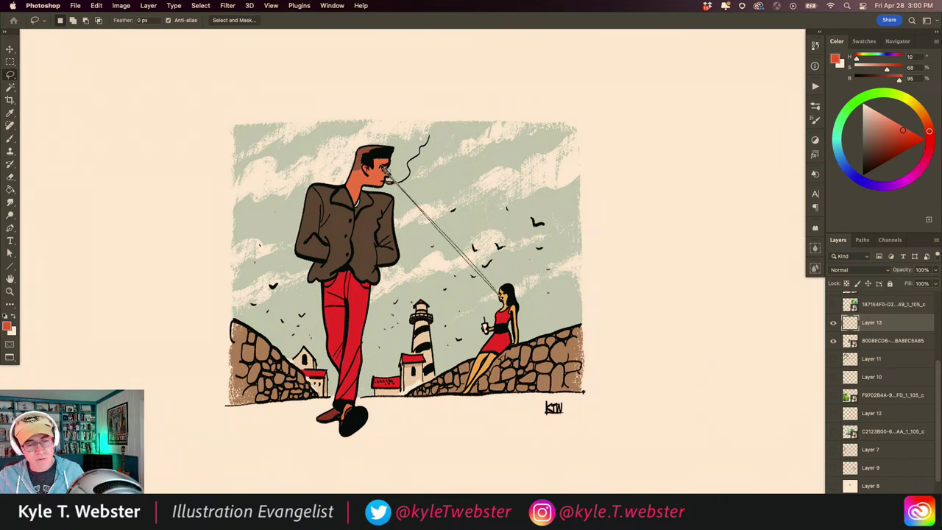
pyautogui.click(389, 178)
pyautogui.moveTo(389, 178); pyautogui.dragTo(498, 289)
pyautogui.moveTo(441, 303)
pyautogui.mouseDown()
pyautogui.moveTo(421, 294)
pyautogui.moveTo(413, 302)
pyautogui.mouseUp()
pyautogui.moveTo(541, 202)
pyautogui.mouseDown()
pyautogui.moveTo(508, 189)
pyautogui.moveTo(548, 265)
pyautogui.moveTo(552, 221)
pyautogui.mouseUp()
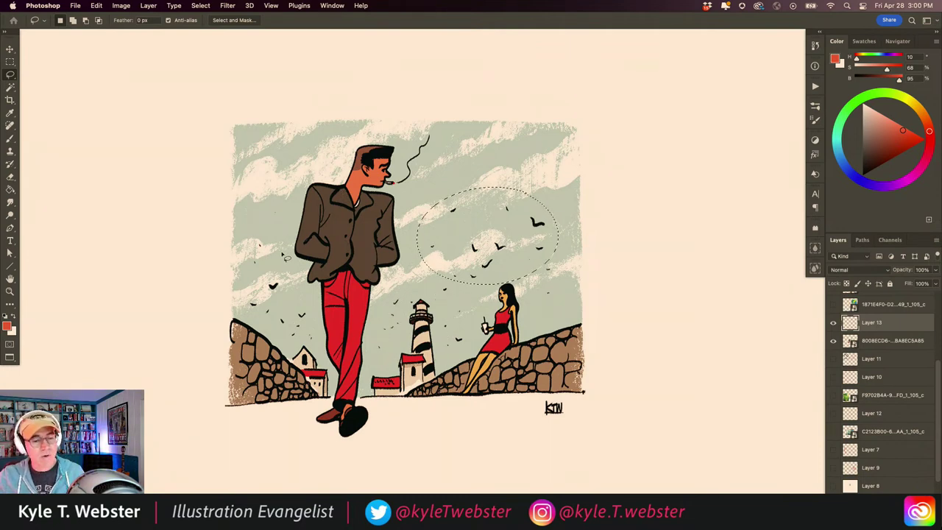
# Deselect the birds and lasso lines from the man's hip and shoe to the woman.
pyautogui.click(327, 266)
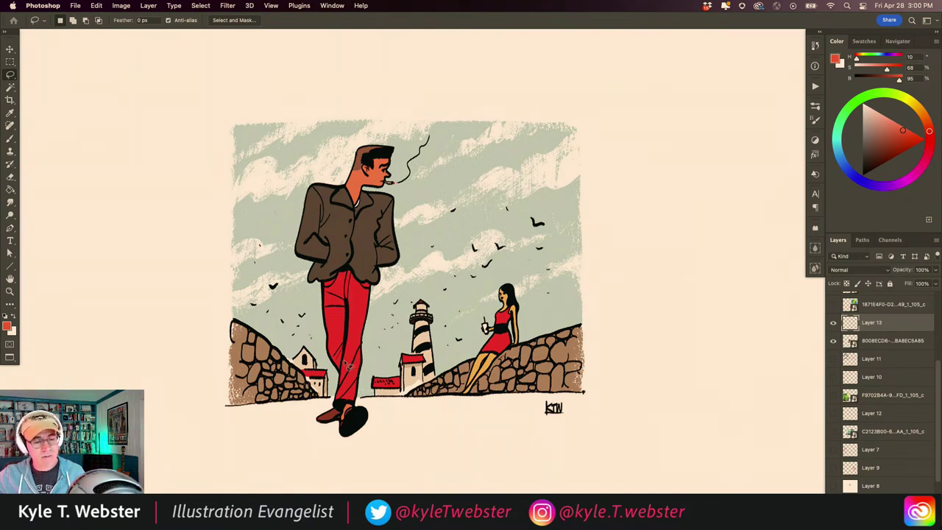
pyautogui.moveTo(359, 305); pyautogui.dragTo(471, 332)
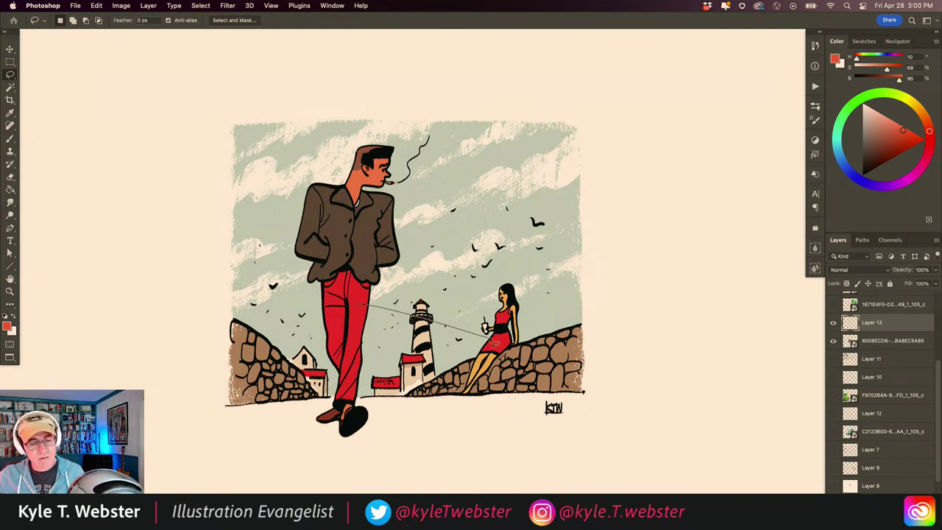
pyautogui.hotkey('ctrl', 'd')
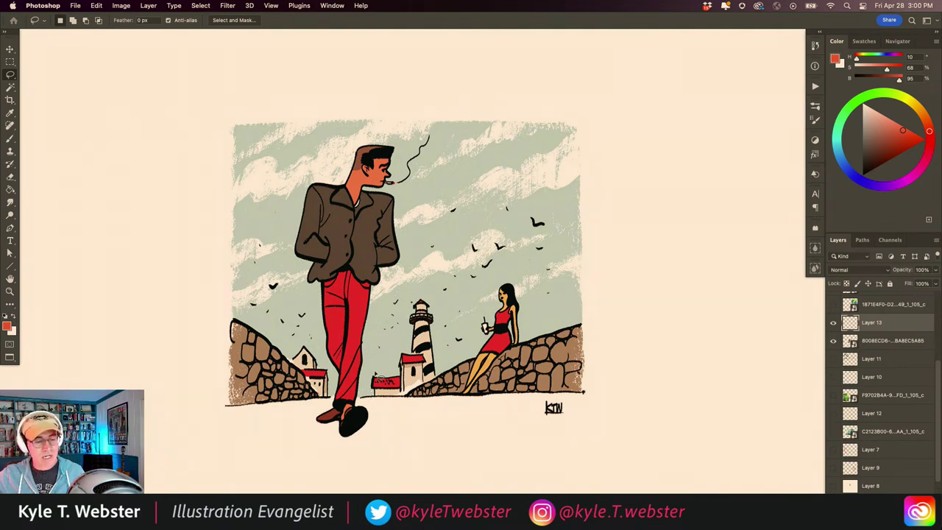
pyautogui.moveTo(357, 412)
pyautogui.mouseDown()
pyautogui.moveTo(507, 309)
pyautogui.moveTo(501, 278)
pyautogui.moveTo(383, 153)
pyautogui.moveTo(348, 431)
pyautogui.moveTo(416, 390)
pyautogui.moveTo(515, 290)
pyautogui.moveTo(379, 160)
pyautogui.moveTo(356, 425)
pyautogui.moveTo(519, 294)
pyautogui.moveTo(370, 206)
pyautogui.moveTo(408, 380)
pyautogui.moveTo(385, 152)
pyautogui.moveTo(359, 425)
pyautogui.moveTo(480, 254)
pyautogui.moveTo(359, 381)
pyautogui.moveTo(357, 419)
pyautogui.mouseUp()
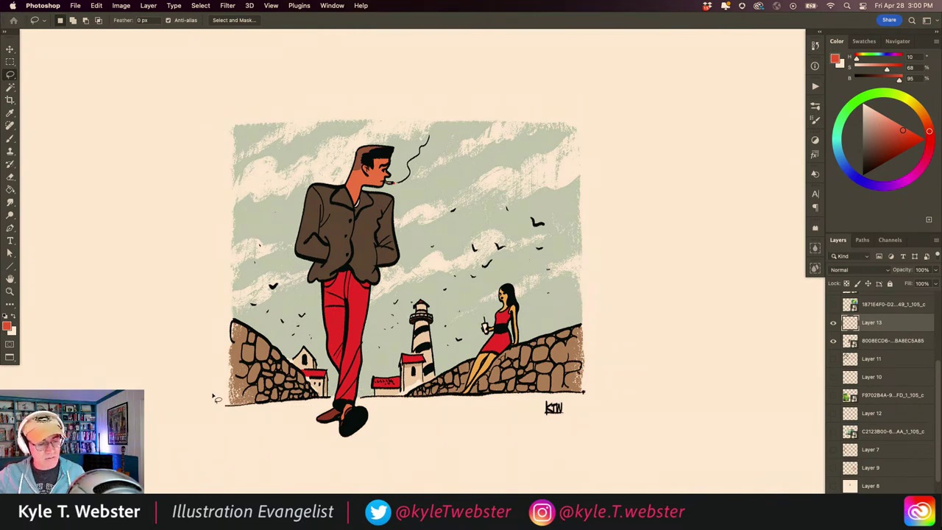
pyautogui.moveTo(230, 463)
pyautogui.mouseDown()
pyautogui.moveTo(585, 464)
pyautogui.moveTo(604, 354)
pyautogui.moveTo(599, 134)
pyautogui.moveTo(543, 107)
pyautogui.moveTo(205, 100)
pyautogui.moveTo(225, 465)
pyautogui.mouseUp()
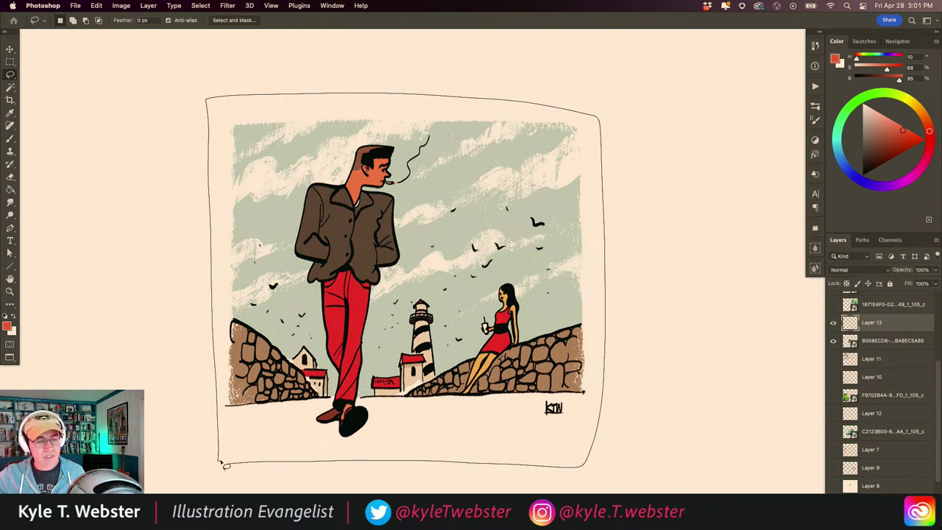
pyautogui.press('super+d')
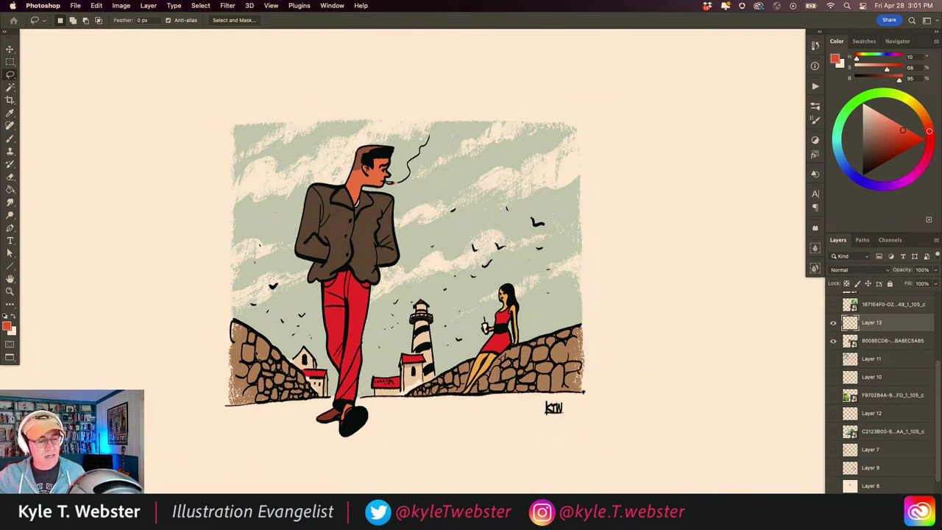
pyautogui.moveTo(229, 412)
pyautogui.mouseDown()
pyautogui.moveTo(244, 191)
pyautogui.moveTo(376, 130)
pyautogui.moveTo(592, 182)
pyautogui.moveTo(592, 397)
pyautogui.moveTo(233, 404)
pyautogui.mouseUp()
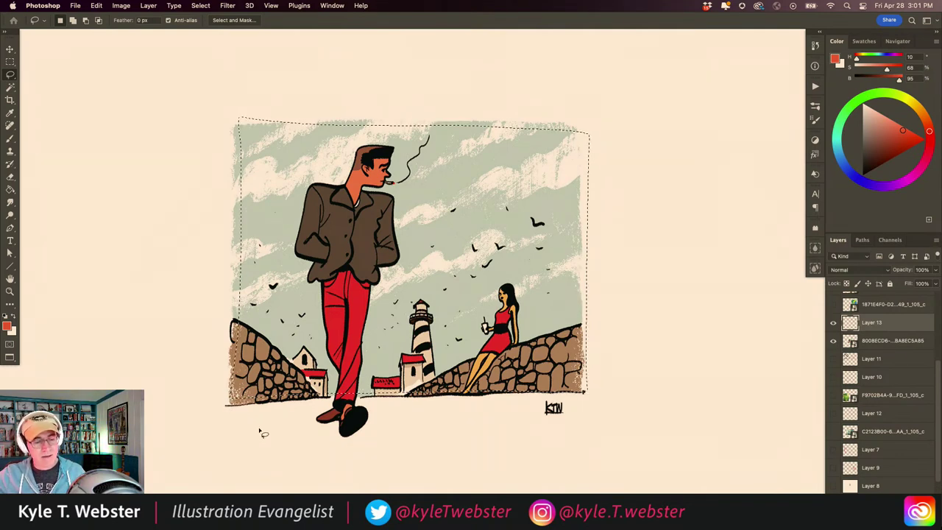
pyautogui.moveTo(300, 416)
pyautogui.mouseDown()
pyautogui.moveTo(395, 426)
pyautogui.moveTo(316, 406)
pyautogui.mouseUp()
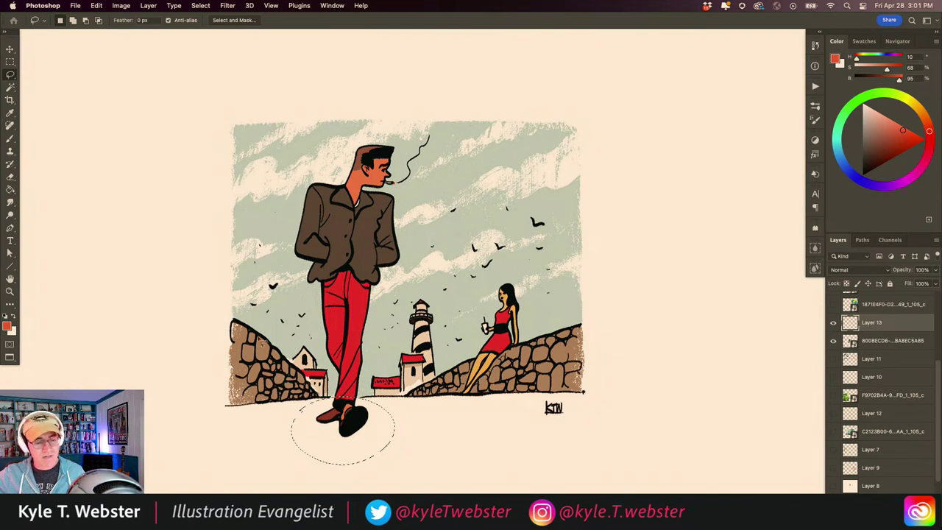
pyautogui.press('super+d')
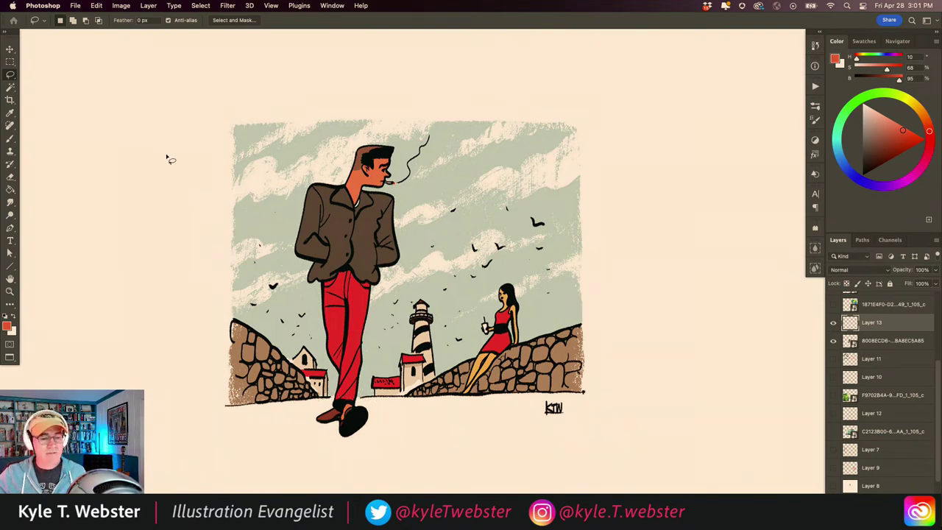
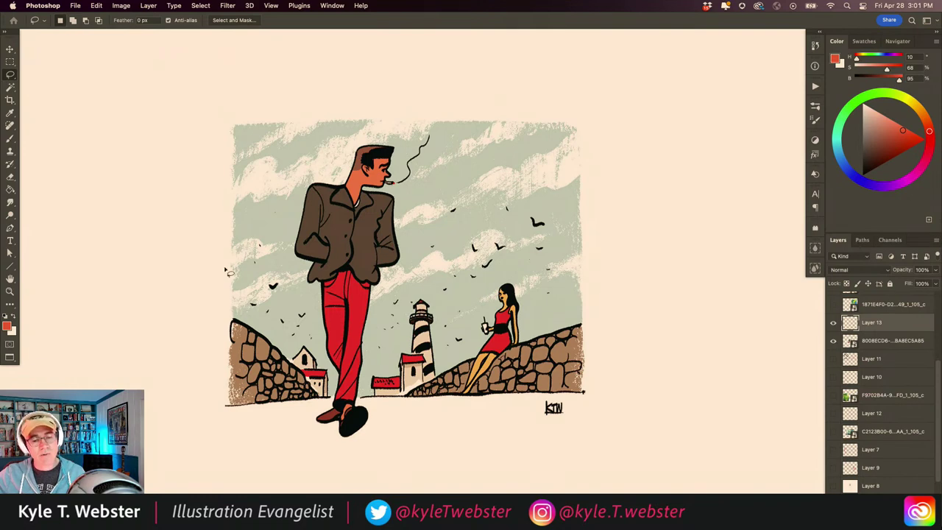
# Draw a freehand selection around the artwork, then deselect it.
pyautogui.moveTo(216, 314)
pyautogui.mouseDown()
pyautogui.moveTo(205, 172)
pyautogui.moveTo(125, 169)
pyautogui.moveTo(86, 222)
pyautogui.moveTo(77, 283)
pyautogui.moveTo(100, 378)
pyautogui.moveTo(163, 414)
pyautogui.mouseUp()
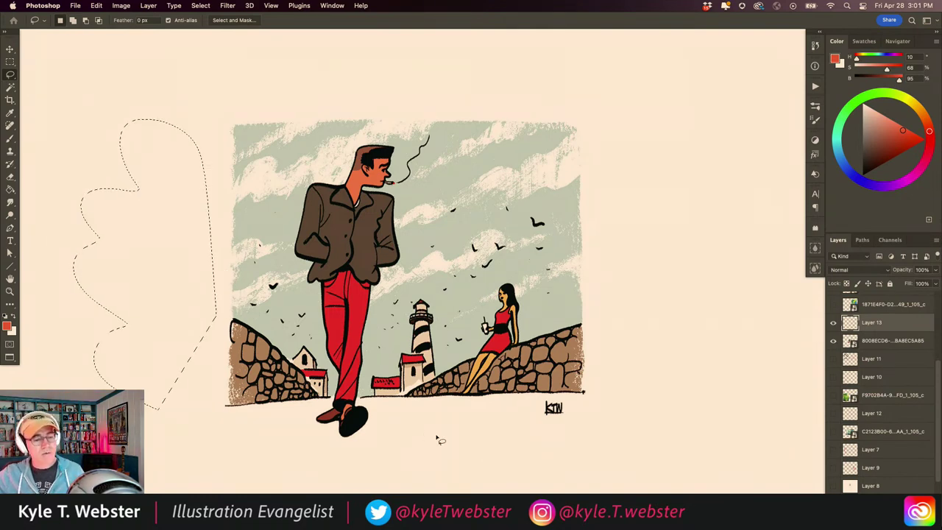
pyautogui.moveTo(530, 458)
pyautogui.mouseDown()
pyautogui.moveTo(257, 492)
pyautogui.moveTo(490, 462)
pyautogui.mouseUp()
pyautogui.moveTo(618, 381)
pyautogui.mouseDown()
pyautogui.moveTo(587, 220)
pyautogui.moveTo(659, 152)
pyautogui.moveTo(657, 385)
pyautogui.mouseUp()
pyautogui.press('super+d')
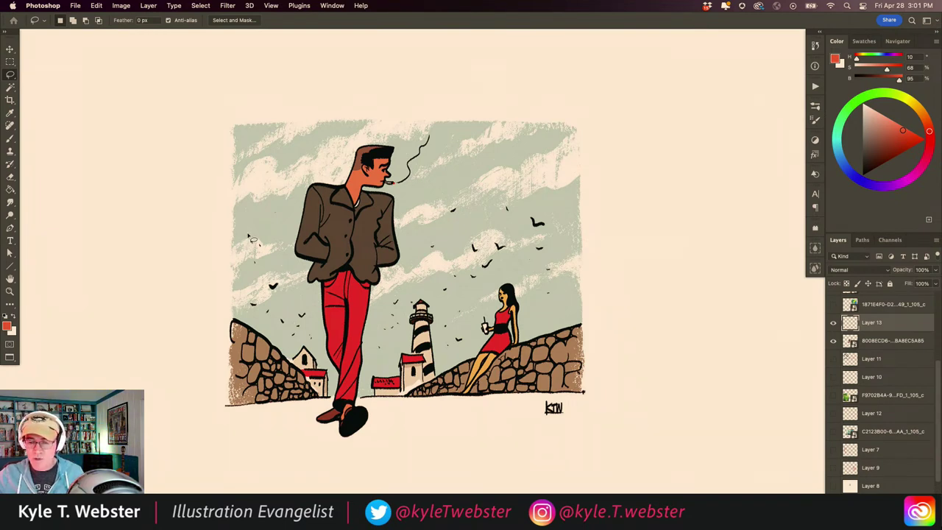
# Hide the lighthouse layer and Layer 13, show the tennis poster, and fit it in view.
pyautogui.click(833, 339)
pyautogui.scroll(4, 890, 346)
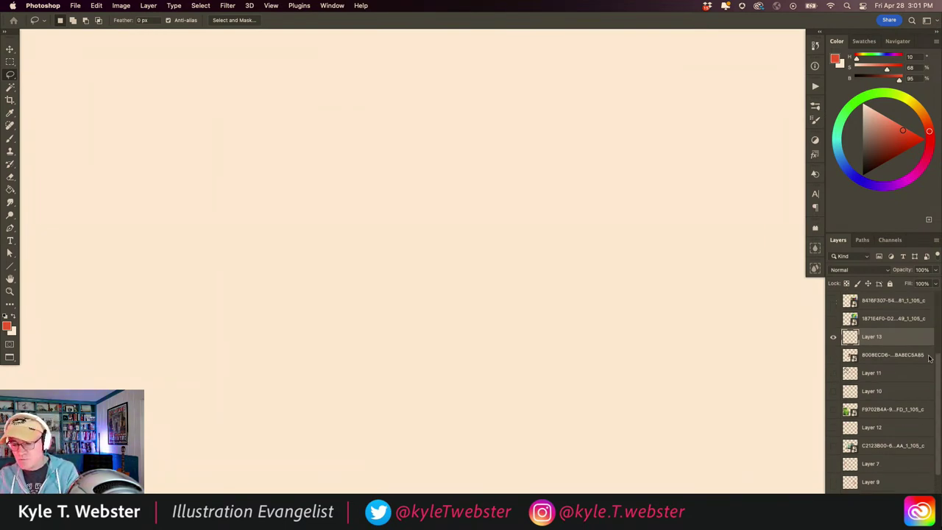
pyautogui.click(830, 392)
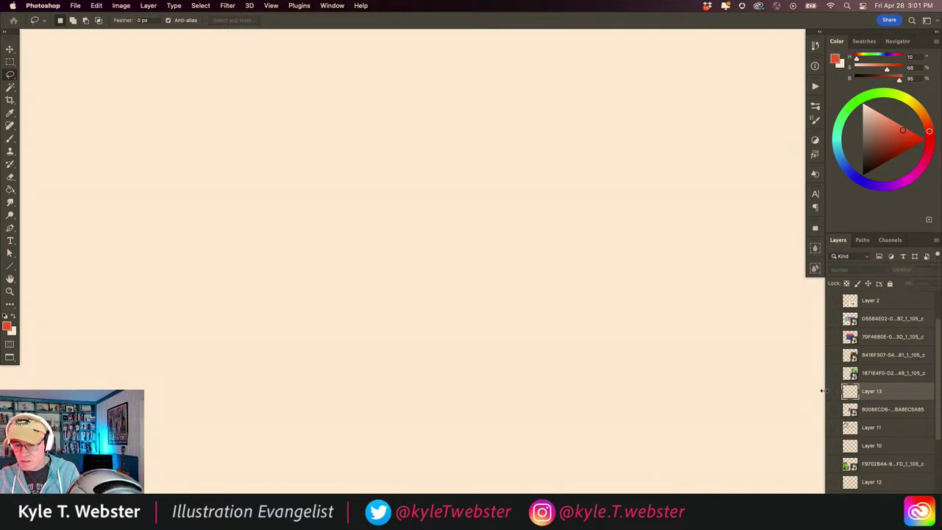
pyautogui.click(833, 373)
pyautogui.press('super+0')
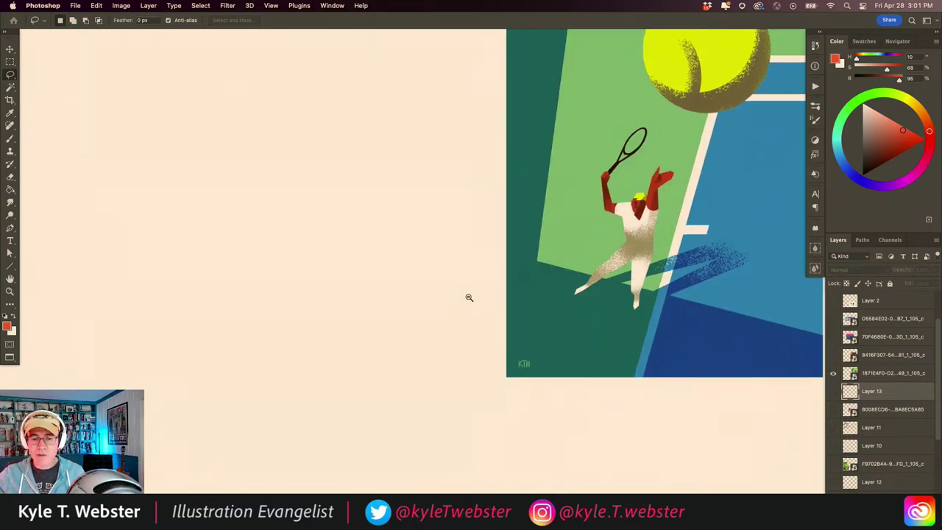
# Move the tennis poster layer to the centre of the canvas.
pyautogui.press('v')
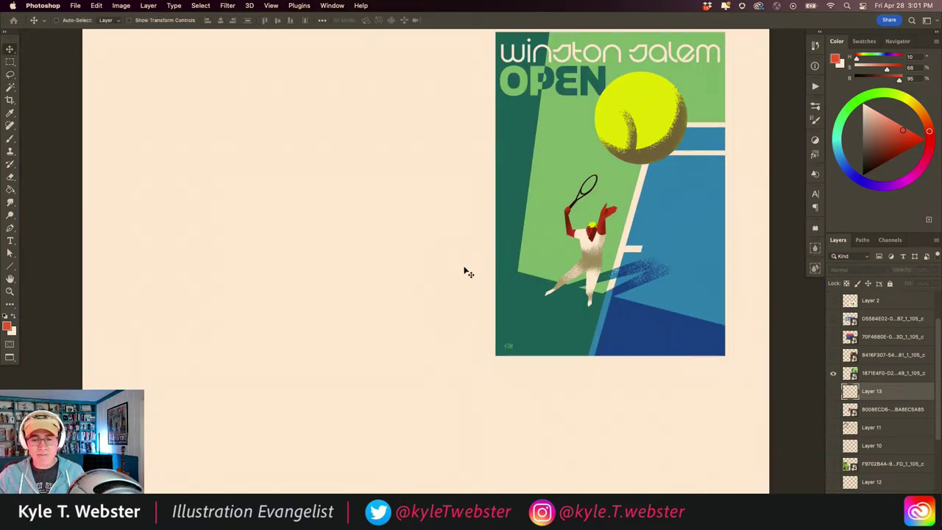
pyautogui.click(640, 247)
pyautogui.moveTo(570, 231); pyautogui.dragTo(387, 315)
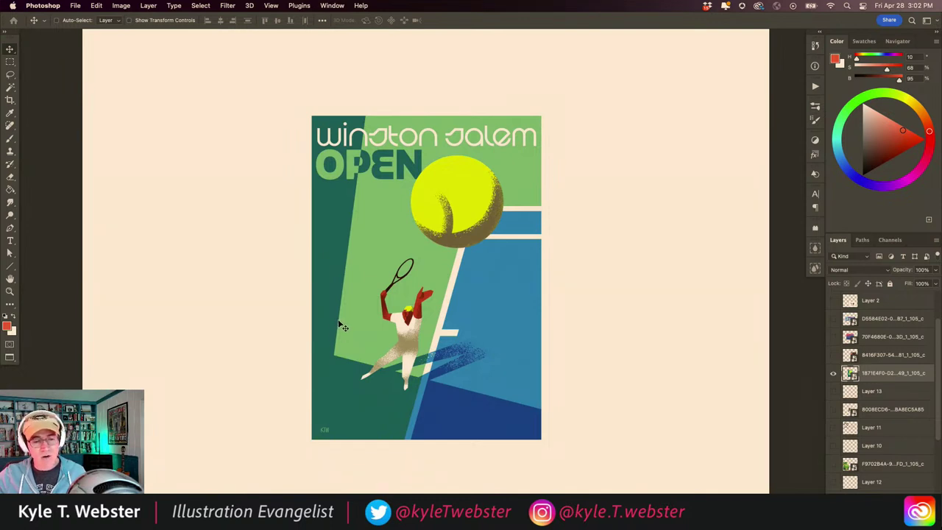
# Add a new empty layer above the poster and set the brush colour to black.
pyautogui.press('b')
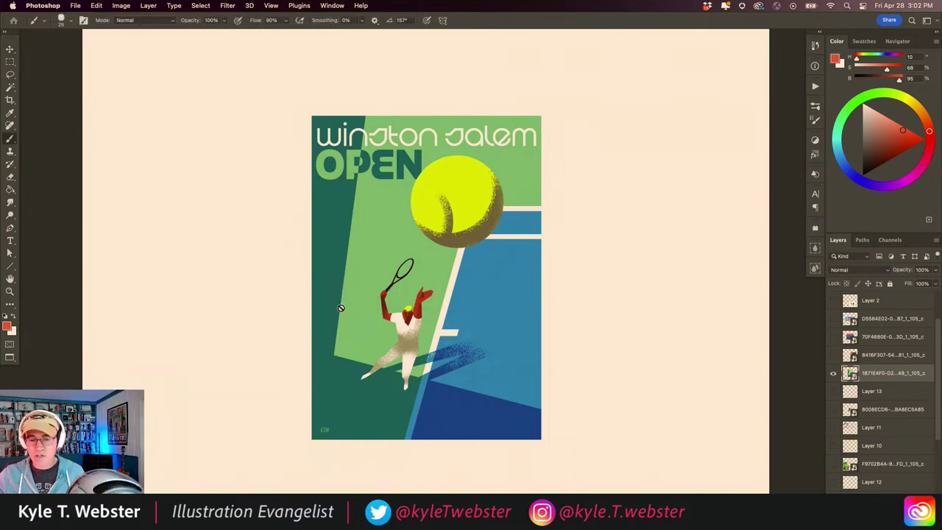
pyautogui.press('super+shift+alt+n')
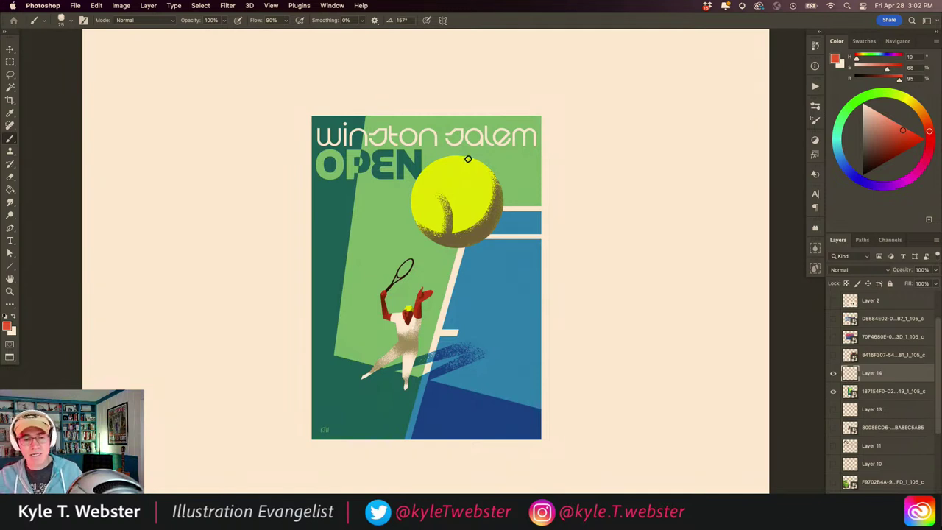
pyautogui.press('d')
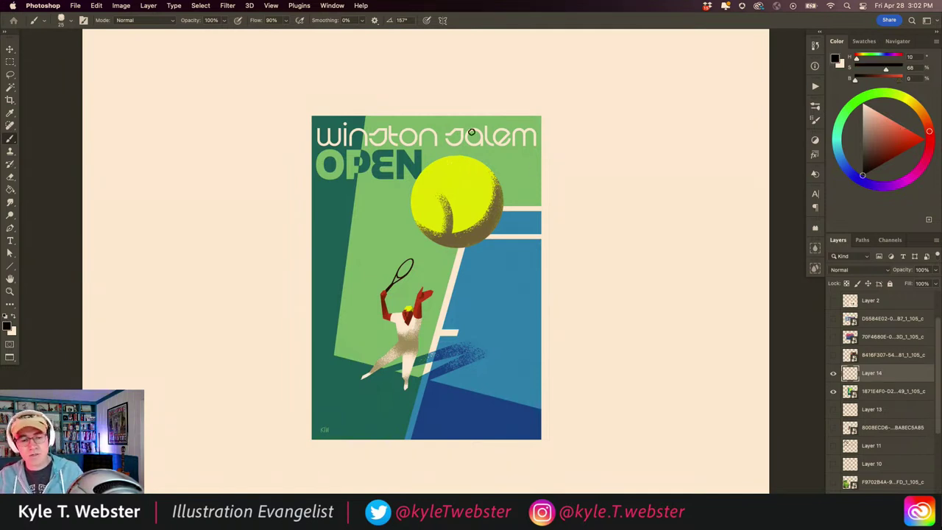
# Paint trial black strokes around the tennis ball, then undo them.
pyautogui.moveTo(453, 156)
pyautogui.mouseDown()
pyautogui.moveTo(422, 173)
pyautogui.moveTo(411, 206)
pyautogui.moveTo(429, 240)
pyautogui.moveTo(487, 239)
pyautogui.moveTo(499, 184)
pyautogui.moveTo(470, 164)
pyautogui.mouseUp()
pyautogui.moveTo(548, 207); pyautogui.dragTo(503, 208)
pyautogui.moveTo(458, 259); pyautogui.dragTo(400, 452)
pyautogui.hotkey('ctrl', 'z')
pyautogui.moveTo(458, 249); pyautogui.dragTo(400, 455)
pyautogui.hotkey('ctrl', 'z')
pyautogui.hotkey('ctrl', 'z')
pyautogui.hotkey('ctrl', 'z')
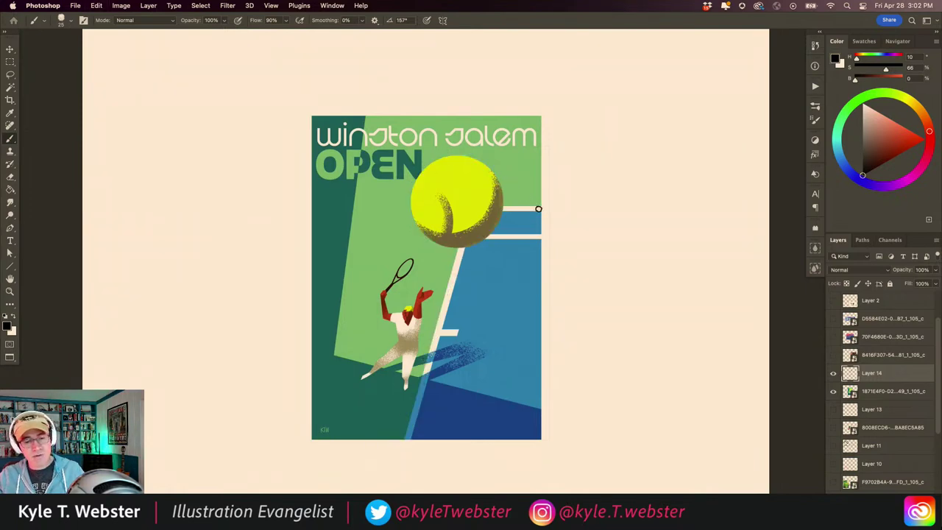
pyautogui.hotkey('ctrl', 'z')
pyautogui.hotkey('ctrl', 'shift', 'z')
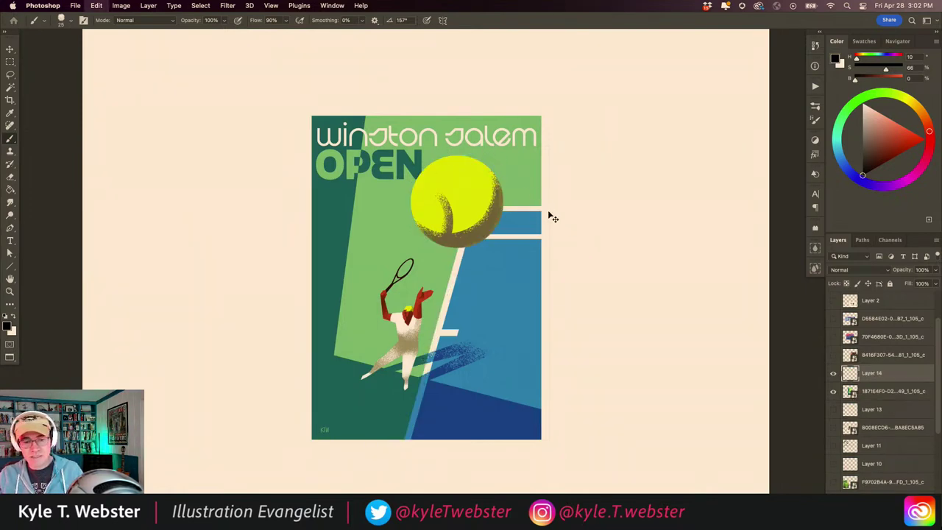
# Sketch court lines, a border and a ball outline over the poster, then undo them all.
pyautogui.moveTo(538, 209)
pyautogui.mouseDown()
pyautogui.moveTo(467, 209)
pyautogui.moveTo(407, 444)
pyautogui.mouseUp()
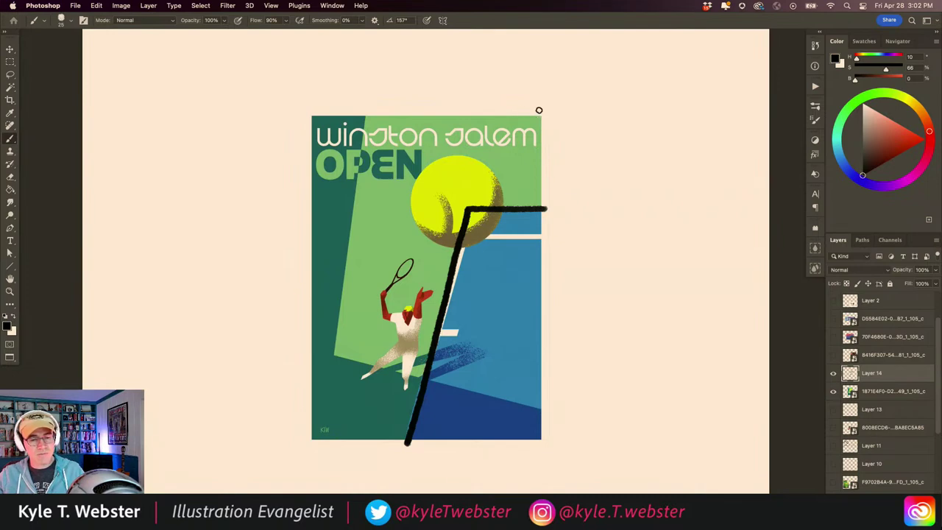
pyautogui.moveTo(543, 436)
pyautogui.mouseDown()
pyautogui.moveTo(312, 438)
pyautogui.moveTo(316, 117)
pyautogui.moveTo(541, 118)
pyautogui.moveTo(533, 434)
pyautogui.mouseUp()
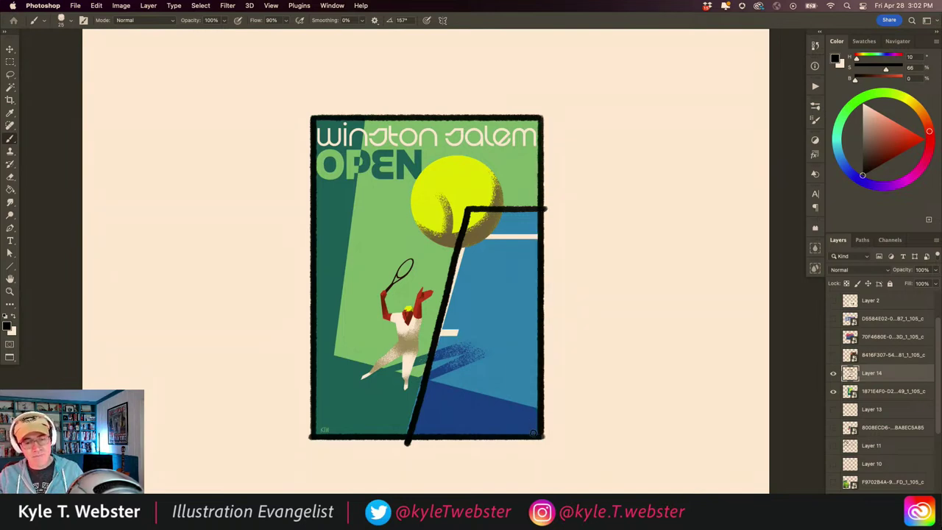
pyautogui.moveTo(471, 209); pyautogui.dragTo(458, 234)
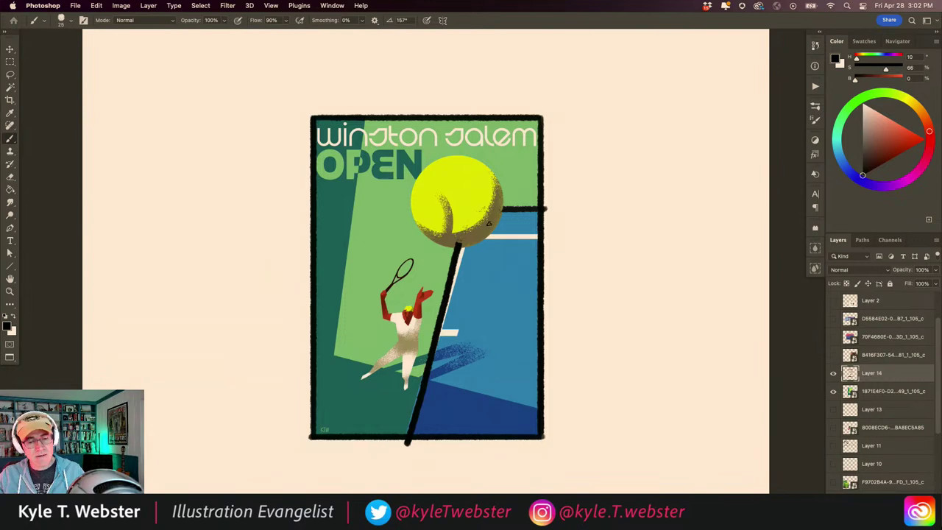
pyautogui.moveTo(468, 157)
pyautogui.mouseDown()
pyautogui.moveTo(411, 192)
pyautogui.moveTo(417, 227)
pyautogui.moveTo(448, 246)
pyautogui.moveTo(471, 242)
pyautogui.moveTo(496, 219)
pyautogui.moveTo(500, 189)
pyautogui.moveTo(469, 157)
pyautogui.mouseUp()
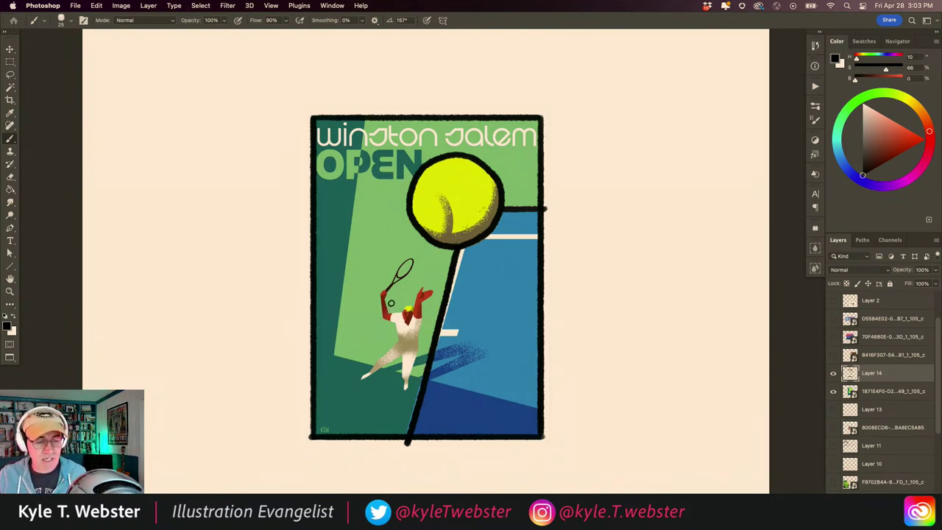
pyautogui.moveTo(425, 284); pyautogui.dragTo(436, 289)
pyautogui.hotkey('ctrl', 'z')
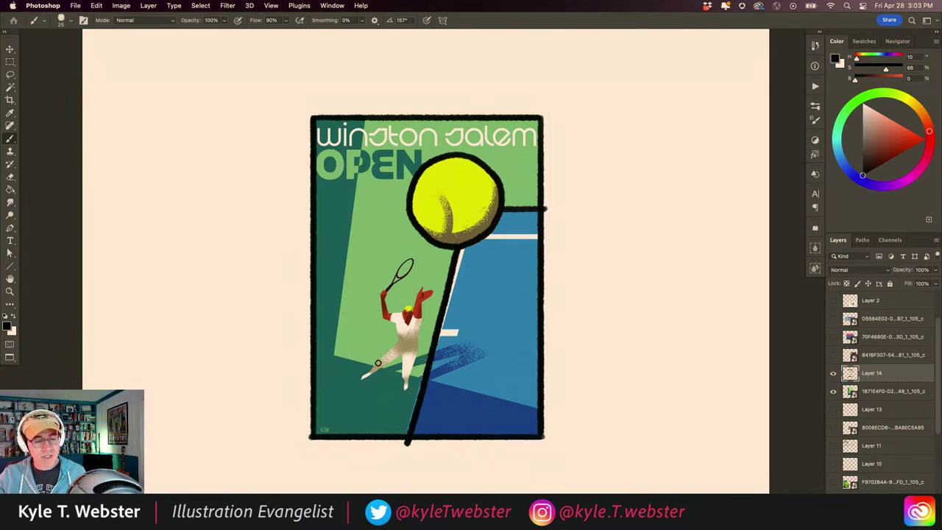
pyautogui.moveTo(537, 409)
pyautogui.mouseDown()
pyautogui.moveTo(335, 355)
pyautogui.moveTo(368, 113)
pyautogui.mouseUp()
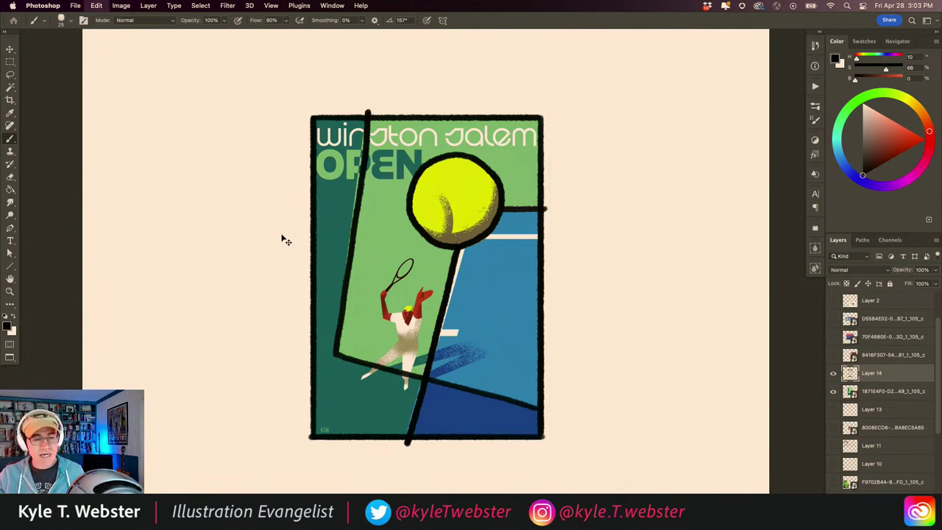
pyautogui.press('super+z')
pyautogui.press('super+z')
pyautogui.press('super+z')
pyautogui.press('super+z')
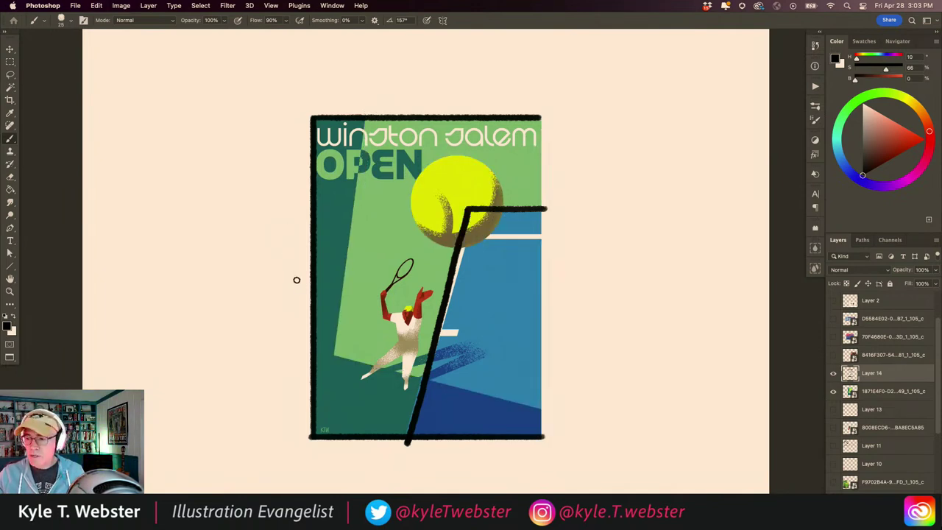
pyautogui.press('super+z')
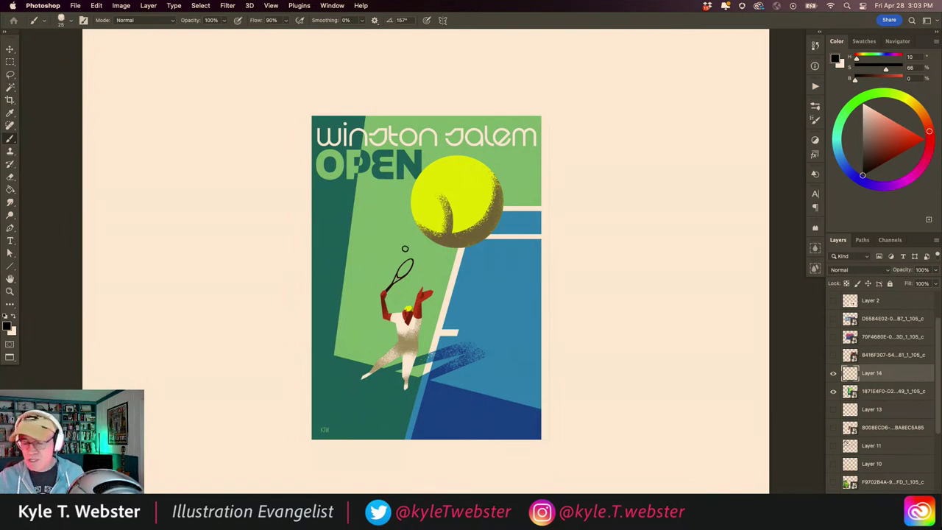
# Draw a thumbnail frame right of the poster and sketch a figure with legs, neck and arm.
pyautogui.hscroll(5, 405, 249)
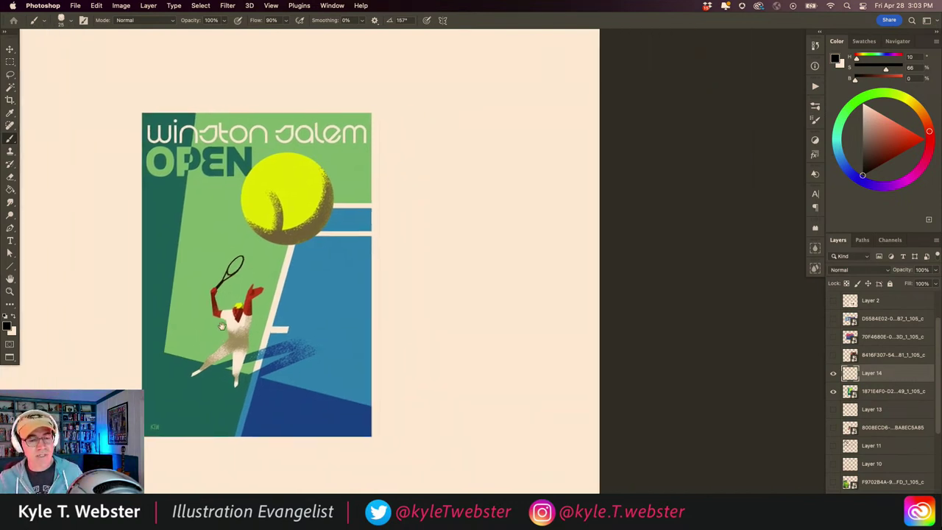
pyautogui.moveTo(542, 216)
pyautogui.mouseDown()
pyautogui.moveTo(414, 224)
pyautogui.moveTo(412, 215)
pyautogui.moveTo(412, 416)
pyautogui.mouseUp()
pyautogui.moveTo(544, 219)
pyautogui.mouseDown()
pyautogui.moveTo(530, 393)
pyautogui.moveTo(518, 403)
pyautogui.moveTo(525, 414)
pyautogui.moveTo(420, 413)
pyautogui.mouseUp()
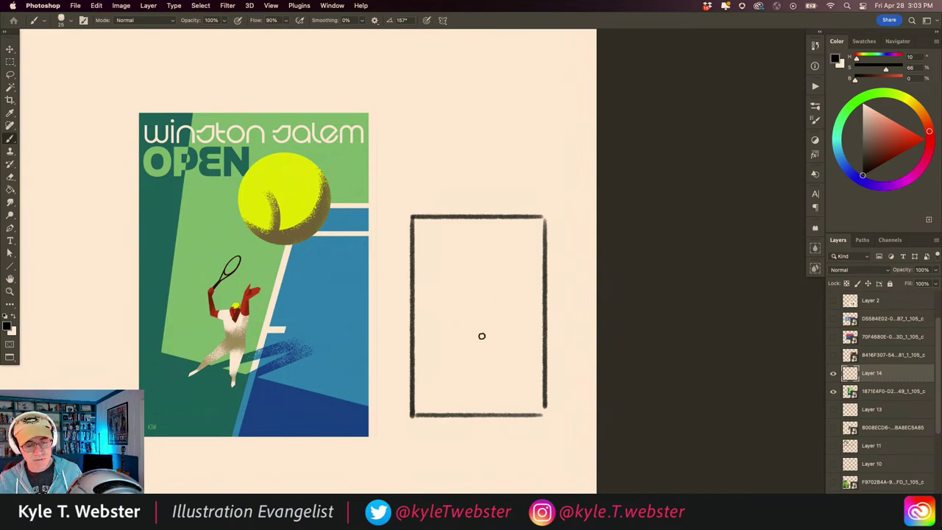
pyautogui.moveTo(466, 395)
pyautogui.mouseDown()
pyautogui.moveTo(483, 363)
pyautogui.moveTo(468, 380)
pyautogui.moveTo(471, 349)
pyautogui.moveTo(450, 393)
pyautogui.mouseUp()
pyautogui.moveTo(467, 353)
pyautogui.mouseDown()
pyautogui.moveTo(447, 396)
pyautogui.moveTo(492, 397)
pyautogui.mouseUp()
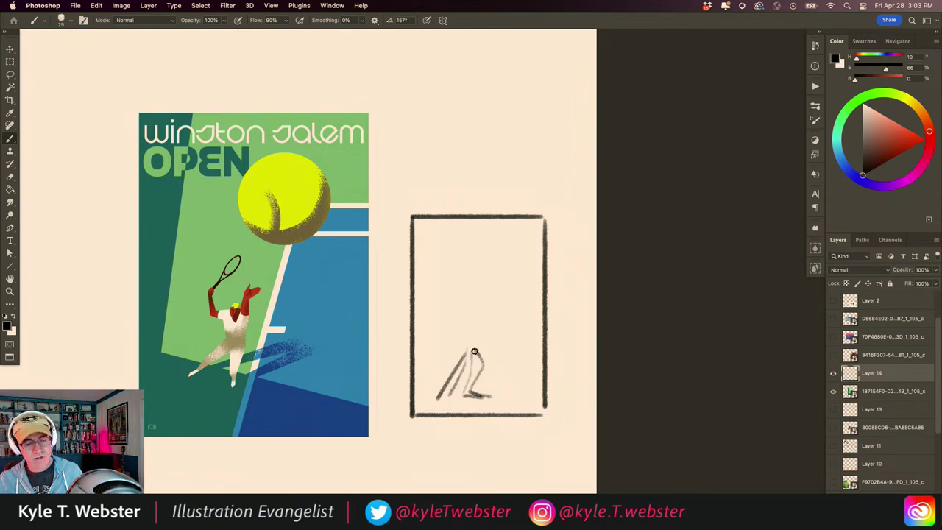
pyautogui.moveTo(470, 340)
pyautogui.mouseDown()
pyautogui.moveTo(472, 311)
pyautogui.moveTo(456, 339)
pyautogui.mouseUp()
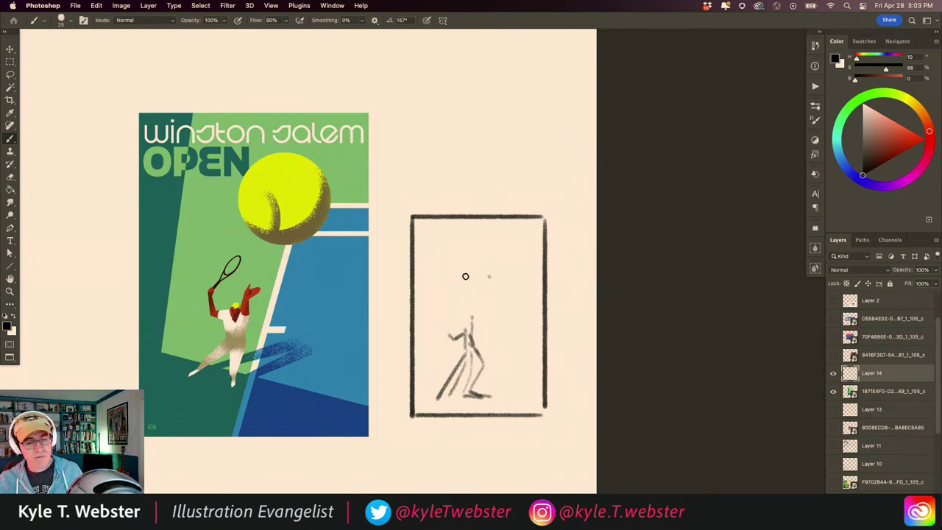
pyautogui.moveTo(464, 396)
pyautogui.mouseDown()
pyautogui.moveTo(440, 398)
pyautogui.moveTo(475, 389)
pyautogui.moveTo(468, 386)
pyautogui.moveTo(482, 355)
pyautogui.moveTo(462, 391)
pyautogui.moveTo(470, 356)
pyautogui.moveTo(439, 390)
pyautogui.moveTo(465, 340)
pyautogui.moveTo(475, 344)
pyautogui.moveTo(468, 332)
pyautogui.moveTo(459, 339)
pyautogui.moveTo(443, 330)
pyautogui.moveTo(471, 332)
pyautogui.moveTo(465, 310)
pyautogui.mouseUp()
pyautogui.click(490, 276)
pyautogui.moveTo(542, 319)
pyautogui.mouseDown()
pyautogui.moveTo(459, 349)
pyautogui.moveTo(418, 344)
pyautogui.mouseUp()
# Add a stadium arc across the frame and dot crowd marks around the figure.
pyautogui.moveTo(416, 260)
pyautogui.mouseDown()
pyautogui.moveTo(443, 292)
pyautogui.moveTo(497, 294)
pyautogui.moveTo(542, 238)
pyautogui.mouseUp()
pyautogui.moveTo(530, 290)
pyautogui.mouseDown()
pyautogui.moveTo(532, 279)
pyautogui.moveTo(513, 300)
pyautogui.mouseUp()
pyautogui.click(532, 293)
pyautogui.click(504, 314)
pyautogui.click(514, 293)
pyautogui.click(446, 310)
pyautogui.click(427, 296)
pyautogui.click(433, 318)
pyautogui.click(446, 323)
# Add court lines and hatching, a ball near the top with sky dots, then zoom out.
pyautogui.moveTo(543, 363); pyautogui.dragTo(413, 375)
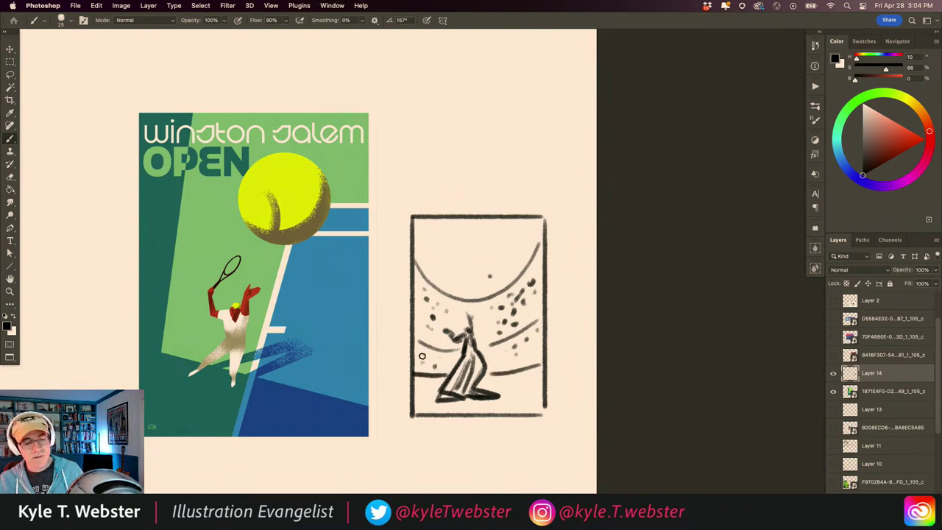
pyautogui.moveTo(538, 357)
pyautogui.mouseDown()
pyautogui.moveTo(498, 370)
pyautogui.moveTo(539, 359)
pyautogui.moveTo(534, 369)
pyautogui.moveTo(491, 386)
pyautogui.mouseUp()
pyautogui.moveTo(549, 378)
pyautogui.mouseDown()
pyautogui.moveTo(430, 393)
pyautogui.moveTo(443, 390)
pyautogui.moveTo(412, 385)
pyautogui.mouseUp()
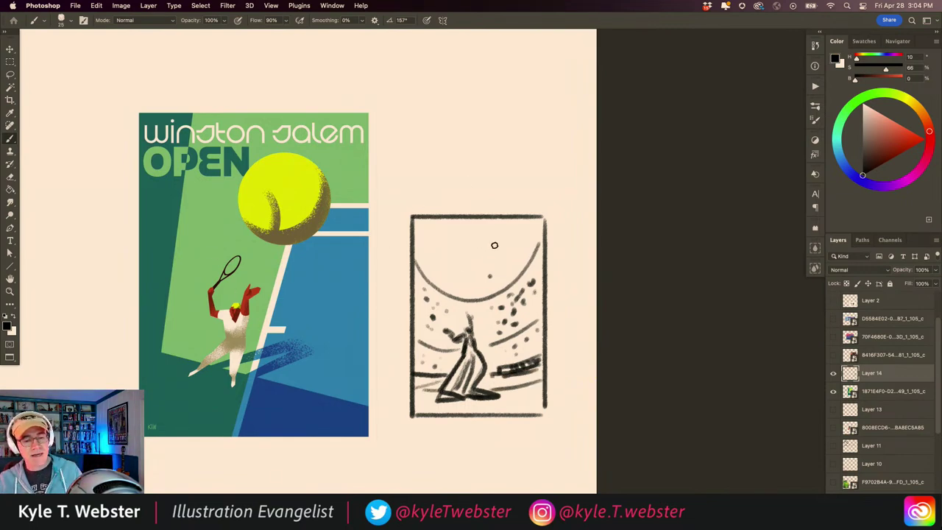
pyautogui.moveTo(456, 243); pyautogui.dragTo(453, 251)
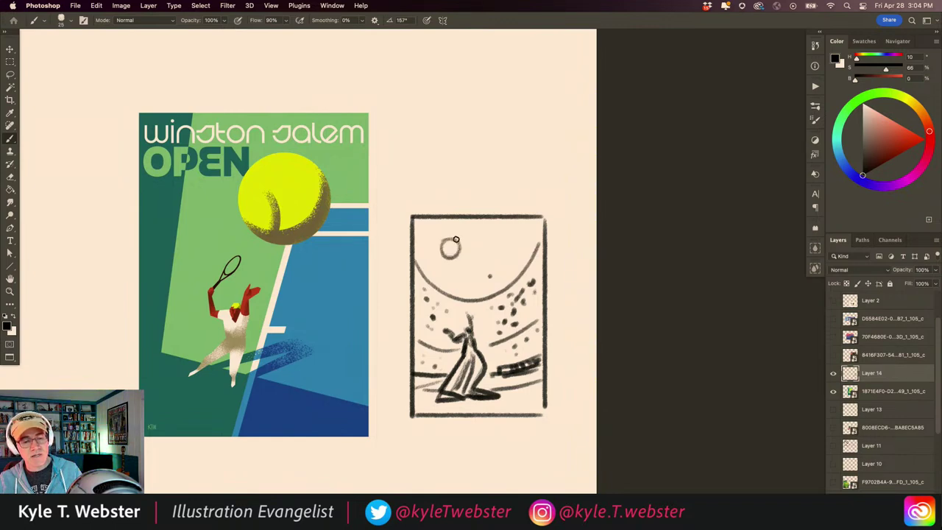
pyautogui.click(485, 247)
pyautogui.click(473, 243)
pyautogui.click(516, 239)
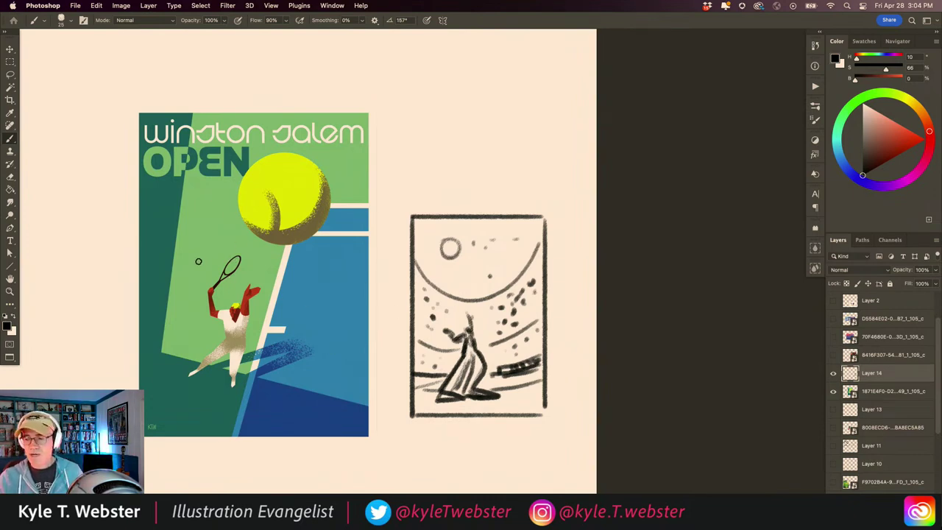
pyautogui.hscroll(-5, 252, 358)
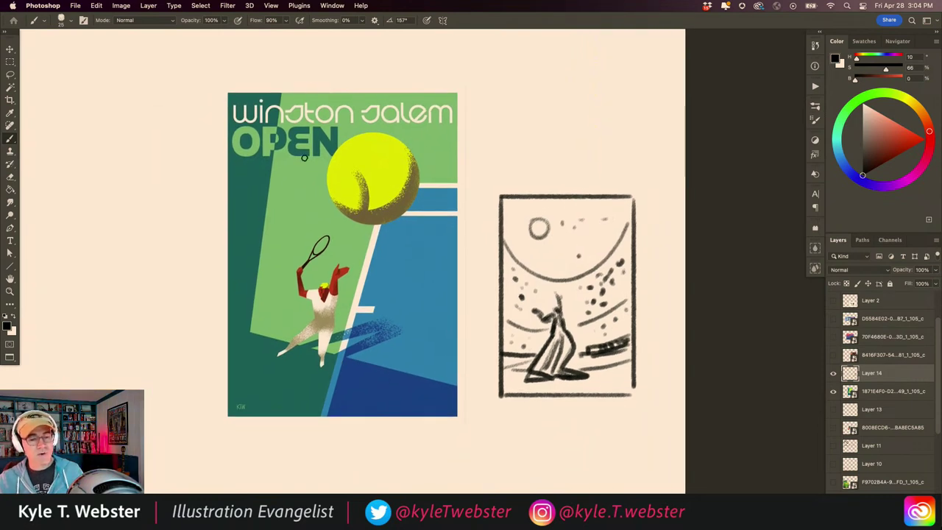
pyautogui.press('super+minus')
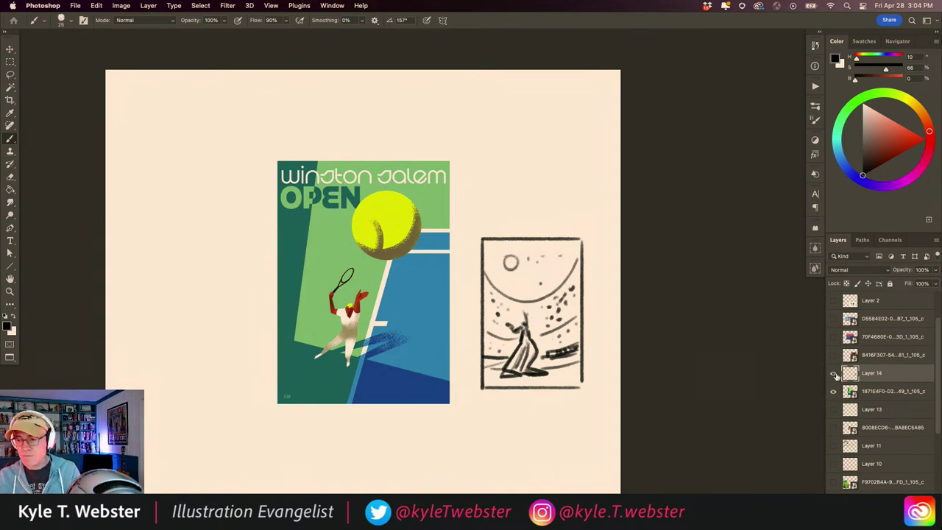
# Hide the first sketch and redraw the thumbnail: player figure, ball dot, ground and court lines.
pyautogui.click(834, 373)
pyautogui.moveTo(299, 394)
pyautogui.mouseDown()
pyautogui.moveTo(335, 354)
pyautogui.moveTo(288, 360)
pyautogui.moveTo(253, 421)
pyautogui.mouseUp()
pyautogui.moveTo(540, 285)
pyautogui.mouseDown()
pyautogui.moveTo(456, 288)
pyautogui.moveTo(458, 390)
pyautogui.moveTo(480, 423)
pyautogui.moveTo(542, 412)
pyautogui.moveTo(543, 285)
pyautogui.mouseUp()
pyautogui.press('super+equal')
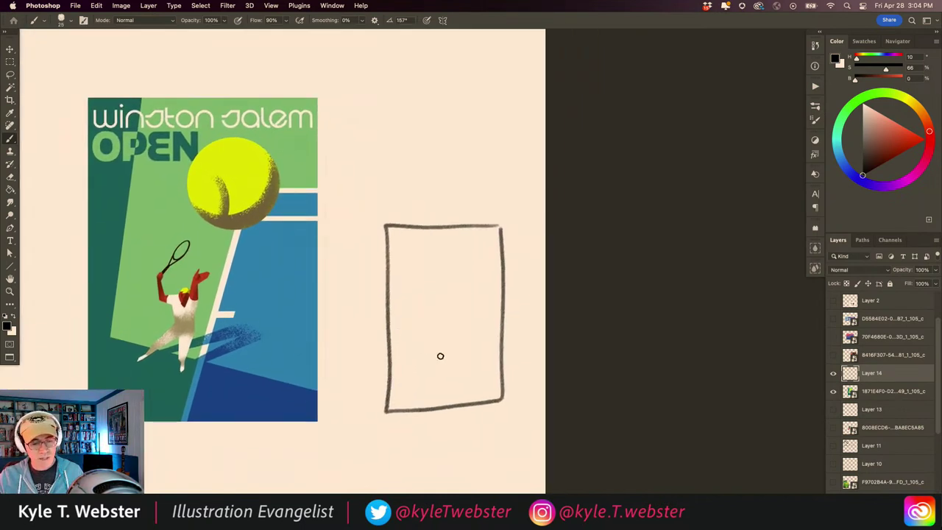
pyautogui.moveTo(442, 333)
pyautogui.mouseDown()
pyautogui.moveTo(450, 368)
pyautogui.moveTo(436, 367)
pyautogui.moveTo(434, 385)
pyautogui.moveTo(444, 386)
pyautogui.moveTo(426, 354)
pyautogui.mouseUp()
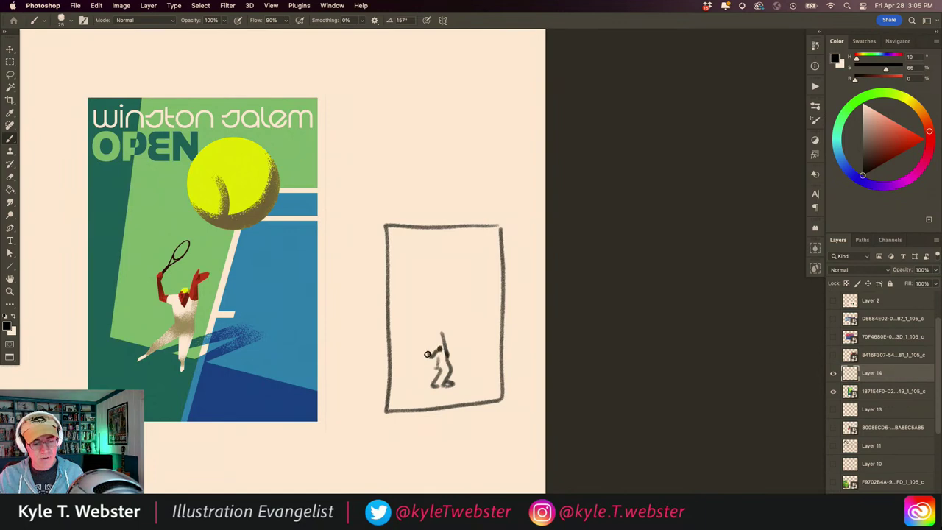
pyautogui.moveTo(500, 382); pyautogui.dragTo(387, 382)
pyautogui.click(448, 298)
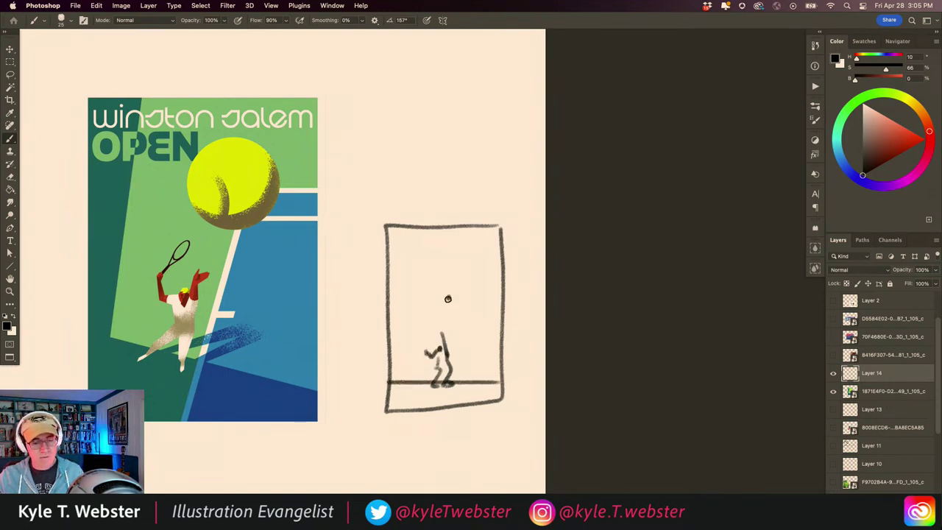
pyautogui.moveTo(500, 360); pyautogui.dragTo(394, 361)
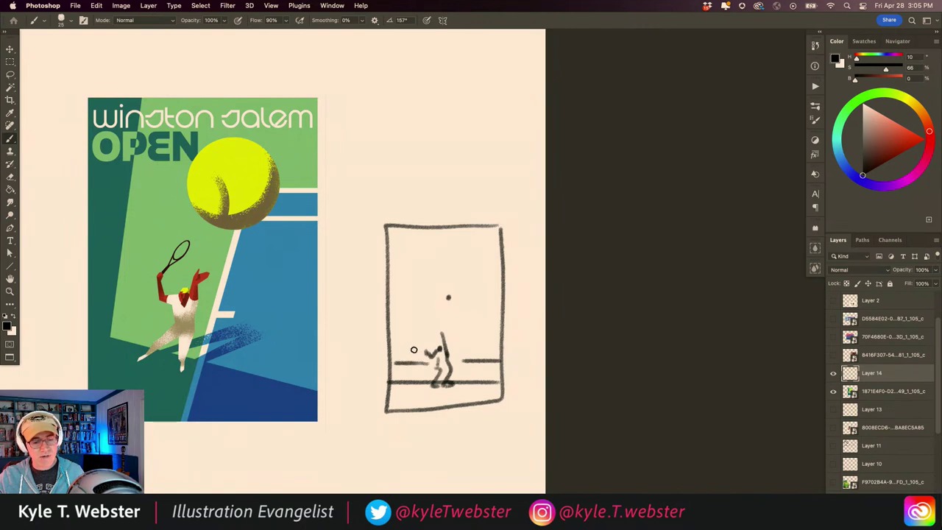
pyautogui.moveTo(494, 319); pyautogui.dragTo(390, 318)
pyautogui.moveTo(494, 261)
pyautogui.mouseDown()
pyautogui.moveTo(433, 263)
pyautogui.moveTo(447, 244)
pyautogui.moveTo(492, 242)
pyautogui.mouseUp()
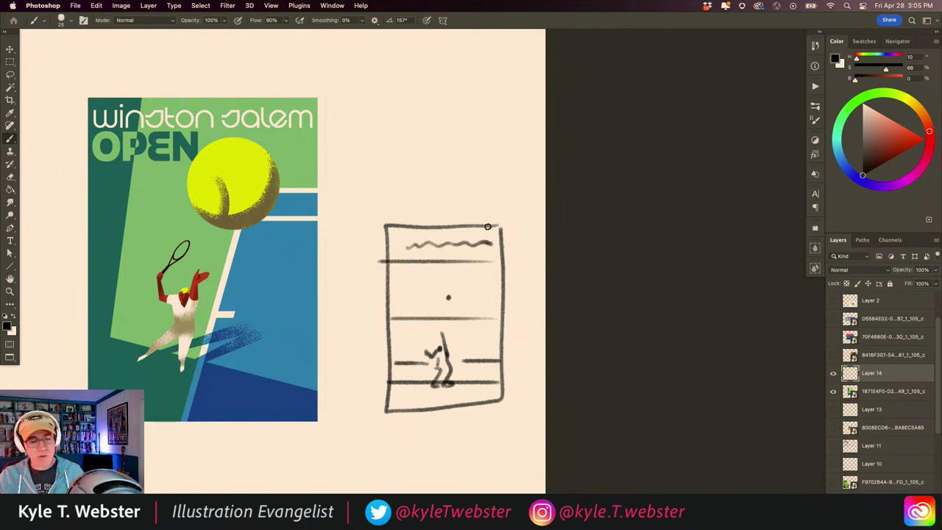
pyautogui.press('super+0')
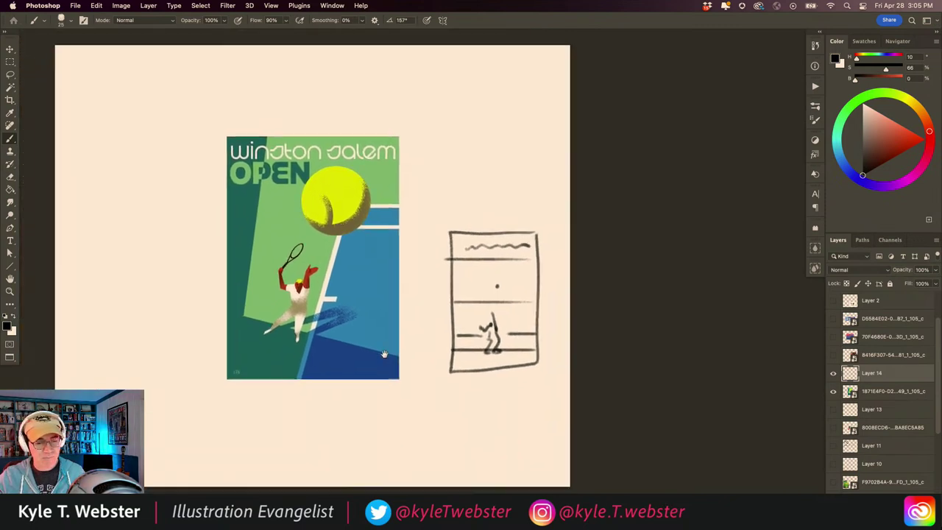
# Hide the sketch and tennis poster, show the skater illustration and shift it left.
pyautogui.click(832, 376)
pyautogui.click(833, 392)
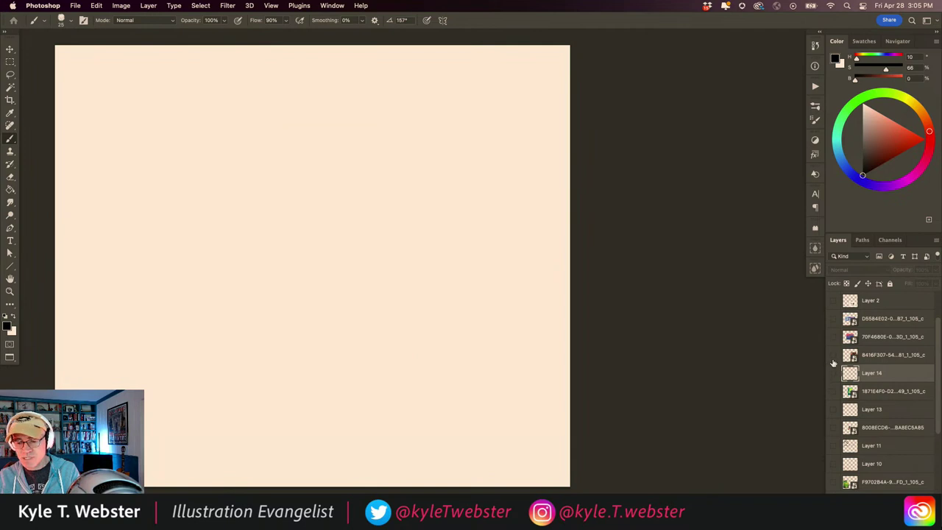
pyautogui.click(832, 355)
pyautogui.press('v')
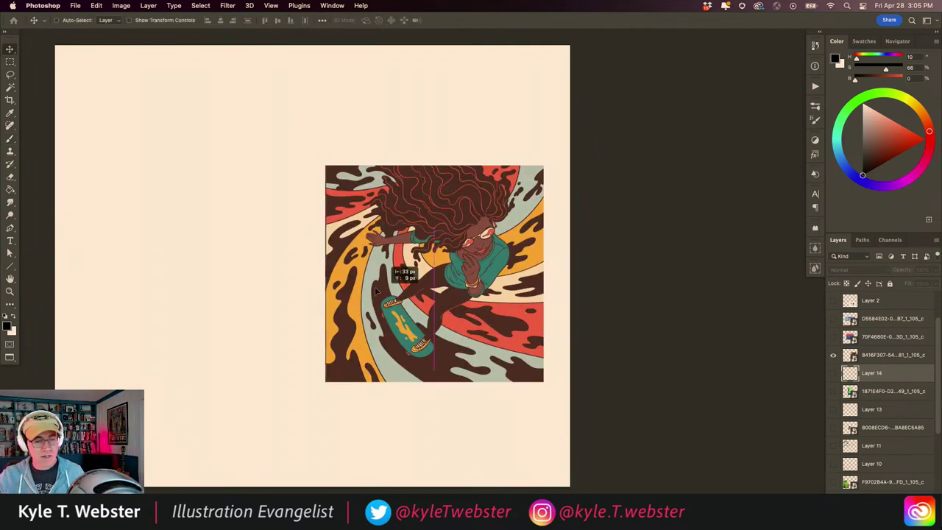
pyautogui.click(848, 356)
pyautogui.moveTo(400, 289); pyautogui.dragTo(320, 290)
pyautogui.press('super+equal')
pyautogui.press('super+equal')
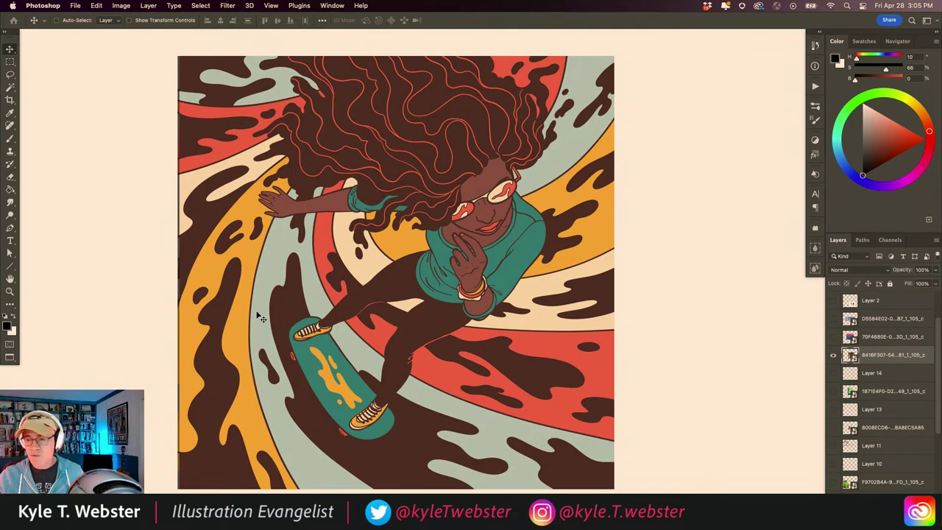
# Hide the skater illustration and show the floating-platforms illustration instead.
pyautogui.press('b')
pyautogui.hscroll(-1, 277, 281)
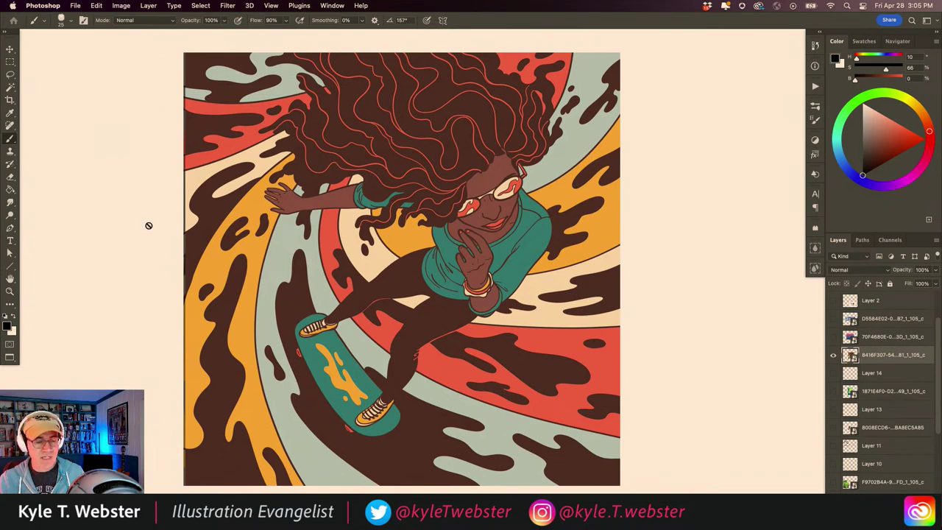
pyautogui.press('super+minus')
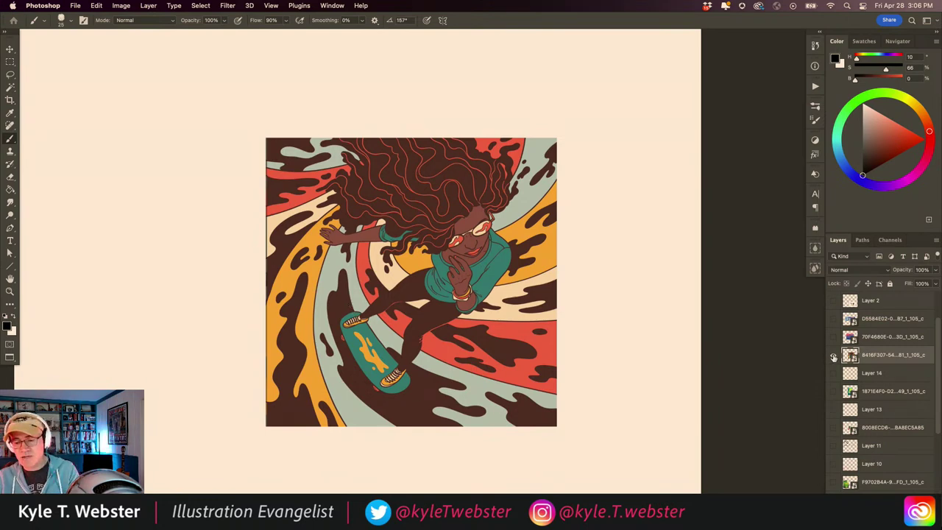
pyautogui.click(833, 356)
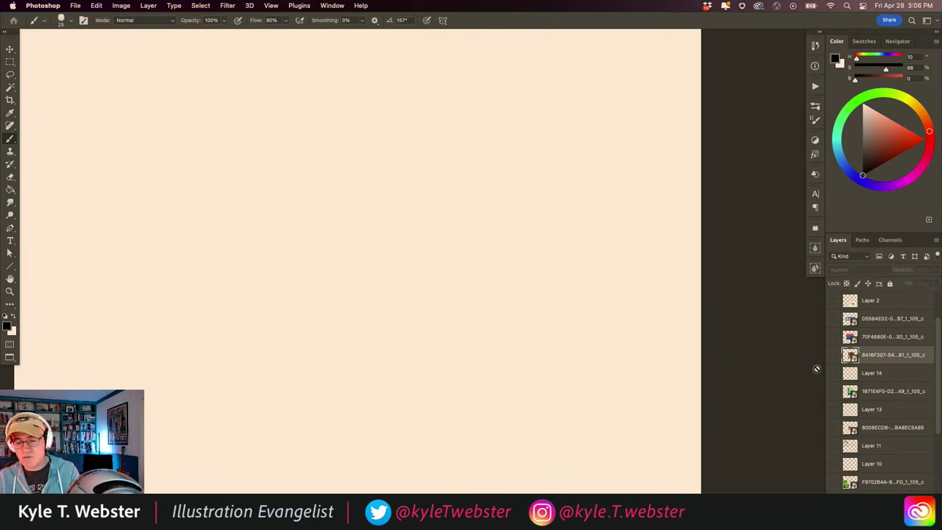
pyautogui.click(832, 322)
pyautogui.scroll(3, 263, 341)
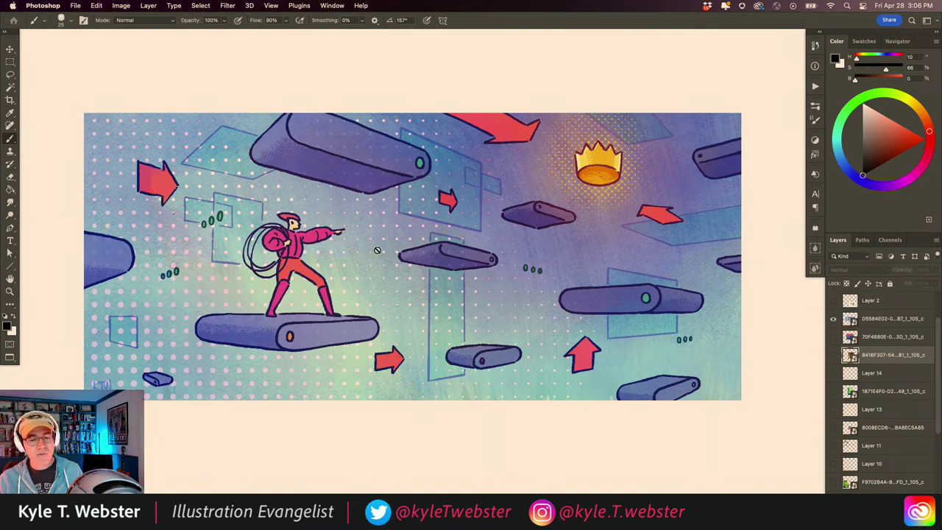
# Zoom out to leave blank space below the platforms art and dismiss the hidden-layer warning.
pyautogui.moveTo(391, 287); pyautogui.dragTo(382, 297)
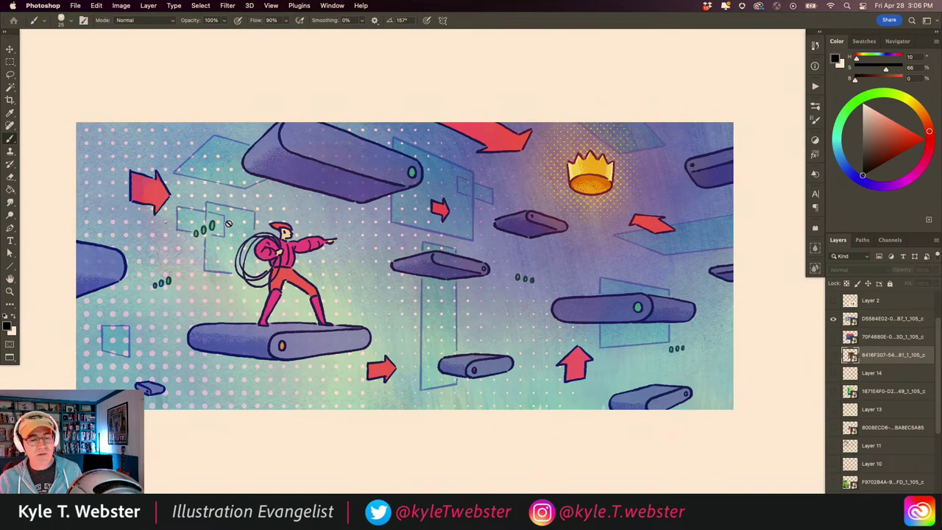
pyautogui.moveTo(271, 361); pyautogui.dragTo(344, 262)
pyautogui.scroll(-1, 309, 320)
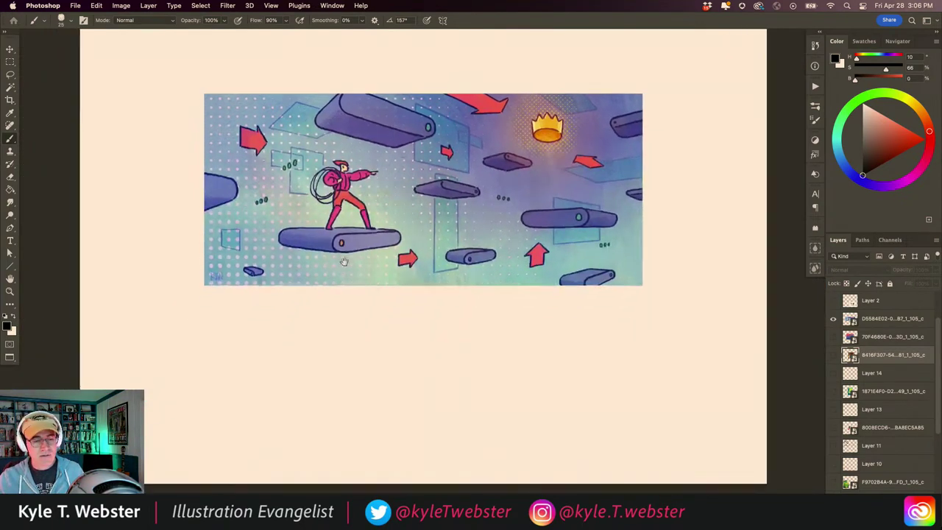
pyautogui.click(515, 317)
pyautogui.click(463, 206)
# On a new layer, draw a sketch box and fill it with platform dashes.
pyautogui.press('alt+shift+super+n')
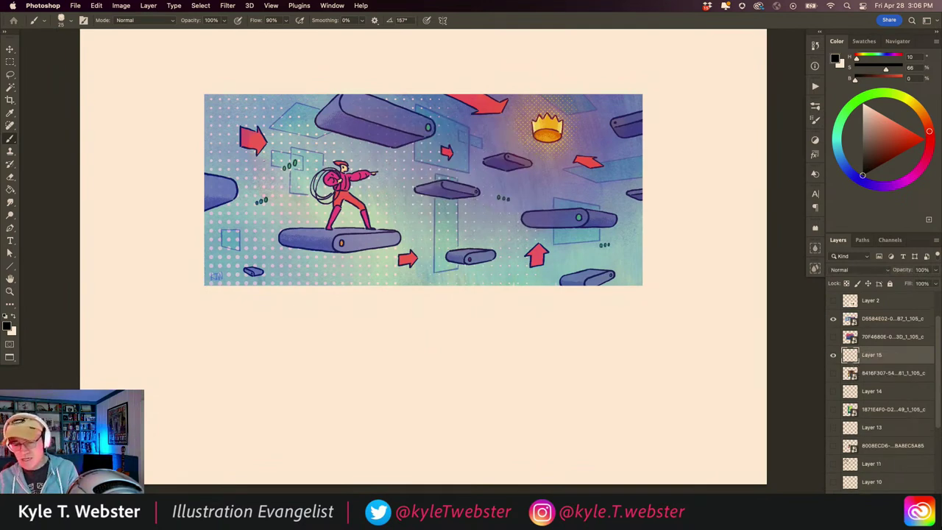
pyautogui.moveTo(497, 321)
pyautogui.mouseDown()
pyautogui.moveTo(276, 326)
pyautogui.moveTo(278, 342)
pyautogui.moveTo(492, 383)
pyautogui.moveTo(422, 406)
pyautogui.moveTo(281, 405)
pyautogui.mouseUp()
pyautogui.moveTo(480, 345)
pyautogui.mouseDown()
pyautogui.moveTo(461, 345)
pyautogui.moveTo(434, 370)
pyautogui.mouseUp()
pyautogui.moveTo(424, 339); pyautogui.dragTo(400, 340)
pyautogui.moveTo(419, 389)
pyautogui.mouseDown()
pyautogui.moveTo(402, 389)
pyautogui.moveTo(345, 345)
pyautogui.mouseUp()
pyautogui.moveTo(344, 391)
pyautogui.mouseDown()
pyautogui.moveTo(317, 391)
pyautogui.moveTo(306, 376)
pyautogui.mouseUp()
pyautogui.moveTo(308, 334); pyautogui.dragTo(292, 334)
pyautogui.scroll(1, 300, 374)
# Sketch the small figure, circle it, and add long horizontal lines across the thumbnail.
pyautogui.moveTo(329, 373)
pyautogui.mouseDown()
pyautogui.moveTo(317, 360)
pyautogui.moveTo(316, 371)
pyautogui.moveTo(323, 349)
pyautogui.moveTo(333, 349)
pyautogui.moveTo(314, 357)
pyautogui.moveTo(317, 349)
pyautogui.moveTo(329, 374)
pyautogui.mouseUp()
pyautogui.moveTo(535, 314); pyautogui.dragTo(543, 314)
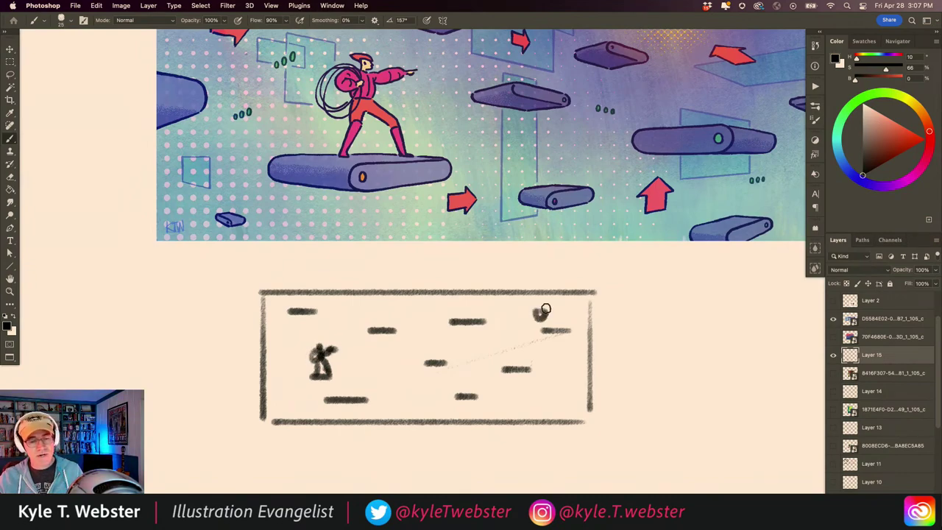
pyautogui.press('super+0')
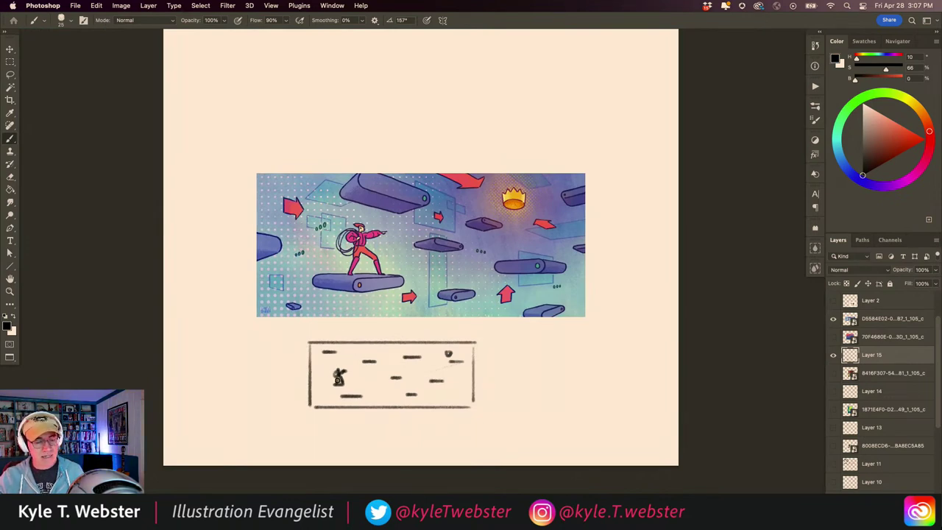
pyautogui.moveTo(339, 363)
pyautogui.mouseDown()
pyautogui.moveTo(449, 355)
pyautogui.moveTo(287, 370)
pyautogui.mouseUp()
pyautogui.moveTo(493, 387)
pyautogui.mouseDown()
pyautogui.moveTo(296, 388)
pyautogui.moveTo(288, 398)
pyautogui.mouseUp()
pyautogui.moveTo(474, 363)
pyautogui.mouseDown()
pyautogui.moveTo(292, 356)
pyautogui.moveTo(303, 403)
pyautogui.moveTo(478, 401)
pyautogui.mouseUp()
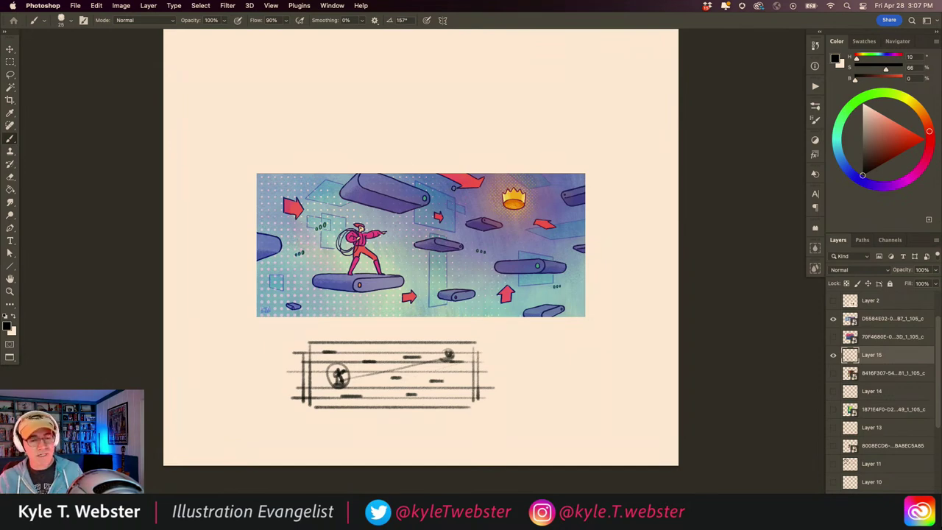
# Zoom in to compare the sketch with the illustration, then hide the sketch layer.
pyautogui.press('super+equal')
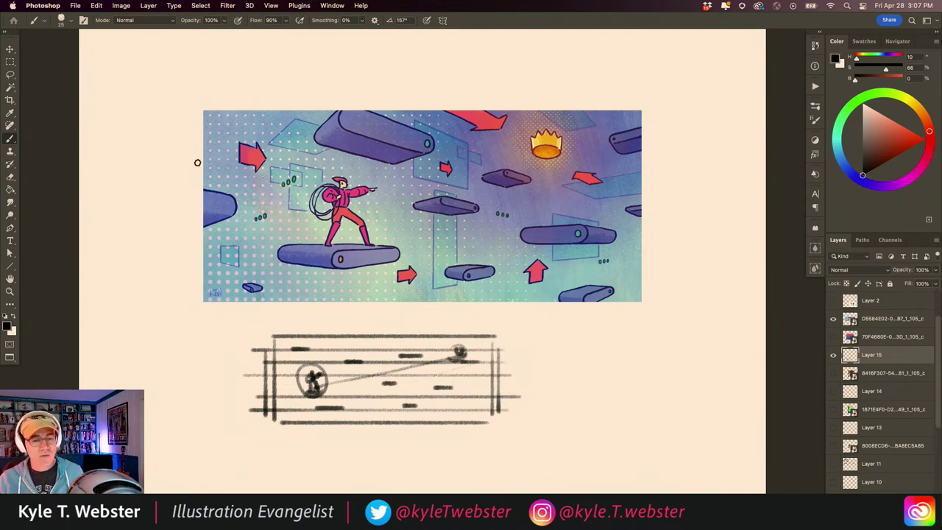
pyautogui.keyDown('super'); pyautogui.click(309, 257); pyautogui.keyUp('super')
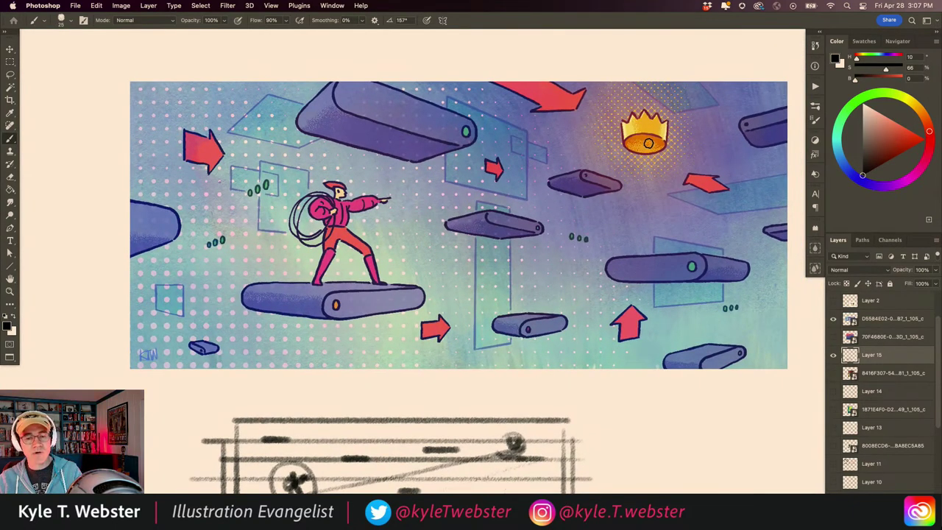
pyautogui.keyDown('alt'); pyautogui.click(266, 336); pyautogui.keyUp('alt')
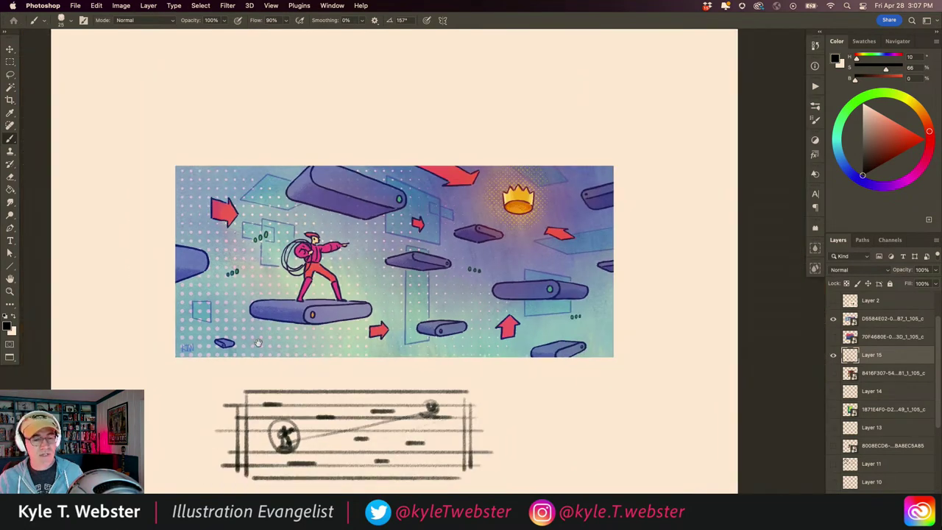
pyautogui.moveTo(248, 359); pyautogui.dragTo(282, 286)
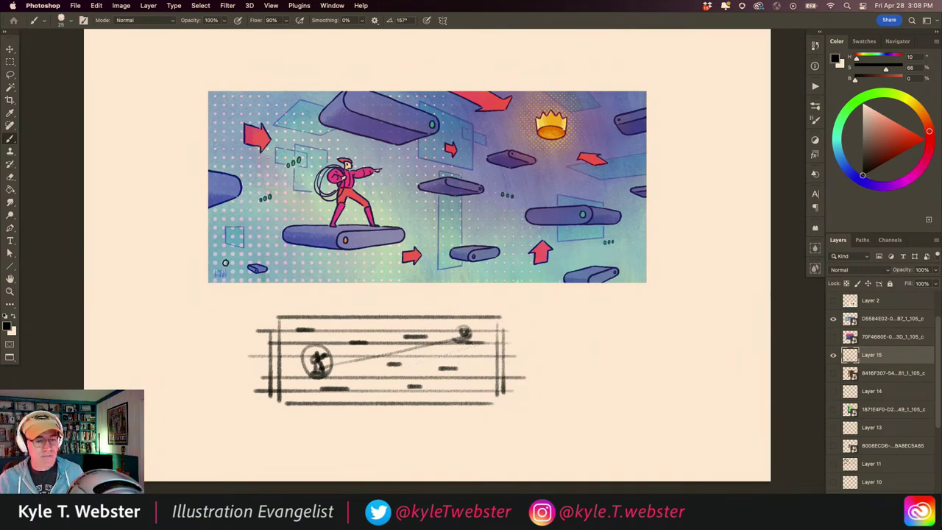
pyautogui.scroll(1, 238, 297)
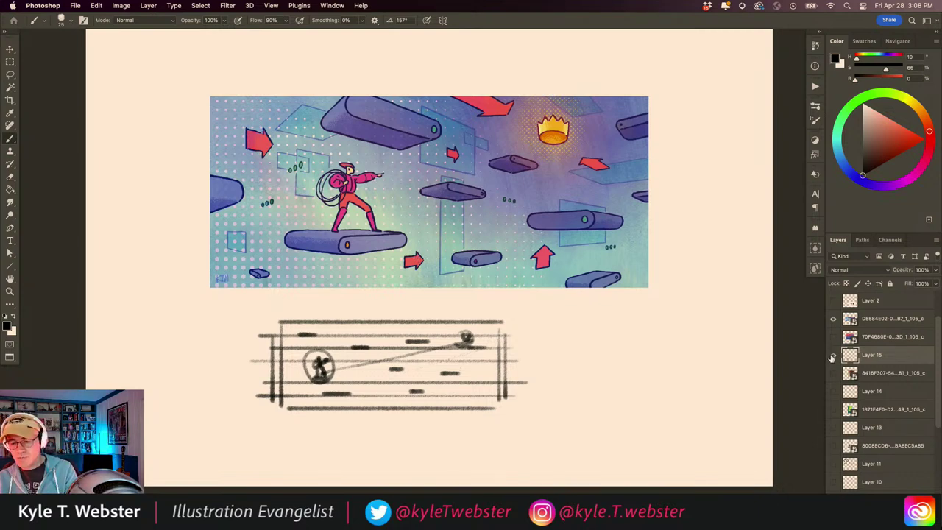
pyautogui.click(832, 355)
# View the platforms art without panels, then hide it and show the sea painting on Layer 6.
pyautogui.press('Tab')
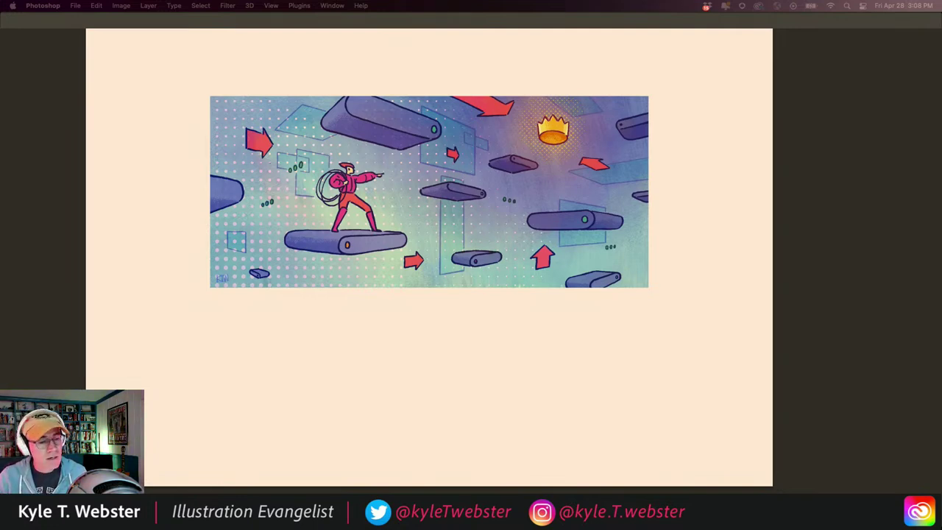
pyautogui.press('Tab')
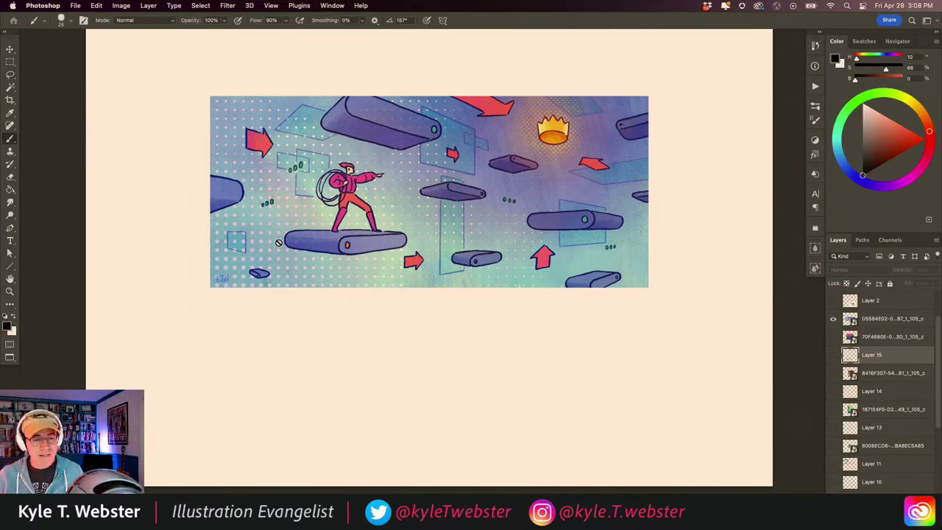
pyautogui.click(833, 318)
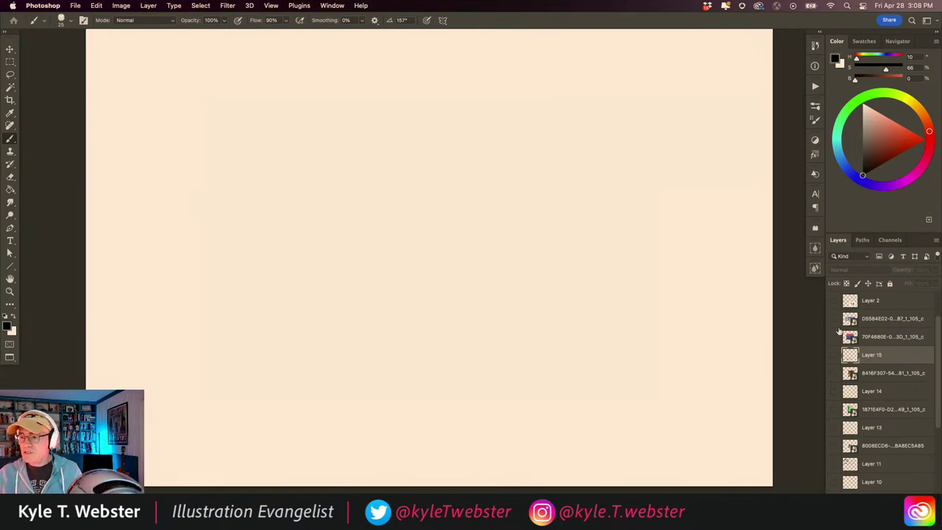
pyautogui.scroll(3, 842, 316)
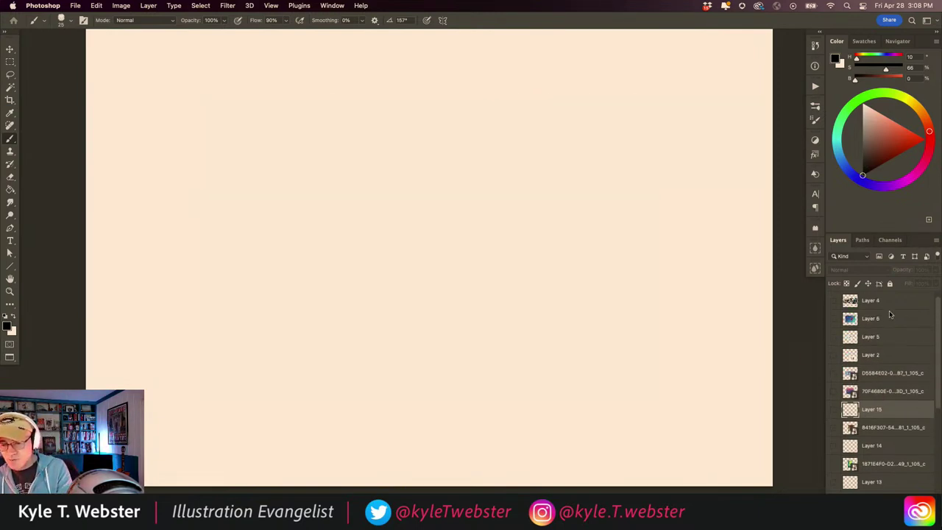
pyautogui.click(832, 322)
# Select Layer 6 and add a new empty layer above it.
pyautogui.scroll(2, 441, 346)
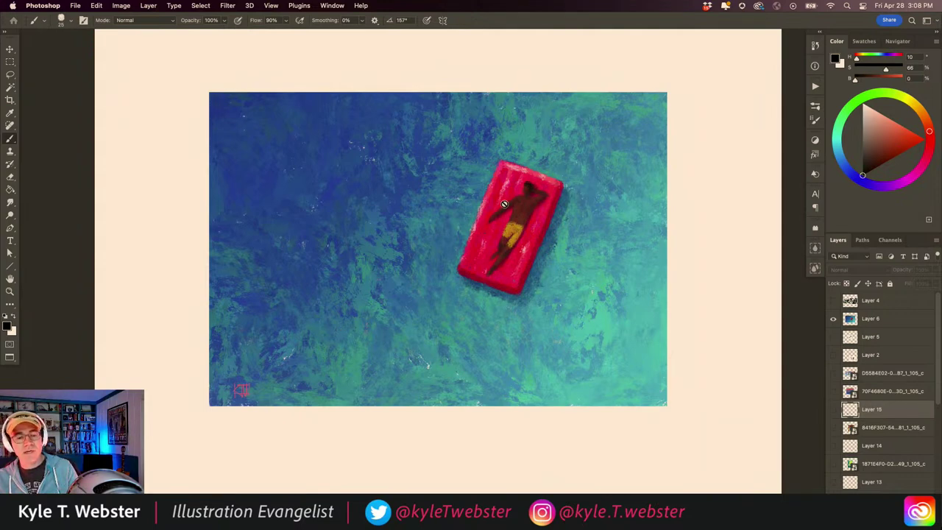
pyautogui.click(849, 322)
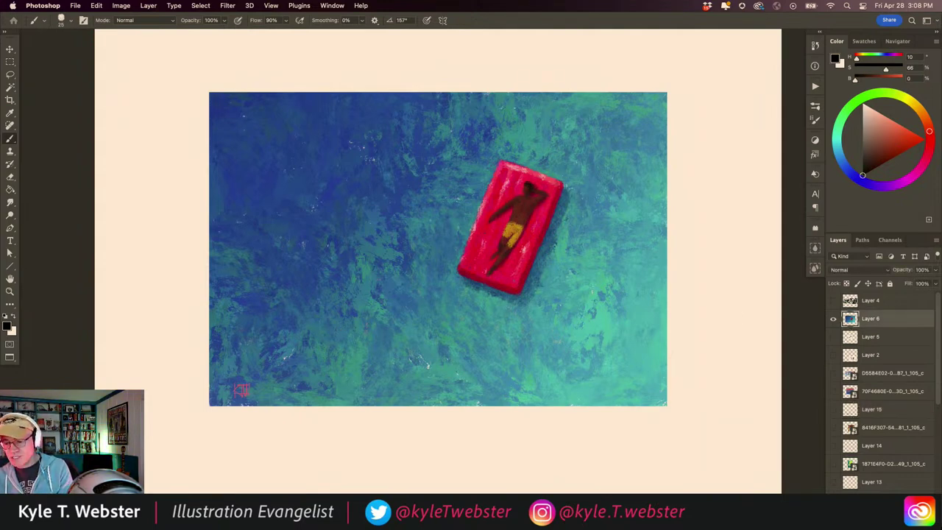
pyautogui.click(912, 504)
# Paint a dark border around the painting and a rule-of-thirds grid of two horizontal, two vertical lines.
pyautogui.moveTo(659, 101); pyautogui.dragTo(664, 391)
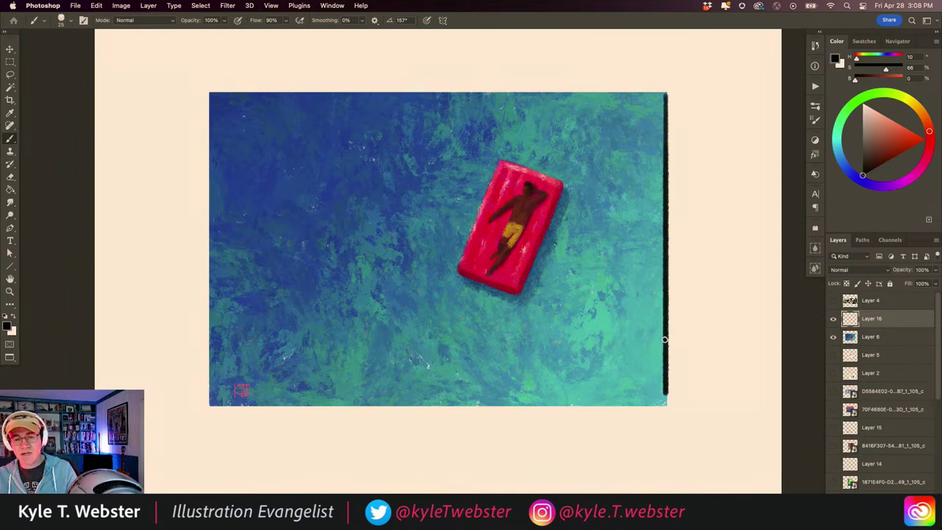
pyautogui.moveTo(665, 95)
pyautogui.mouseDown()
pyautogui.moveTo(214, 107)
pyautogui.moveTo(214, 94)
pyautogui.moveTo(227, 195)
pyautogui.moveTo(226, 401)
pyautogui.mouseUp()
pyautogui.moveTo(659, 401); pyautogui.dragTo(220, 405)
pyautogui.moveTo(663, 202)
pyautogui.mouseDown()
pyautogui.moveTo(495, 191)
pyautogui.moveTo(215, 200)
pyautogui.mouseUp()
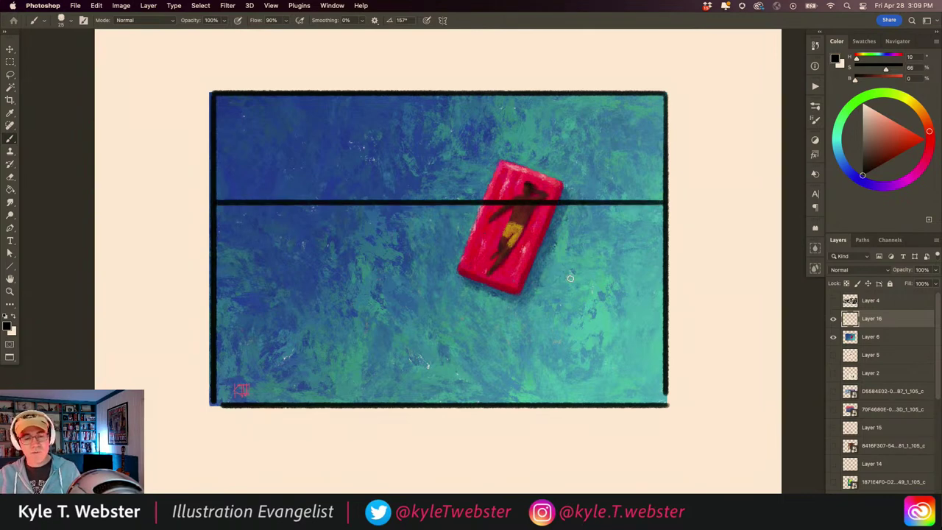
pyautogui.moveTo(659, 296)
pyautogui.mouseDown()
pyautogui.moveTo(333, 277)
pyautogui.moveTo(218, 295)
pyautogui.mouseUp()
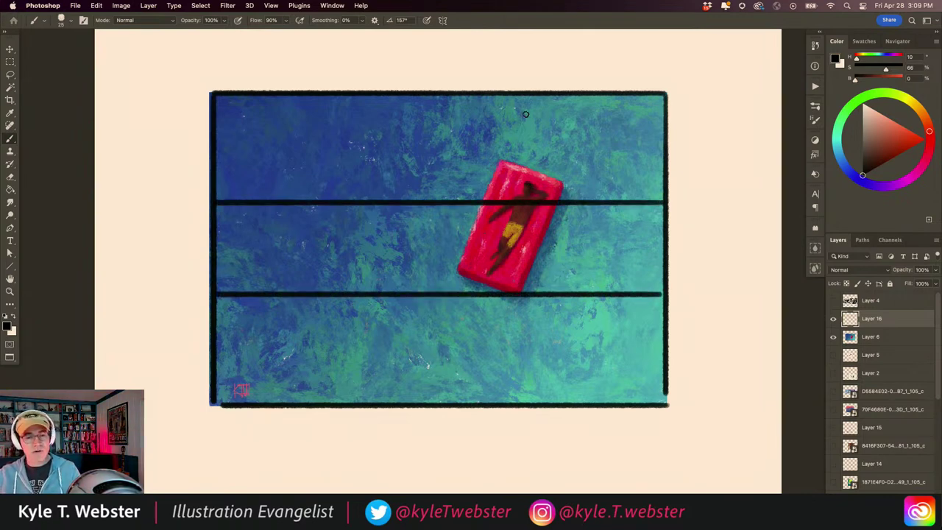
pyautogui.moveTo(531, 95); pyautogui.dragTo(531, 401)
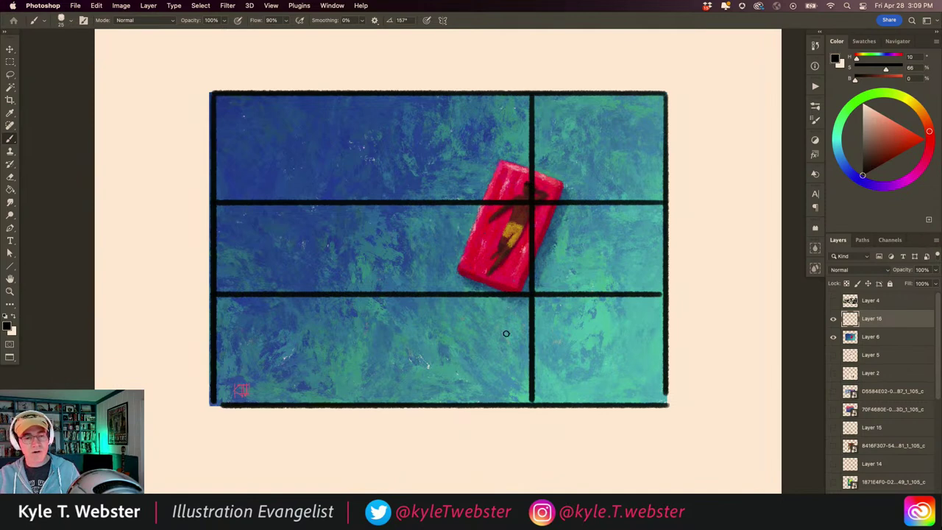
pyautogui.moveTo(377, 93)
pyautogui.mouseDown()
pyautogui.moveTo(376, 322)
pyautogui.moveTo(361, 401)
pyautogui.mouseUp()
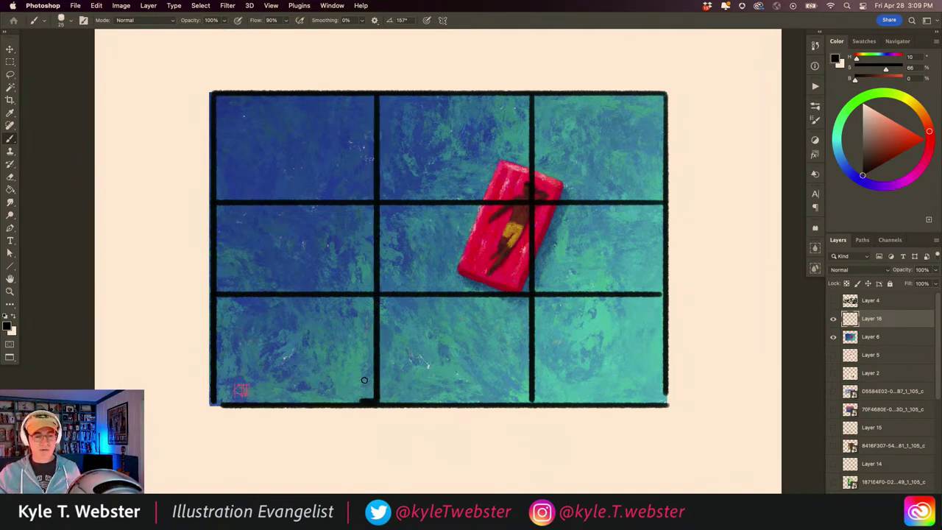
# Enlarge the brush, outline the red raft and blot the head, then hide the markup layer.
pyautogui.press(']')
pyautogui.press(']')
pyautogui.press(']')
pyautogui.press(']')
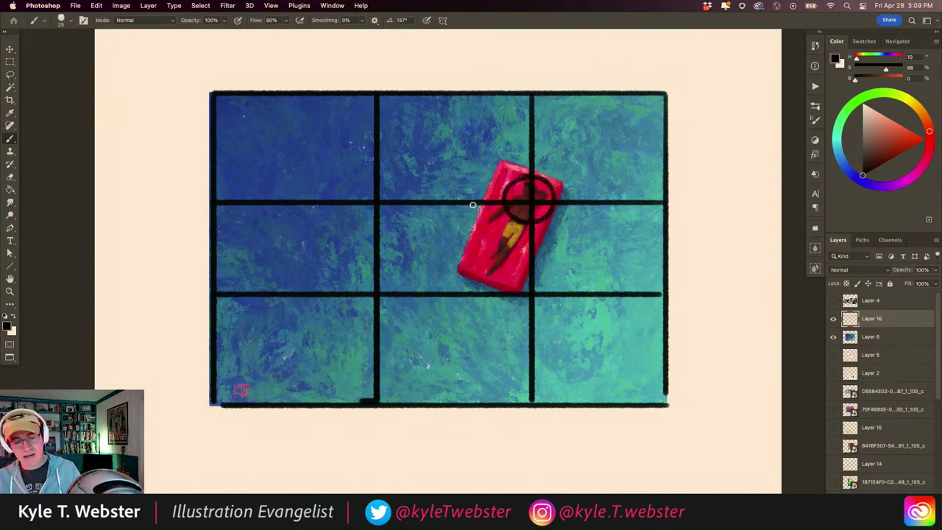
pyautogui.moveTo(563, 172)
pyautogui.mouseDown()
pyautogui.moveTo(494, 153)
pyautogui.moveTo(459, 267)
pyautogui.moveTo(478, 290)
pyautogui.moveTo(534, 273)
pyautogui.moveTo(561, 172)
pyautogui.mouseUp()
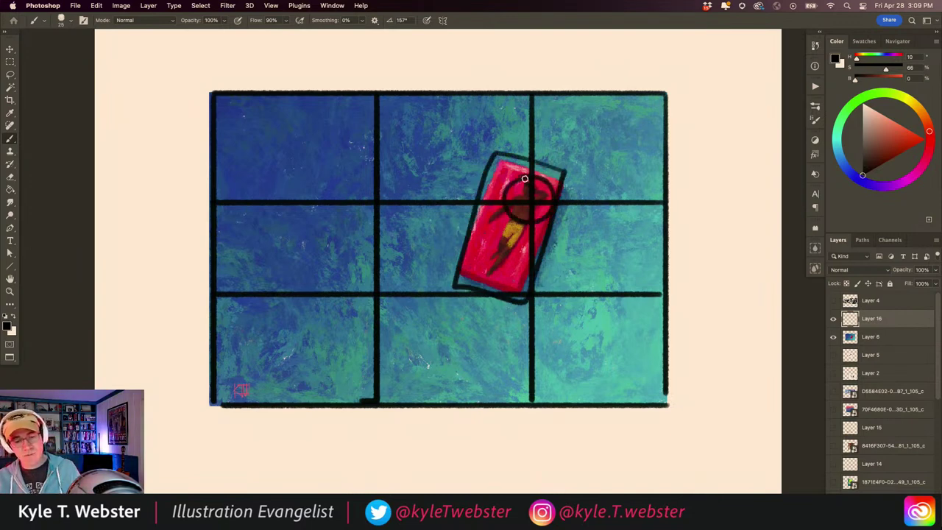
pyautogui.moveTo(533, 201); pyautogui.dragTo(525, 196)
pyautogui.click(832, 318)
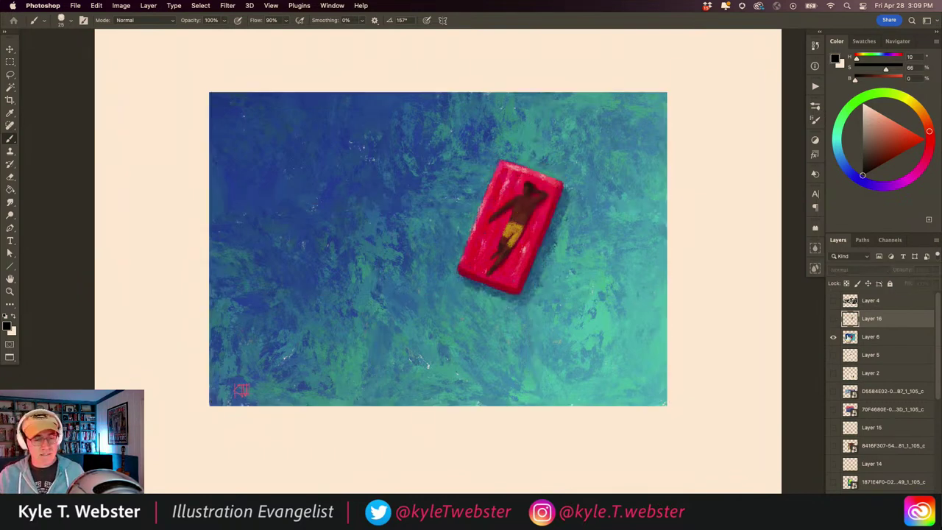
pyautogui.hscroll(-1, 287, 320)
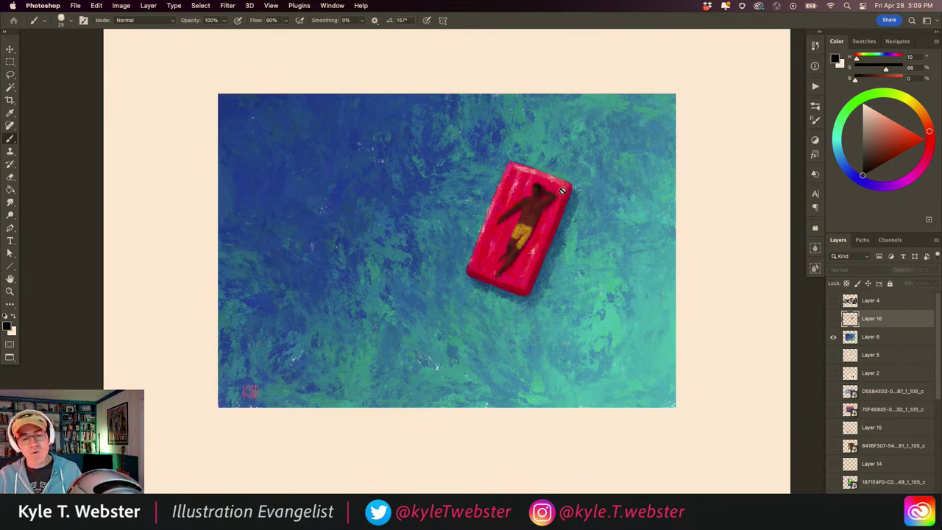
# Hide the Layer 6 raft painting and show the Layer 4 inked hero drawings.
pyautogui.click(833, 336)
pyautogui.click(832, 301)
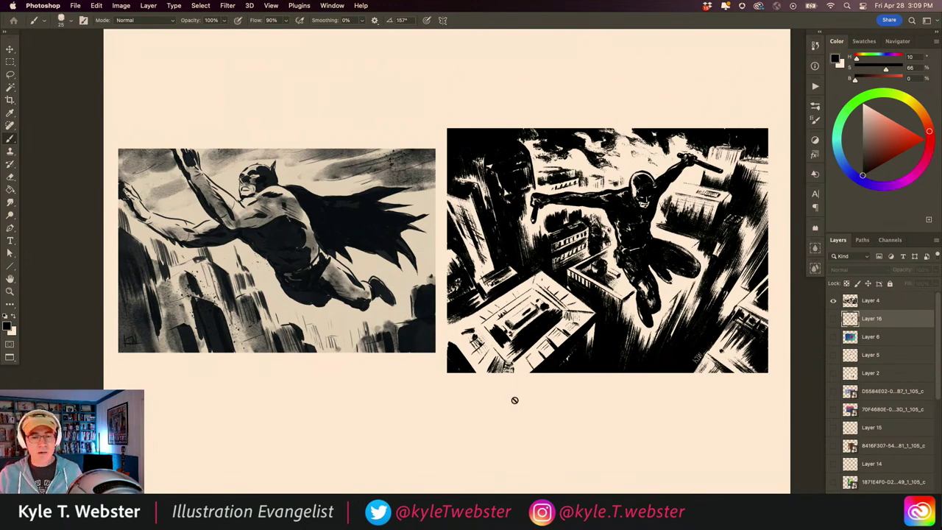
pyautogui.hscroll(3, 514, 400)
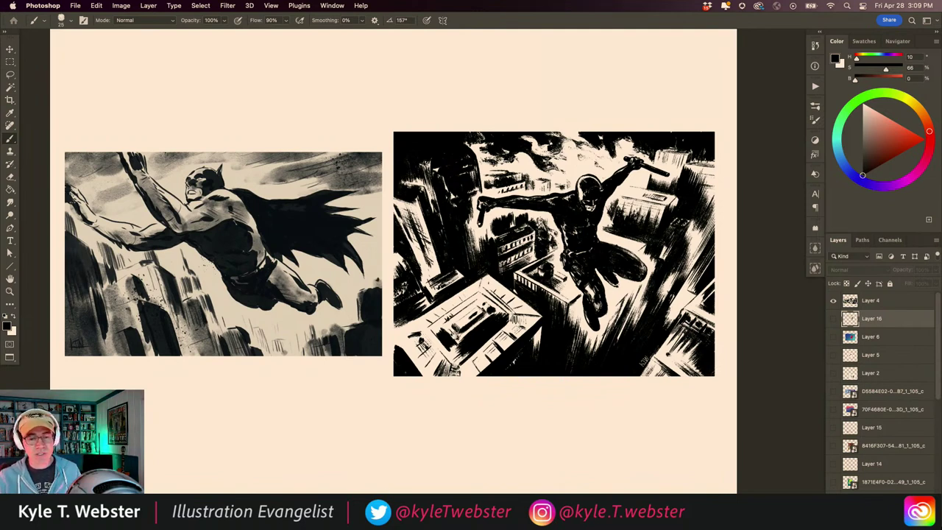
pyautogui.hscroll(-3, 537, 238)
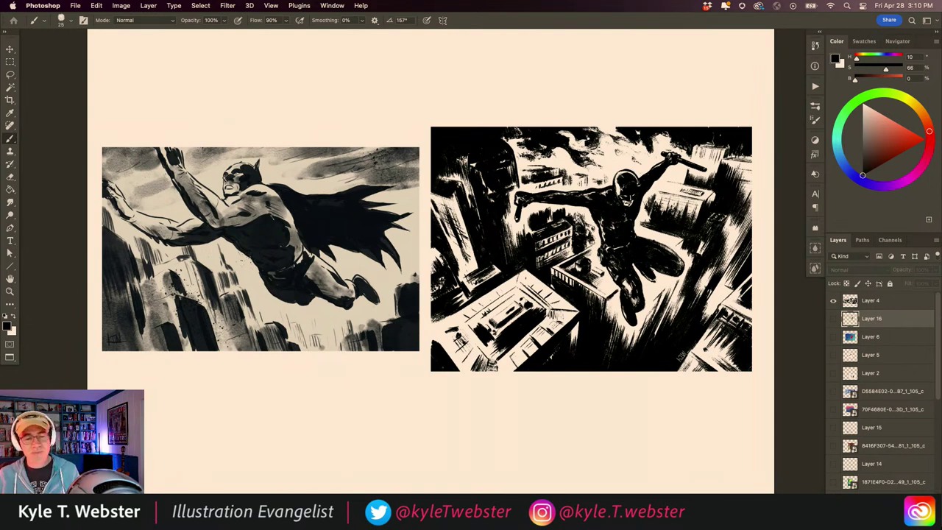
# Hide the inked hero drawings on Layer 4 and add a new empty layer above.
pyautogui.click(833, 300)
pyautogui.click(849, 300)
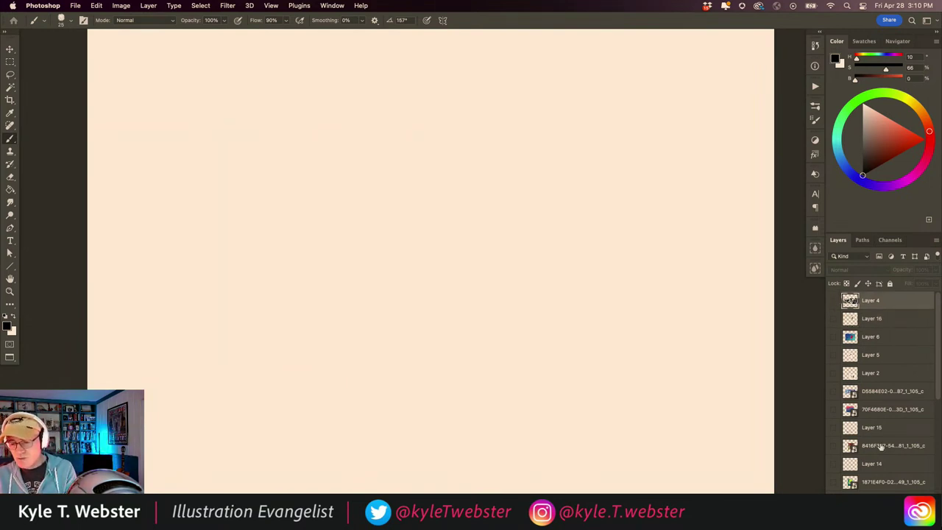
pyautogui.press('super+alt+shift+n')
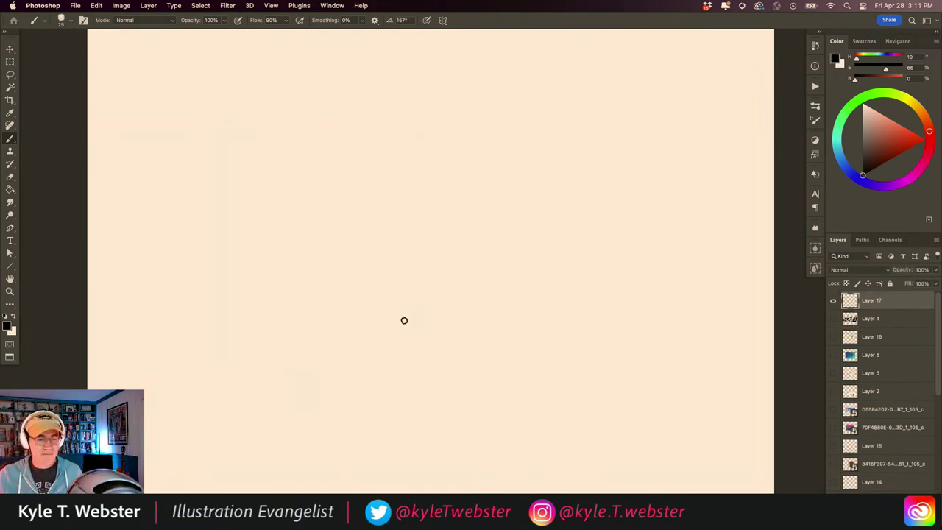
# Select the Ink JBM brush preset, try a test stroke, zoom out, then undo it.
pyautogui.click(815, 106)
pyautogui.click(699, 246)
pyautogui.click(787, 102)
pyautogui.moveTo(491, 168)
pyautogui.mouseDown()
pyautogui.moveTo(440, 316)
pyautogui.moveTo(438, 375)
pyautogui.moveTo(332, 351)
pyautogui.mouseUp()
pyautogui.press('super+minus')
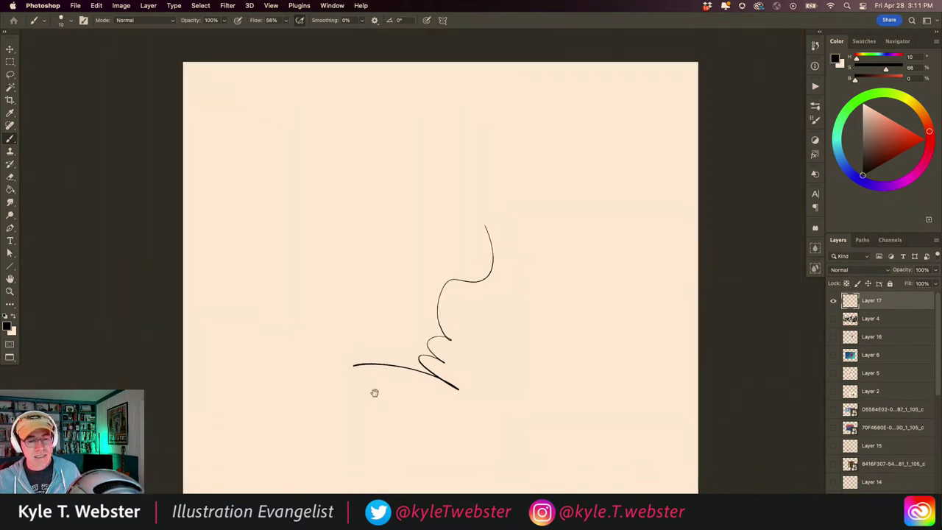
pyautogui.press('super+z')
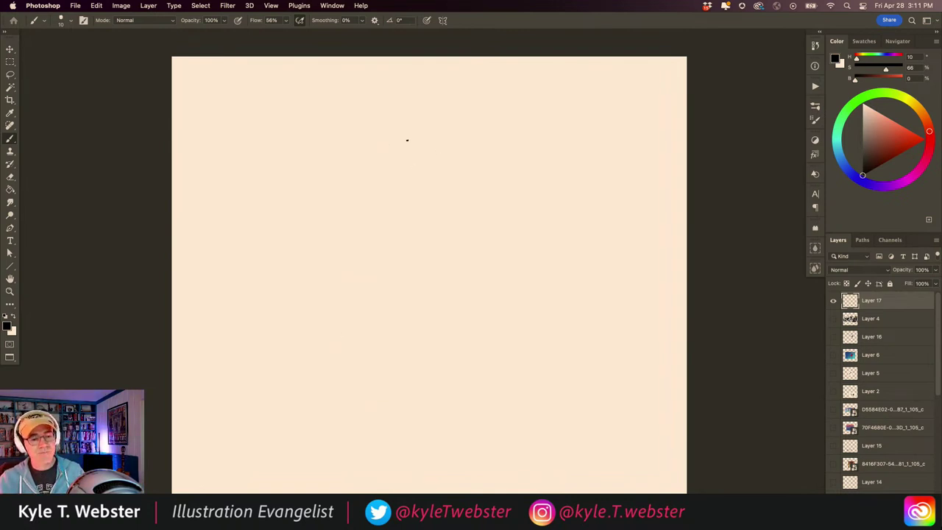
# Ink three panel rectangles: a top-left panel, a tall right panel, and a lower panel.
pyautogui.moveTo(404, 142)
pyautogui.mouseDown()
pyautogui.moveTo(263, 143)
pyautogui.moveTo(260, 252)
pyautogui.mouseUp()
pyautogui.moveTo(404, 145)
pyautogui.mouseDown()
pyautogui.moveTo(401, 250)
pyautogui.moveTo(319, 246)
pyautogui.moveTo(233, 262)
pyautogui.mouseUp()
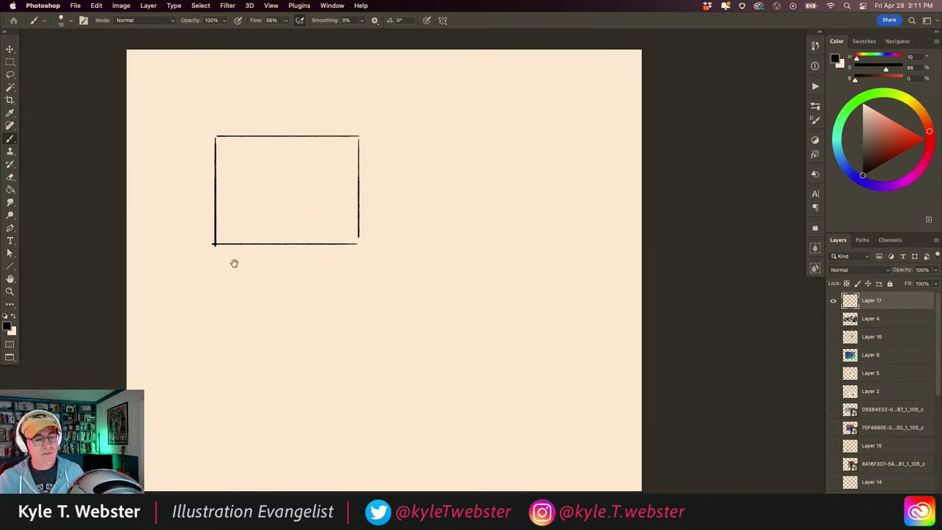
pyautogui.scroll(-1, 233, 263)
pyautogui.moveTo(505, 124)
pyautogui.mouseDown()
pyautogui.moveTo(402, 125)
pyautogui.moveTo(403, 326)
pyautogui.mouseUp()
pyautogui.moveTo(525, 125)
pyautogui.mouseDown()
pyautogui.moveTo(510, 312)
pyautogui.moveTo(405, 325)
pyautogui.mouseUp()
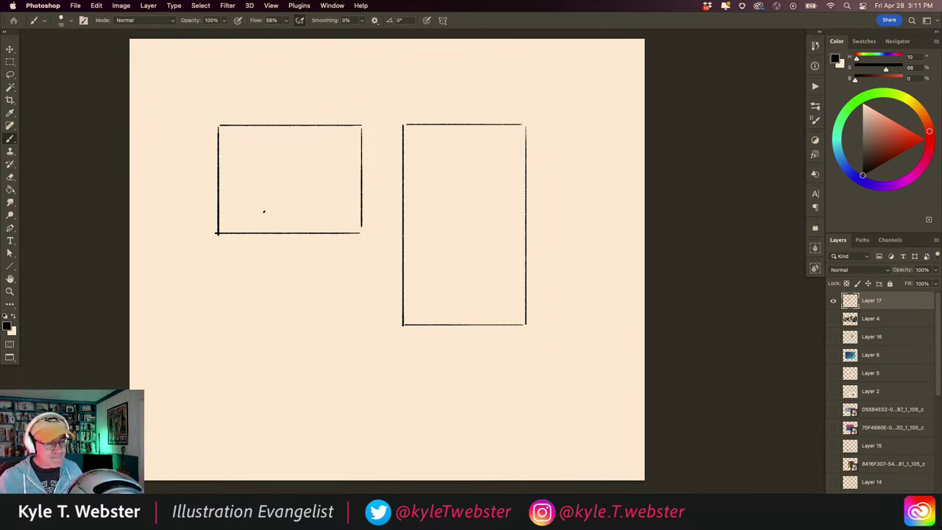
pyautogui.moveTo(358, 265)
pyautogui.mouseDown()
pyautogui.moveTo(232, 265)
pyautogui.moveTo(233, 389)
pyautogui.mouseUp()
pyautogui.moveTo(357, 269)
pyautogui.mouseDown()
pyautogui.moveTo(354, 389)
pyautogui.moveTo(228, 388)
pyautogui.mouseUp()
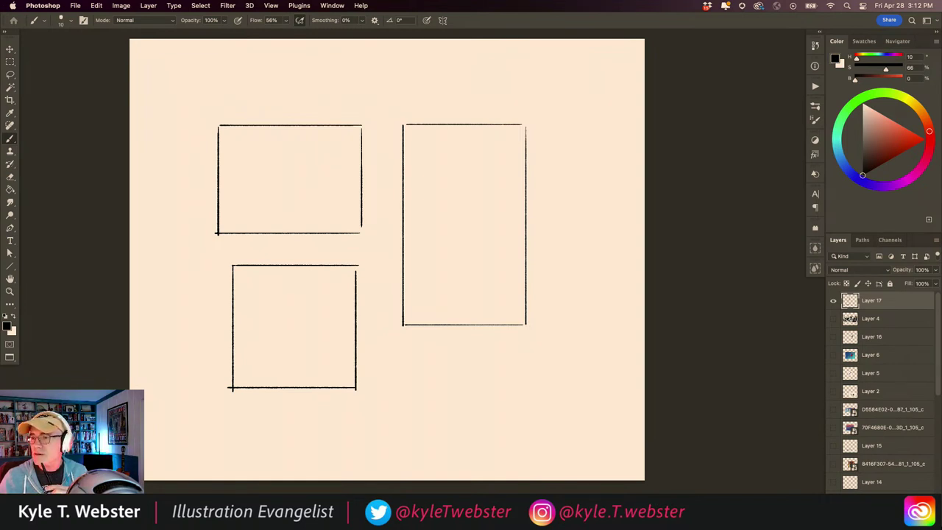
# Draw a diagonal arrow at the tall panel's corner and a double-headed vertical arrow beside it.
pyautogui.press('Tab')
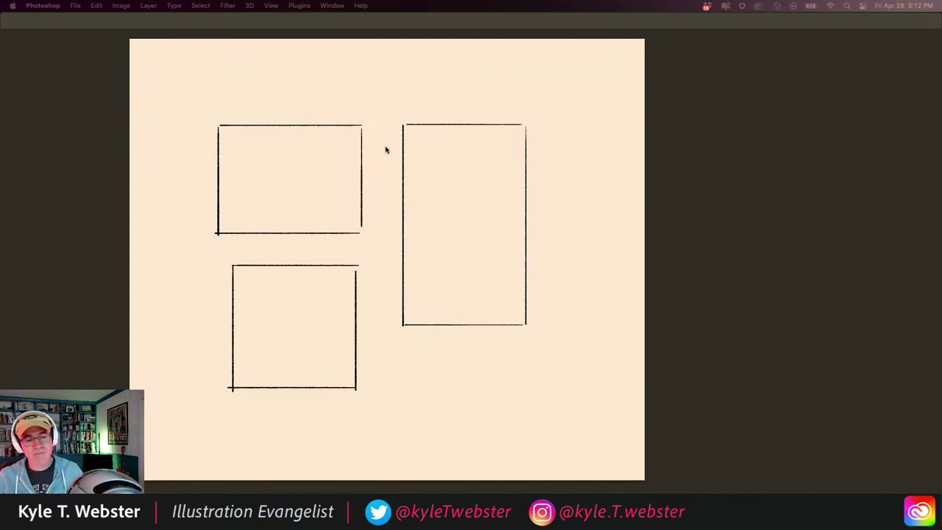
pyautogui.press('Tab')
pyautogui.moveTo(379, 93); pyautogui.dragTo(397, 119)
pyautogui.moveTo(392, 109); pyautogui.dragTo(397, 120)
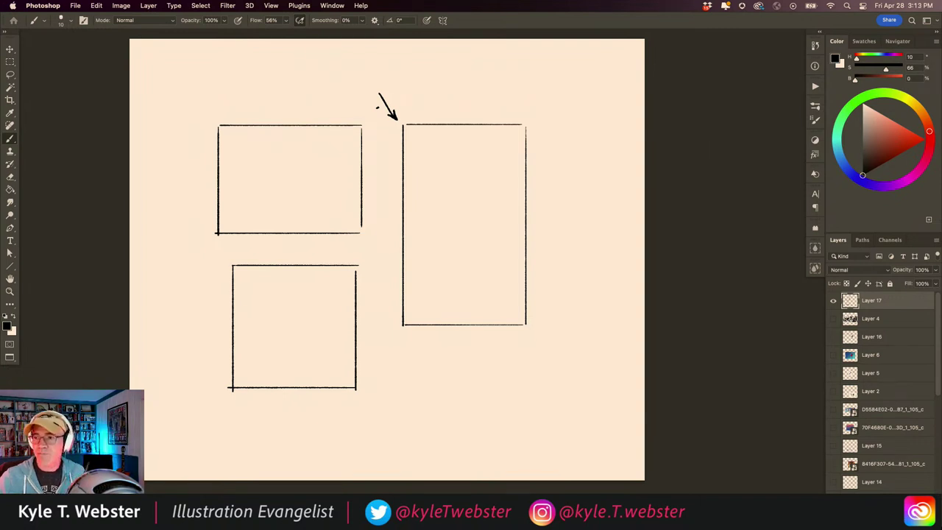
pyautogui.moveTo(387, 130)
pyautogui.mouseDown()
pyautogui.moveTo(387, 318)
pyautogui.moveTo(391, 310)
pyautogui.mouseUp()
pyautogui.moveTo(391, 137); pyautogui.dragTo(382, 137)
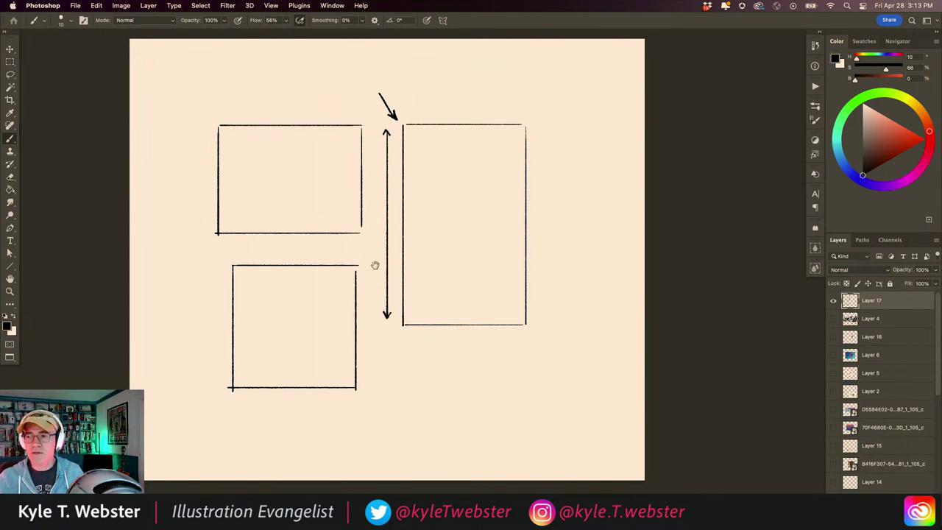
pyautogui.scroll(3, 375, 264)
pyautogui.moveTo(320, 294); pyautogui.dragTo(311, 300)
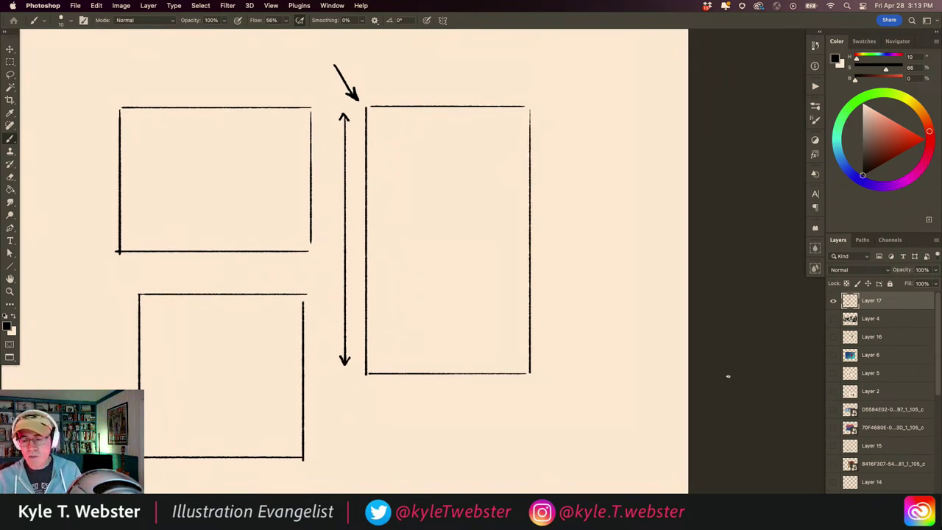
# On a new layer, draw the diving board in the tall panel with an end tick and bracket.
pyautogui.press('super+shift+alt+n')
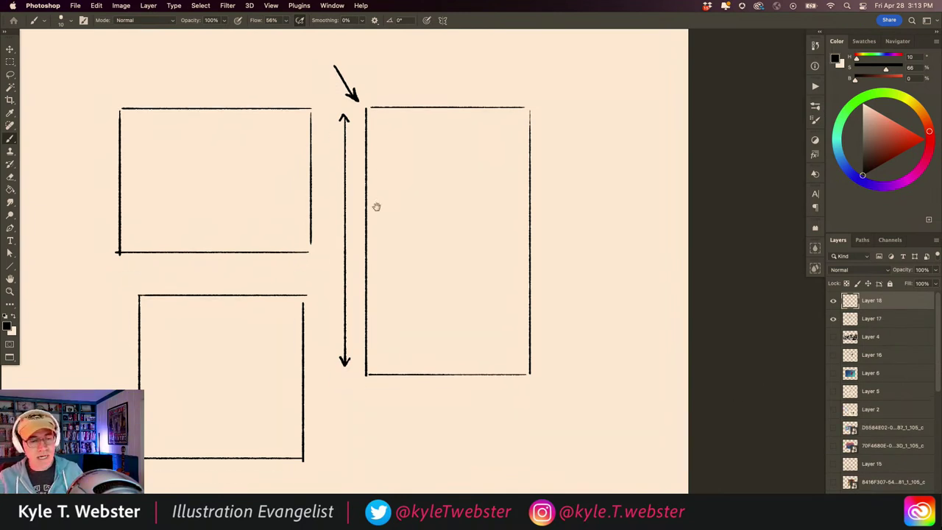
pyautogui.moveTo(379, 201); pyautogui.dragTo(370, 228)
pyautogui.keyDown('super'); pyautogui.click(383, 245); pyautogui.keyUp('super')
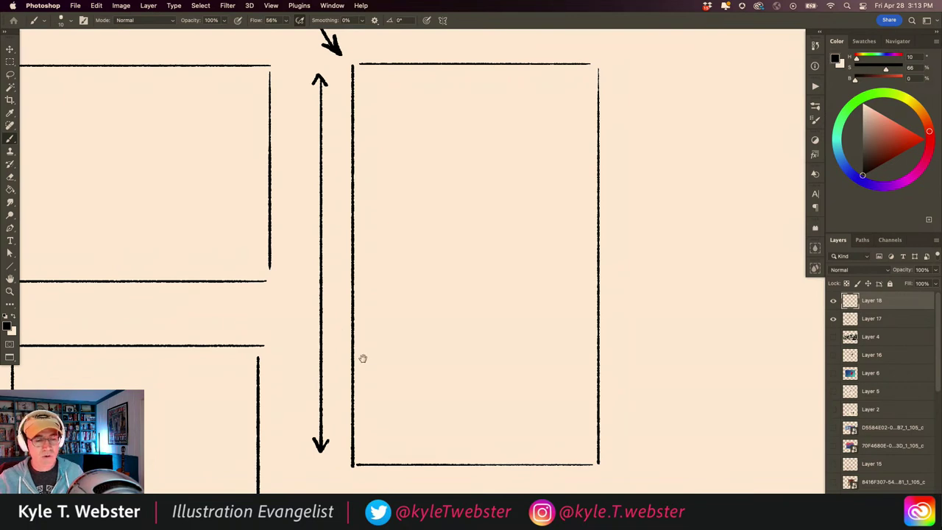
pyautogui.keyDown('alt'); pyautogui.click(399, 293); pyautogui.keyUp('alt')
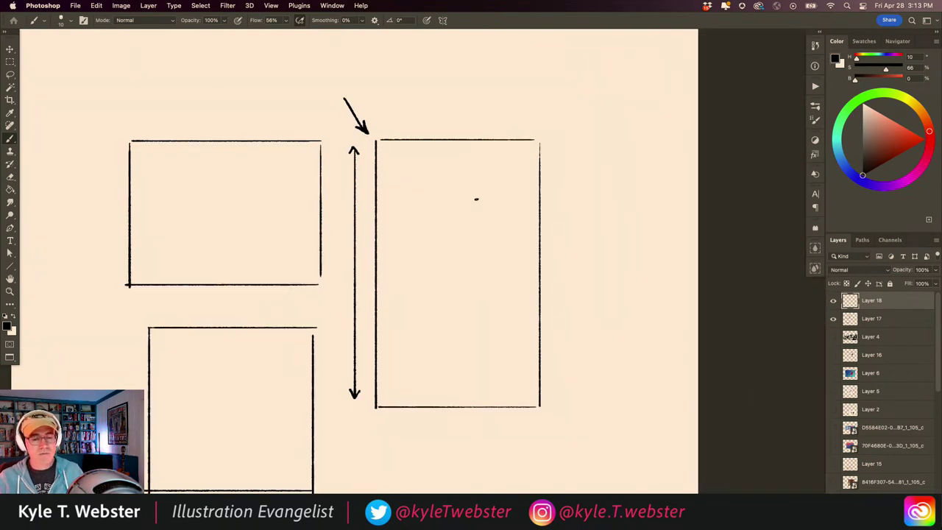
pyautogui.moveTo(510, 194)
pyautogui.mouseDown()
pyautogui.moveTo(411, 195)
pyautogui.moveTo(464, 198)
pyautogui.moveTo(412, 196)
pyautogui.moveTo(412, 407)
pyautogui.mouseUp()
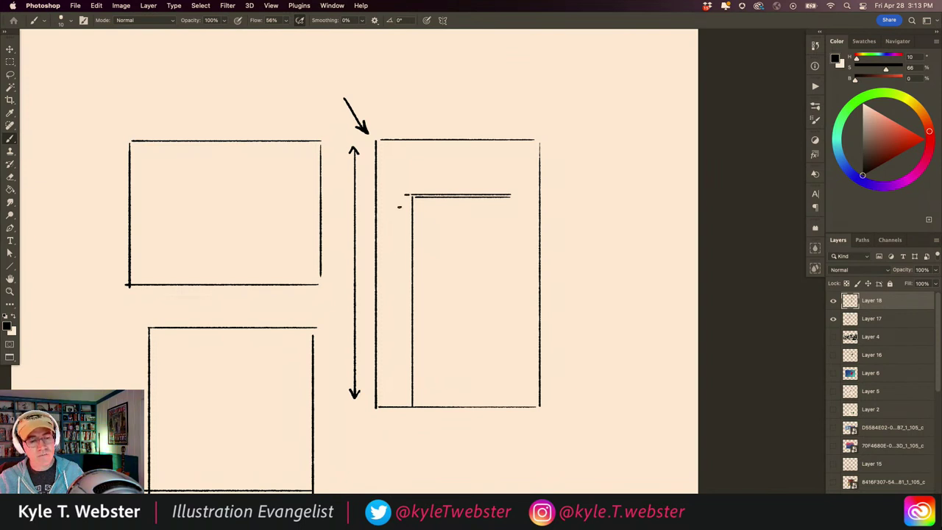
pyautogui.moveTo(404, 195); pyautogui.dragTo(377, 259)
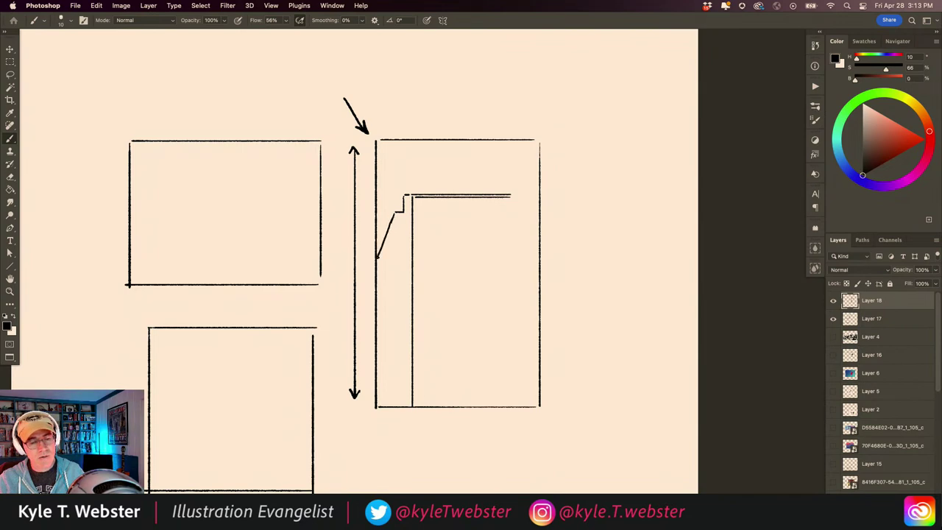
pyautogui.moveTo(425, 198)
pyautogui.mouseDown()
pyautogui.moveTo(413, 215)
pyautogui.moveTo(429, 193)
pyautogui.mouseUp()
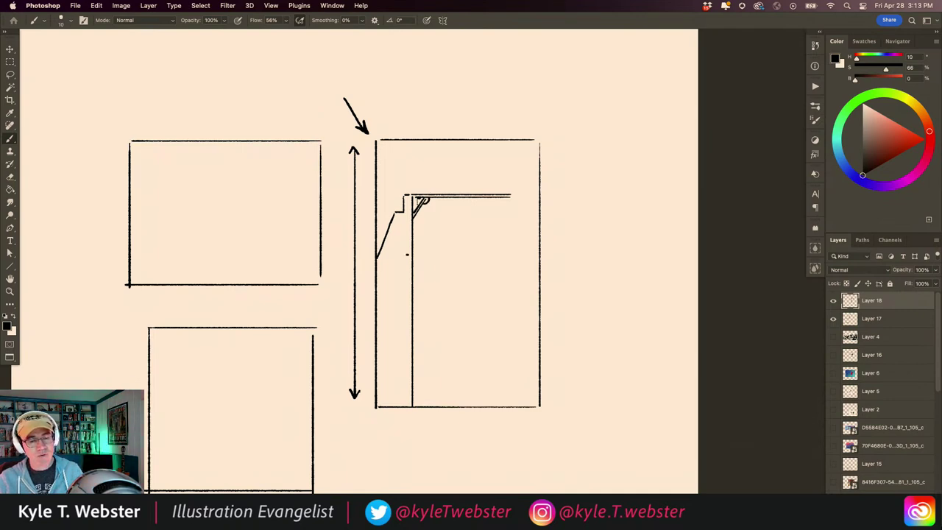
# Add a doubled ground line, the girl arching over the board with motion lines, and a small box.
pyautogui.moveTo(540, 397); pyautogui.dragTo(378, 397)
pyautogui.moveTo(537, 395); pyautogui.dragTo(379, 392)
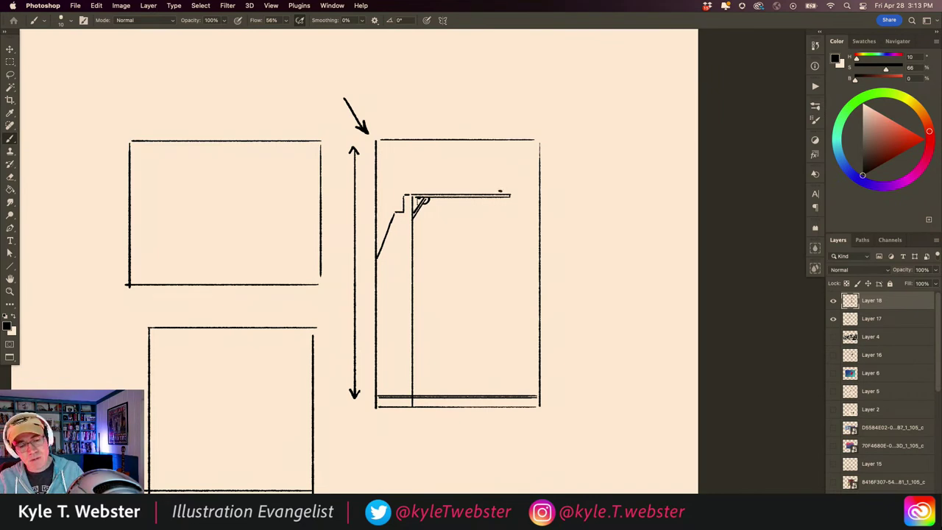
pyautogui.moveTo(508, 185)
pyautogui.mouseDown()
pyautogui.moveTo(496, 178)
pyautogui.moveTo(473, 195)
pyautogui.moveTo(493, 184)
pyautogui.moveTo(515, 191)
pyautogui.mouseUp()
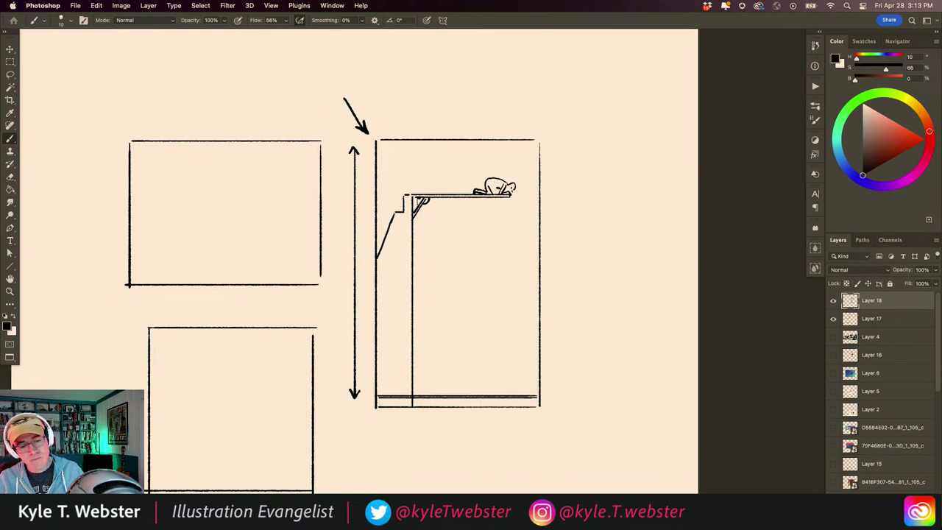
pyautogui.moveTo(490, 187); pyautogui.dragTo(504, 185)
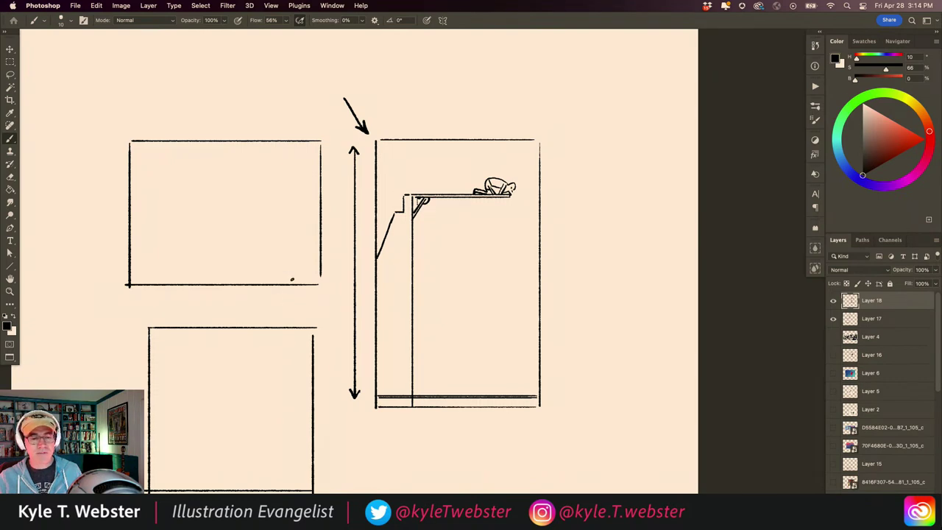
pyautogui.moveTo(487, 170)
pyautogui.mouseDown()
pyautogui.moveTo(479, 180)
pyautogui.moveTo(505, 177)
pyautogui.mouseUp()
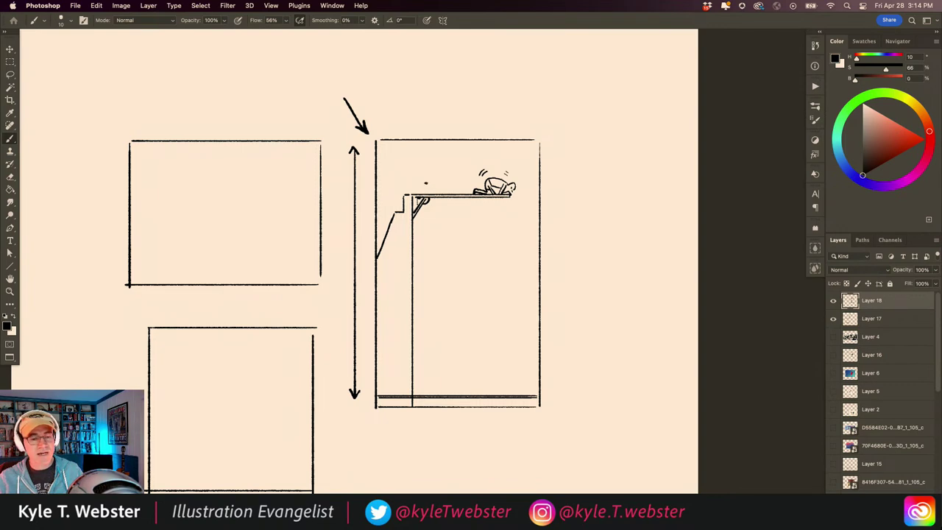
pyautogui.moveTo(442, 193)
pyautogui.mouseDown()
pyautogui.moveTo(443, 184)
pyautogui.moveTo(415, 183)
pyautogui.moveTo(441, 184)
pyautogui.moveTo(411, 192)
pyautogui.mouseUp()
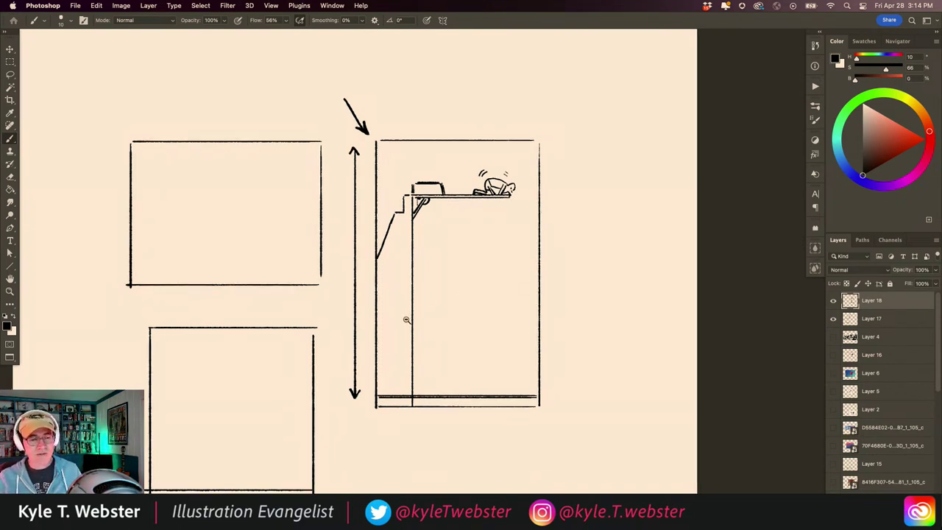
# Fit the page in view, hide Layer 18's sketch, and add an empty Layer 19.
pyautogui.press('super+minus')
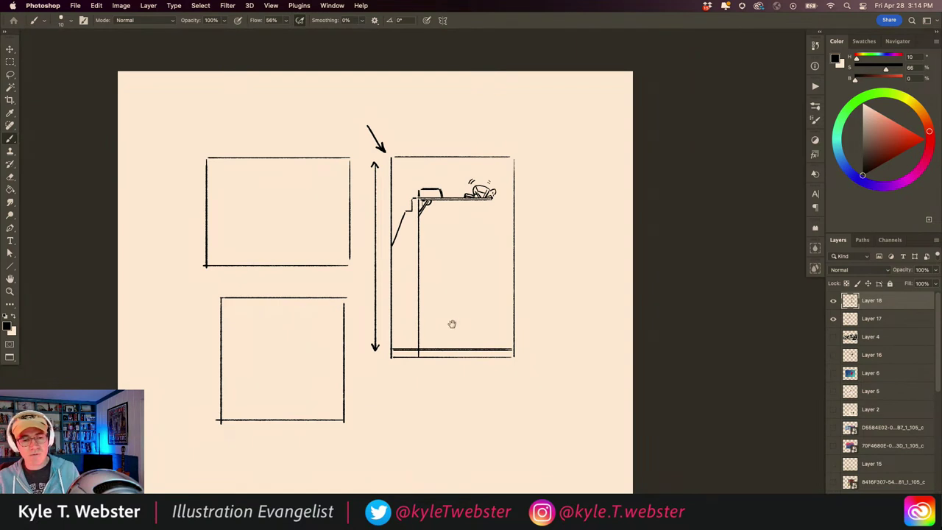
pyautogui.scroll(3, 385, 336)
pyautogui.scroll(2, 393, 385)
pyautogui.hscroll(-1, 398, 361)
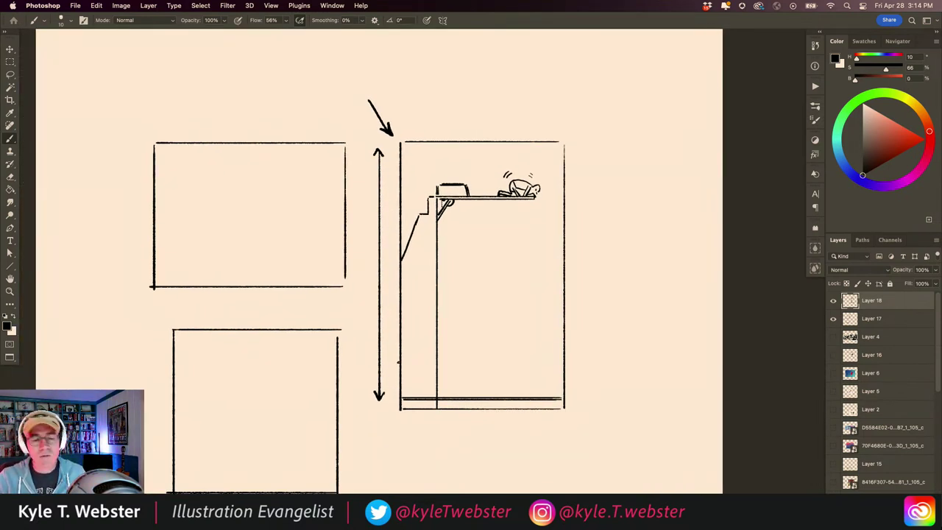
pyautogui.click(833, 302)
pyautogui.press('alt+shift+super+n')
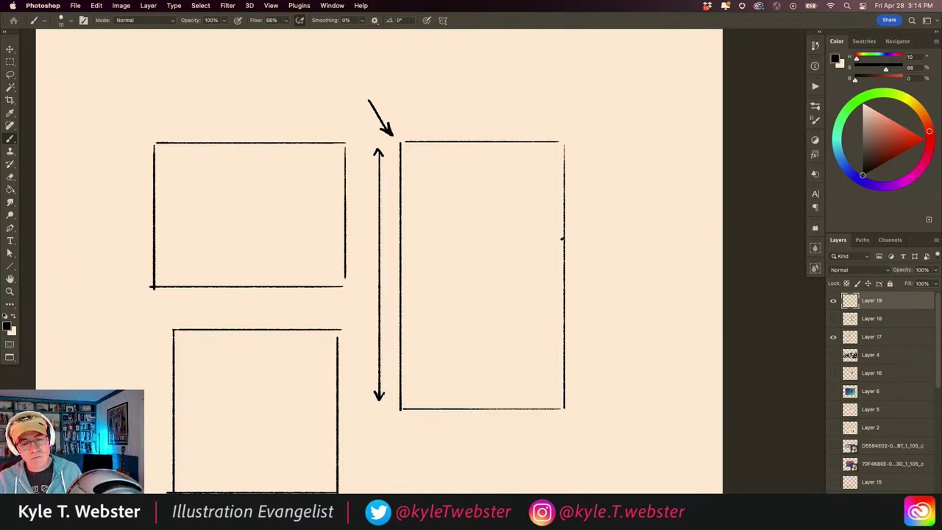
# Sketch a steep diagonal diving board with traced edges and a hook at its tip.
pyautogui.moveTo(560, 237); pyautogui.dragTo(500, 203)
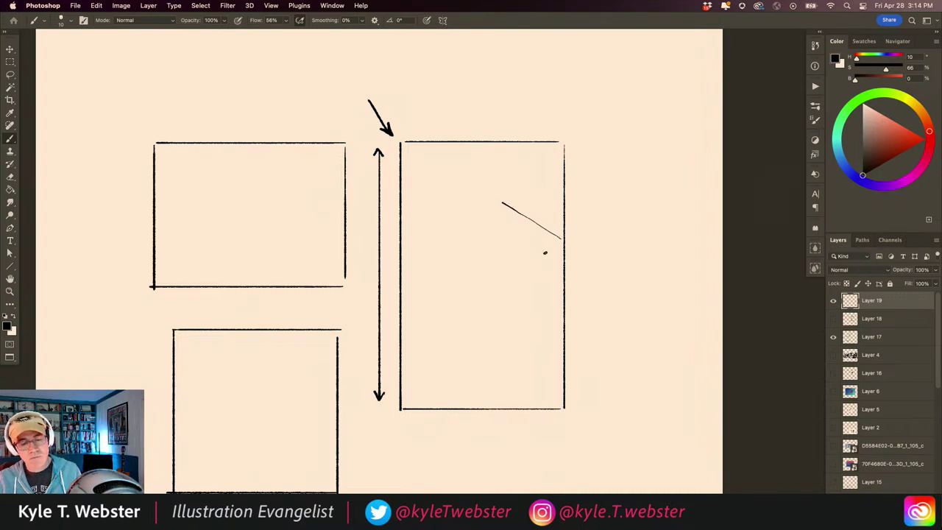
pyautogui.moveTo(561, 258)
pyautogui.mouseDown()
pyautogui.moveTo(480, 208)
pyautogui.moveTo(562, 258)
pyautogui.mouseUp()
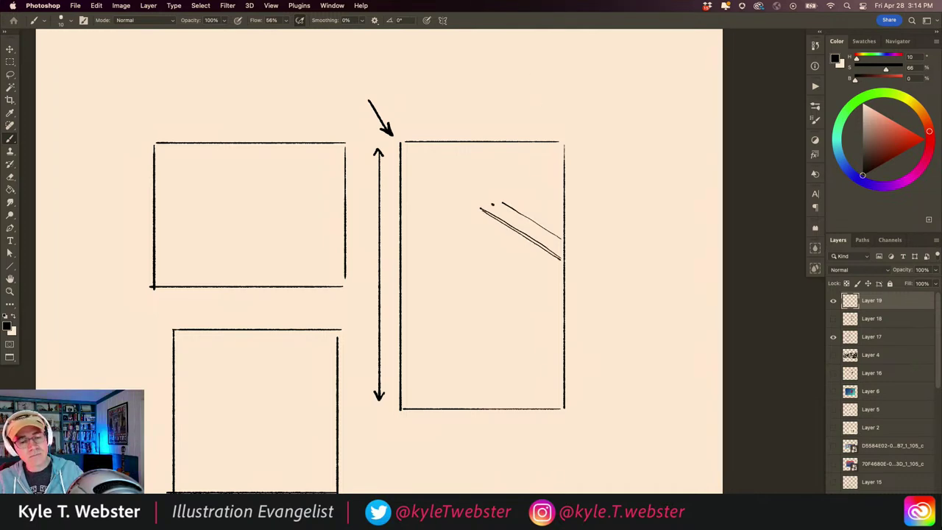
pyautogui.moveTo(480, 208)
pyautogui.mouseDown()
pyautogui.moveTo(503, 202)
pyautogui.moveTo(522, 237)
pyautogui.moveTo(562, 267)
pyautogui.moveTo(477, 204)
pyautogui.mouseUp()
pyautogui.moveTo(562, 234); pyautogui.dragTo(501, 202)
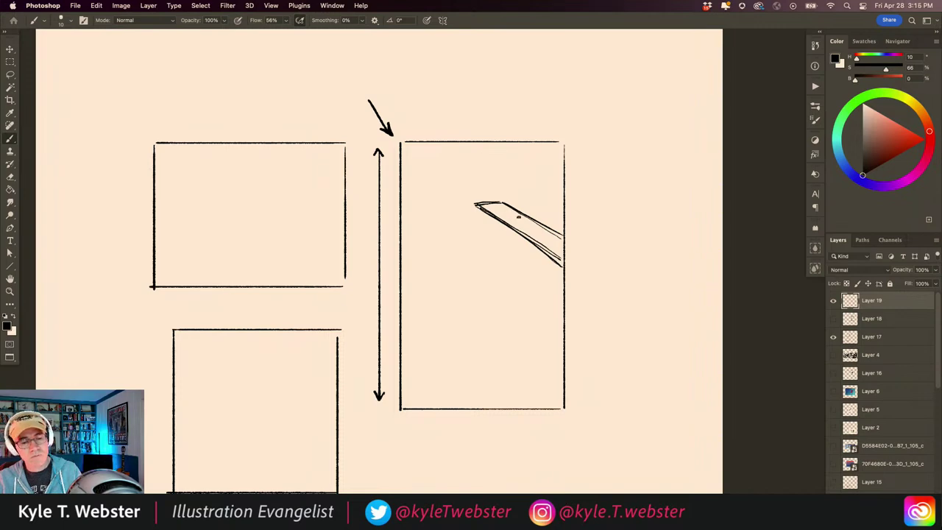
pyautogui.moveTo(521, 215)
pyautogui.mouseDown()
pyautogui.moveTo(502, 193)
pyautogui.moveTo(511, 217)
pyautogui.moveTo(483, 206)
pyautogui.moveTo(482, 188)
pyautogui.moveTo(477, 198)
pyautogui.moveTo(489, 187)
pyautogui.moveTo(480, 188)
pyautogui.moveTo(477, 197)
pyautogui.moveTo(495, 208)
pyautogui.moveTo(504, 198)
pyautogui.moveTo(500, 190)
pyautogui.mouseUp()
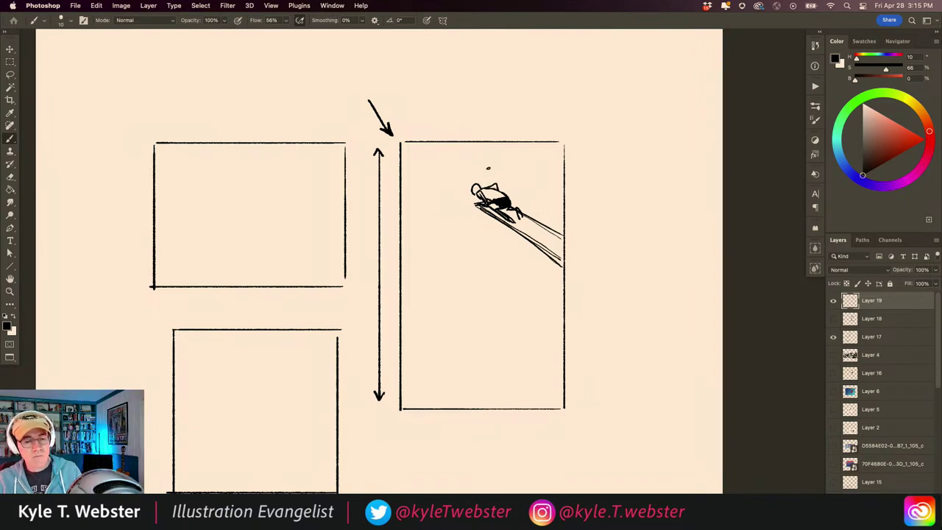
# Sketch the girl at the board's tip and the tower structure beneath the board.
pyautogui.moveTo(508, 215); pyautogui.dragTo(518, 224)
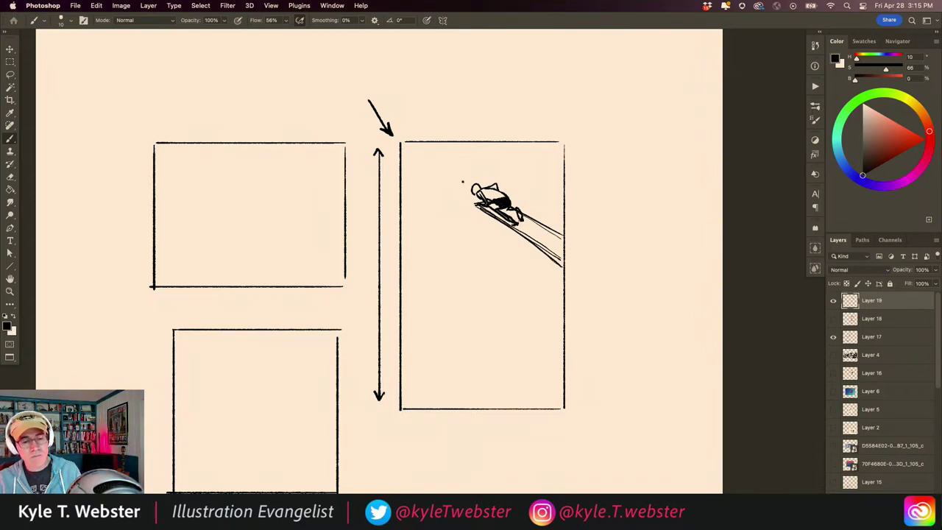
pyautogui.moveTo(551, 262)
pyautogui.mouseDown()
pyautogui.moveTo(559, 272)
pyautogui.moveTo(547, 232)
pyautogui.moveTo(532, 240)
pyautogui.moveTo(564, 215)
pyautogui.moveTo(527, 232)
pyautogui.mouseUp()
pyautogui.moveTo(543, 215); pyautogui.dragTo(550, 224)
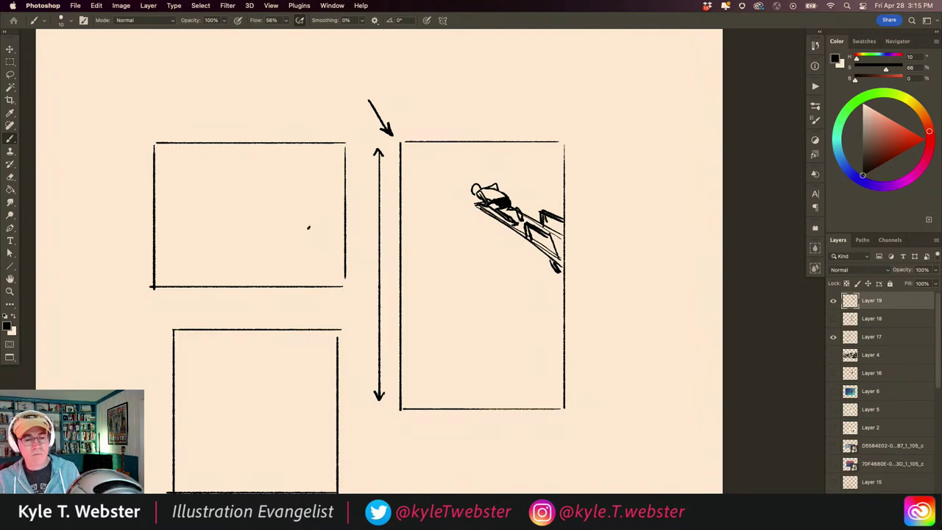
pyautogui.moveTo(555, 270); pyautogui.dragTo(564, 296)
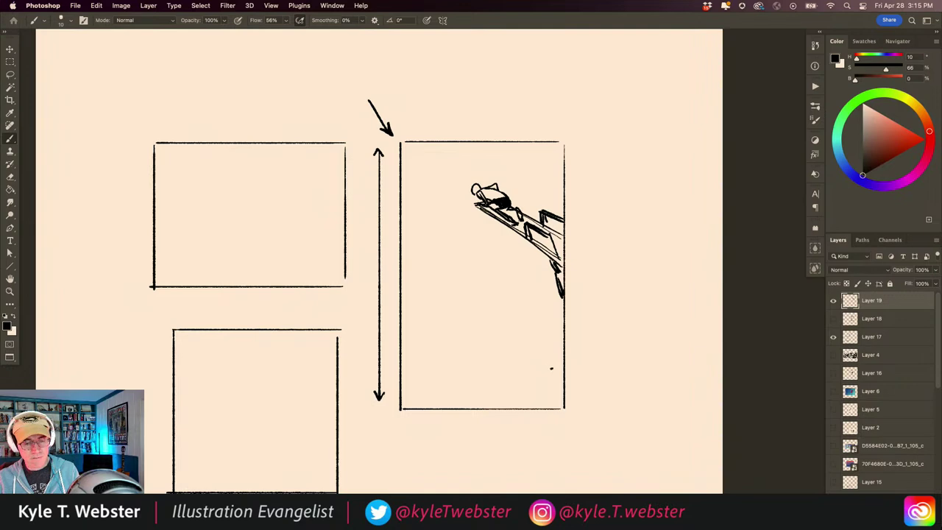
# Outline the pool shape at the bottom of the tall panel.
pyautogui.moveTo(554, 373); pyautogui.dragTo(497, 390)
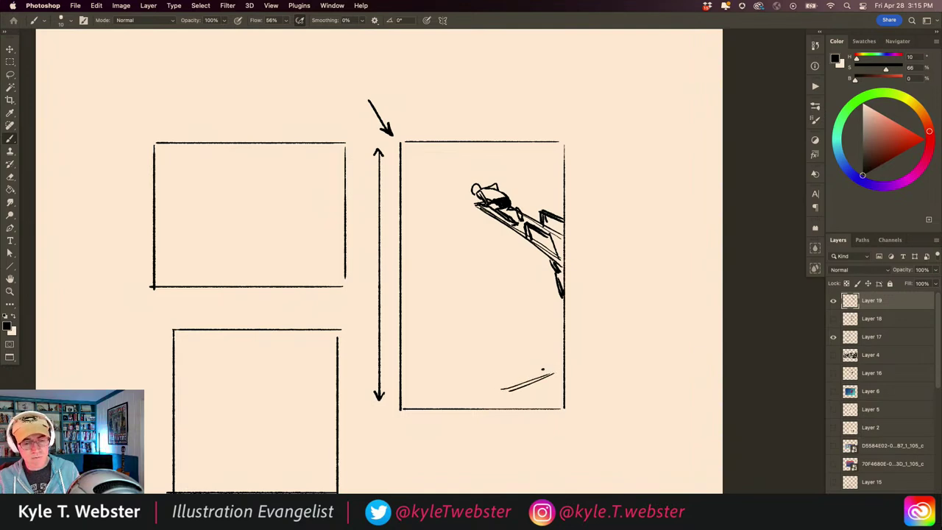
pyautogui.moveTo(507, 334); pyautogui.dragTo(551, 372)
pyautogui.moveTo(474, 354); pyautogui.dragTo(499, 392)
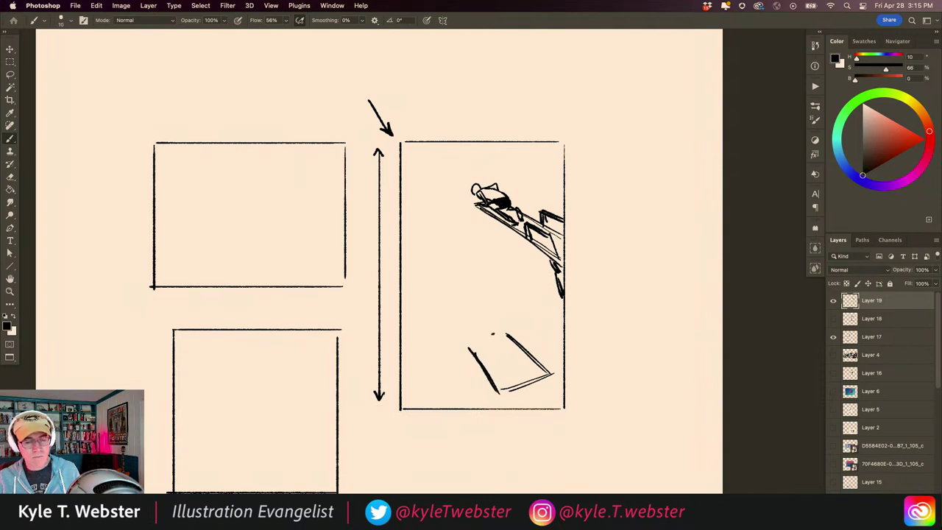
pyautogui.moveTo(507, 335); pyautogui.dragTo(468, 343)
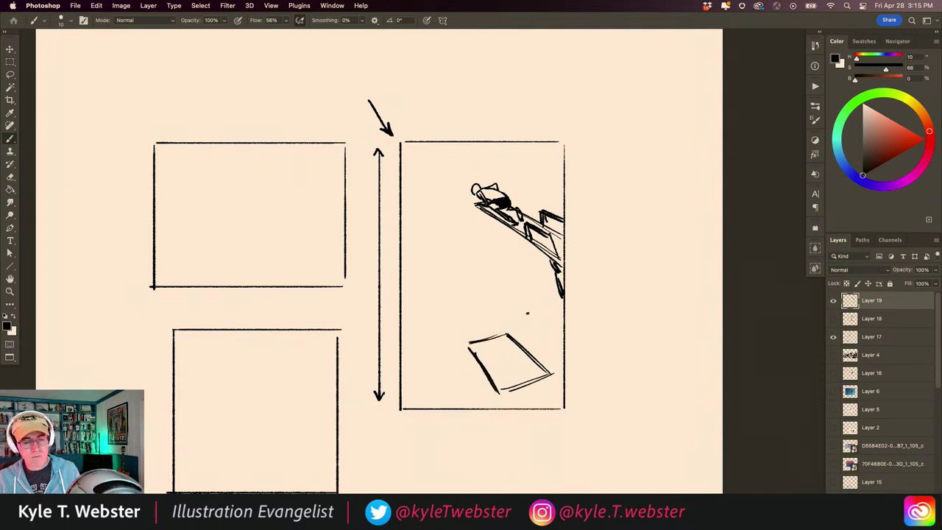
# Draw long converging ground lines across the lower panel with small marks above them.
pyautogui.moveTo(548, 308); pyautogui.dragTo(403, 350)
pyautogui.moveTo(502, 319); pyautogui.dragTo(422, 344)
pyautogui.moveTo(538, 305)
pyautogui.mouseDown()
pyautogui.moveTo(402, 337)
pyautogui.moveTo(427, 339)
pyautogui.moveTo(515, 311)
pyautogui.moveTo(490, 297)
pyautogui.moveTo(403, 307)
pyautogui.mouseUp()
pyautogui.moveTo(472, 296); pyautogui.dragTo(419, 295)
pyautogui.moveTo(512, 284)
pyautogui.mouseDown()
pyautogui.moveTo(415, 281)
pyautogui.moveTo(447, 273)
pyautogui.moveTo(465, 282)
pyautogui.moveTo(428, 264)
pyautogui.mouseUp()
# Hatch the pool, add splash dots and ticks around it, and motion ticks above the girl.
pyautogui.moveTo(497, 400); pyautogui.dragTo(504, 408)
pyautogui.moveTo(457, 349); pyautogui.dragTo(500, 404)
pyautogui.moveTo(466, 365)
pyautogui.mouseDown()
pyautogui.moveTo(494, 411)
pyautogui.moveTo(552, 387)
pyautogui.mouseUp()
pyautogui.moveTo(506, 336)
pyautogui.mouseDown()
pyautogui.moveTo(556, 377)
pyautogui.moveTo(459, 346)
pyautogui.moveTo(466, 342)
pyautogui.moveTo(454, 346)
pyautogui.moveTo(452, 374)
pyautogui.mouseUp()
pyautogui.moveTo(450, 374); pyautogui.dragTo(447, 381)
pyautogui.moveTo(524, 333)
pyautogui.mouseDown()
pyautogui.moveTo(545, 350)
pyautogui.moveTo(503, 361)
pyautogui.mouseUp()
pyautogui.click(544, 350)
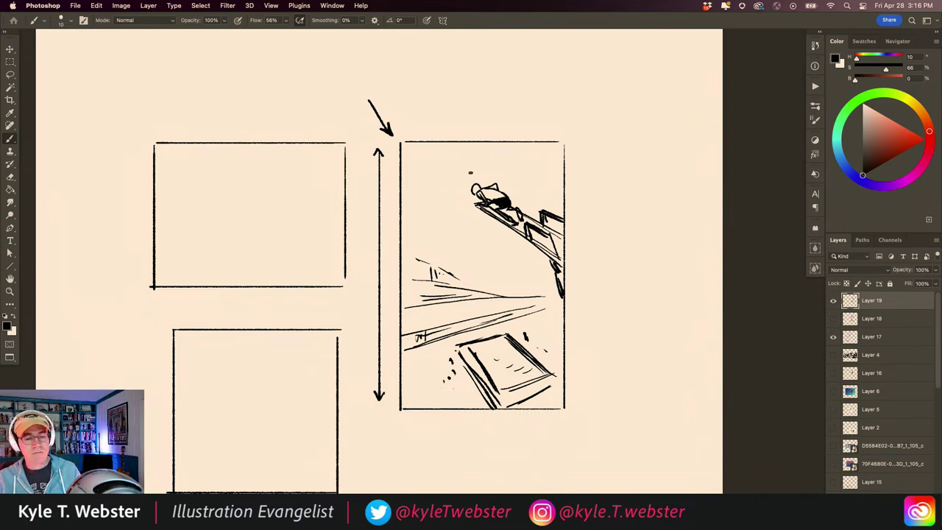
pyautogui.moveTo(464, 174); pyautogui.dragTo(471, 177)
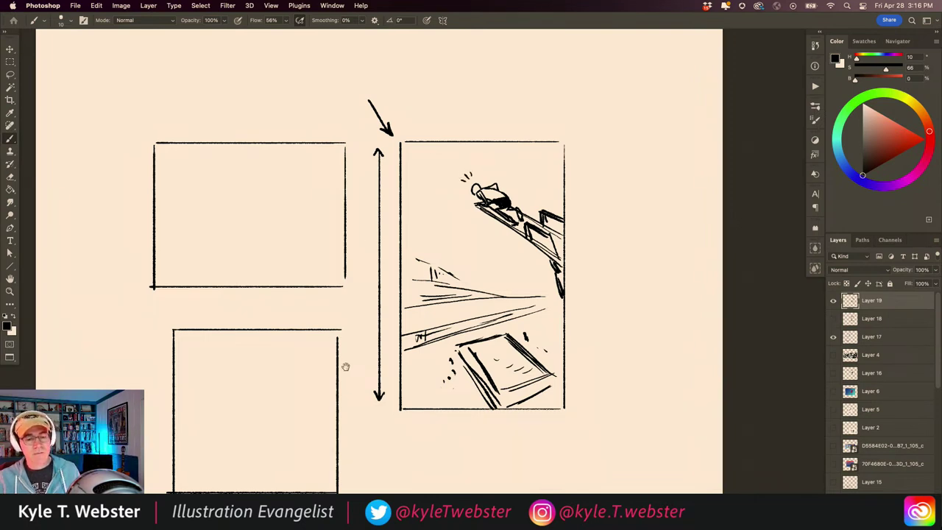
# Draw light distant horizon lines and small marks across the tall panel.
pyautogui.scroll(-2, 349, 363)
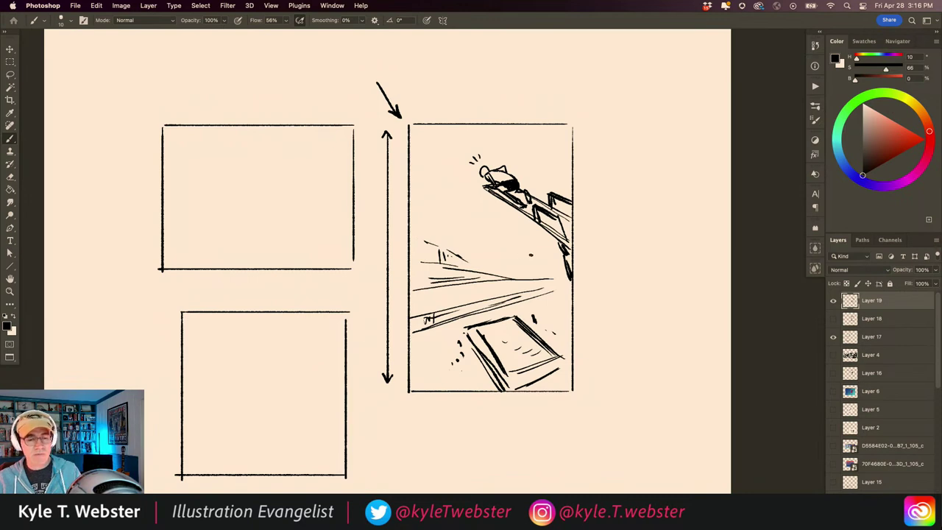
pyautogui.moveTo(537, 252); pyautogui.dragTo(496, 263)
pyautogui.moveTo(551, 253)
pyautogui.mouseDown()
pyautogui.moveTo(495, 259)
pyautogui.moveTo(450, 234)
pyautogui.mouseUp()
pyautogui.click(435, 220)
pyautogui.moveTo(526, 215); pyautogui.dragTo(422, 227)
pyautogui.click(414, 227)
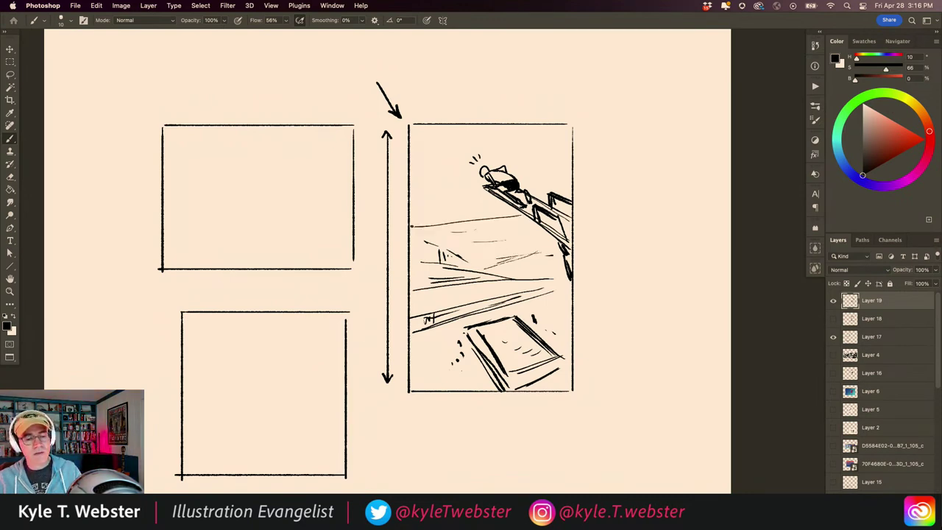
pyautogui.moveTo(521, 212)
pyautogui.mouseDown()
pyautogui.moveTo(413, 219)
pyautogui.moveTo(415, 209)
pyautogui.moveTo(492, 213)
pyautogui.mouseUp()
pyautogui.click(429, 206)
# Sketch two clouds, left of the girl and upper right, then hide the Layer 19 sketch.
pyautogui.moveTo(448, 184)
pyautogui.mouseDown()
pyautogui.moveTo(418, 157)
pyautogui.moveTo(451, 191)
pyautogui.mouseUp()
pyautogui.moveTo(517, 155)
pyautogui.mouseDown()
pyautogui.moveTo(544, 138)
pyautogui.moveTo(563, 166)
pyautogui.mouseUp()
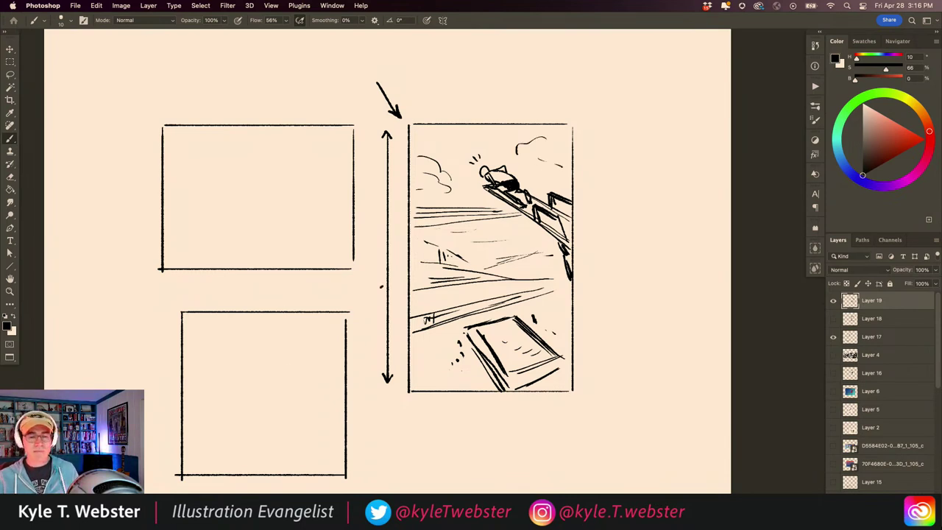
pyautogui.moveTo(464, 317)
pyautogui.mouseDown()
pyautogui.moveTo(420, 293)
pyautogui.moveTo(463, 280)
pyautogui.mouseUp()
pyautogui.moveTo(376, 280)
pyautogui.mouseDown()
pyautogui.moveTo(394, 277)
pyautogui.moveTo(386, 272)
pyautogui.mouseUp()
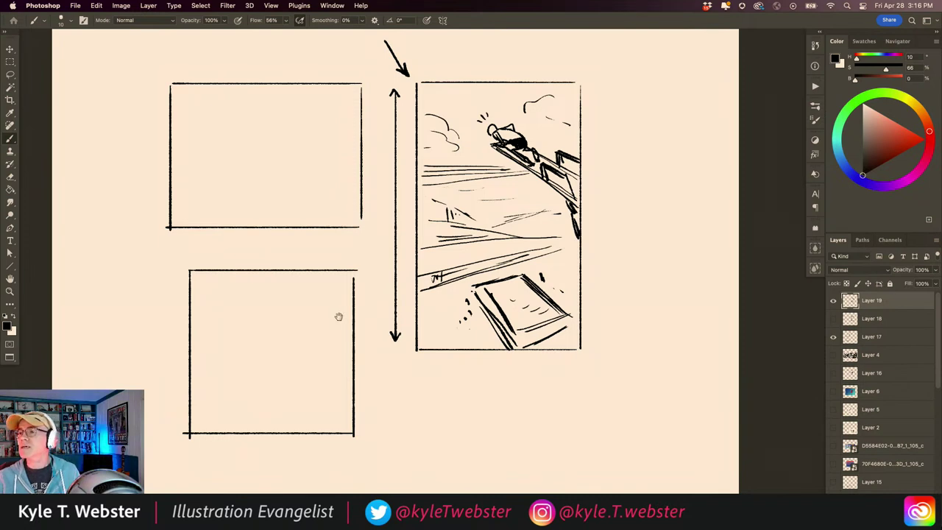
pyautogui.moveTo(339, 317); pyautogui.dragTo(329, 315)
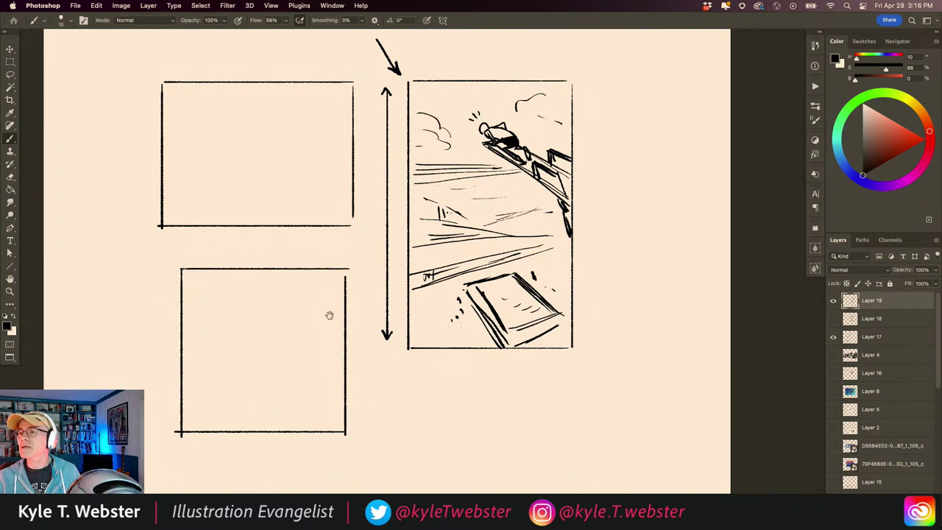
pyautogui.click(832, 300)
# On new Layer 20, sketch a doubled-edge board rising from the left edge with a small handle.
pyautogui.press('super+shift+alt+n')
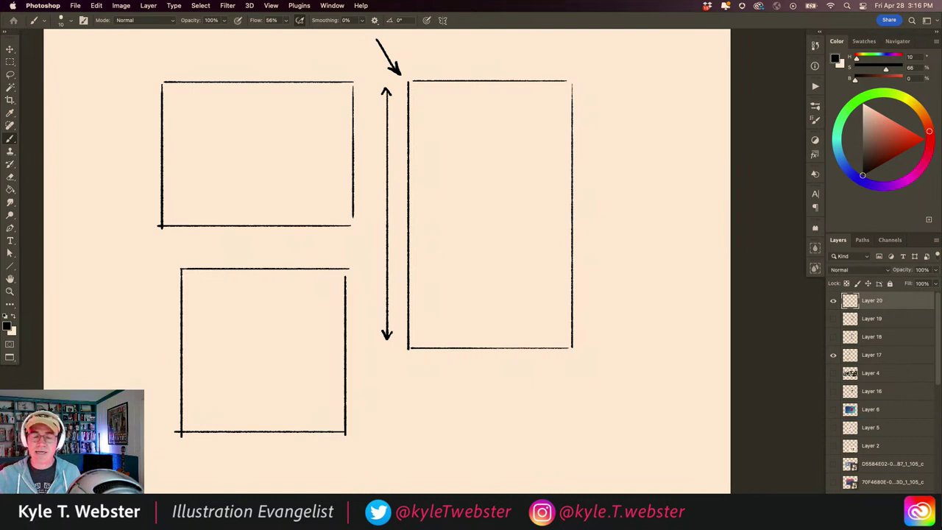
pyautogui.moveTo(397, 248); pyautogui.dragTo(402, 281)
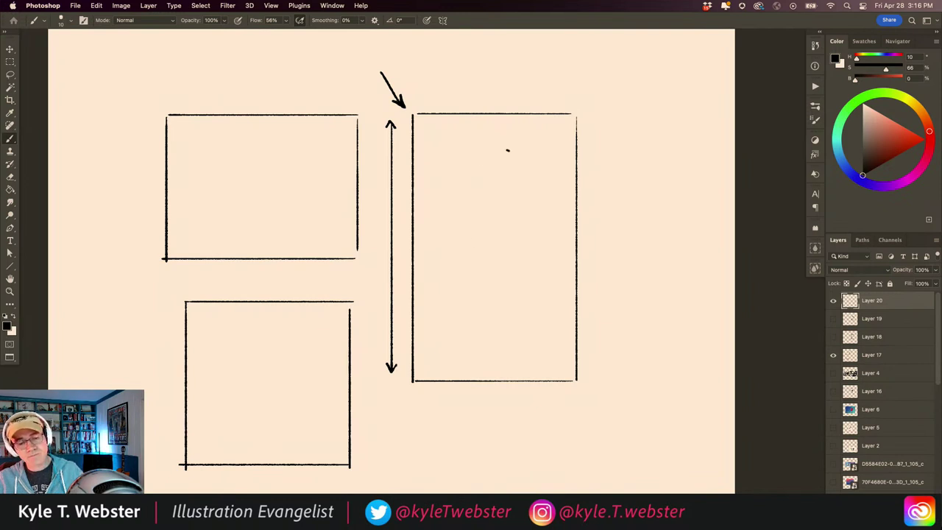
pyautogui.moveTo(505, 169); pyautogui.dragTo(421, 213)
pyautogui.moveTo(507, 167); pyautogui.dragTo(422, 211)
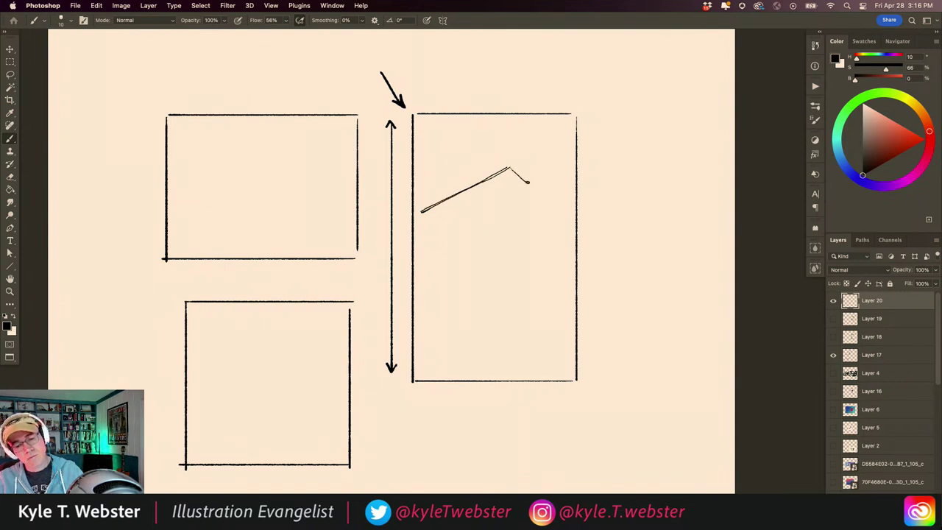
pyautogui.moveTo(509, 168)
pyautogui.mouseDown()
pyautogui.moveTo(518, 189)
pyautogui.moveTo(424, 235)
pyautogui.mouseUp()
pyautogui.moveTo(475, 207)
pyautogui.mouseDown()
pyautogui.moveTo(426, 234)
pyautogui.moveTo(440, 225)
pyautogui.moveTo(424, 213)
pyautogui.moveTo(433, 225)
pyautogui.moveTo(424, 223)
pyautogui.moveTo(415, 249)
pyautogui.mouseUp()
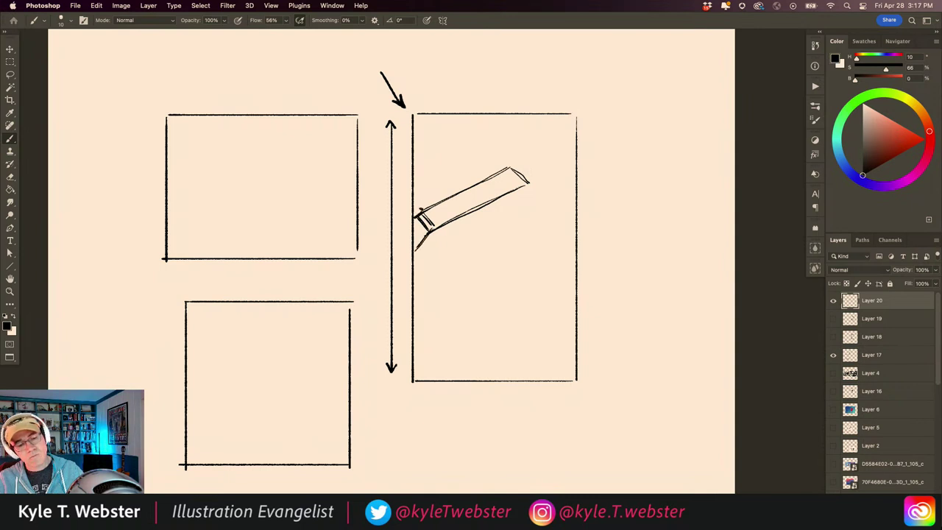
pyautogui.moveTo(446, 197); pyautogui.dragTo(416, 214)
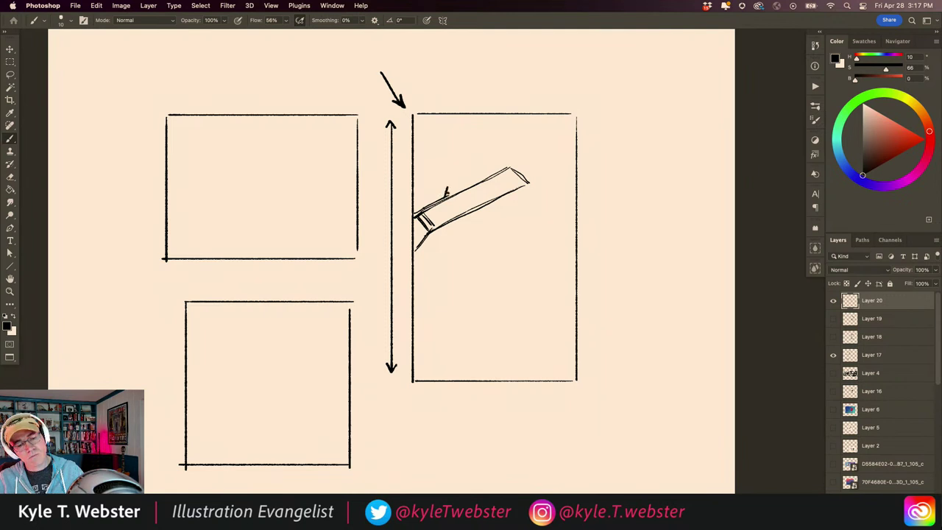
pyautogui.moveTo(448, 189)
pyautogui.mouseDown()
pyautogui.moveTo(417, 201)
pyautogui.moveTo(415, 212)
pyautogui.moveTo(445, 197)
pyautogui.mouseUp()
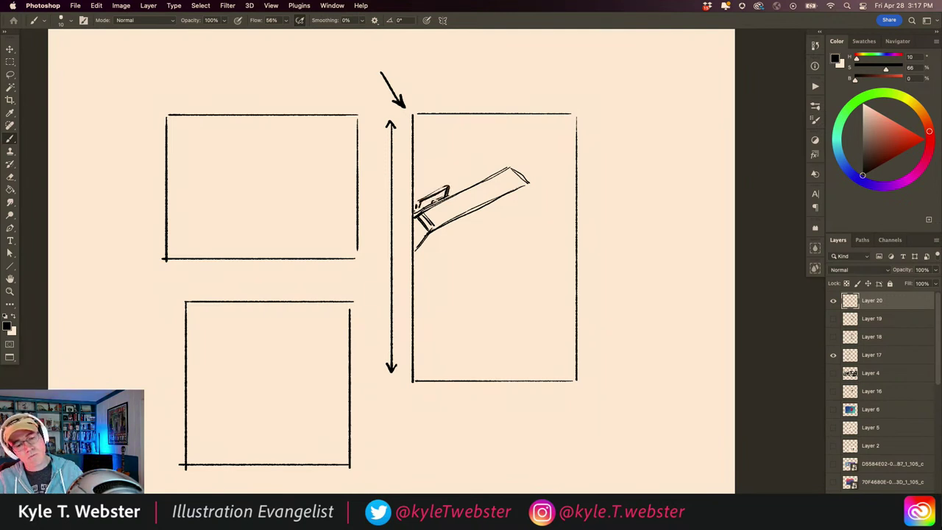
# Sketch the girl's head with an eye, her hanging body, and fingers gripping the plank.
pyautogui.scroll(5, 497, 181)
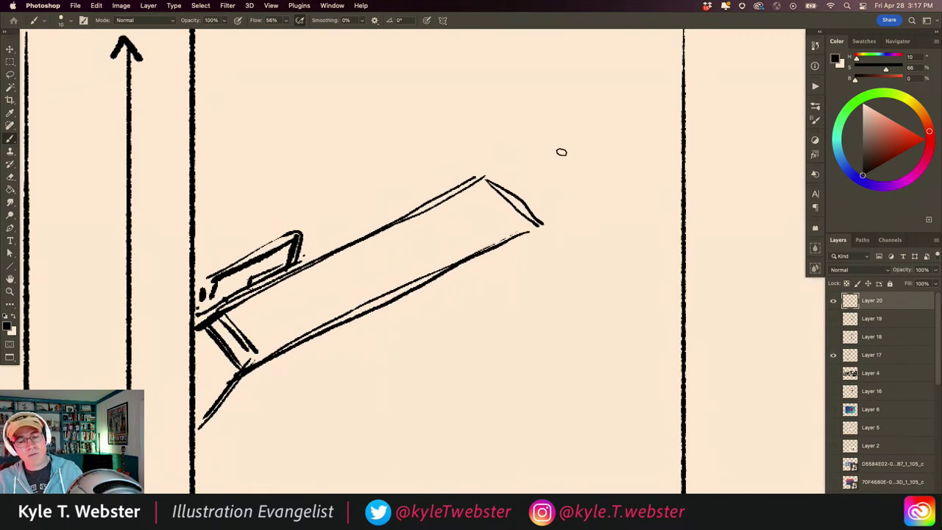
pyautogui.moveTo(550, 144)
pyautogui.mouseDown()
pyautogui.moveTo(577, 150)
pyautogui.moveTo(552, 182)
pyautogui.moveTo(535, 163)
pyautogui.moveTo(540, 182)
pyautogui.moveTo(548, 177)
pyautogui.moveTo(546, 169)
pyautogui.moveTo(540, 178)
pyautogui.mouseUp()
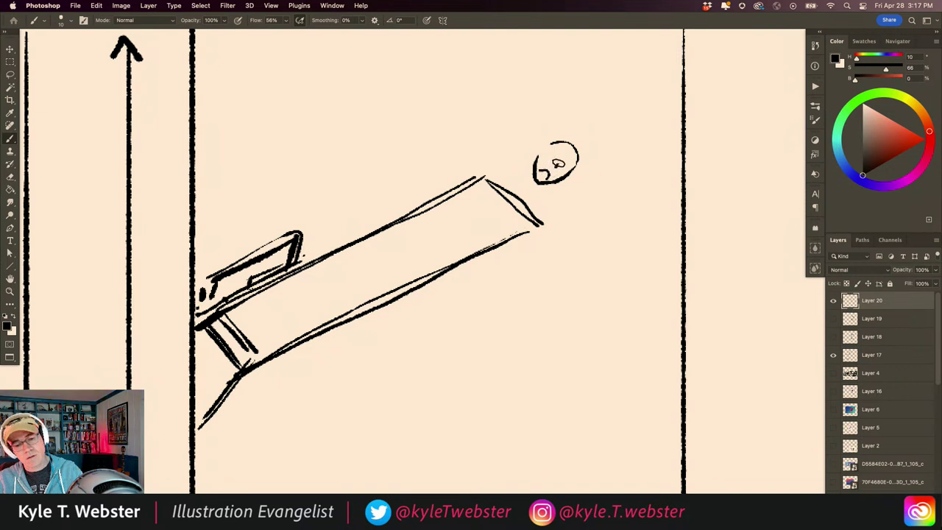
pyautogui.moveTo(558, 165); pyautogui.dragTo(564, 166)
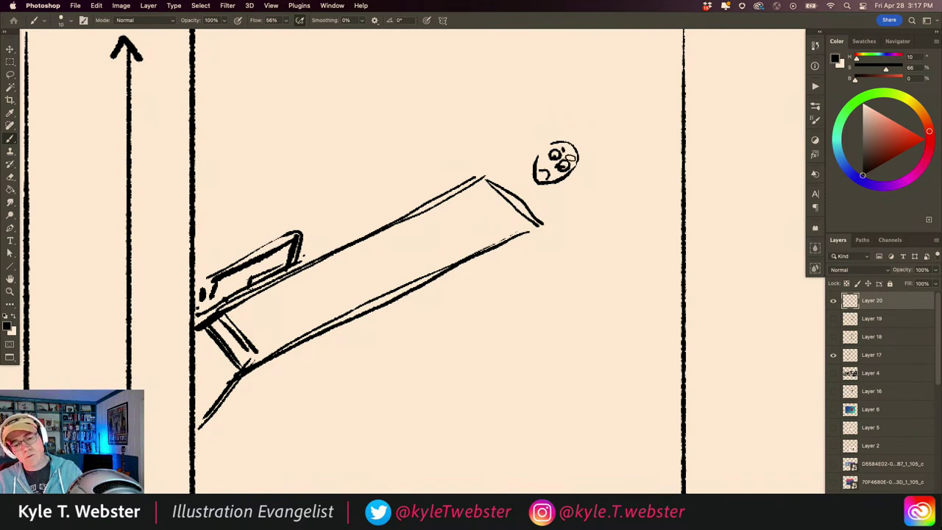
pyautogui.moveTo(552, 143)
pyautogui.mouseDown()
pyautogui.moveTo(580, 160)
pyautogui.moveTo(558, 138)
pyautogui.moveTo(537, 143)
pyautogui.moveTo(532, 164)
pyautogui.moveTo(535, 144)
pyautogui.moveTo(582, 171)
pyautogui.moveTo(592, 208)
pyautogui.mouseUp()
pyautogui.moveTo(574, 169)
pyautogui.mouseDown()
pyautogui.moveTo(578, 213)
pyautogui.moveTo(568, 206)
pyautogui.moveTo(548, 215)
pyautogui.moveTo(546, 193)
pyautogui.mouseUp()
pyautogui.moveTo(533, 145)
pyautogui.mouseDown()
pyautogui.moveTo(522, 180)
pyautogui.moveTo(524, 166)
pyautogui.moveTo(550, 172)
pyautogui.moveTo(505, 138)
pyautogui.moveTo(461, 131)
pyautogui.moveTo(457, 184)
pyautogui.moveTo(501, 191)
pyautogui.mouseUp()
pyautogui.moveTo(471, 137)
pyautogui.mouseDown()
pyautogui.moveTo(505, 159)
pyautogui.moveTo(515, 150)
pyautogui.moveTo(498, 163)
pyautogui.moveTo(523, 153)
pyautogui.moveTo(529, 195)
pyautogui.moveTo(540, 189)
pyautogui.moveTo(524, 151)
pyautogui.moveTo(539, 187)
pyautogui.moveTo(535, 230)
pyautogui.mouseUp()
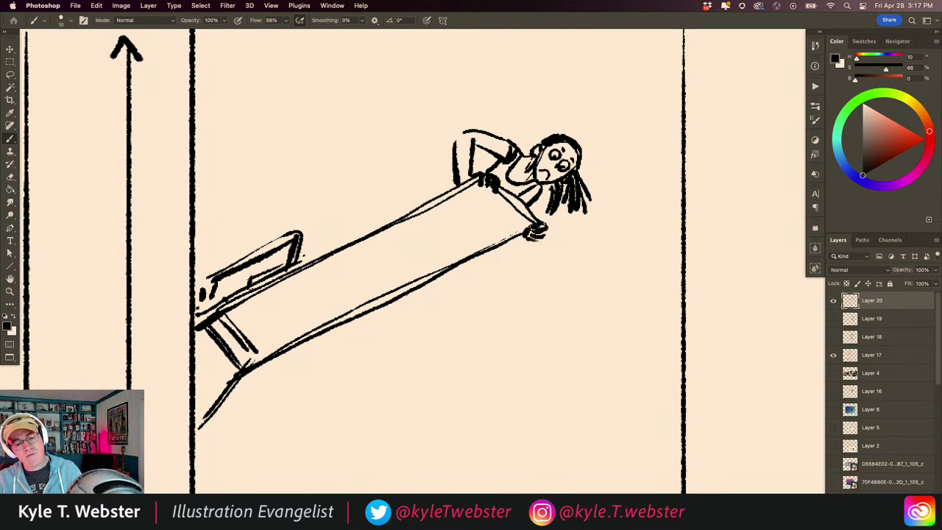
# Ink shading on the torso and hip, replacing a bad stroke, and add emphasis ticks by the head.
pyautogui.moveTo(519, 195)
pyautogui.mouseDown()
pyautogui.moveTo(424, 170)
pyautogui.moveTo(413, 185)
pyautogui.moveTo(427, 190)
pyautogui.moveTo(371, 218)
pyautogui.mouseUp()
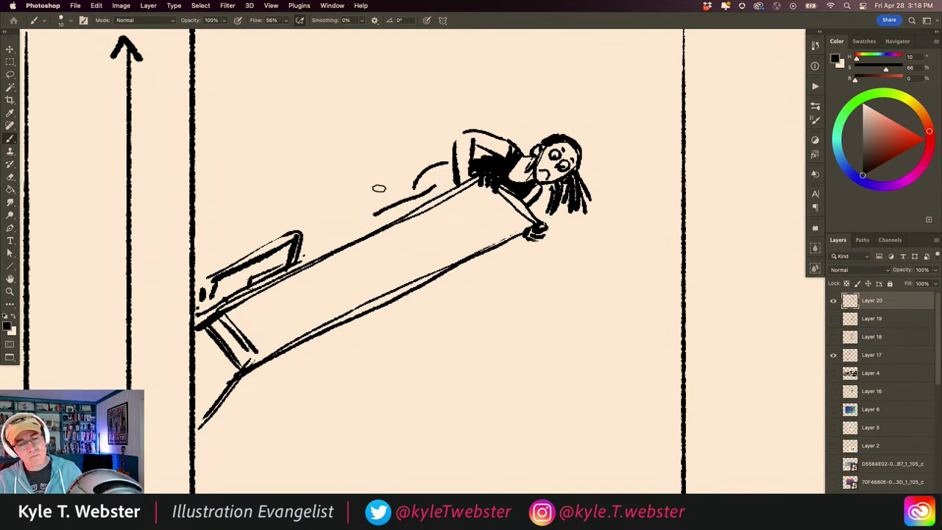
pyautogui.press('super+z')
pyautogui.moveTo(413, 188)
pyautogui.mouseDown()
pyautogui.moveTo(447, 185)
pyautogui.moveTo(392, 220)
pyautogui.mouseUp()
pyautogui.moveTo(434, 178)
pyautogui.mouseDown()
pyautogui.moveTo(453, 165)
pyautogui.moveTo(431, 169)
pyautogui.mouseUp()
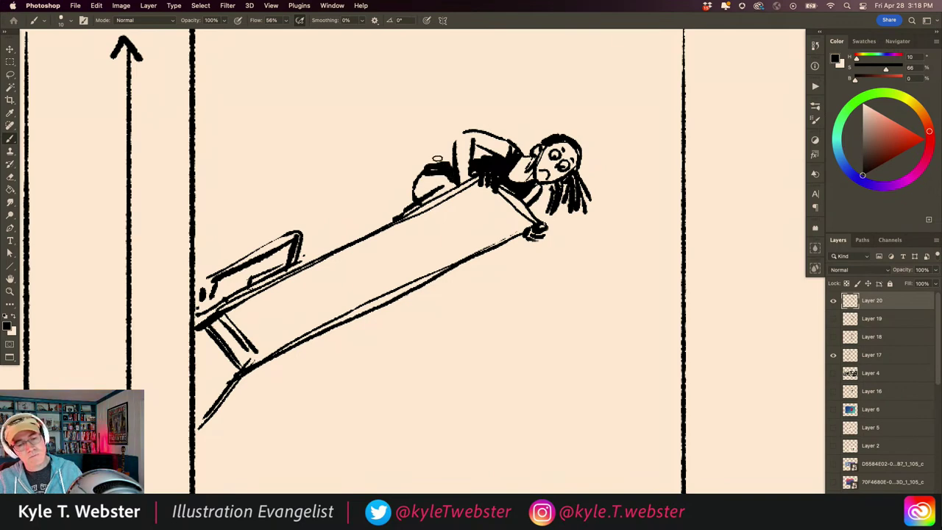
pyautogui.scroll(-6, 318, 353)
pyautogui.scroll(5, 317, 354)
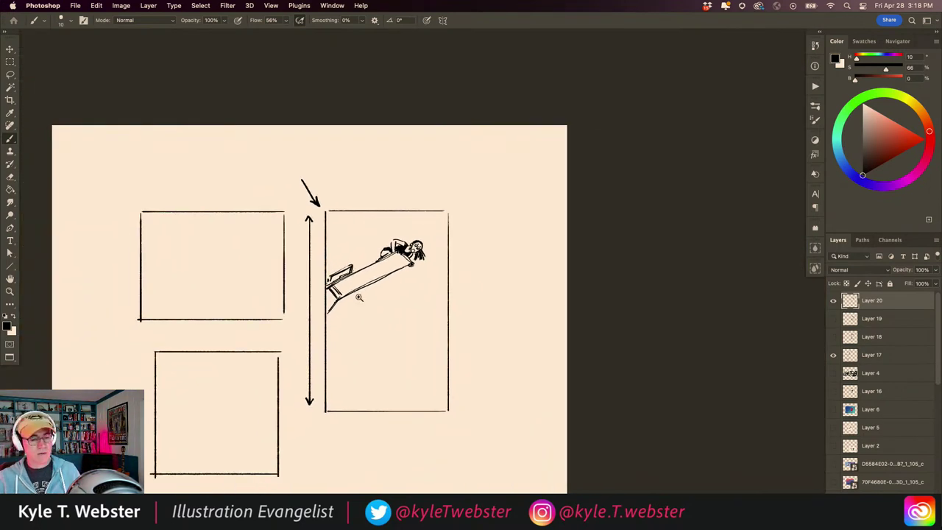
pyautogui.moveTo(464, 194); pyautogui.dragTo(468, 186)
pyautogui.moveTo(470, 196); pyautogui.dragTo(474, 187)
pyautogui.scroll(-4, 353, 349)
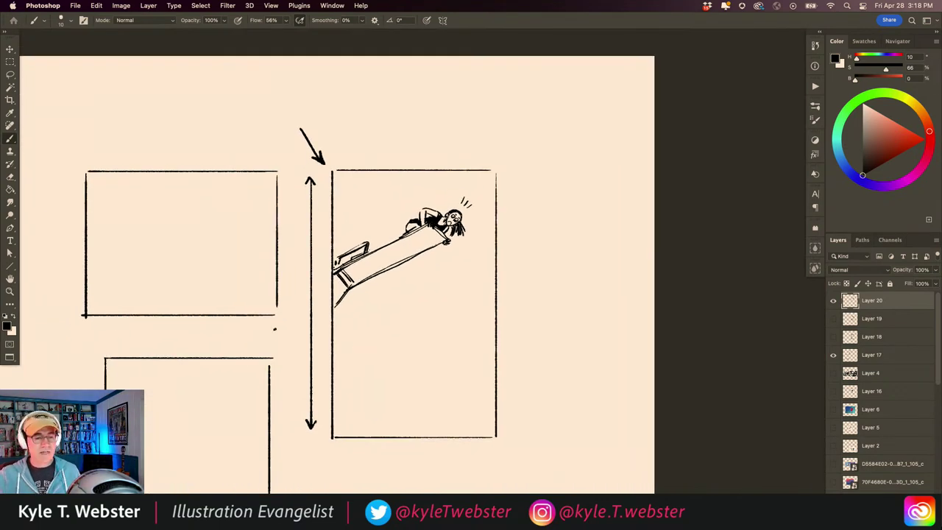
pyautogui.scroll(-2, 383, 330)
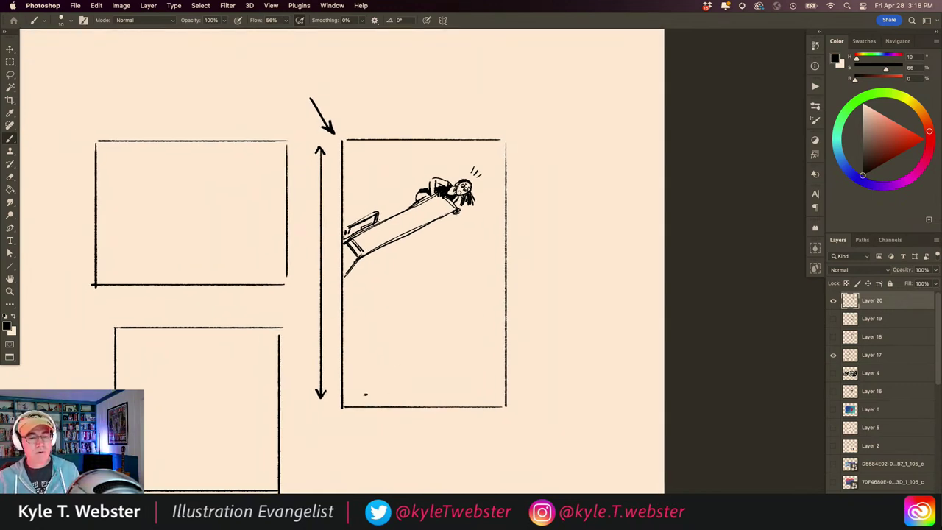
# Zoom in and hatch the slanted board diagonally, heaviest toward its lower-left base.
pyautogui.click(427, 358)
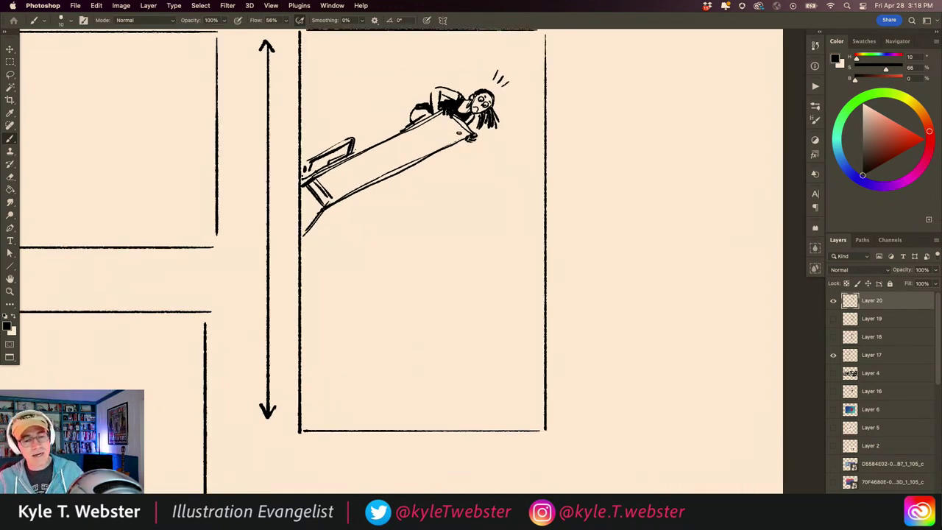
pyautogui.moveTo(459, 127)
pyautogui.mouseDown()
pyautogui.moveTo(368, 151)
pyautogui.moveTo(319, 186)
pyautogui.moveTo(315, 193)
pyautogui.moveTo(336, 200)
pyautogui.moveTo(321, 189)
pyautogui.moveTo(308, 220)
pyautogui.moveTo(303, 190)
pyautogui.moveTo(318, 212)
pyautogui.mouseUp()
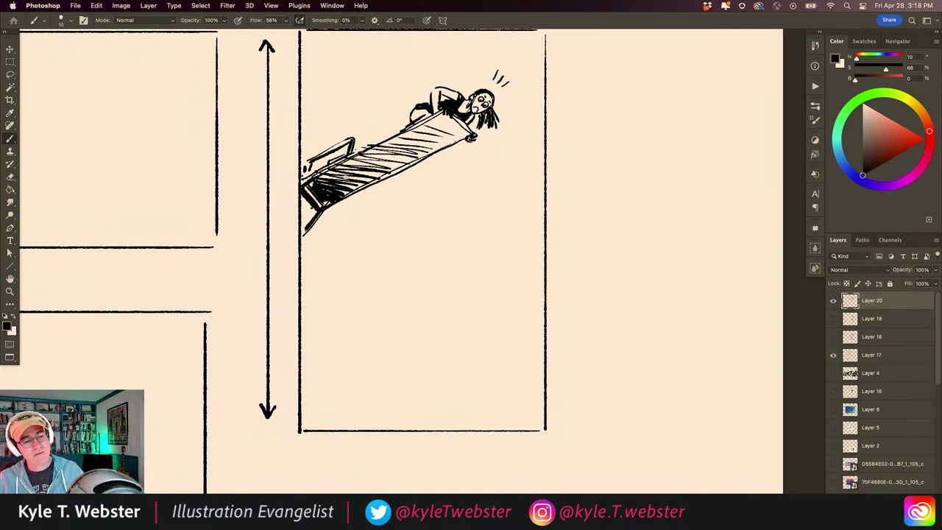
pyautogui.moveTo(349, 145); pyautogui.dragTo(318, 164)
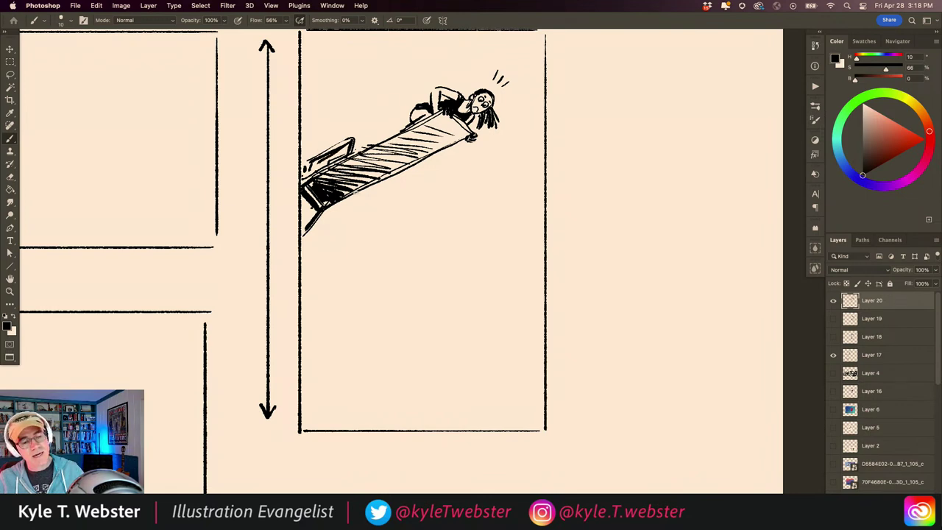
pyautogui.scroll(-3, 309, 294)
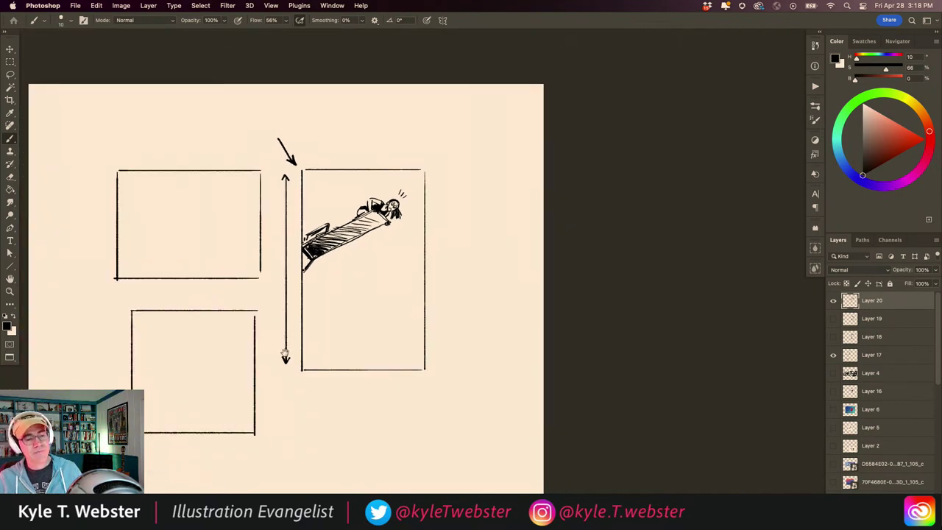
pyautogui.scroll(5, 331, 334)
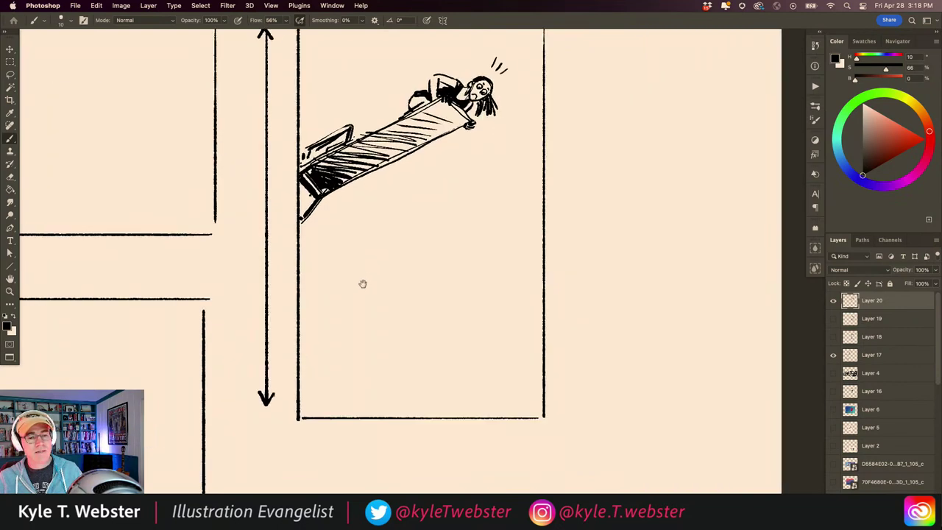
pyautogui.moveTo(332, 414); pyautogui.dragTo(455, 153)
pyautogui.press('super+z')
pyautogui.scroll(-3, 359, 324)
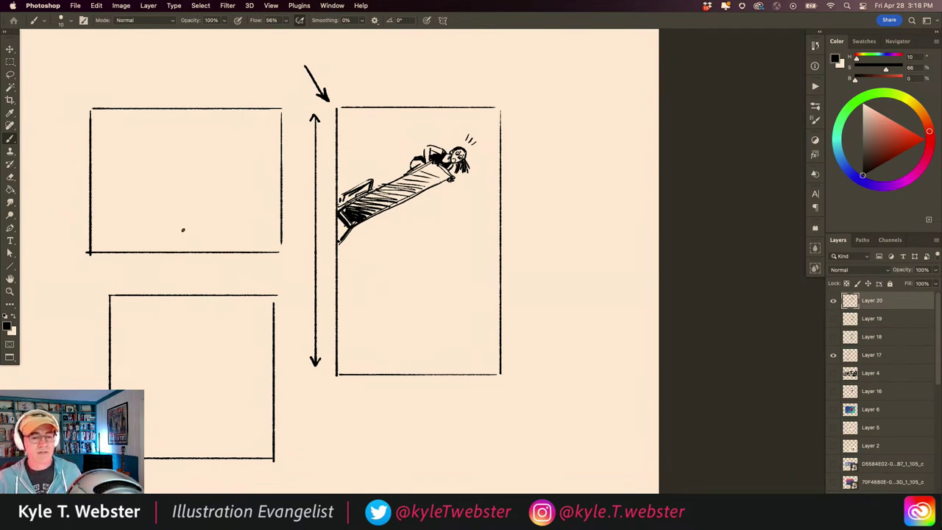
pyautogui.scroll(4, 470, 158)
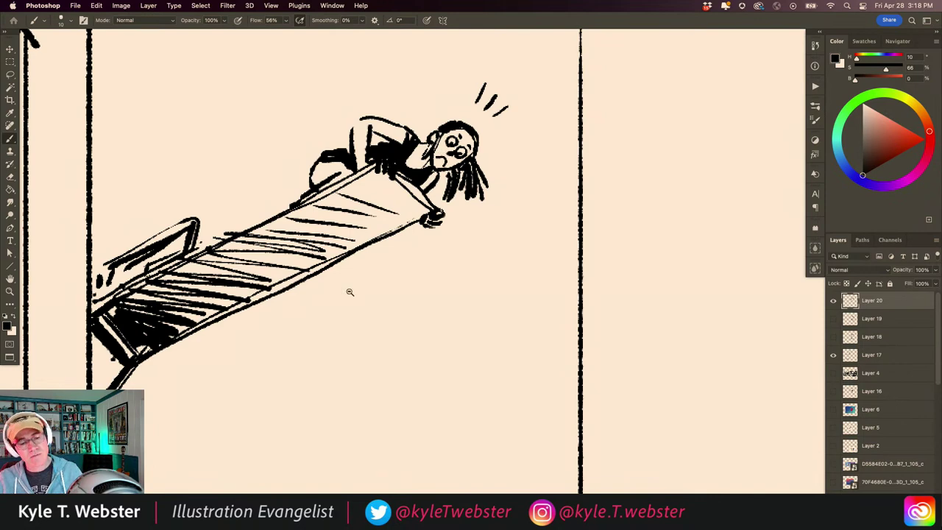
pyautogui.scroll(-4, 350, 291)
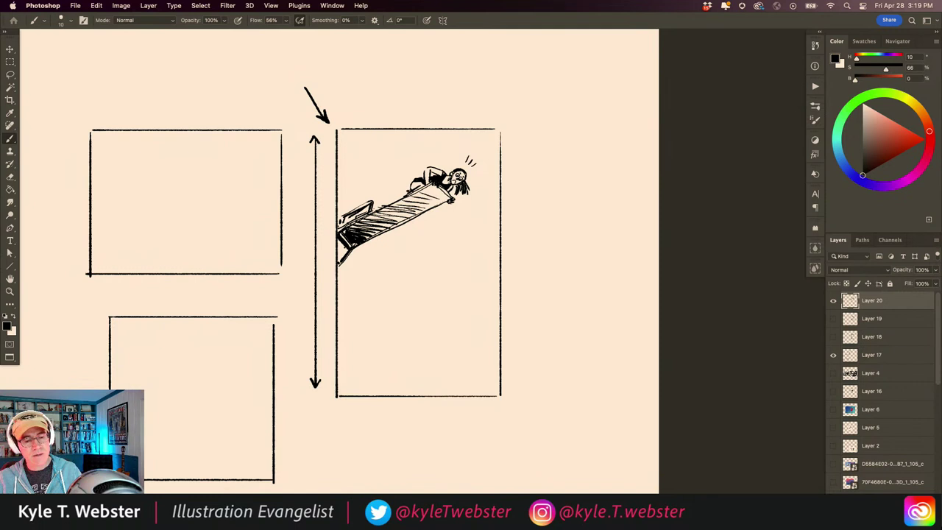
# Sketch cloud curves beside the board, near the girl and at top left, undoing a stray X stroke.
pyautogui.moveTo(453, 222)
pyautogui.mouseDown()
pyautogui.moveTo(418, 261)
pyautogui.moveTo(381, 273)
pyautogui.moveTo(454, 268)
pyautogui.moveTo(425, 287)
pyautogui.moveTo(445, 291)
pyautogui.moveTo(477, 256)
pyautogui.mouseUp()
pyautogui.moveTo(477, 303); pyautogui.dragTo(443, 308)
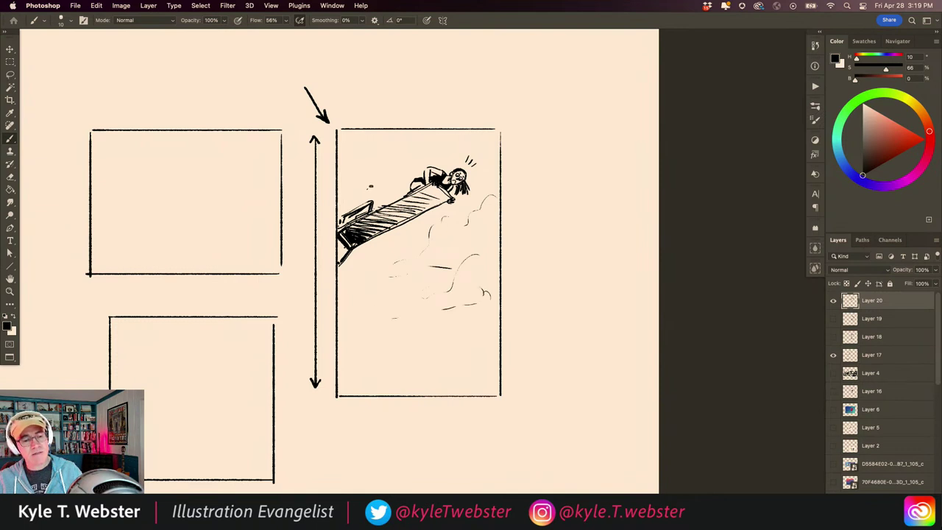
pyautogui.moveTo(366, 190); pyautogui.dragTo(373, 184)
pyautogui.moveTo(381, 173); pyautogui.dragTo(398, 174)
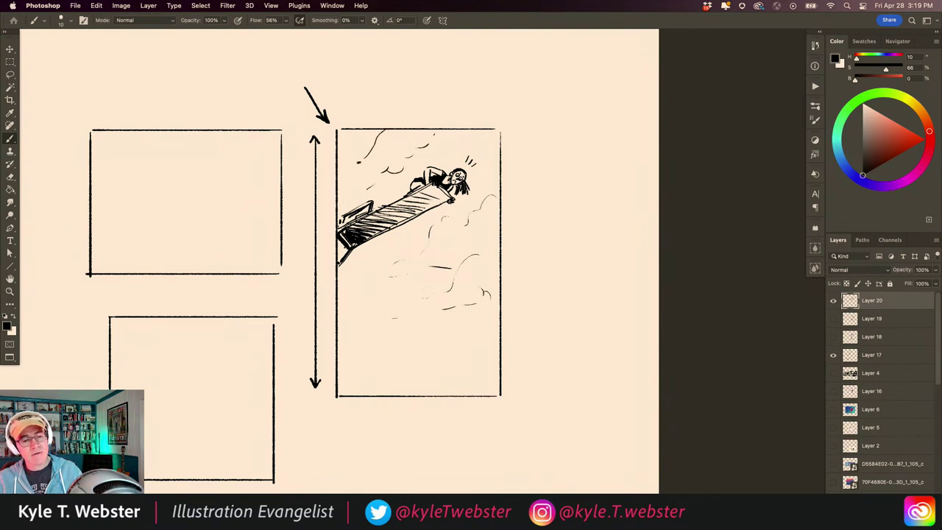
pyautogui.moveTo(346, 134); pyautogui.dragTo(350, 144)
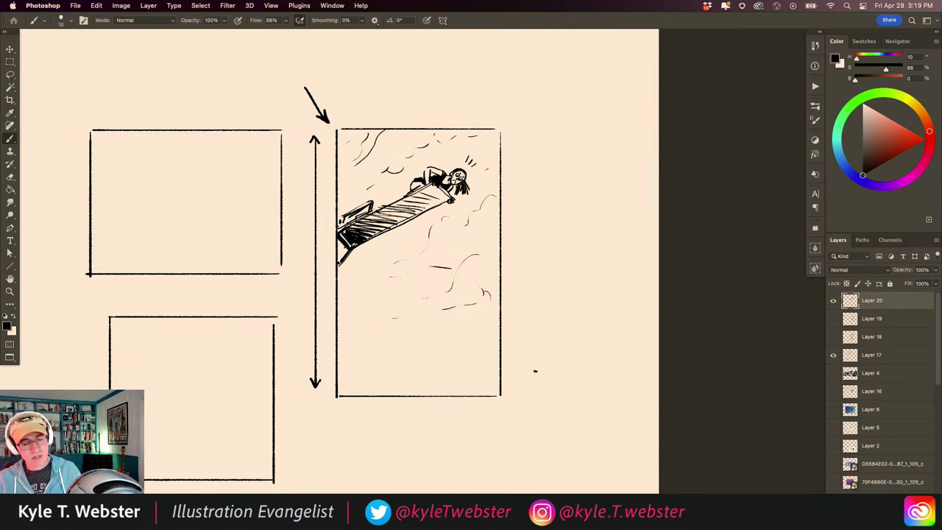
pyautogui.moveTo(465, 406); pyautogui.dragTo(451, 418)
pyautogui.moveTo(452, 405); pyautogui.dragTo(467, 419)
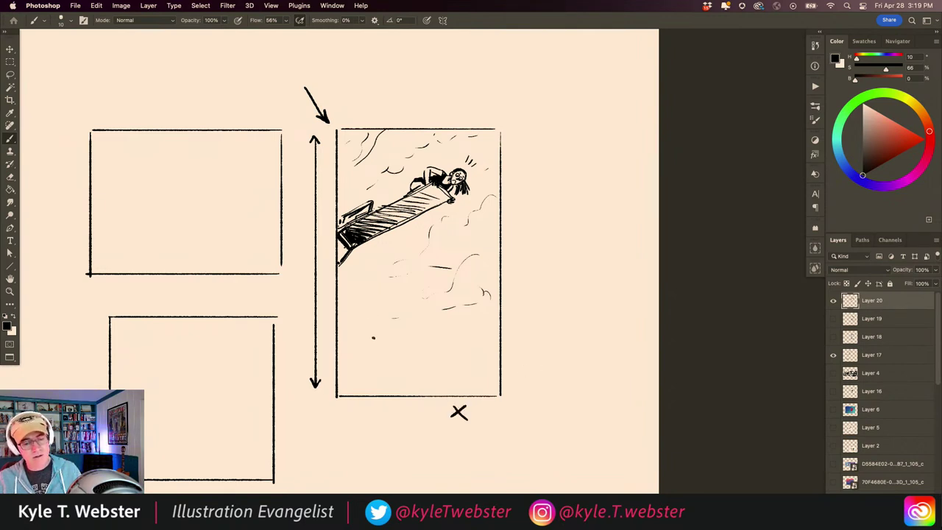
pyautogui.press('super+z')
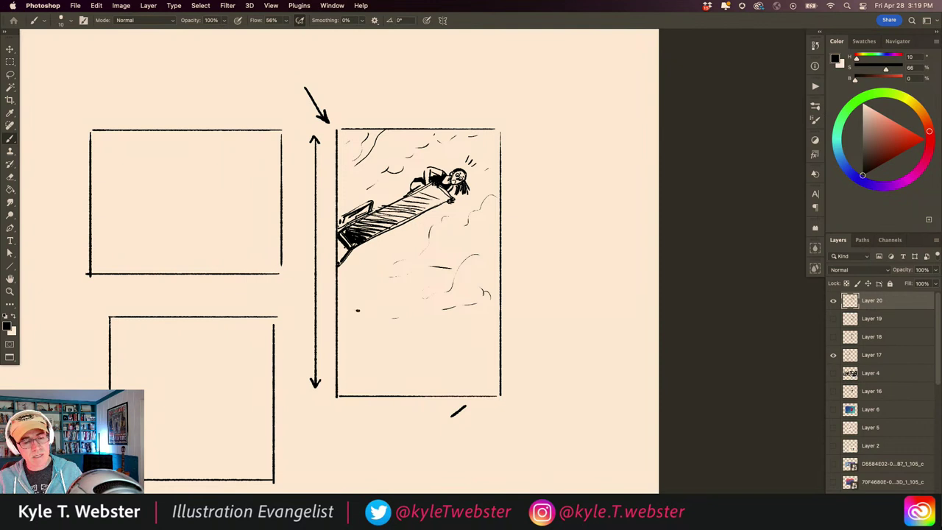
# Add diagonal and short cloud strokes below the board, removing stray marks near the bottom.
pyautogui.moveTo(434, 271); pyautogui.dragTo(366, 312)
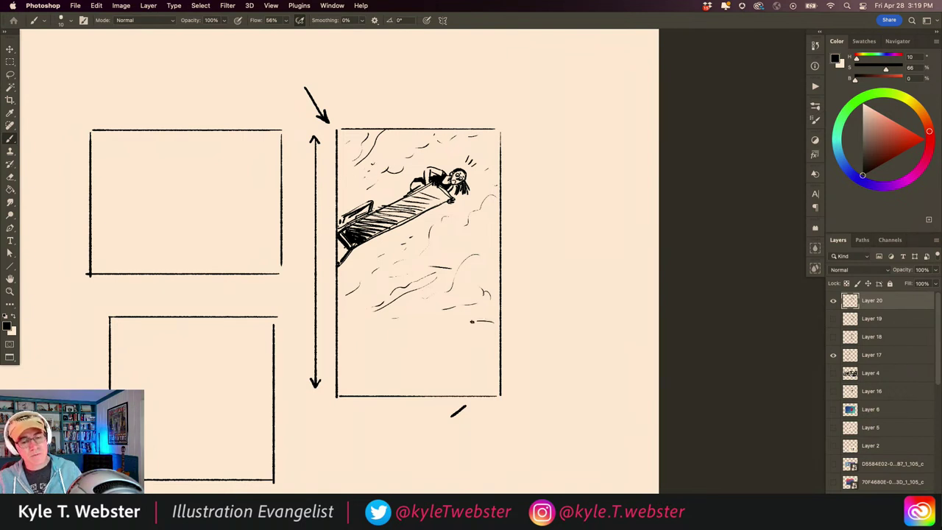
pyautogui.moveTo(473, 322); pyautogui.dragTo(493, 321)
pyautogui.moveTo(430, 334); pyautogui.dragTo(444, 325)
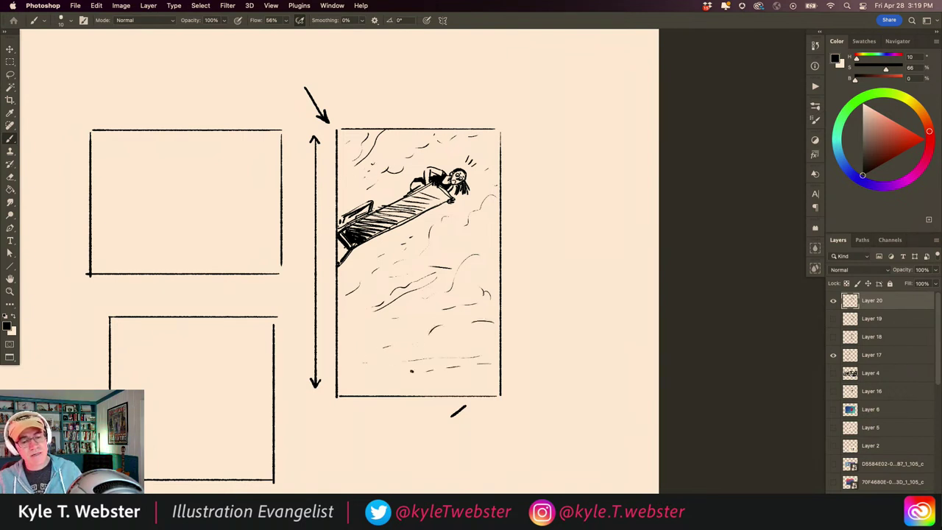
pyautogui.moveTo(410, 379)
pyautogui.mouseDown()
pyautogui.moveTo(498, 377)
pyautogui.moveTo(453, 381)
pyautogui.mouseUp()
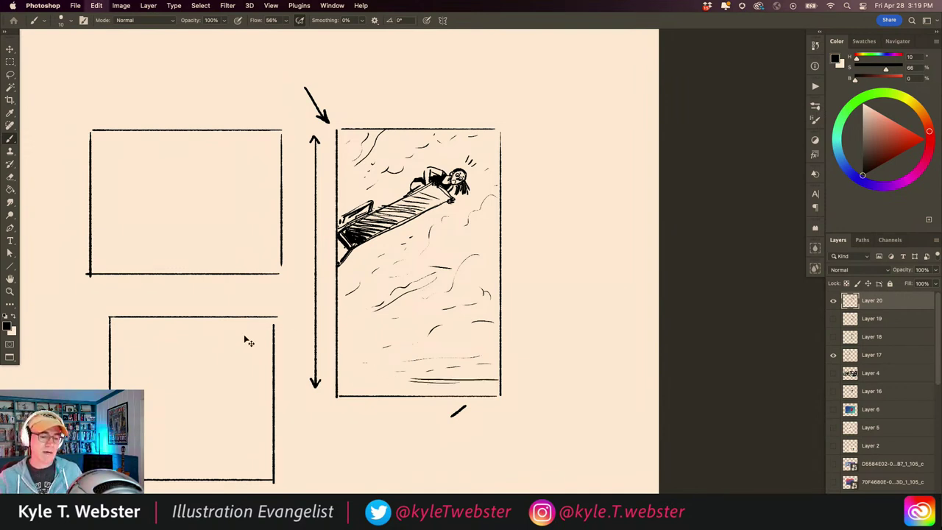
pyautogui.press('super+z')
pyautogui.press('super+z')
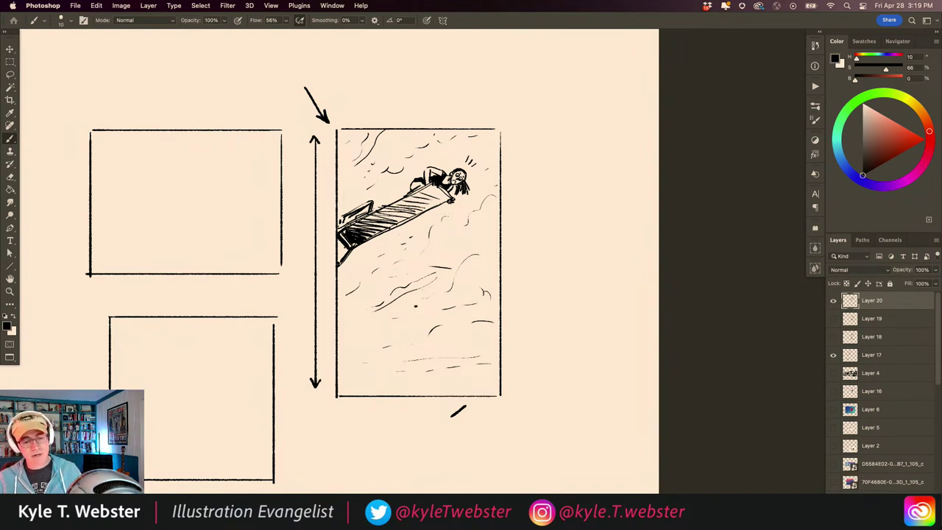
pyautogui.press('super+z')
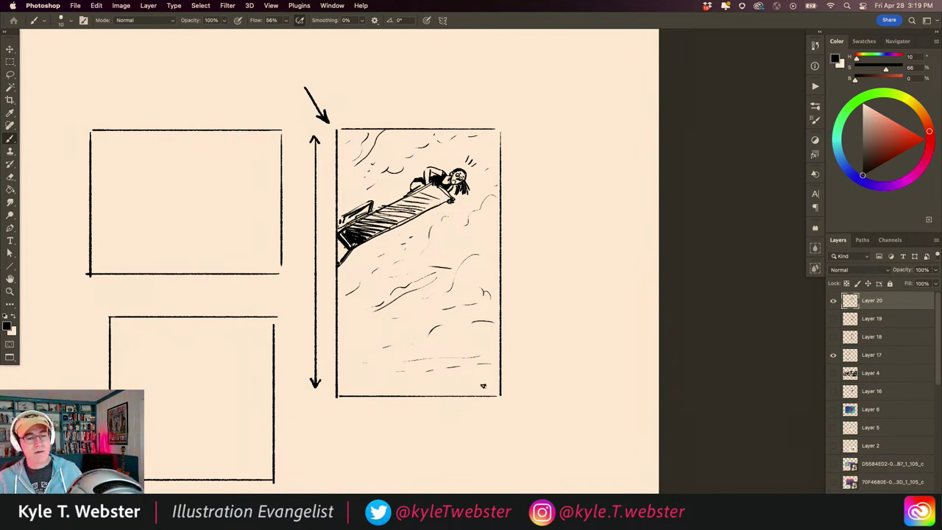
pyautogui.scroll(5, 389, 211)
# Group the sketch Layers 17–20 into Group 1 and stamp a merged Group 1 copy.
pyautogui.scroll(-4, 386, 324)
pyautogui.scroll(-4, 382, 330)
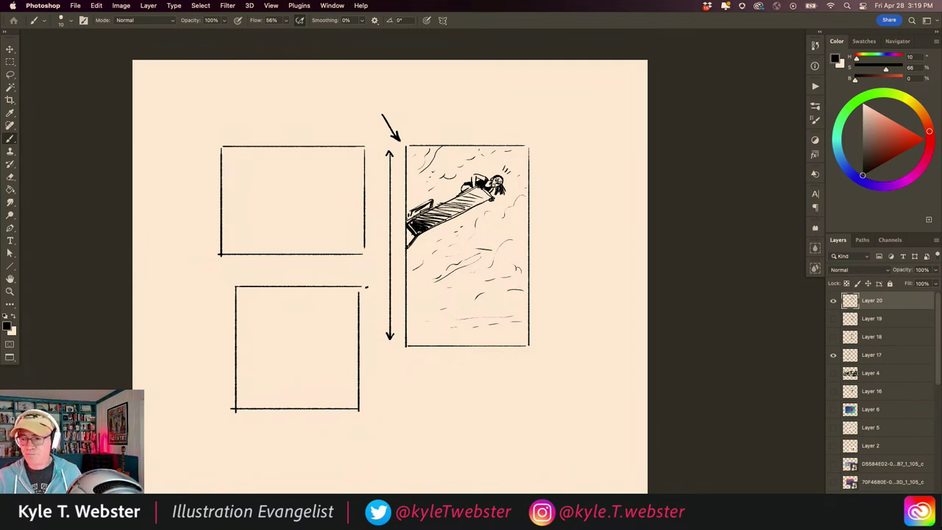
pyautogui.keyDown('shift'); pyautogui.click(850, 355); pyautogui.keyUp('shift')
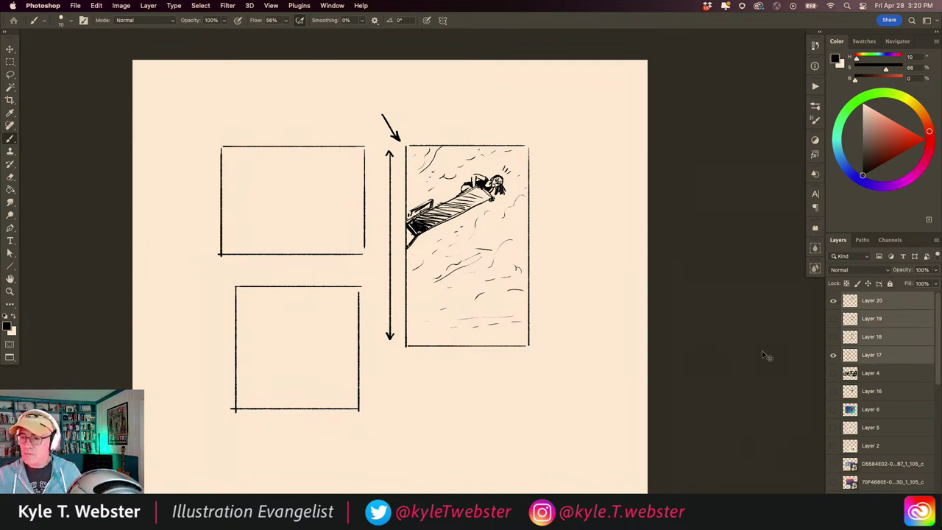
pyautogui.press('super+g')
pyautogui.press('super+alt+e')
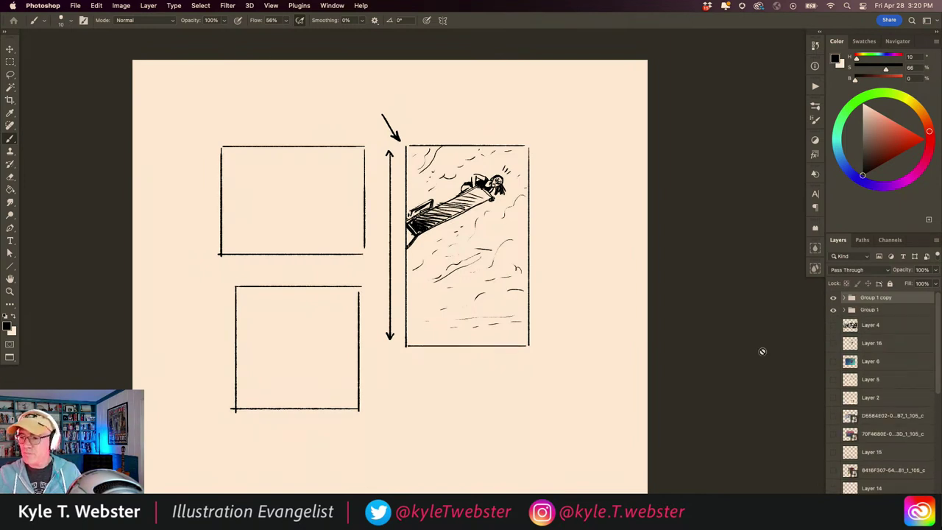
# Copy the right panel area with both groups hidden and paste it as Layer 21.
pyautogui.press('m')
pyautogui.moveTo(404, 141)
pyautogui.mouseDown()
pyautogui.moveTo(478, 324)
pyautogui.moveTo(535, 354)
pyautogui.mouseUp()
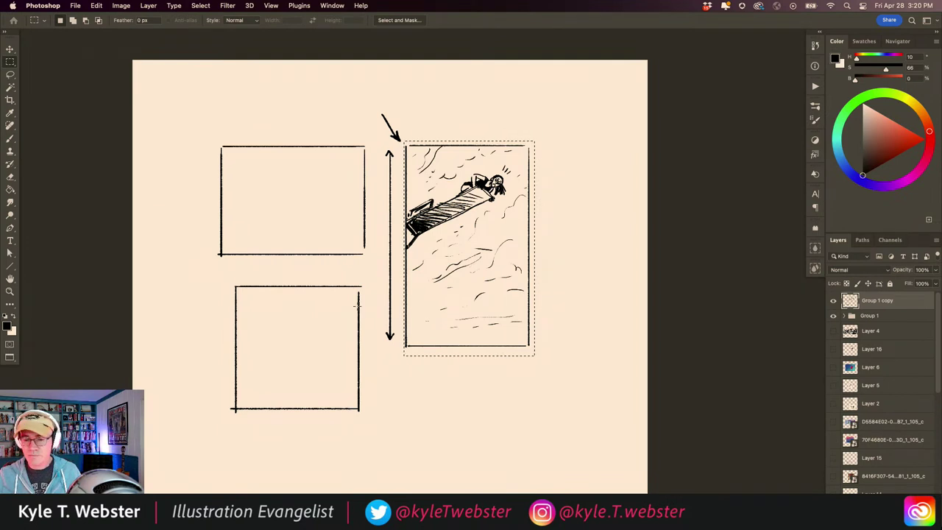
pyautogui.keyDown('alt'); pyautogui.click(833, 302); pyautogui.keyUp('alt')
pyautogui.click(833, 302)
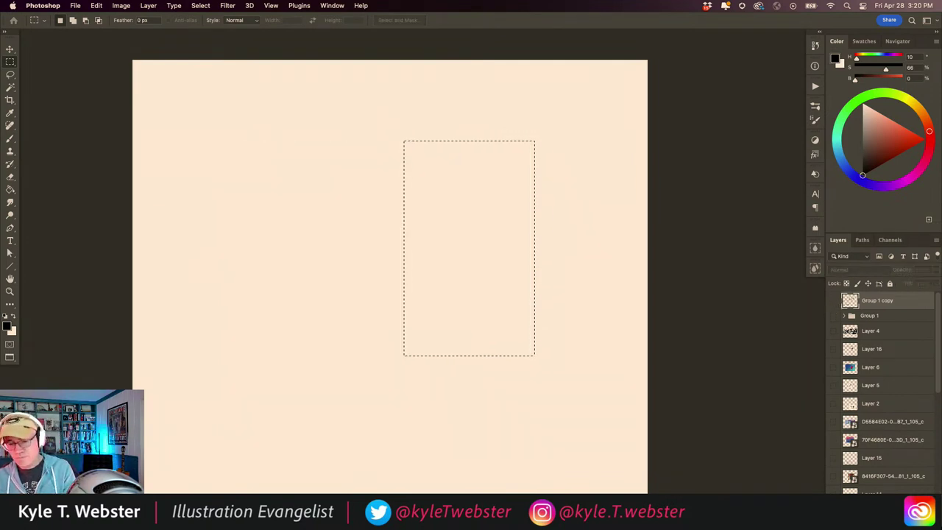
pyautogui.press('super+d')
pyautogui.press('super+v')
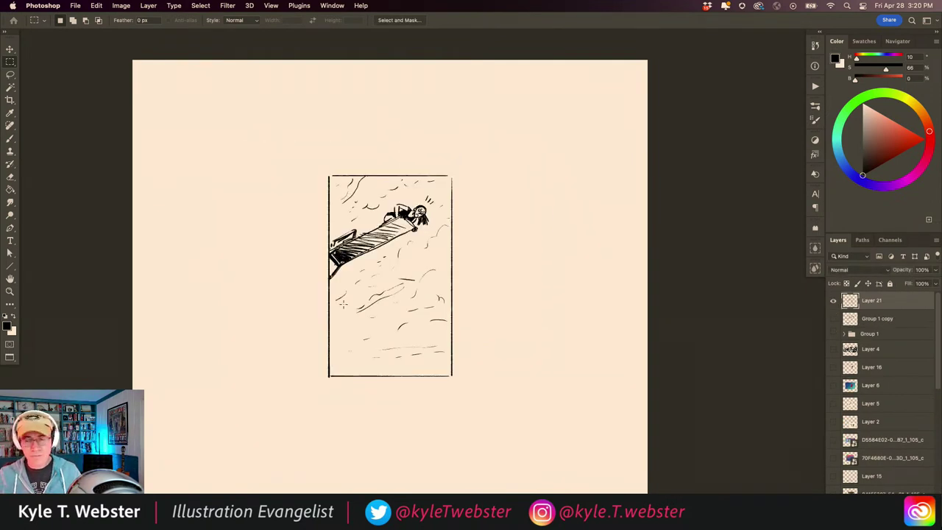
# Enlarge the pasted Layer 21 to about 192% and target its opacity setting.
pyautogui.keyDown('alt'); pyautogui.keyDown('super'); pyautogui.click(338, 353); pyautogui.keyUp('super'); pyautogui.keyUp('alt')
pyautogui.press('super+t')
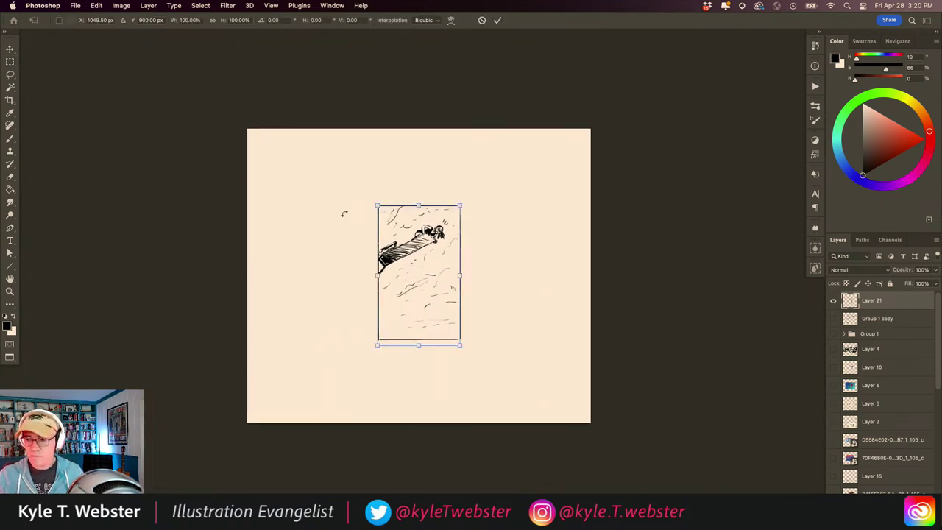
pyautogui.moveTo(371, 202); pyautogui.dragTo(310, 153)
pyautogui.press('Return')
pyautogui.click(922, 270)
# Fade Layer 21 to 20% opacity and add a new Layer 22 for brush inking.
pyautogui.write('20')
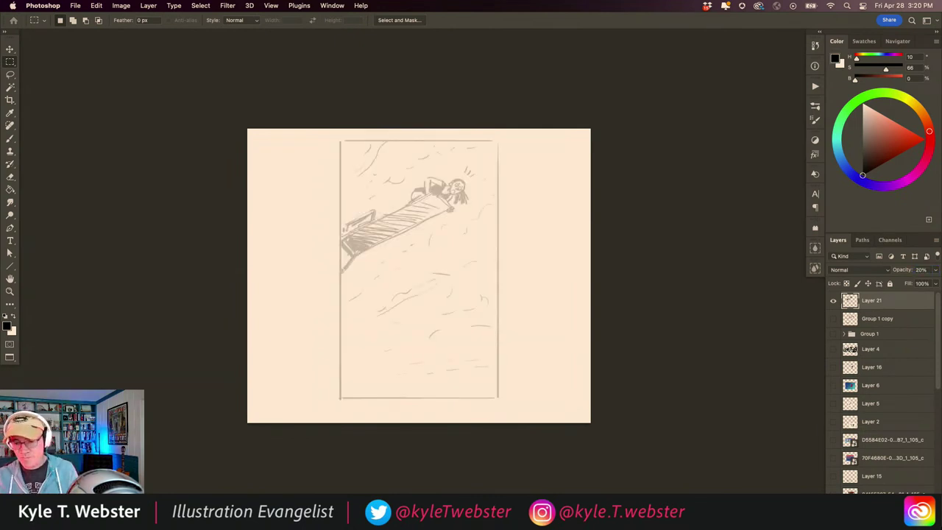
pyautogui.press('super+alt+shift+n')
pyautogui.press('b')
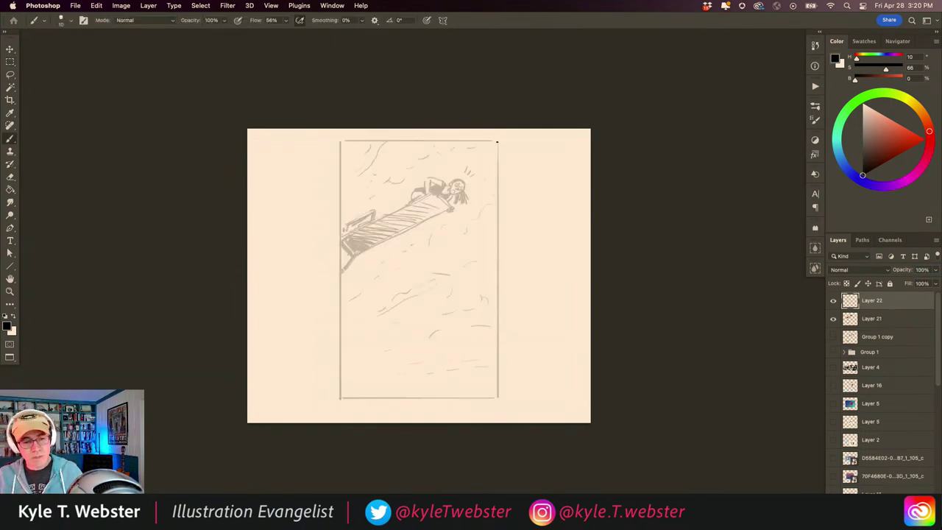
# Ink bold black top and right edges of the panel frame.
pyautogui.moveTo(442, 141)
pyautogui.mouseDown()
pyautogui.moveTo(340, 142)
pyautogui.moveTo(341, 382)
pyautogui.mouseUp()
pyautogui.moveTo(498, 143); pyautogui.dragTo(493, 396)
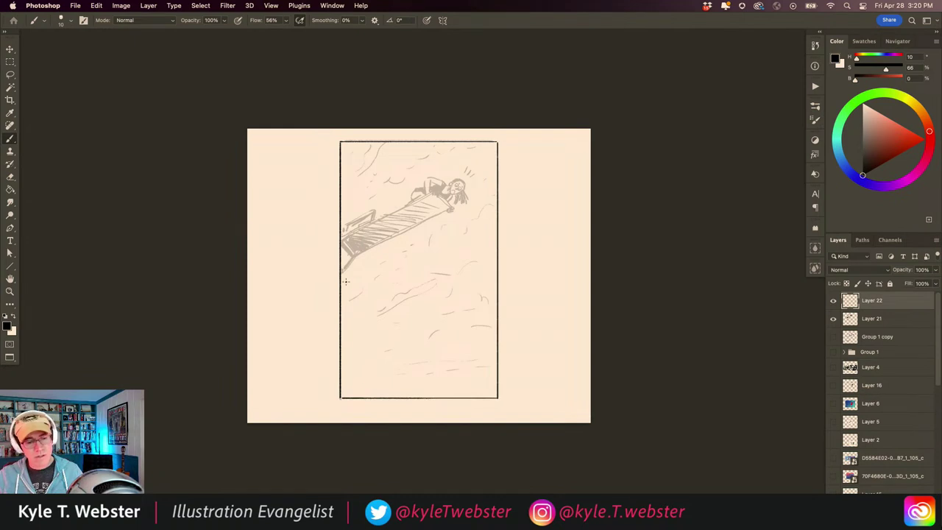
pyautogui.click(425, 199)
pyautogui.keyDown('alt'); pyautogui.click(343, 280); pyautogui.keyUp('alt')
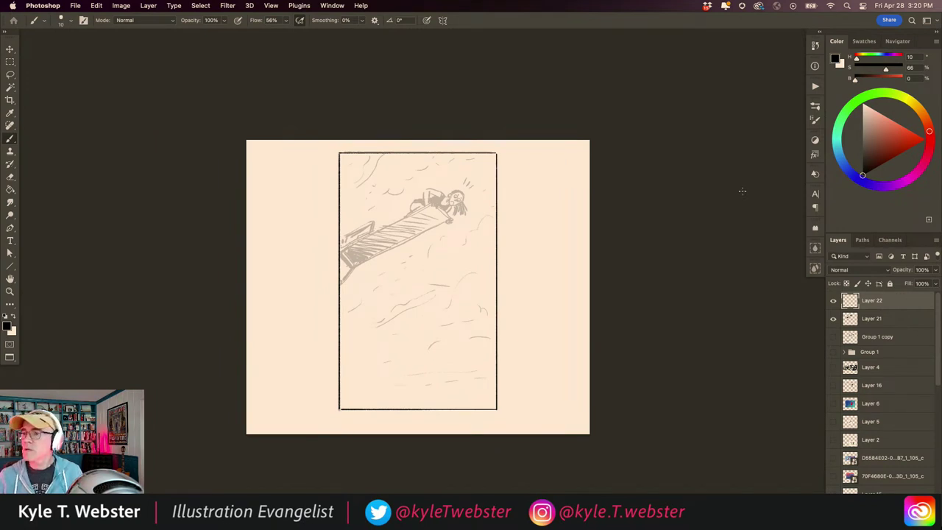
# Review the artwork with the interface hidden, then add Layer 23 for the girl.
pyautogui.press('Tab')
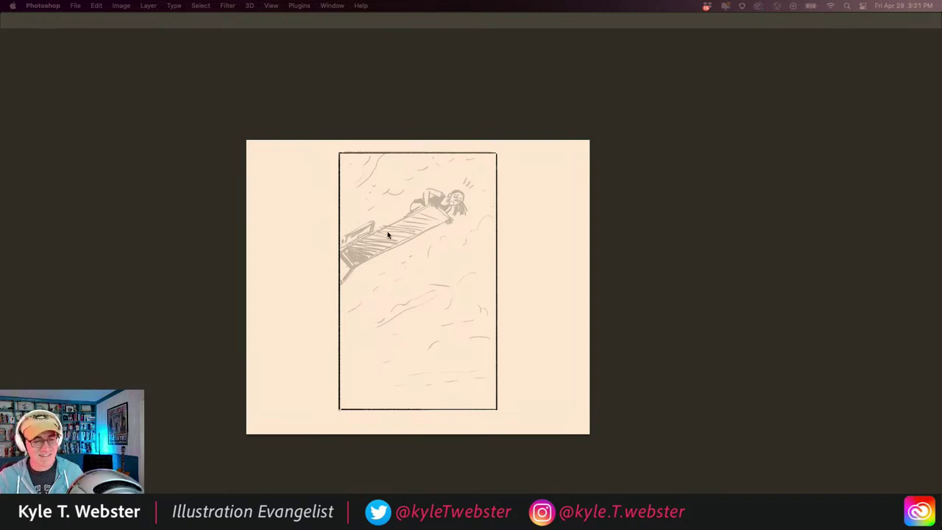
pyautogui.press('Tab')
pyautogui.scroll(1, 387, 231)
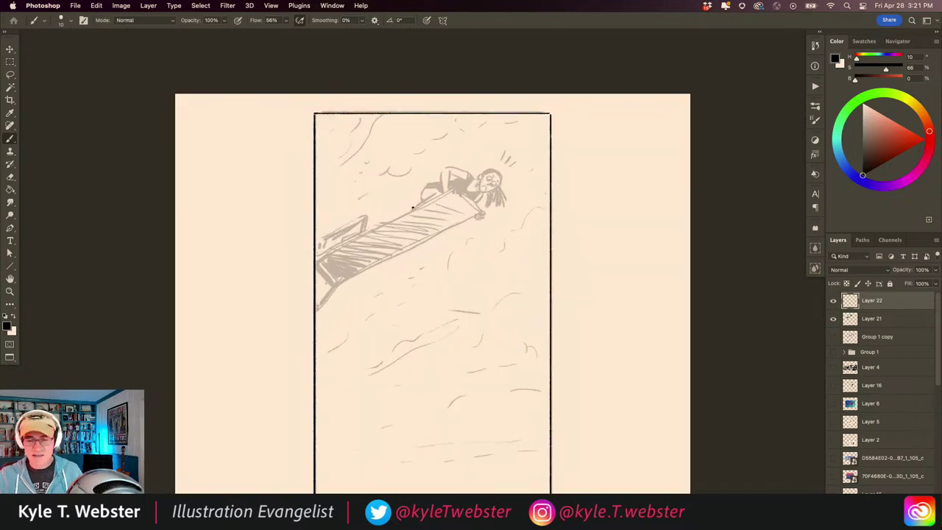
pyautogui.press('alt+shift+super+n')
# Ink the girl's eye pupil, squiggle mouth, chin curve and right face outline.
pyautogui.scroll(6, 404, 186)
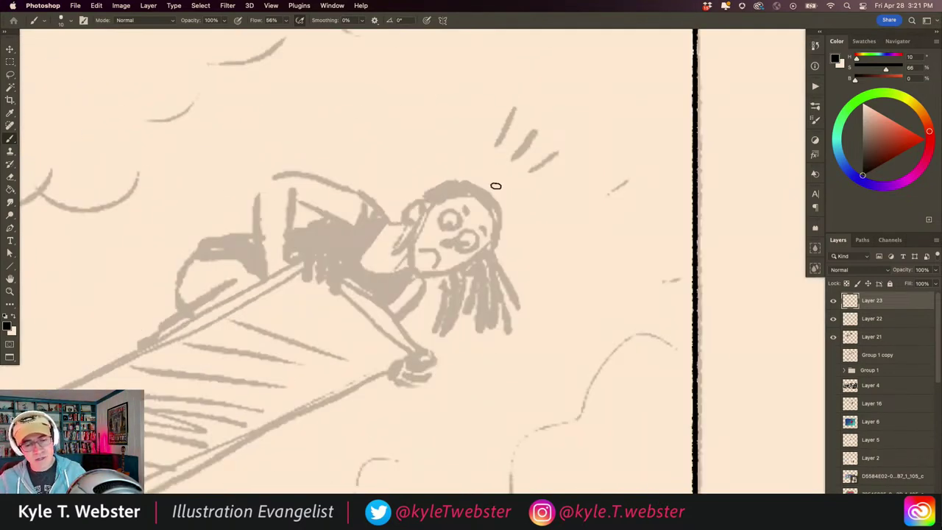
pyautogui.moveTo(456, 225)
pyautogui.mouseDown()
pyautogui.moveTo(450, 214)
pyautogui.moveTo(449, 244)
pyautogui.moveTo(468, 237)
pyautogui.moveTo(432, 263)
pyautogui.mouseUp()
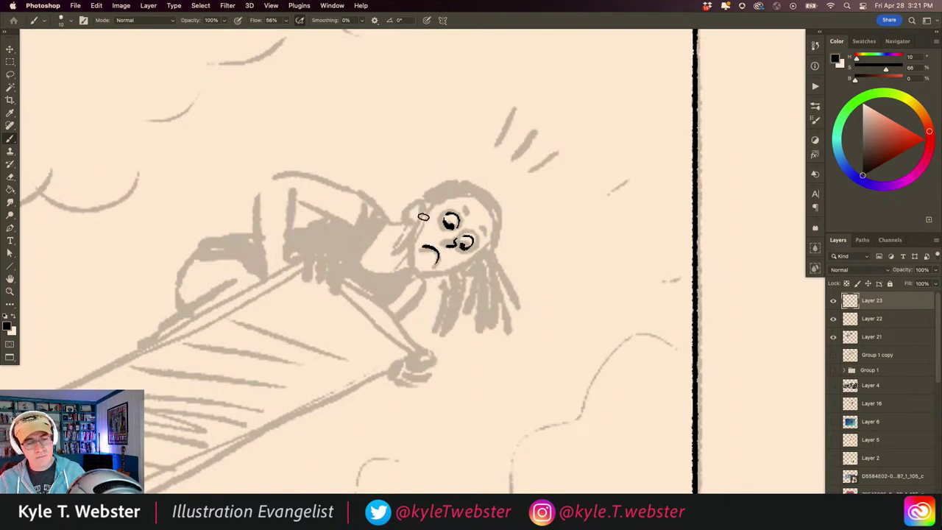
pyautogui.press('super+z')
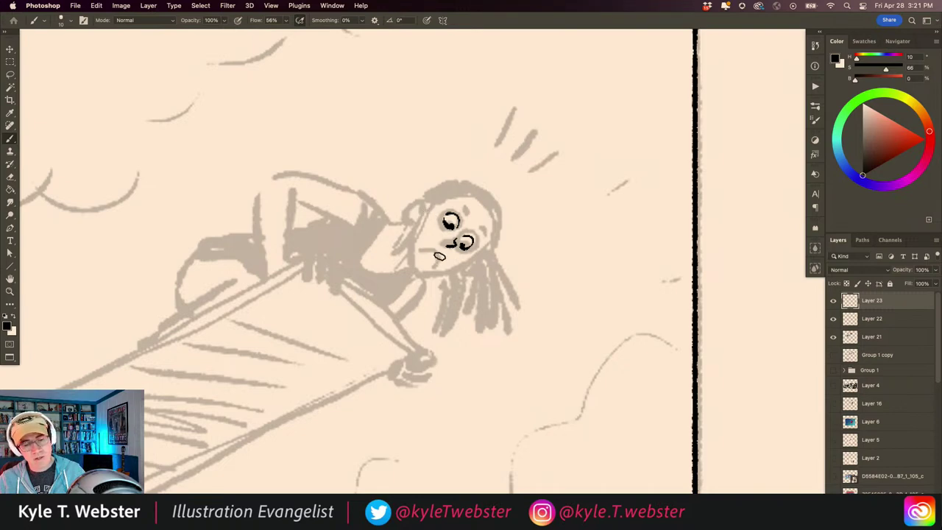
pyautogui.moveTo(439, 261); pyautogui.dragTo(426, 243)
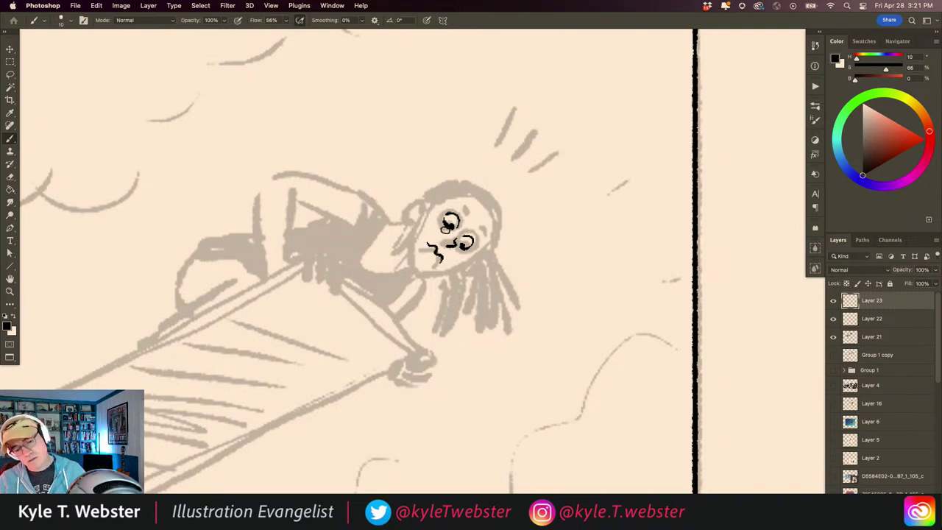
pyautogui.moveTo(482, 249)
pyautogui.mouseDown()
pyautogui.moveTo(423, 268)
pyautogui.moveTo(444, 270)
pyautogui.moveTo(418, 264)
pyautogui.moveTo(411, 215)
pyautogui.mouseUp()
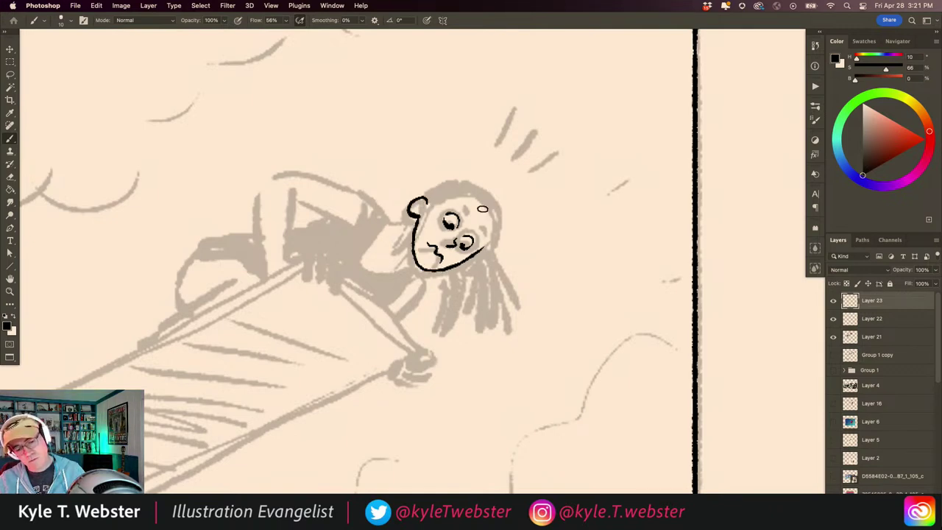
pyautogui.moveTo(478, 197)
pyautogui.mouseDown()
pyautogui.moveTo(484, 245)
pyautogui.moveTo(500, 205)
pyautogui.moveTo(498, 196)
pyautogui.moveTo(493, 223)
pyautogui.moveTo(492, 190)
pyautogui.moveTo(465, 180)
pyautogui.moveTo(460, 189)
pyautogui.moveTo(446, 180)
pyautogui.moveTo(461, 181)
pyautogui.moveTo(439, 184)
pyautogui.moveTo(440, 194)
pyautogui.moveTo(461, 193)
pyautogui.moveTo(416, 193)
pyautogui.moveTo(431, 181)
pyautogui.moveTo(413, 189)
pyautogui.mouseUp()
# Add curly hair scribbles atop the head and thicken the right hair lock.
pyautogui.moveTo(430, 243); pyautogui.dragTo(426, 247)
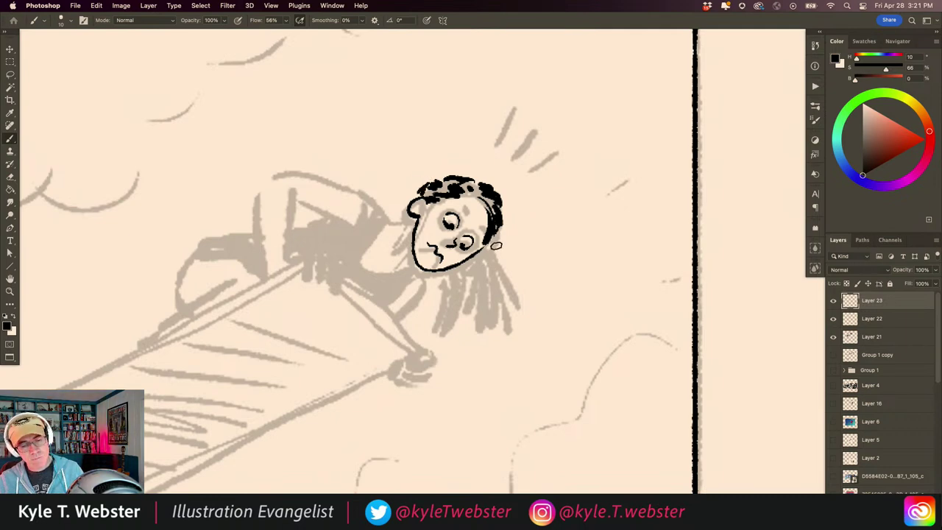
pyautogui.moveTo(478, 207); pyautogui.dragTo(488, 287)
pyautogui.moveTo(487, 235); pyautogui.dragTo(495, 310)
pyautogui.moveTo(422, 253); pyautogui.dragTo(427, 258)
pyautogui.moveTo(493, 229); pyautogui.dragTo(465, 371)
# Ink and thicken the long lock hanging below the head, adding thin strands.
pyautogui.moveTo(471, 271); pyautogui.dragTo(466, 342)
pyautogui.moveTo(468, 298); pyautogui.dragTo(463, 376)
pyautogui.moveTo(465, 274)
pyautogui.mouseDown()
pyautogui.moveTo(456, 354)
pyautogui.moveTo(447, 281)
pyautogui.moveTo(446, 312)
pyautogui.moveTo(438, 279)
pyautogui.moveTo(448, 336)
pyautogui.mouseUp()
pyautogui.moveTo(437, 272); pyautogui.dragTo(436, 285)
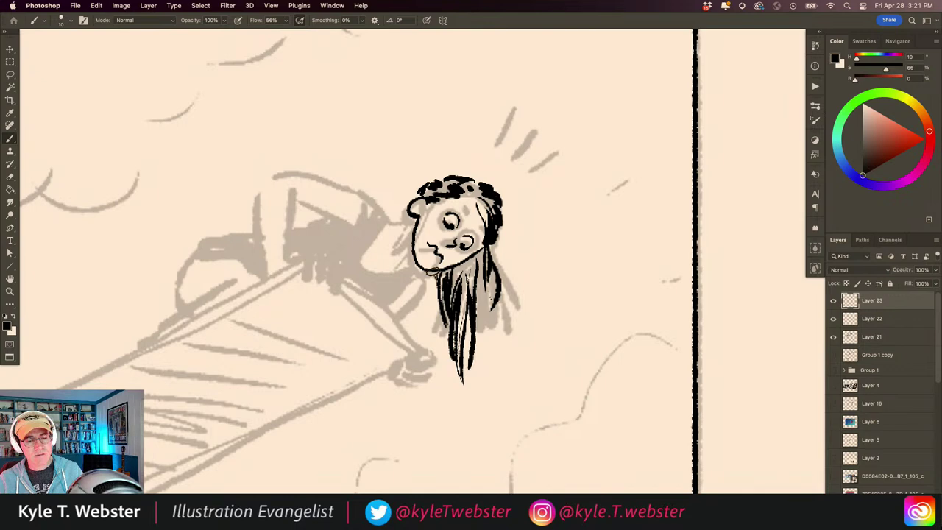
pyautogui.moveTo(495, 244); pyautogui.dragTo(492, 321)
pyautogui.moveTo(481, 263); pyautogui.dragTo(482, 312)
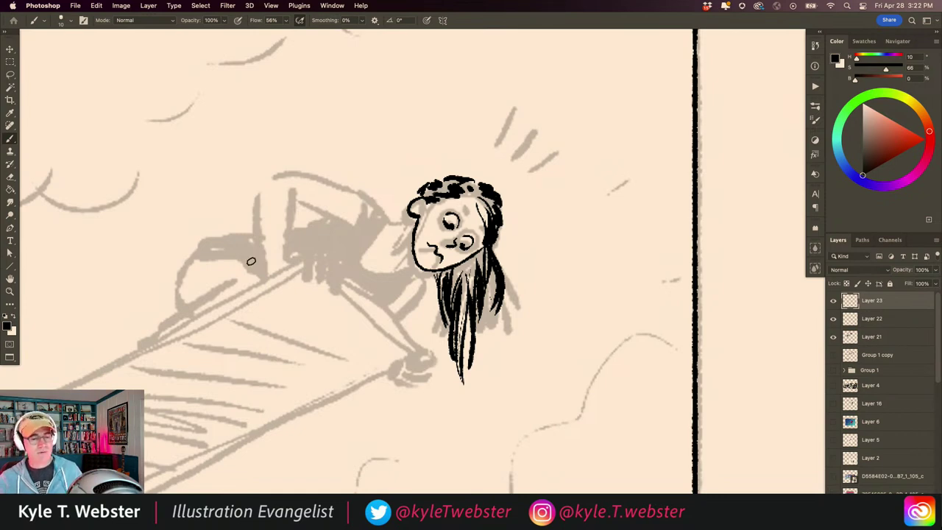
# Ink the raised arm outline and the fingers of the hand.
pyautogui.moveTo(390, 227)
pyautogui.mouseDown()
pyautogui.moveTo(370, 192)
pyautogui.moveTo(285, 177)
pyautogui.mouseUp()
pyautogui.press('super+z')
pyautogui.moveTo(390, 222)
pyautogui.mouseDown()
pyautogui.moveTo(362, 189)
pyautogui.moveTo(276, 167)
pyautogui.moveTo(274, 265)
pyautogui.moveTo(324, 282)
pyautogui.moveTo(335, 275)
pyautogui.moveTo(329, 281)
pyautogui.mouseUp()
pyautogui.moveTo(332, 267)
pyautogui.mouseDown()
pyautogui.moveTo(334, 287)
pyautogui.moveTo(330, 272)
pyautogui.mouseUp()
pyautogui.moveTo(308, 248)
pyautogui.mouseDown()
pyautogui.moveTo(317, 259)
pyautogui.moveTo(299, 183)
pyautogui.moveTo(349, 220)
pyautogui.moveTo(358, 252)
pyautogui.mouseUp()
# Ink the back of the arm, jaw and chin, plus lines from hand to board edge.
pyautogui.moveTo(385, 215)
pyautogui.mouseDown()
pyautogui.moveTo(358, 250)
pyautogui.moveTo(391, 293)
pyautogui.mouseUp()
pyautogui.moveTo(415, 231)
pyautogui.mouseDown()
pyautogui.moveTo(404, 258)
pyautogui.moveTo(412, 283)
pyautogui.moveTo(396, 309)
pyautogui.mouseUp()
pyautogui.press('super+z')
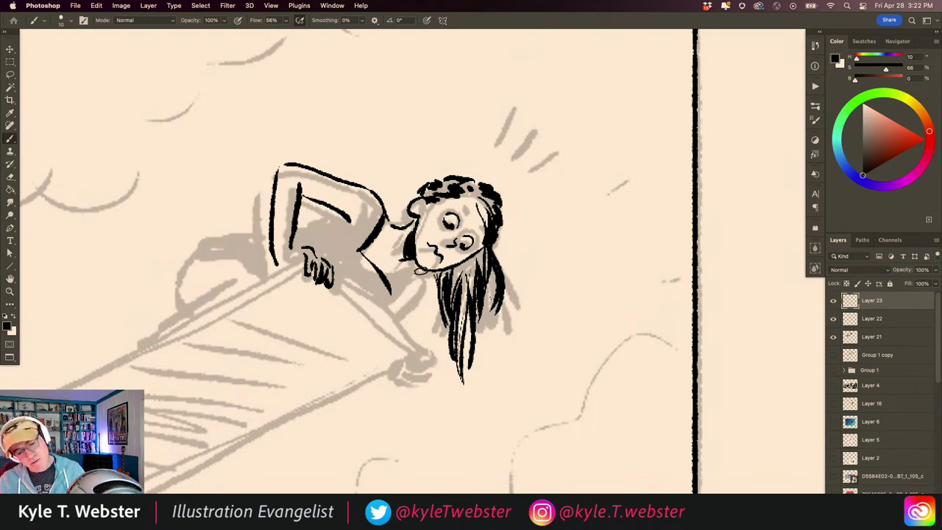
pyautogui.moveTo(425, 274)
pyautogui.mouseDown()
pyautogui.moveTo(393, 301)
pyautogui.moveTo(295, 217)
pyautogui.moveTo(406, 279)
pyautogui.moveTo(387, 305)
pyautogui.mouseUp()
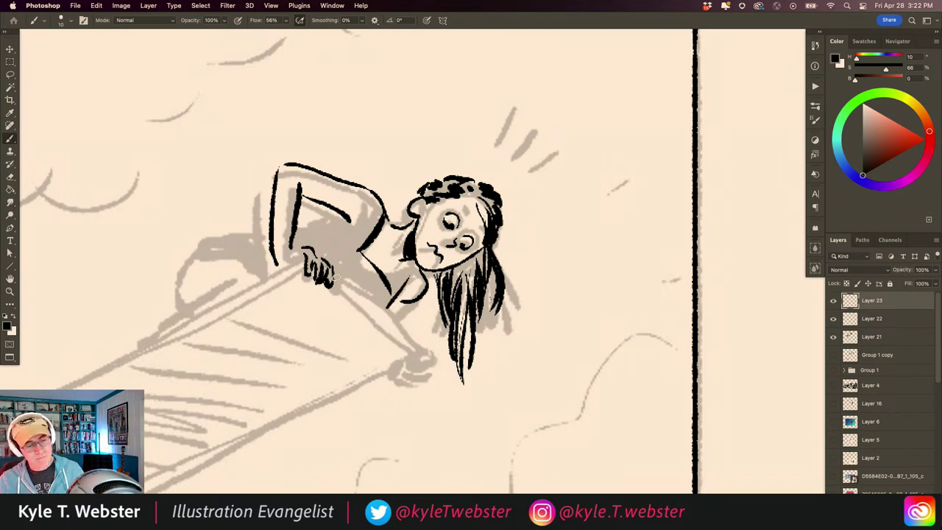
pyautogui.moveTo(334, 277); pyautogui.dragTo(403, 350)
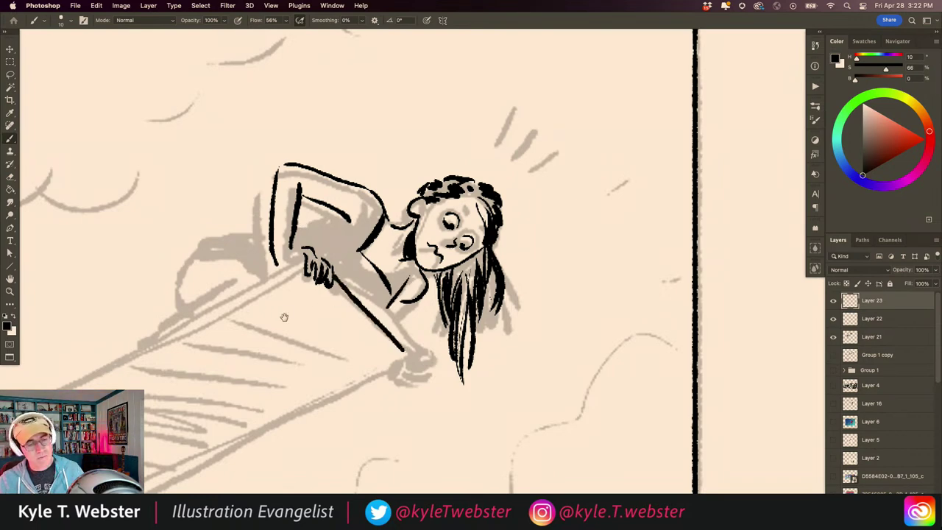
pyautogui.moveTo(283, 314)
pyautogui.mouseDown()
pyautogui.moveTo(358, 306)
pyautogui.moveTo(402, 271)
pyautogui.mouseUp()
# Ink the diving board's upper and lower long edges.
pyautogui.press('super+minus')
pyautogui.press('super+minus')
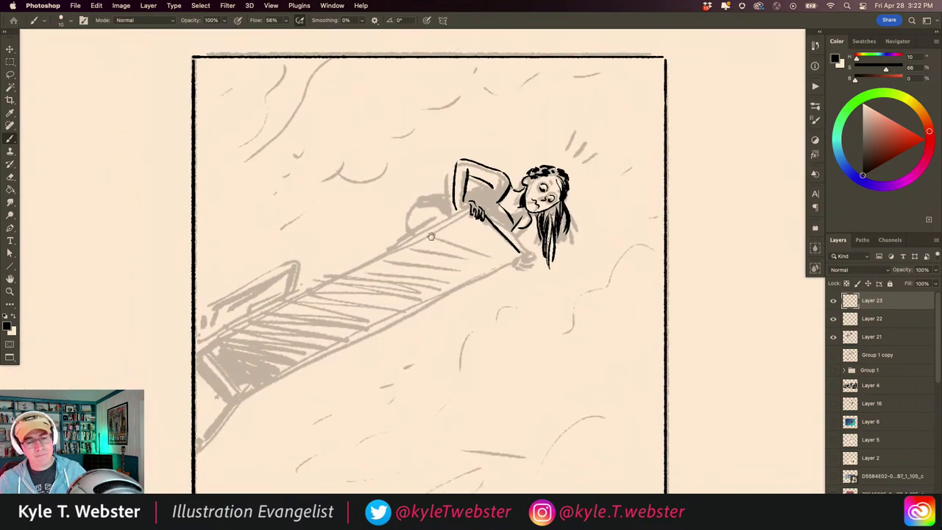
pyautogui.moveTo(471, 206); pyautogui.dragTo(194, 351)
pyautogui.moveTo(511, 262); pyautogui.dragTo(224, 392)
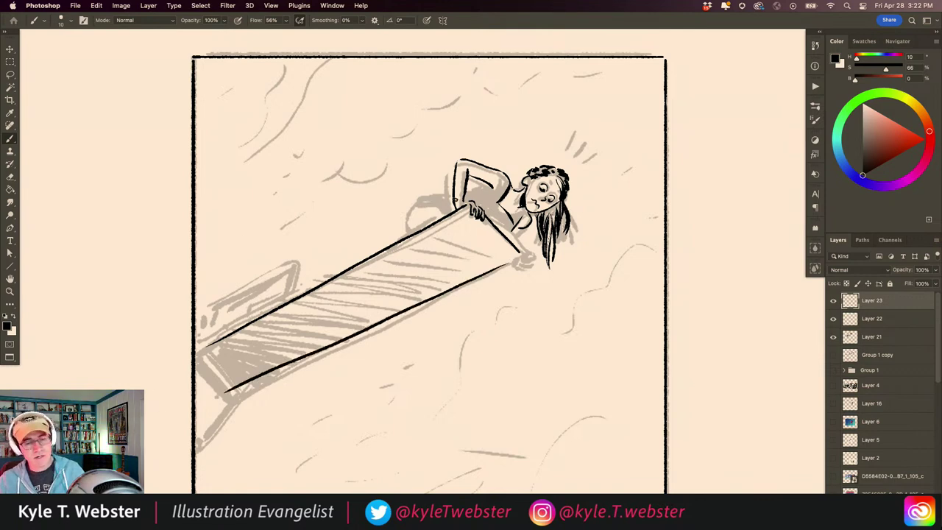
# Ink the arm and sleeve outlines and start filling the swimsuit shape.
pyautogui.press('super+plus')
pyautogui.press('super+plus')
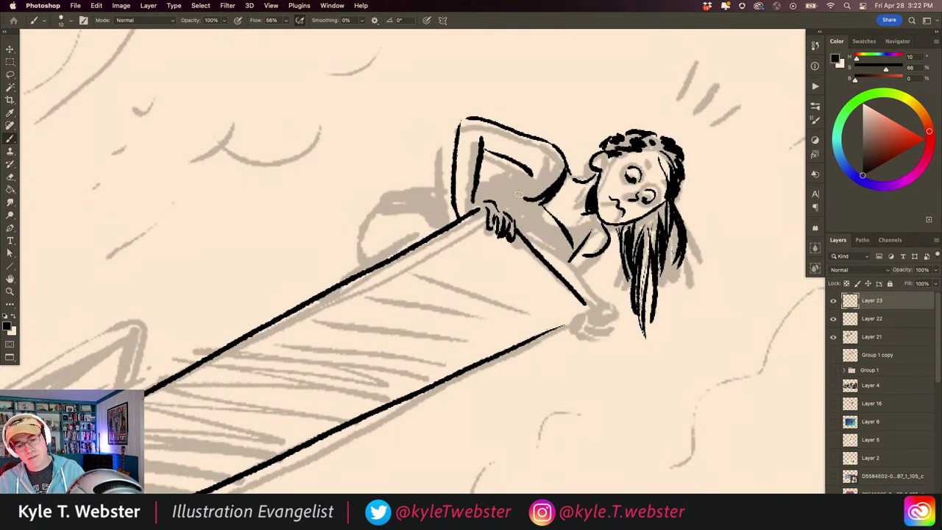
pyautogui.moveTo(525, 166)
pyautogui.mouseDown()
pyautogui.moveTo(513, 187)
pyautogui.moveTo(549, 195)
pyautogui.moveTo(568, 245)
pyautogui.mouseUp()
pyautogui.moveTo(545, 214); pyautogui.dragTo(579, 256)
pyautogui.moveTo(602, 226)
pyautogui.mouseDown()
pyautogui.moveTo(559, 274)
pyautogui.moveTo(552, 232)
pyautogui.moveTo(537, 264)
pyautogui.moveTo(515, 173)
pyautogui.moveTo(486, 189)
pyautogui.moveTo(507, 199)
pyautogui.moveTo(499, 207)
pyautogui.moveTo(491, 195)
pyautogui.moveTo(474, 195)
pyautogui.mouseUp()
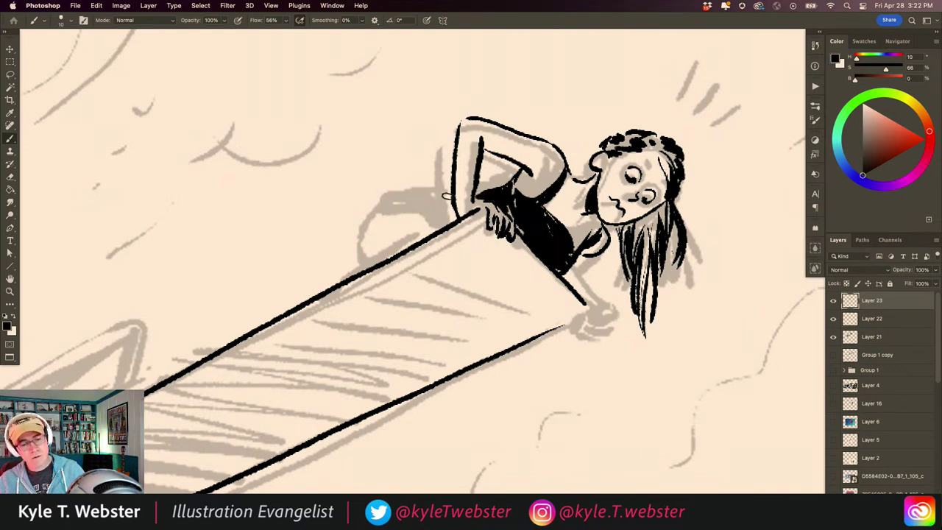
# Fill the swimsuit shoulder black and ink the girl's curved, black-topped hip.
pyautogui.scroll(-2, 331, 251)
pyautogui.hscroll(-3, 331, 251)
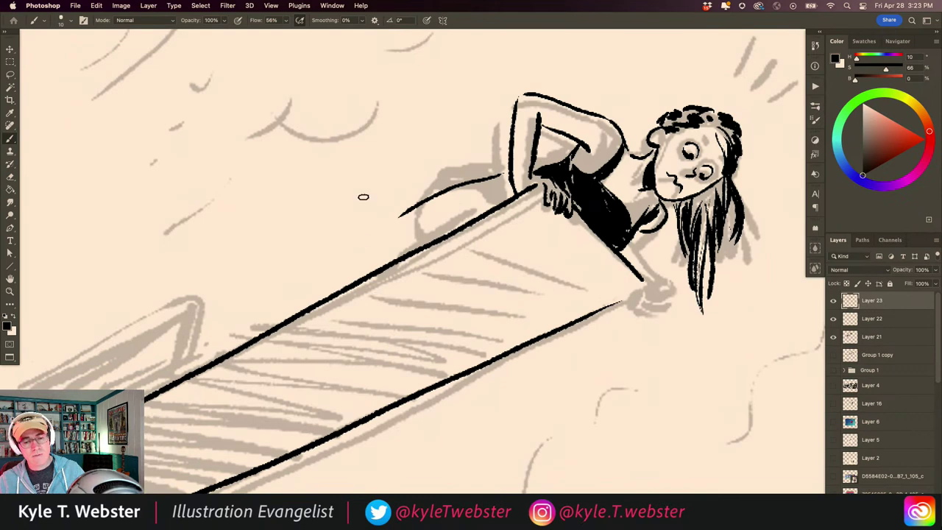
pyautogui.moveTo(581, 144)
pyautogui.mouseDown()
pyautogui.moveTo(550, 151)
pyautogui.moveTo(542, 168)
pyautogui.moveTo(444, 167)
pyautogui.moveTo(421, 234)
pyautogui.mouseUp()
pyautogui.moveTo(451, 170); pyautogui.dragTo(506, 186)
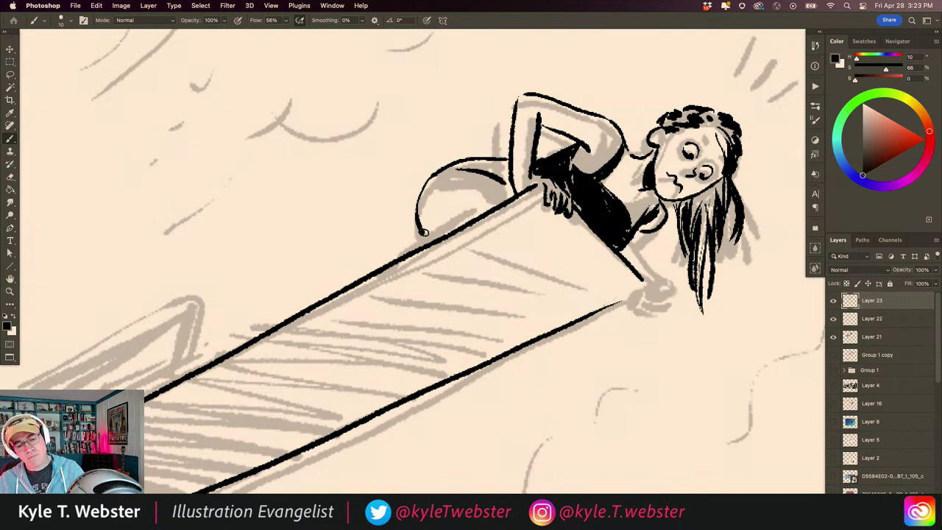
pyautogui.moveTo(424, 232); pyautogui.dragTo(431, 238)
pyautogui.moveTo(503, 170); pyautogui.dragTo(465, 163)
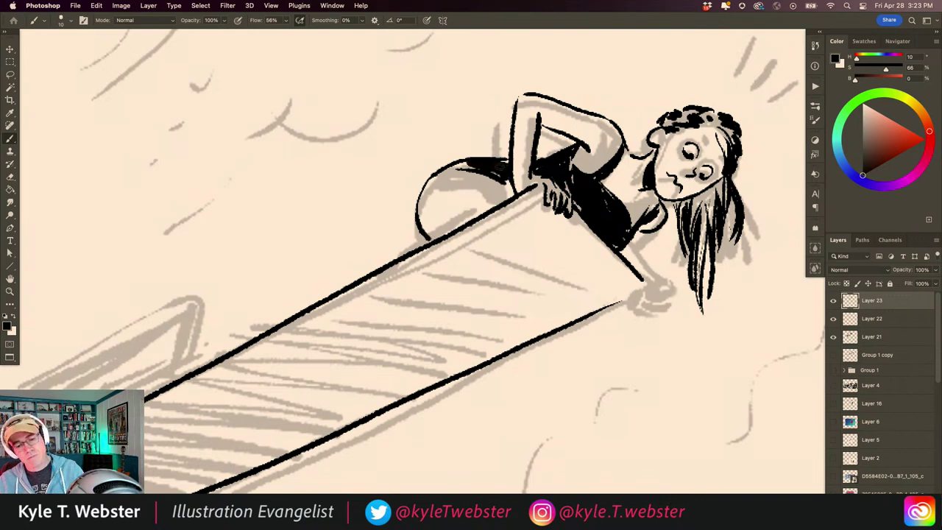
pyautogui.scroll(-3, 362, 258)
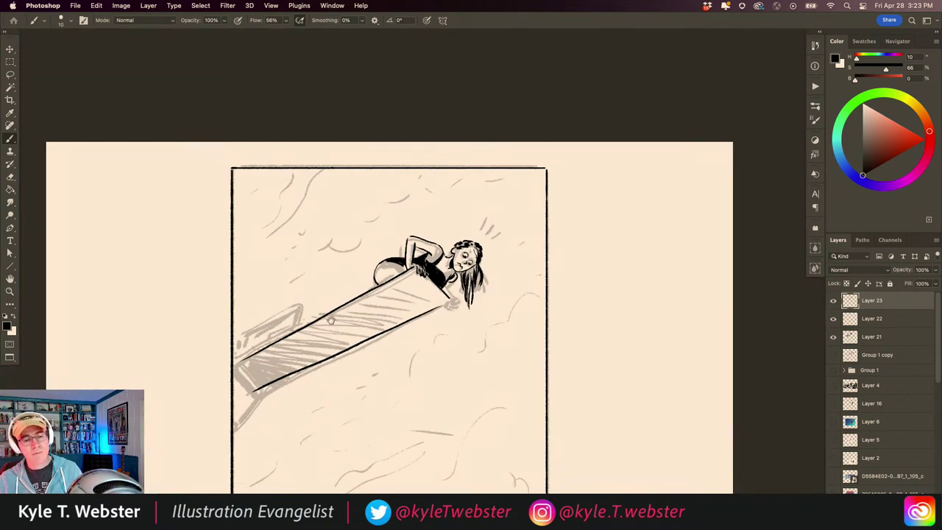
# Ink the knee peeking over the board and the fingers gripping the board tip.
pyautogui.scroll(1, 369, 308)
pyautogui.moveTo(382, 249)
pyautogui.mouseDown()
pyautogui.moveTo(347, 248)
pyautogui.moveTo(342, 271)
pyautogui.mouseUp()
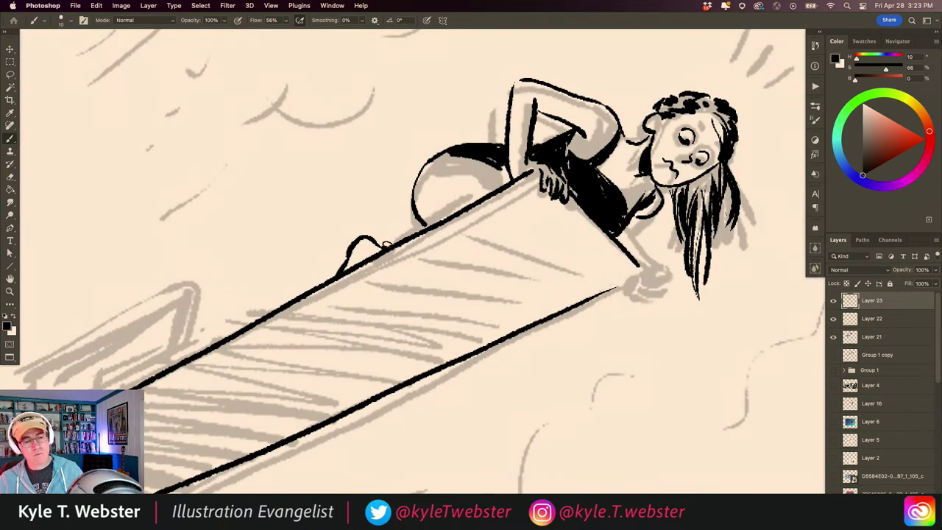
pyautogui.moveTo(352, 332); pyautogui.dragTo(419, 318)
pyautogui.click(419, 317)
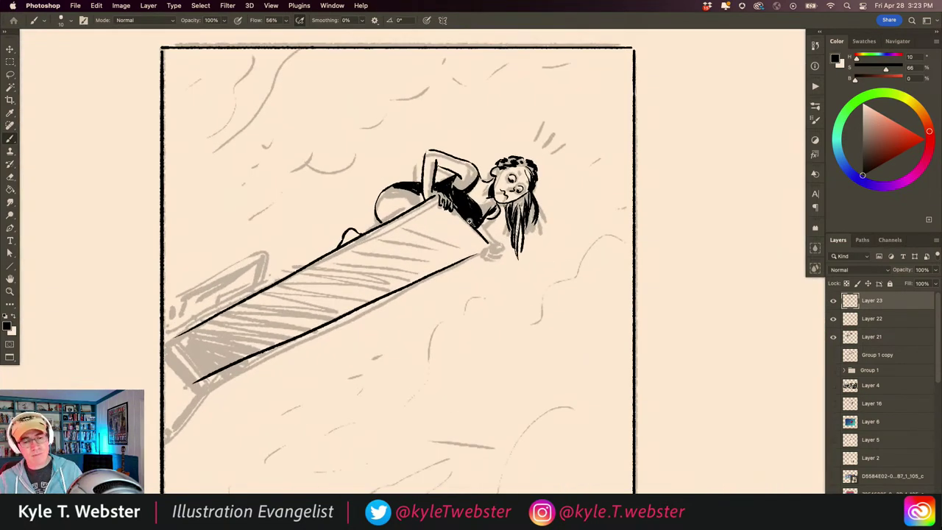
pyautogui.click(477, 241)
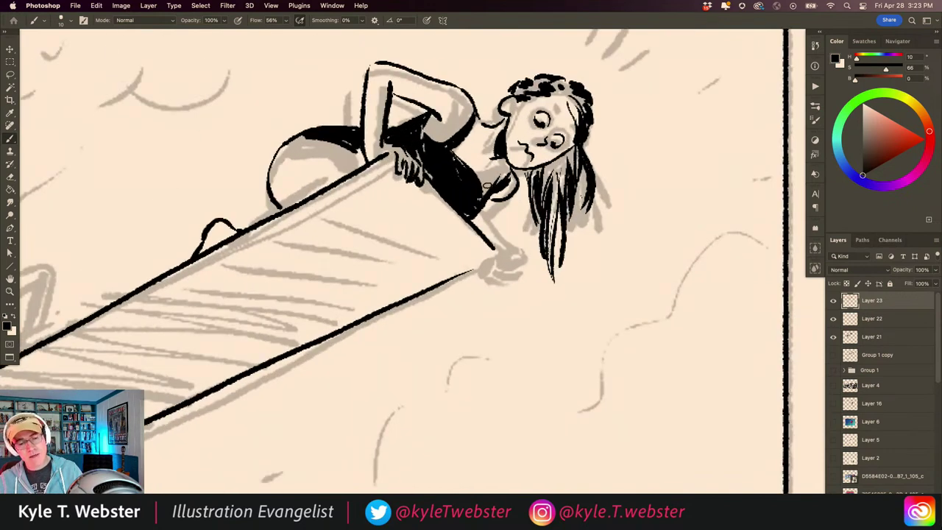
pyautogui.moveTo(486, 237); pyautogui.dragTo(504, 257)
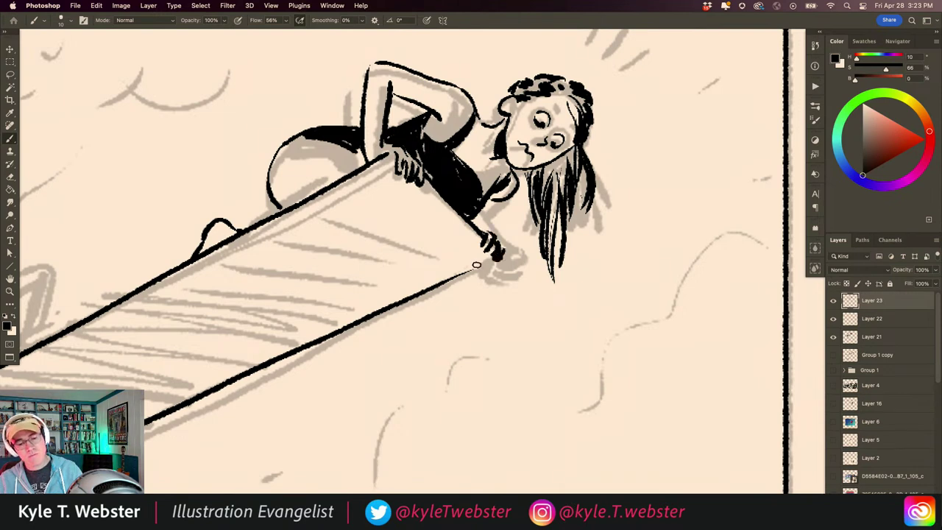
# Add extra ink details to the girl's face, including an open mouth.
pyautogui.scroll(-5, 338, 326)
pyautogui.moveTo(286, 396); pyautogui.dragTo(365, 363)
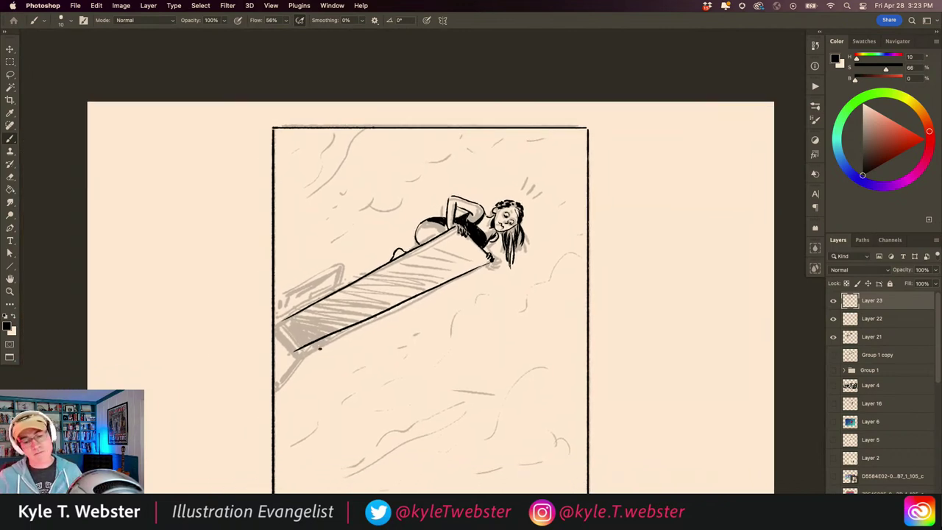
pyautogui.scroll(5, 493, 223)
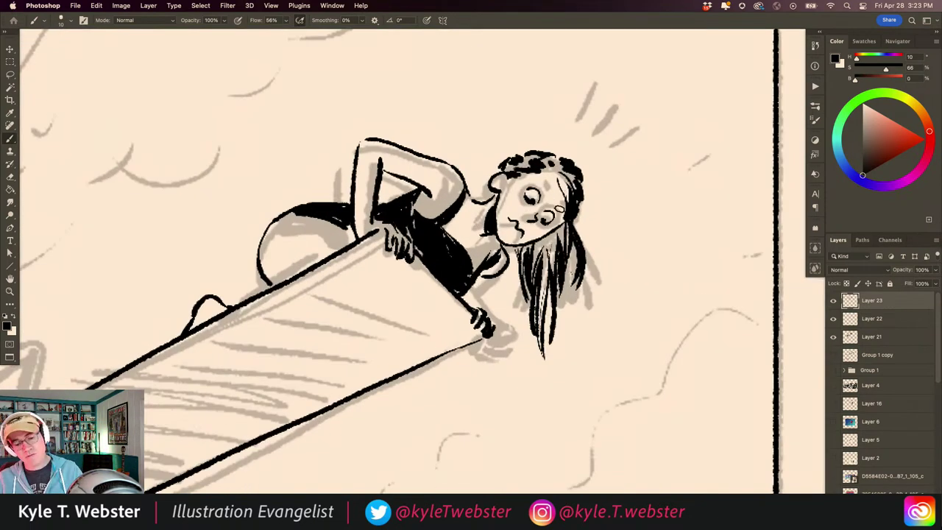
pyautogui.moveTo(557, 216)
pyautogui.mouseDown()
pyautogui.moveTo(565, 207)
pyautogui.moveTo(527, 178)
pyautogui.mouseUp()
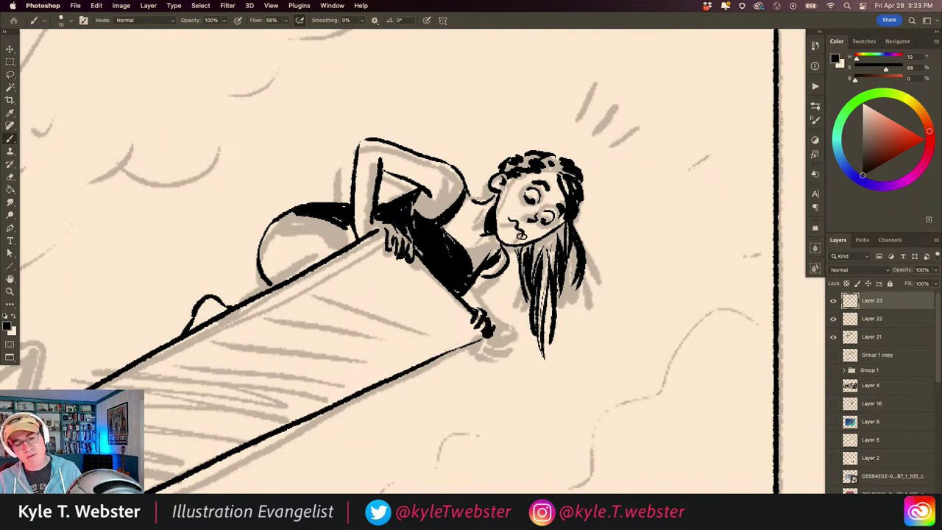
pyautogui.press('super+minus')
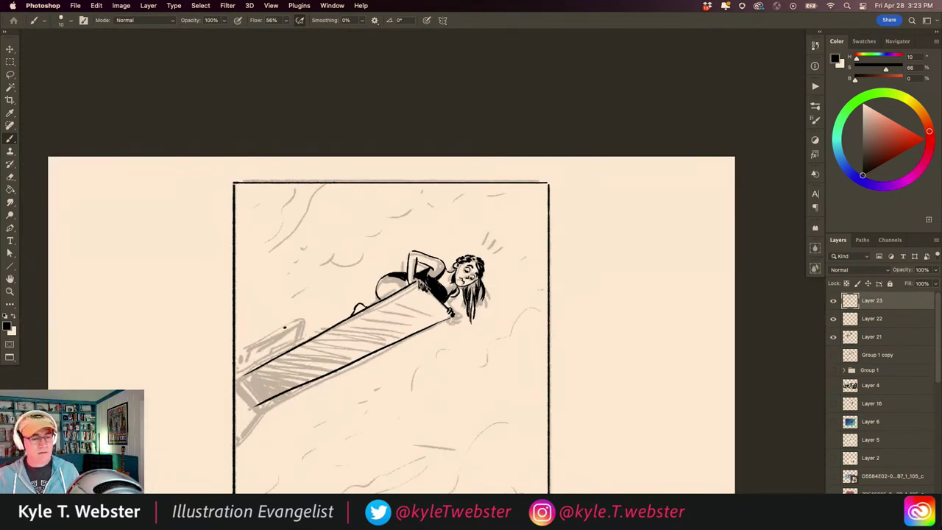
# Ink the board's upper edge, its raised back end and a zigzag along the top.
pyautogui.press('super+equal')
pyautogui.moveTo(539, 212); pyautogui.dragTo(279, 345)
pyautogui.moveTo(365, 299)
pyautogui.mouseDown()
pyautogui.moveTo(368, 272)
pyautogui.moveTo(350, 266)
pyautogui.moveTo(267, 310)
pyautogui.mouseUp()
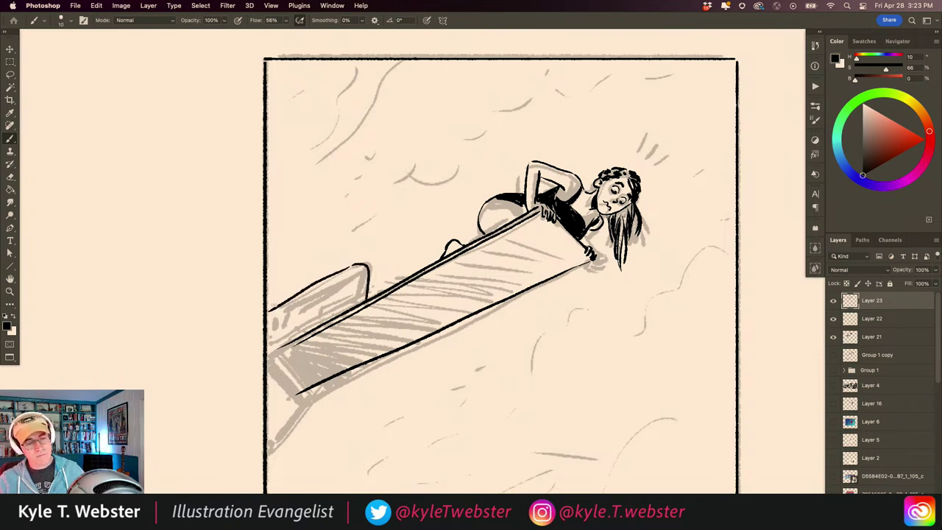
pyautogui.moveTo(353, 303)
pyautogui.mouseDown()
pyautogui.moveTo(358, 273)
pyautogui.moveTo(274, 313)
pyautogui.mouseUp()
pyautogui.press('super+z')
pyautogui.moveTo(356, 274)
pyautogui.mouseDown()
pyautogui.moveTo(289, 309)
pyautogui.moveTo(266, 303)
pyautogui.mouseUp()
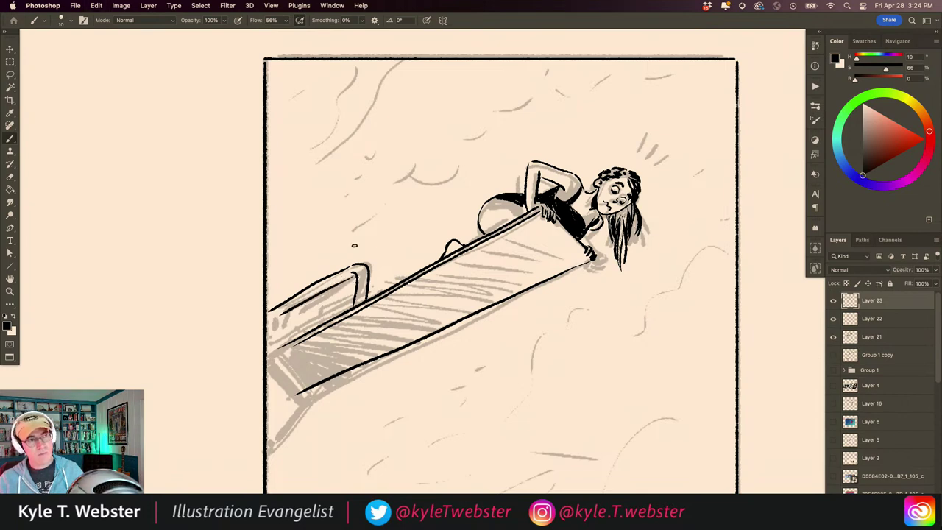
pyautogui.moveTo(348, 272); pyautogui.dragTo(278, 303)
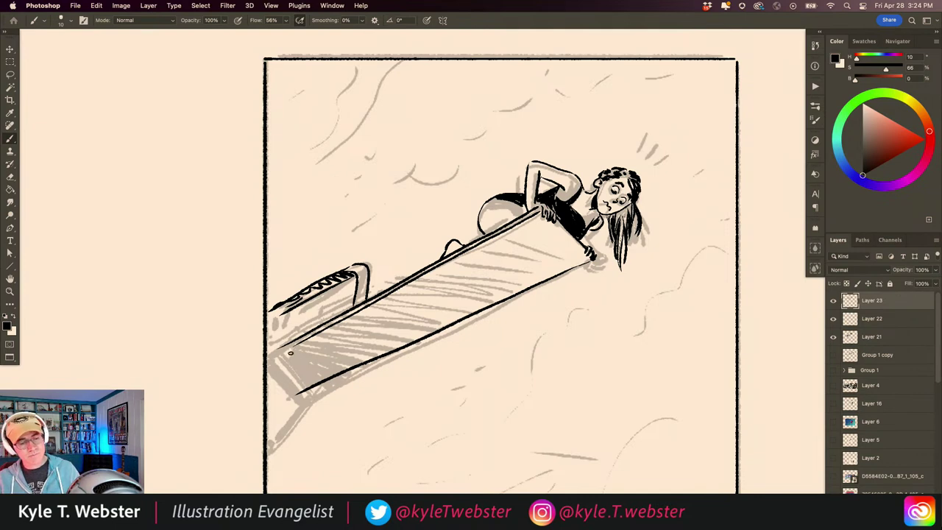
pyautogui.press('super+z')
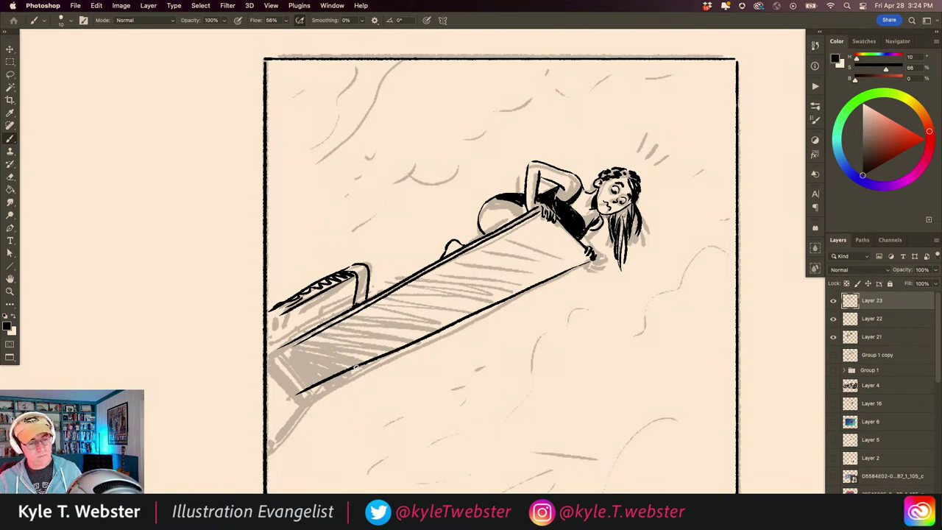
# Hatch the board's lower-left end in dark ink.
pyautogui.moveTo(345, 362); pyautogui.dragTo(300, 340)
pyautogui.press('super+z')
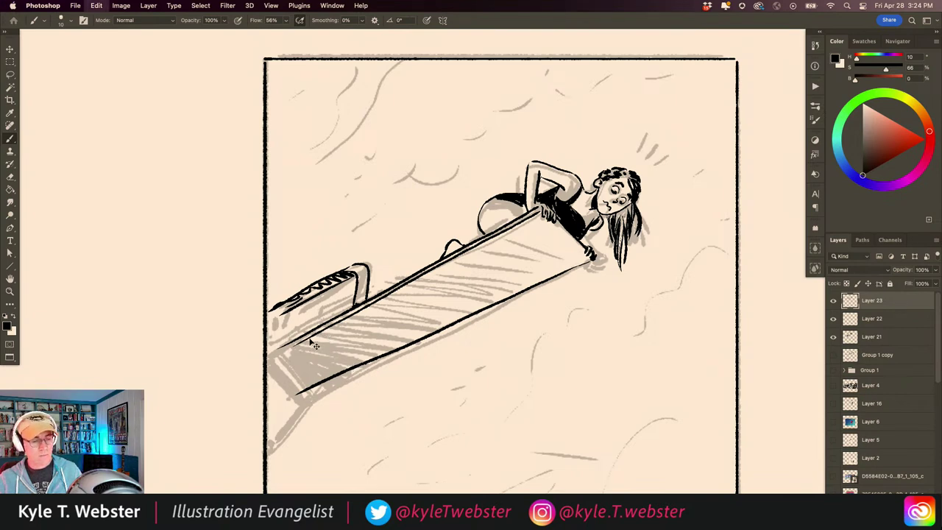
pyautogui.scroll(-2, 295, 309)
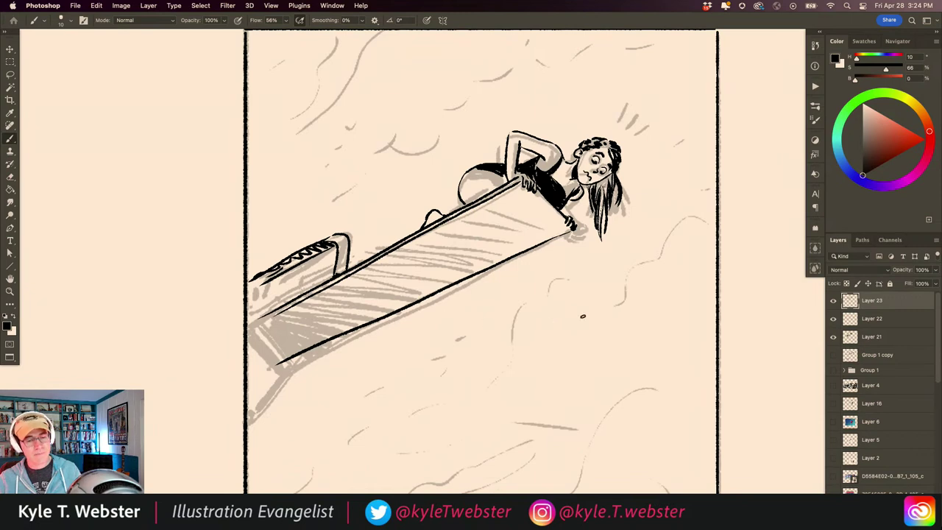
pyautogui.moveTo(291, 309)
pyautogui.mouseDown()
pyautogui.moveTo(313, 341)
pyautogui.moveTo(289, 350)
pyautogui.mouseUp()
pyautogui.moveTo(264, 320)
pyautogui.mouseDown()
pyautogui.moveTo(281, 357)
pyautogui.moveTo(265, 368)
pyautogui.mouseUp()
# Redraw the end hatching and fill the shadow under the board solid black.
pyautogui.press('super+minus')
pyautogui.press('super+minus')
pyautogui.moveTo(212, 348); pyautogui.dragTo(226, 339)
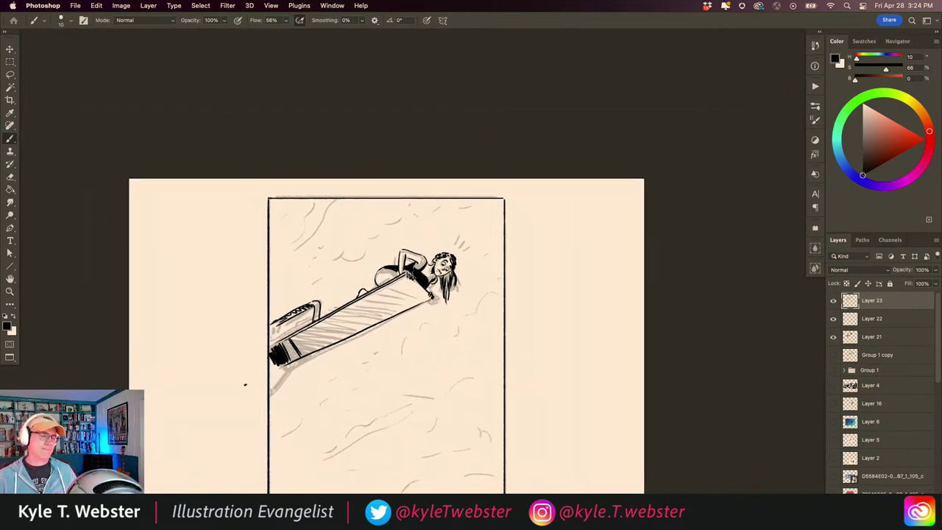
pyautogui.press('super+z')
pyautogui.press('super+z')
pyautogui.press('super+z')
pyautogui.press('super+z')
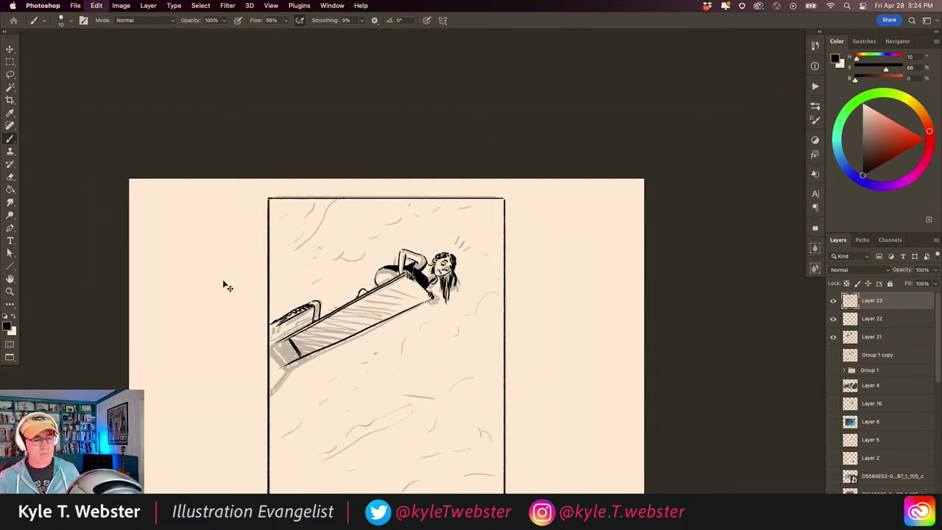
pyautogui.moveTo(309, 353)
pyautogui.mouseDown()
pyautogui.moveTo(285, 343)
pyautogui.moveTo(270, 364)
pyautogui.moveTo(276, 384)
pyautogui.mouseUp()
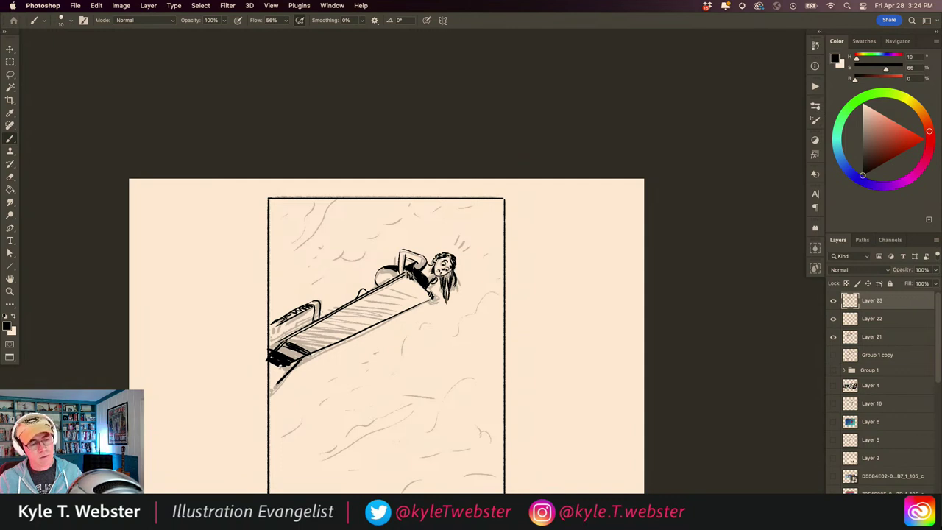
pyautogui.moveTo(281, 368)
pyautogui.mouseDown()
pyautogui.moveTo(270, 406)
pyautogui.moveTo(268, 396)
pyautogui.mouseUp()
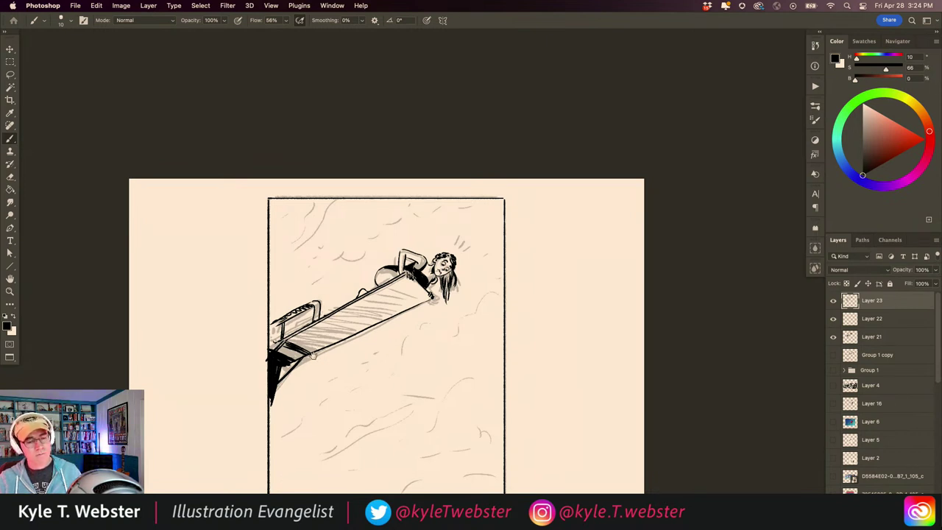
# Ink curved and wavy cloud outlines through the middle and lower panel.
pyautogui.moveTo(320, 345); pyautogui.dragTo(335, 261)
pyautogui.moveTo(512, 224)
pyautogui.mouseDown()
pyautogui.moveTo(469, 237)
pyautogui.moveTo(415, 321)
pyautogui.moveTo(343, 288)
pyautogui.moveTo(323, 352)
pyautogui.mouseUp()
pyautogui.moveTo(304, 389)
pyautogui.mouseDown()
pyautogui.moveTo(331, 400)
pyautogui.moveTo(410, 373)
pyautogui.moveTo(432, 376)
pyautogui.mouseUp()
pyautogui.moveTo(428, 396)
pyautogui.mouseDown()
pyautogui.moveTo(453, 435)
pyautogui.moveTo(504, 438)
pyautogui.mouseUp()
pyautogui.moveTo(500, 394)
pyautogui.mouseDown()
pyautogui.moveTo(412, 442)
pyautogui.moveTo(369, 452)
pyautogui.mouseUp()
pyautogui.moveTo(368, 425); pyautogui.dragTo(335, 427)
pyautogui.moveTo(415, 468); pyautogui.dragTo(484, 470)
# Ink cloud strokes on the right and across the top, plus a lower curve.
pyautogui.moveTo(426, 269); pyautogui.dragTo(414, 289)
pyautogui.moveTo(449, 232); pyautogui.dragTo(434, 263)
pyautogui.moveTo(397, 144); pyautogui.dragTo(372, 175)
pyautogui.moveTo(403, 139); pyautogui.dragTo(421, 123)
pyautogui.moveTo(321, 116); pyautogui.dragTo(314, 168)
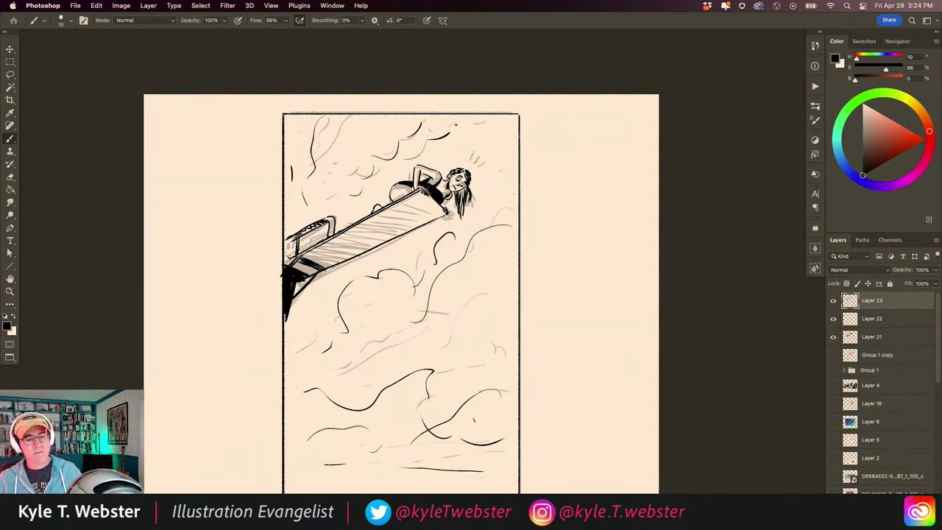
pyautogui.moveTo(451, 155); pyautogui.dragTo(485, 125)
pyautogui.press('super+minus')
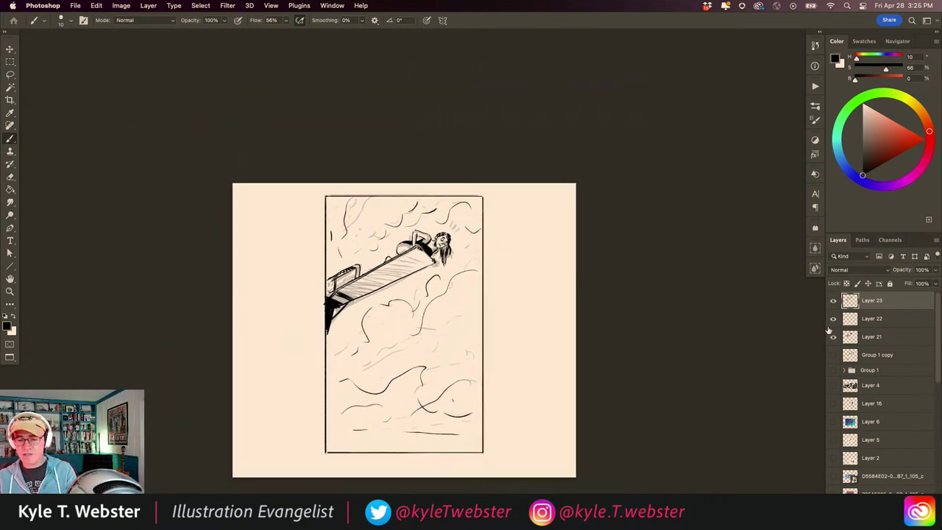
pyautogui.moveTo(430, 349)
pyautogui.mouseDown()
pyautogui.moveTo(467, 324)
pyautogui.moveTo(444, 346)
pyautogui.mouseUp()
# Add zigzag hatching in the upper corners, along the top and among lower clouds.
pyautogui.moveTo(475, 259); pyautogui.dragTo(462, 239)
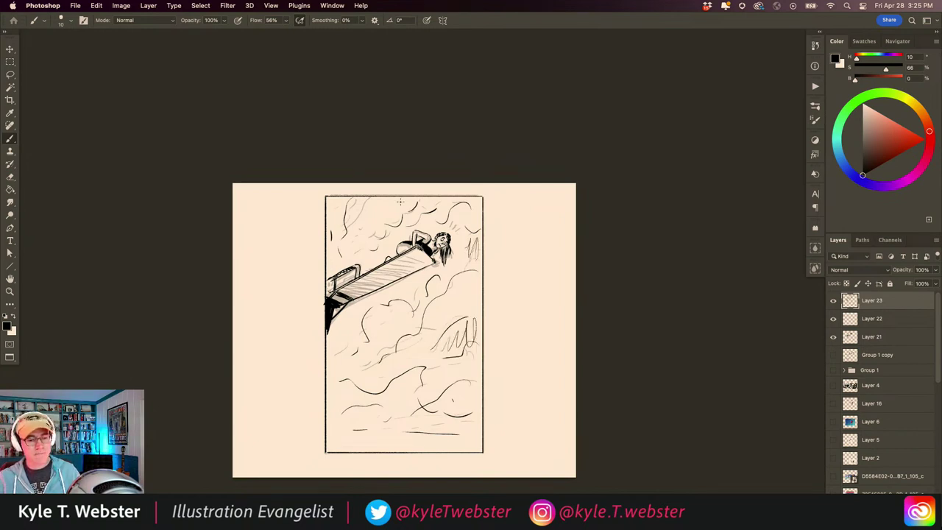
pyautogui.moveTo(405, 224); pyautogui.dragTo(455, 195)
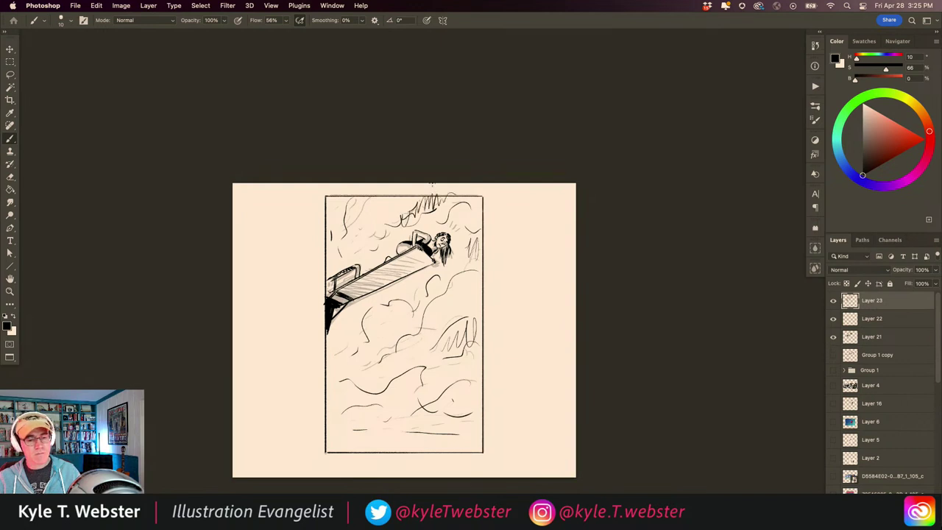
pyautogui.moveTo(345, 211); pyautogui.dragTo(330, 224)
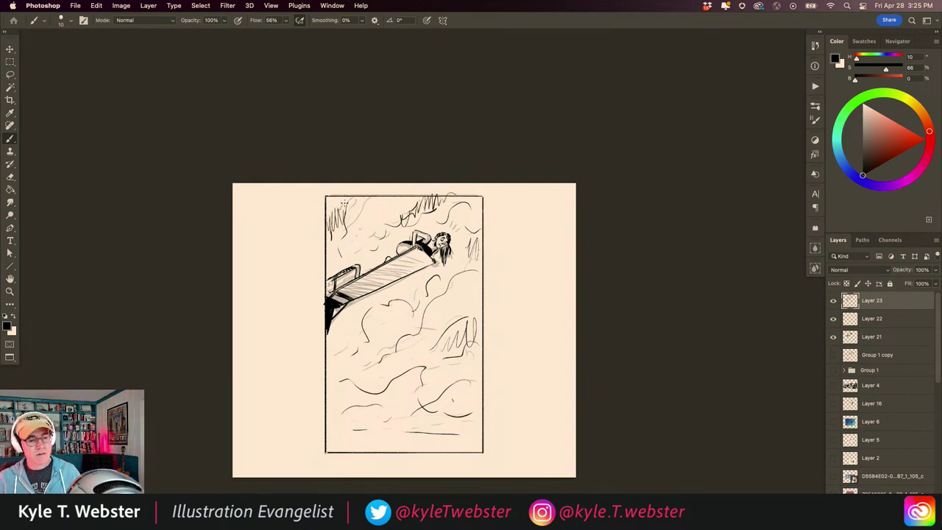
pyautogui.moveTo(390, 361)
pyautogui.mouseDown()
pyautogui.moveTo(353, 358)
pyautogui.moveTo(349, 333)
pyautogui.mouseUp()
# Hide the Layer 21 rough sketch and make Layer 22 the working layer.
pyautogui.click(834, 338)
pyautogui.click(835, 339)
pyautogui.click(835, 340)
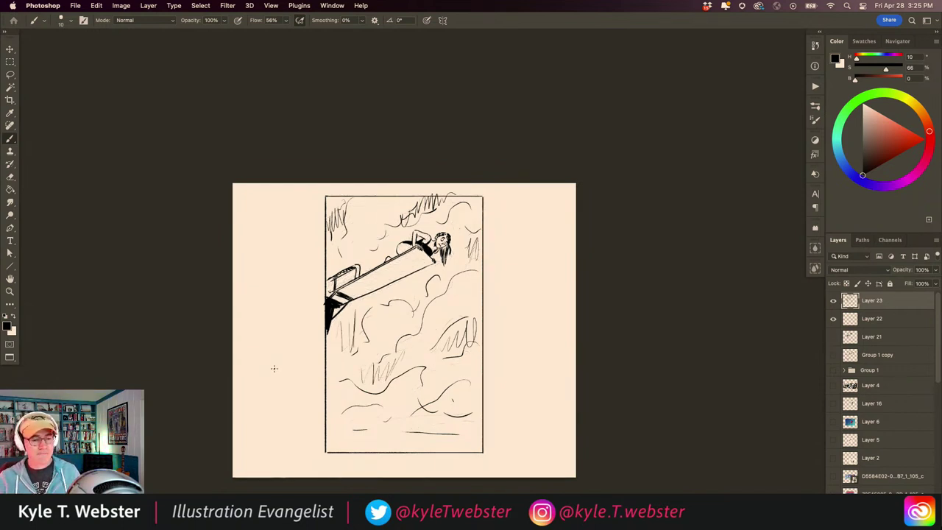
pyautogui.click(849, 321)
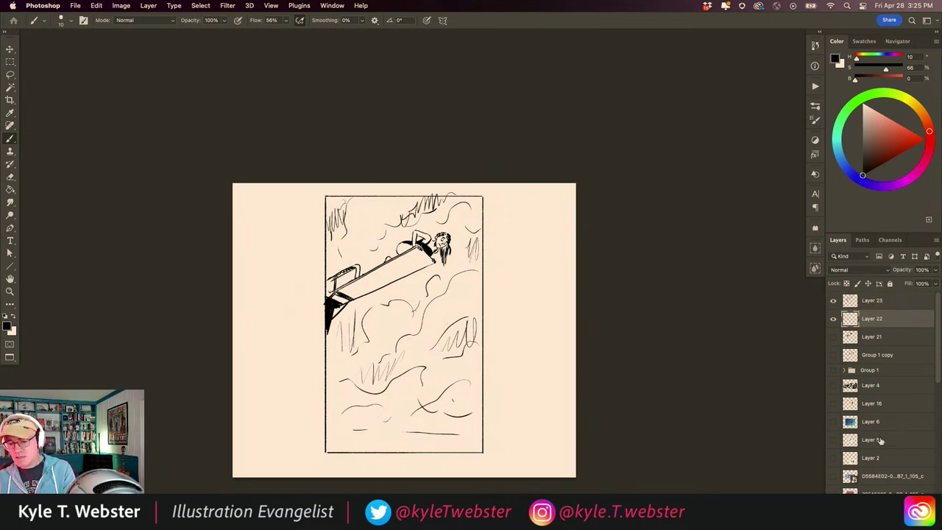
# Fill the panel area with flat teal on a new layer above Layer 21.
pyautogui.click(850, 332)
pyautogui.press('super+shift+alt+n')
pyautogui.press('m')
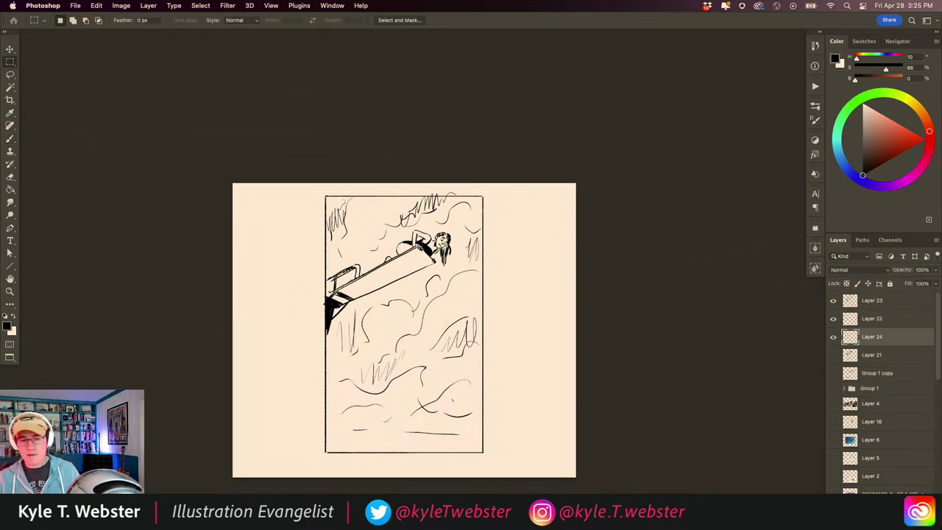
pyautogui.moveTo(324, 196); pyautogui.dragTo(483, 452)
pyautogui.click(836, 142)
pyautogui.click(887, 134)
pyautogui.hotkey('alt', 'BackSpace')
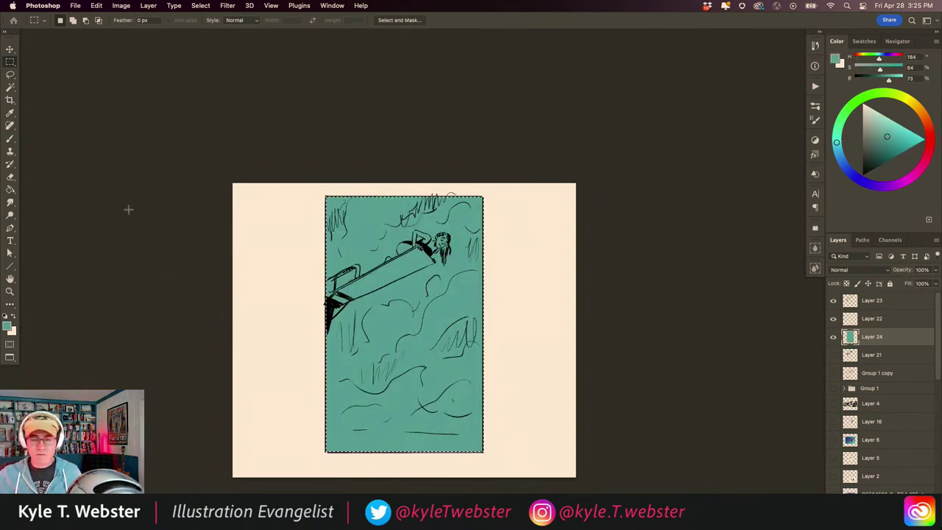
# Lasso a cloud shape along the panel bottom and fill it with cream.
pyautogui.press('l')
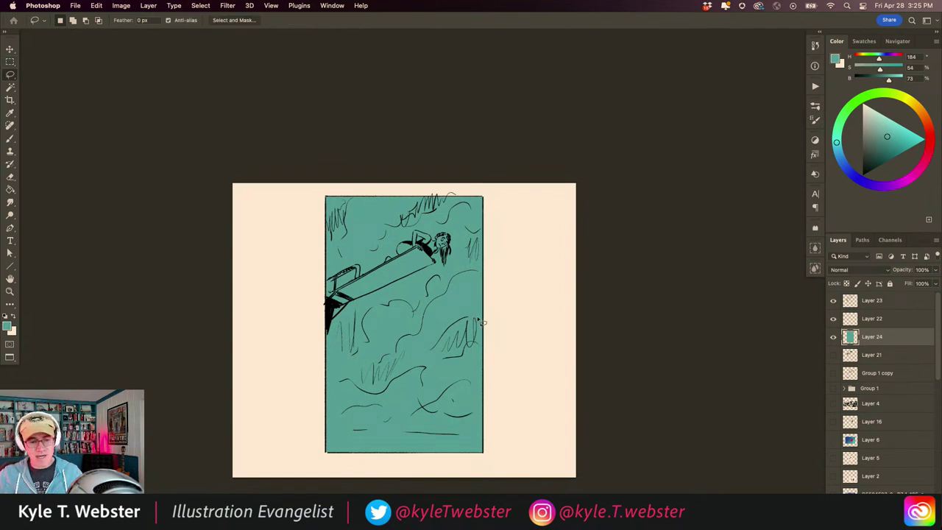
pyautogui.moveTo(487, 318)
pyautogui.mouseDown()
pyautogui.moveTo(463, 321)
pyautogui.moveTo(425, 377)
pyautogui.moveTo(401, 377)
pyautogui.moveTo(447, 397)
pyautogui.moveTo(421, 393)
pyautogui.moveTo(405, 367)
pyautogui.moveTo(367, 400)
pyautogui.moveTo(355, 379)
pyautogui.moveTo(333, 401)
pyautogui.moveTo(331, 434)
pyautogui.moveTo(374, 413)
pyautogui.moveTo(409, 434)
pyautogui.moveTo(486, 390)
pyautogui.mouseUp()
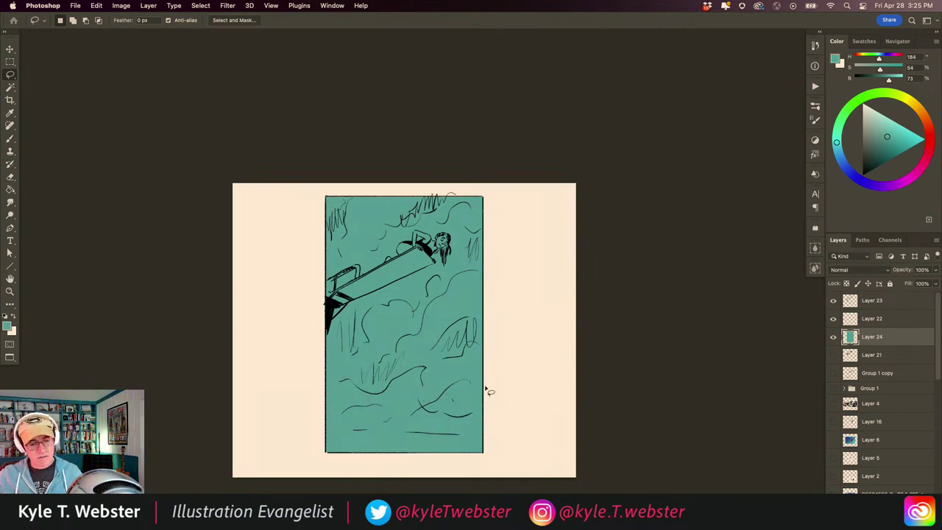
pyautogui.press('super+BackSpace')
# Lasso and fill cream clouds at the lower left, middle, upper left, upper right and mid-panel.
pyautogui.moveTo(309, 436)
pyautogui.mouseDown()
pyautogui.moveTo(351, 464)
pyautogui.moveTo(412, 413)
pyautogui.moveTo(329, 464)
pyautogui.mouseUp()
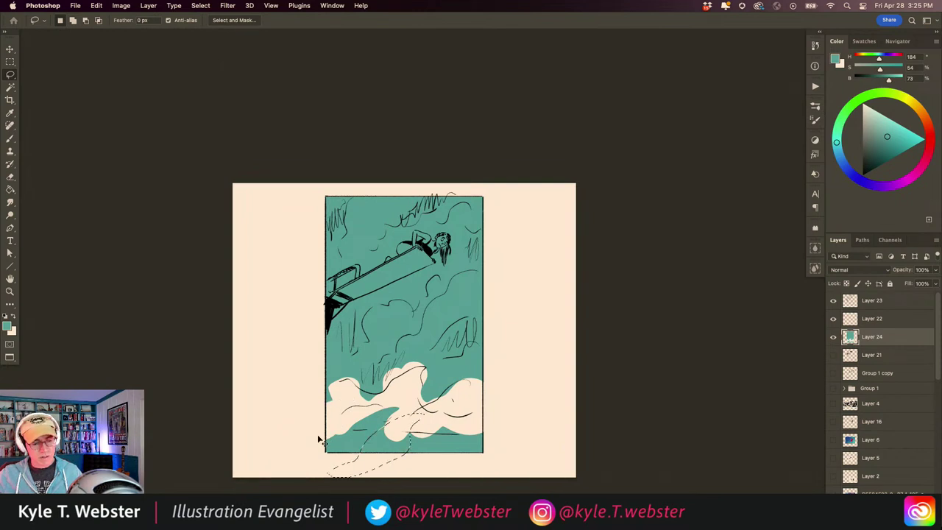
pyautogui.moveTo(307, 364)
pyautogui.mouseDown()
pyautogui.moveTo(342, 350)
pyautogui.moveTo(368, 373)
pyautogui.moveTo(436, 321)
pyautogui.mouseUp()
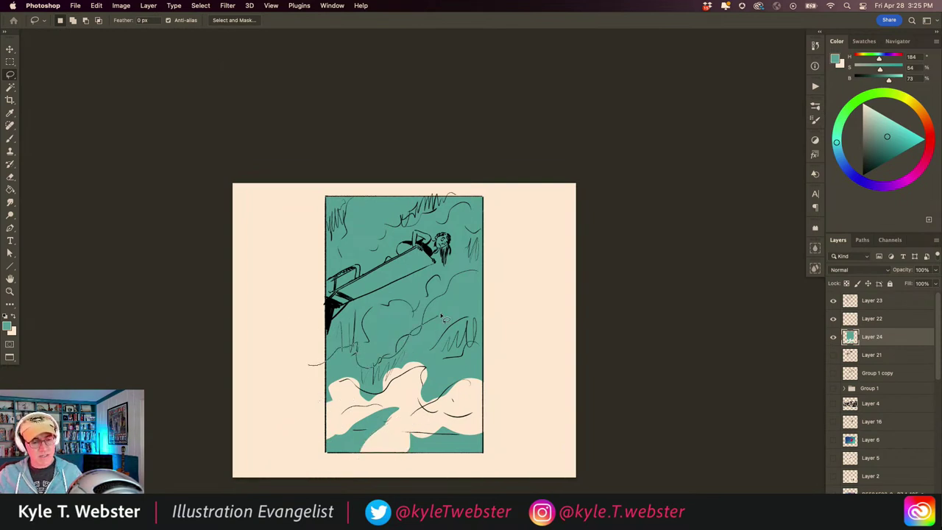
pyautogui.moveTo(472, 356)
pyautogui.mouseDown()
pyautogui.moveTo(490, 262)
pyautogui.moveTo(393, 332)
pyautogui.moveTo(373, 318)
pyautogui.moveTo(309, 364)
pyautogui.mouseUp()
pyautogui.press('BackSpace')
pyautogui.moveTo(314, 248)
pyautogui.mouseDown()
pyautogui.moveTo(357, 231)
pyautogui.moveTo(383, 249)
pyautogui.moveTo(424, 215)
pyautogui.moveTo(431, 191)
pyautogui.moveTo(334, 193)
pyautogui.moveTo(306, 229)
pyautogui.moveTo(301, 252)
pyautogui.mouseUp()
pyautogui.press('BackSpace')
pyautogui.moveTo(495, 208)
pyautogui.mouseDown()
pyautogui.moveTo(463, 218)
pyautogui.moveTo(458, 184)
pyautogui.mouseUp()
pyautogui.press('BackSpace')
pyautogui.moveTo(445, 293)
pyautogui.mouseDown()
pyautogui.moveTo(397, 302)
pyautogui.moveTo(413, 324)
pyautogui.mouseUp()
pyautogui.press('BackSpace')
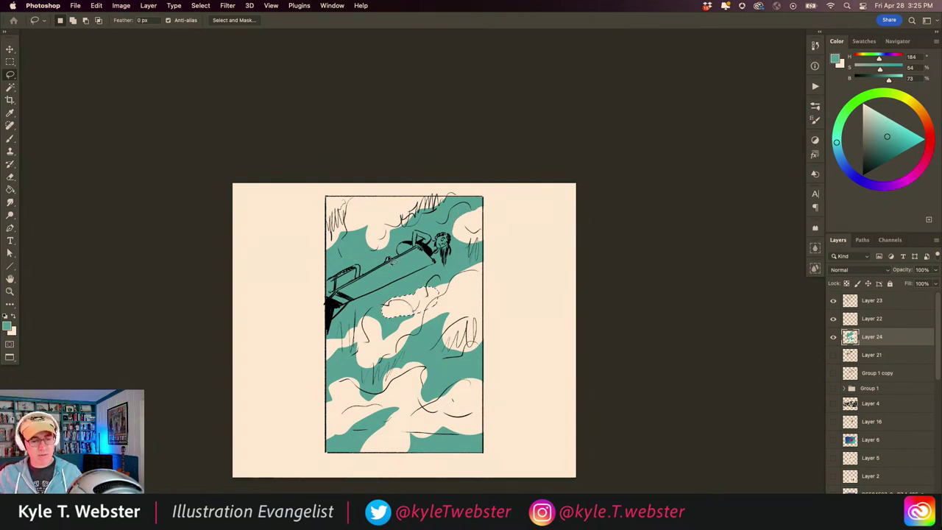
# Deselect and fill the diving board with a paler mint teal.
pyautogui.press('super+d')
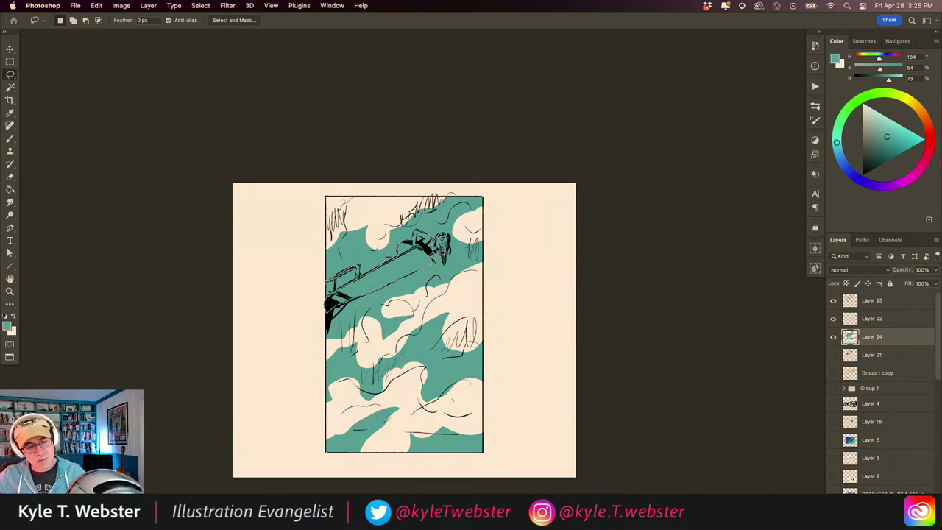
pyautogui.click(874, 119)
pyautogui.hotkey('alt', 'BackSpace')
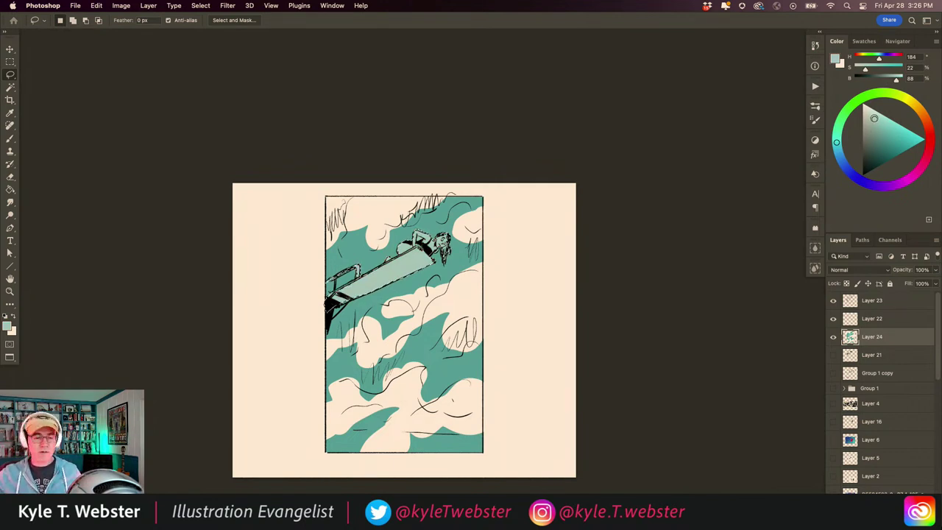
pyautogui.scroll(3, 319, 374)
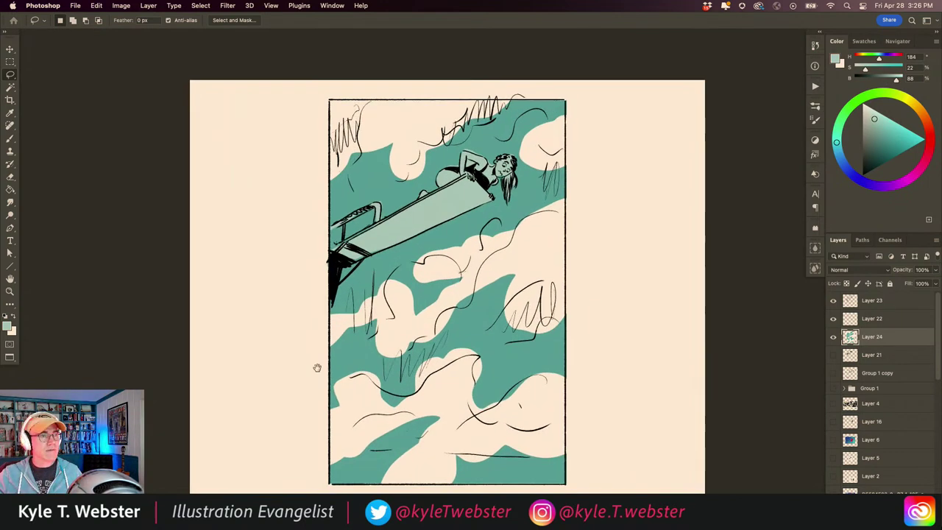